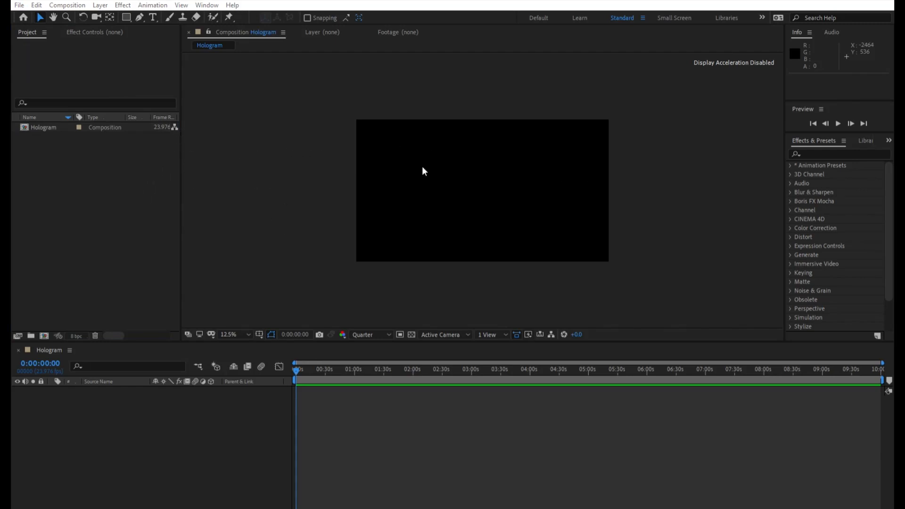
Step: Import the video file S2010004.MP4 into the project
click(364, 331)
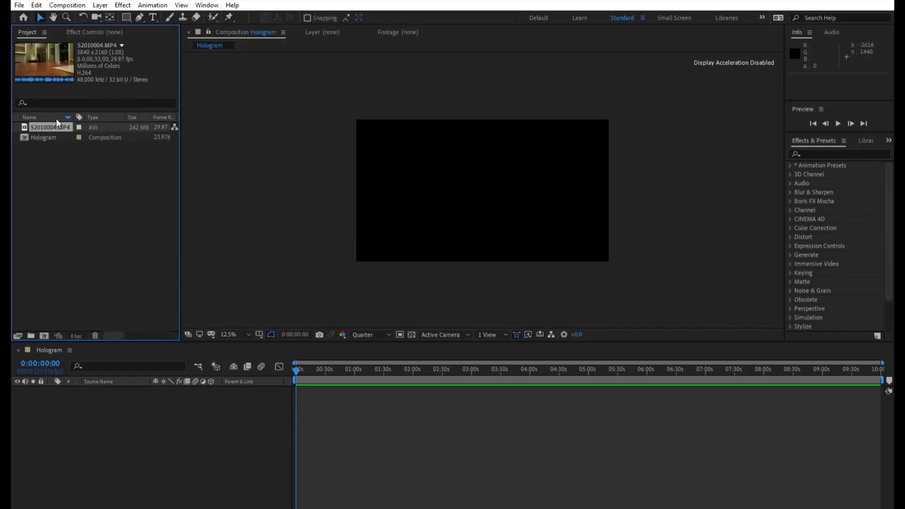
drag(57, 129, 389, 154)
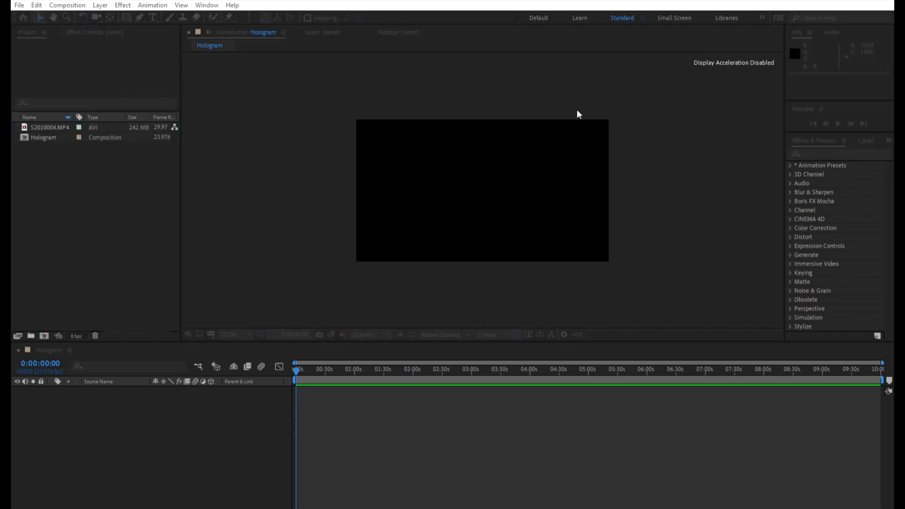
drag(593, 114, 146, 176)
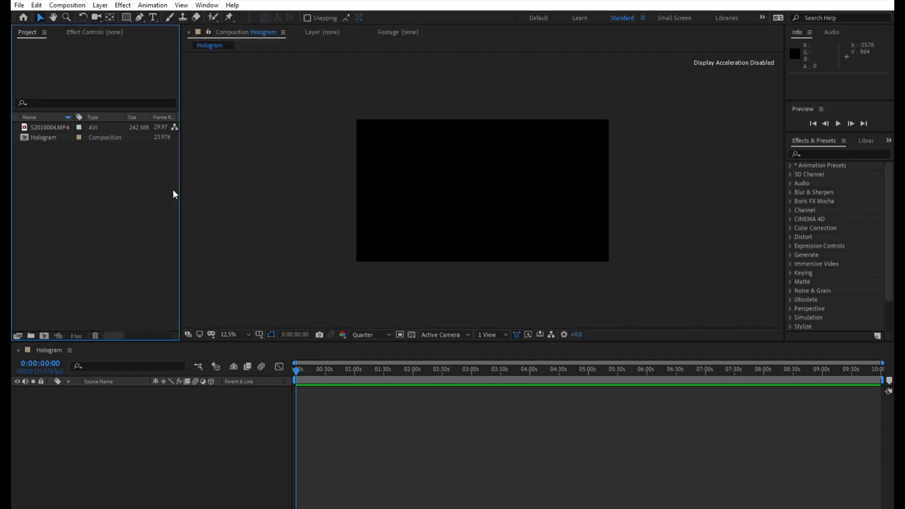
Step: Create a project folder named Footage and move S2010004.MP4 into it
key(ctrl+alt+shift+n)
text(Foot)
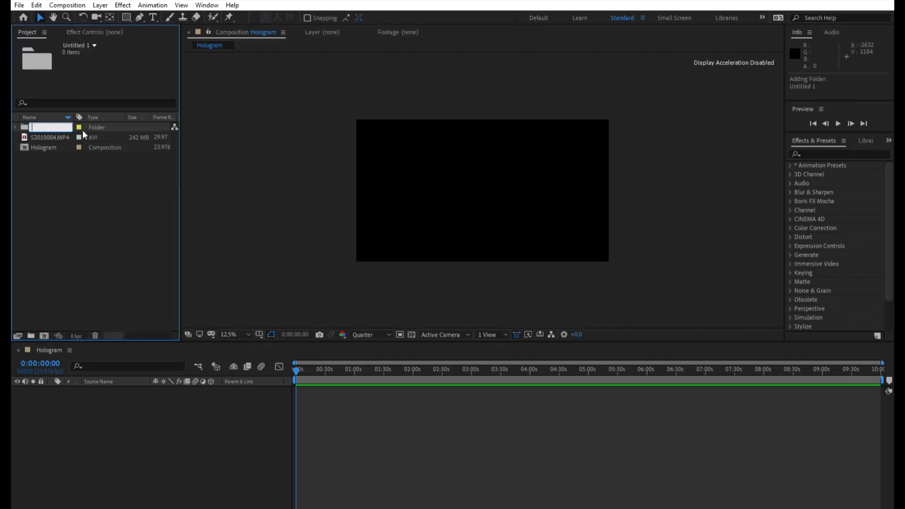
text(age)
key(Return)
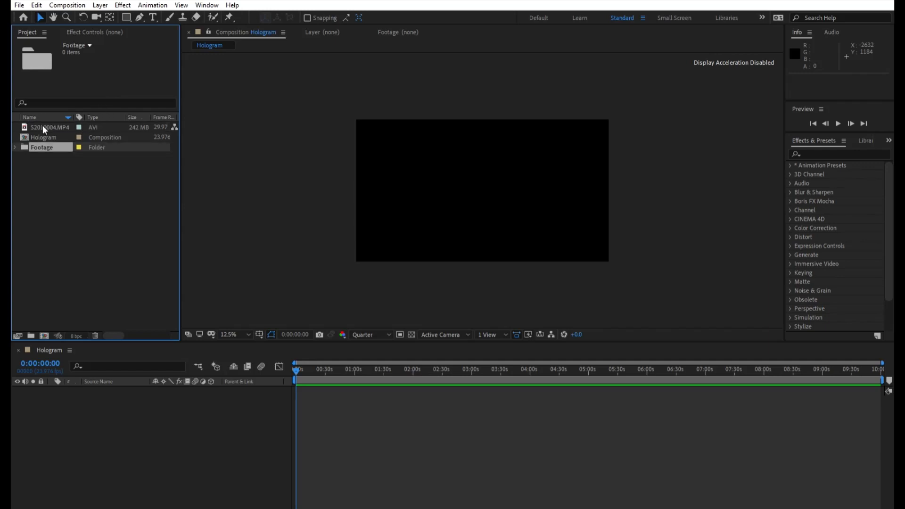
drag(44, 127, 49, 138)
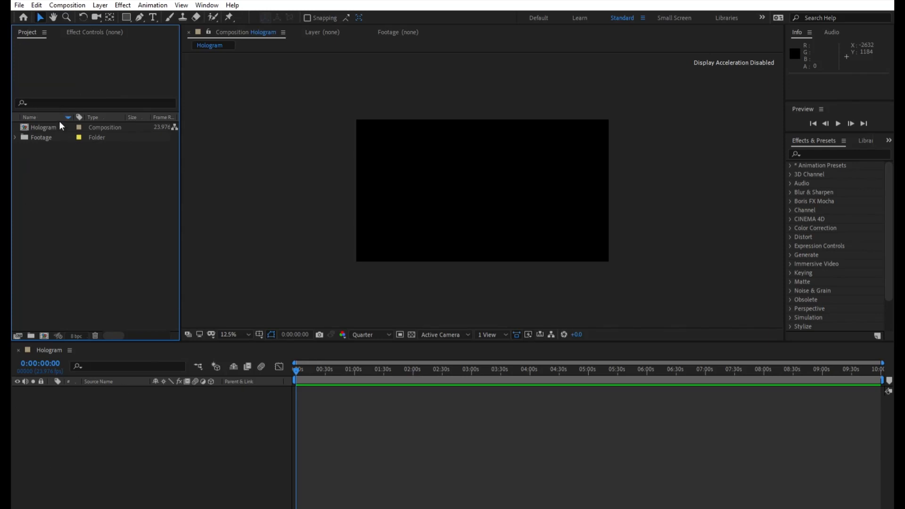
Step: Open the Hologram composition and add a full-frame white solid layer to it
double_click(59, 124)
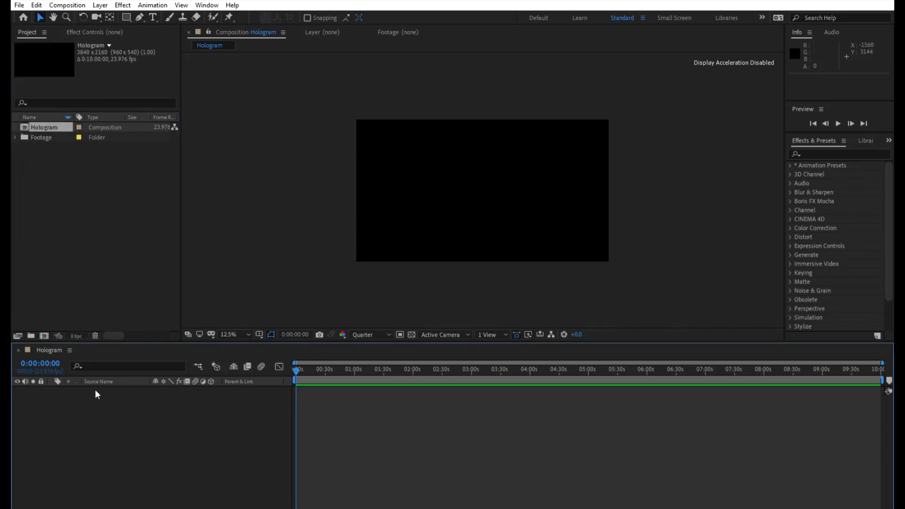
click(280, 237)
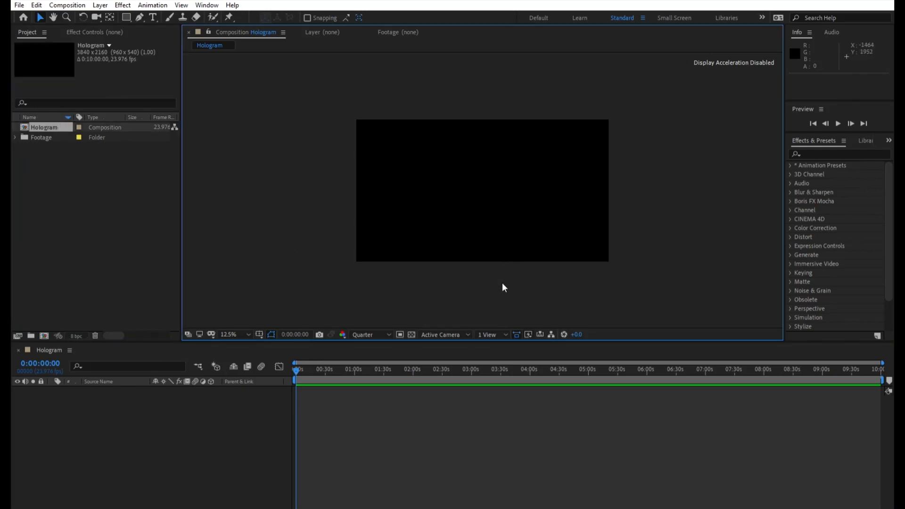
key(ctrl+y)
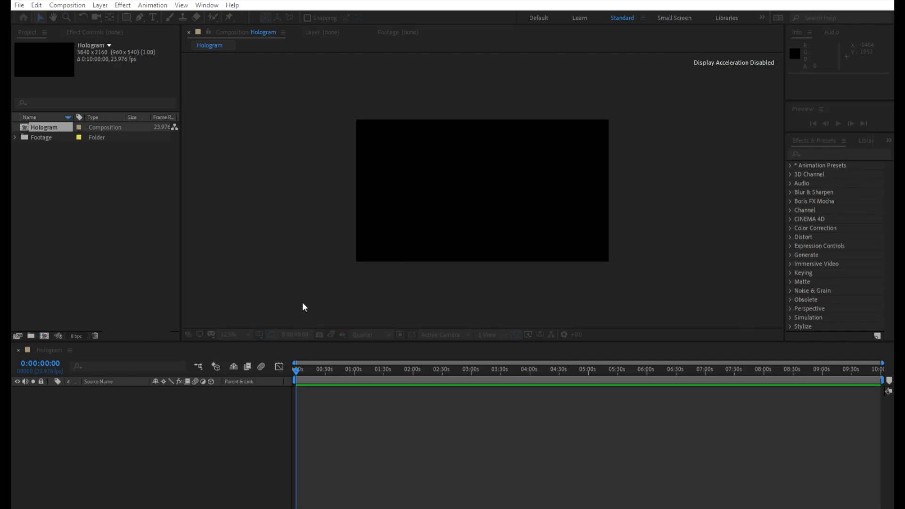
key(Return)
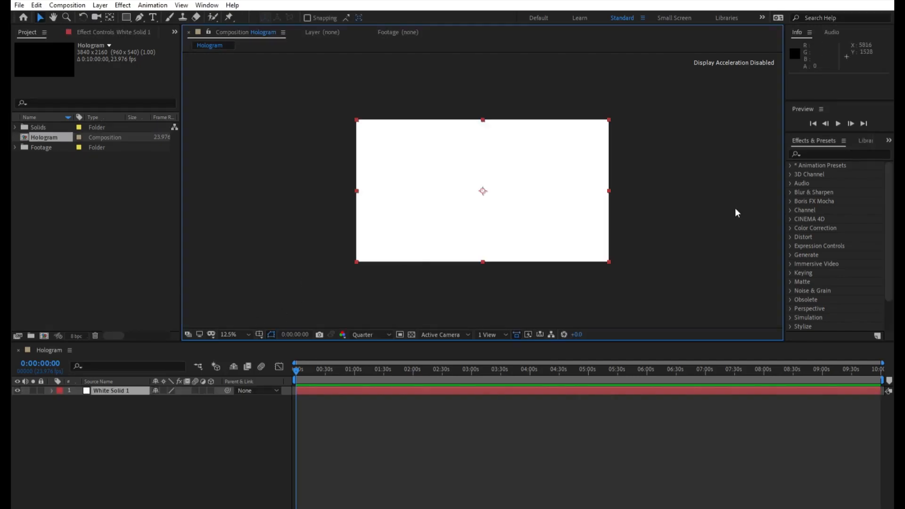
Step: Draw a rectangular mask about 3008 x 1568 px on the white solid, leaving a margin on all sides of the frame
key(period)
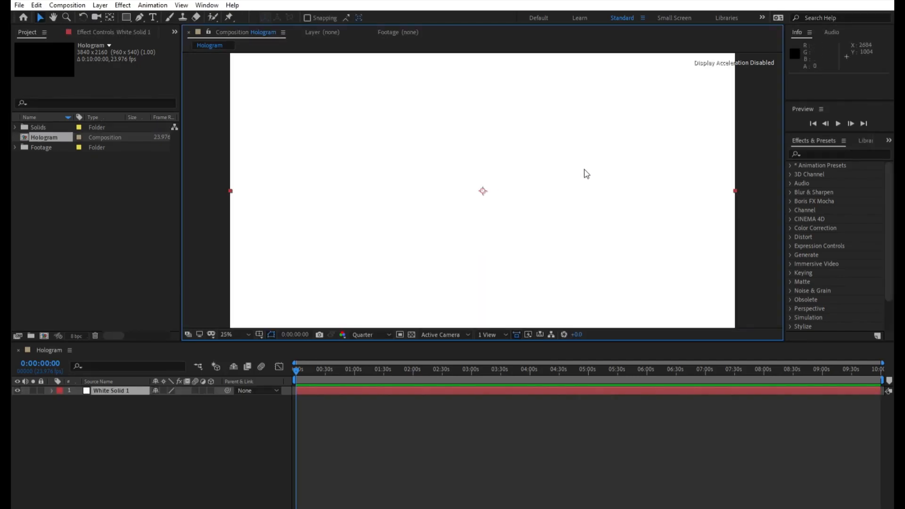
key(comma)
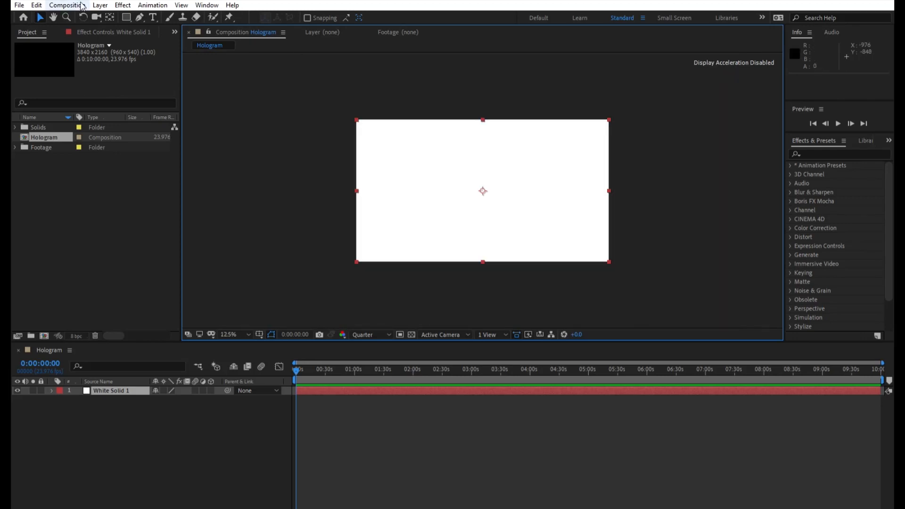
click(125, 17)
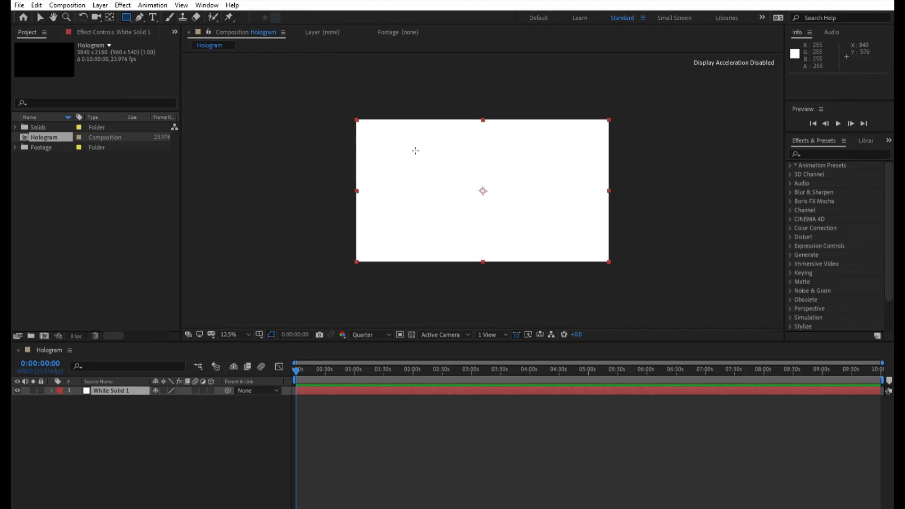
drag(386, 138, 589, 234)
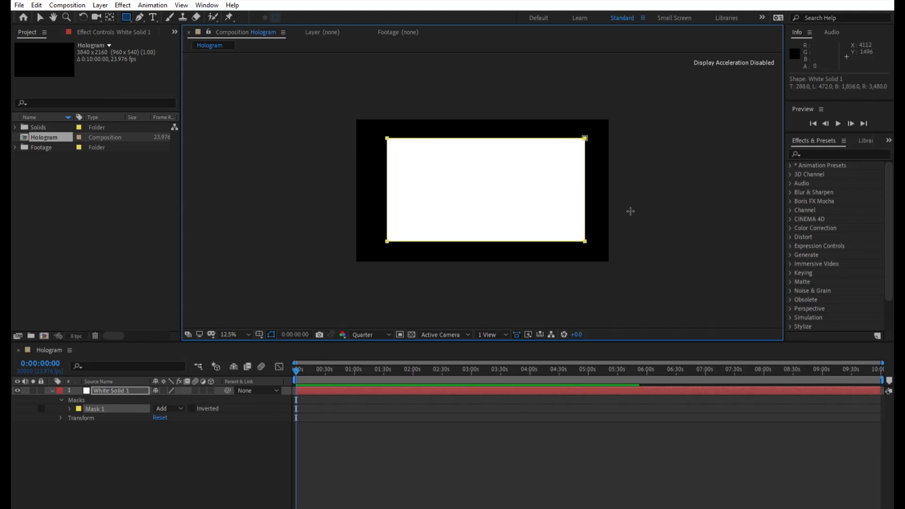
Step: Add two Pen tool vertices around each corner of the mask, one on each adjoining edge close to the corner
key(period)
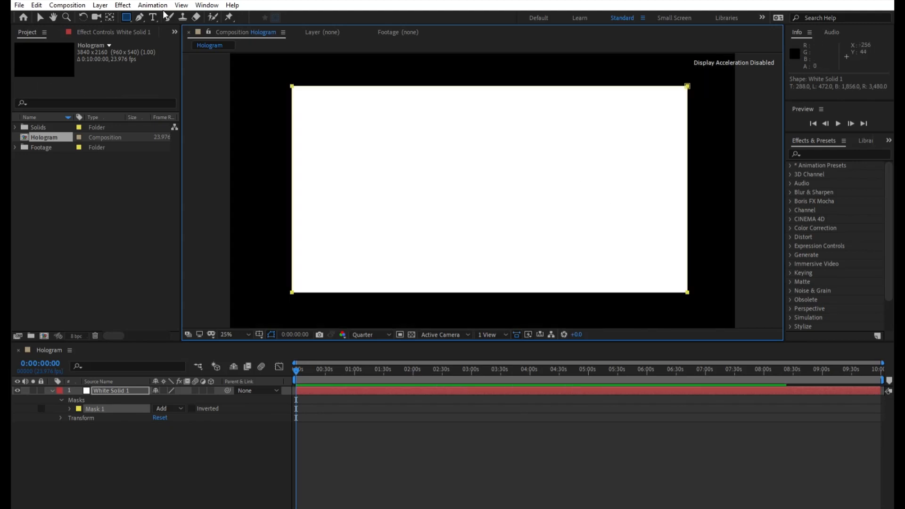
key(g)
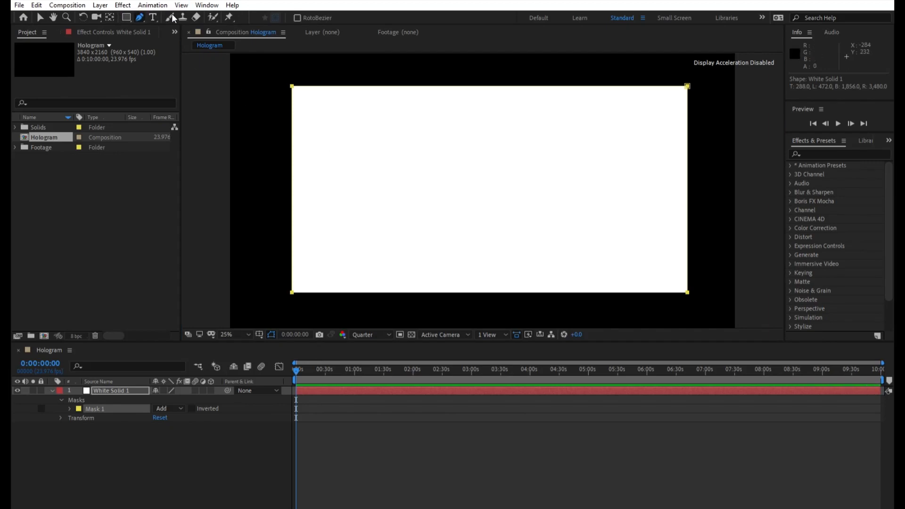
click(139, 15)
click(292, 103)
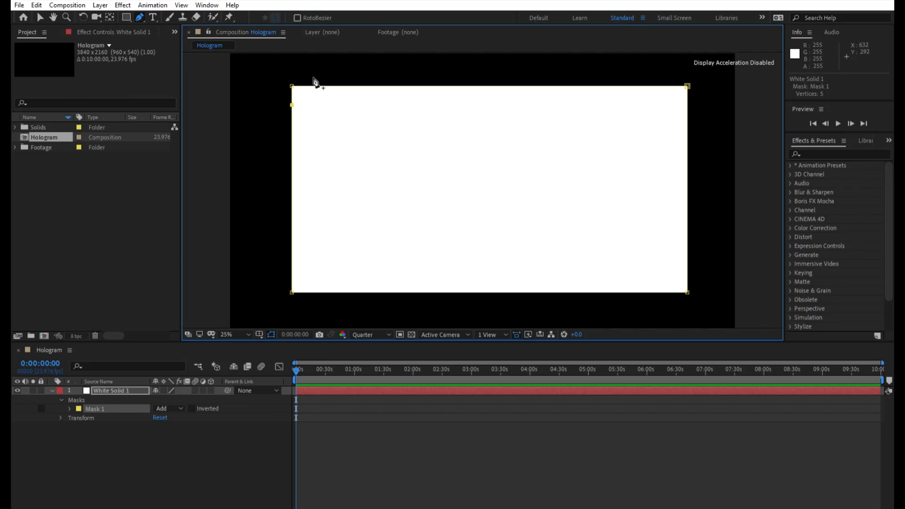
click(312, 86)
click(292, 269)
click(310, 292)
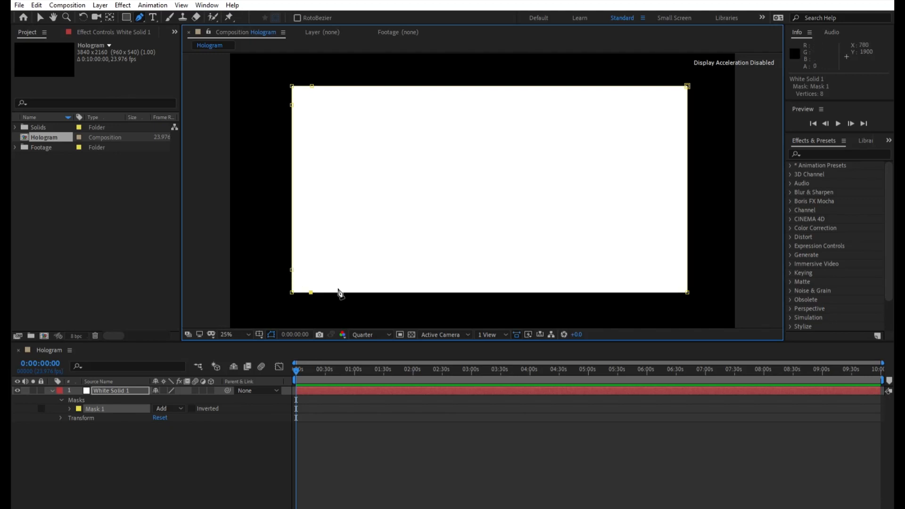
click(666, 291)
click(687, 270)
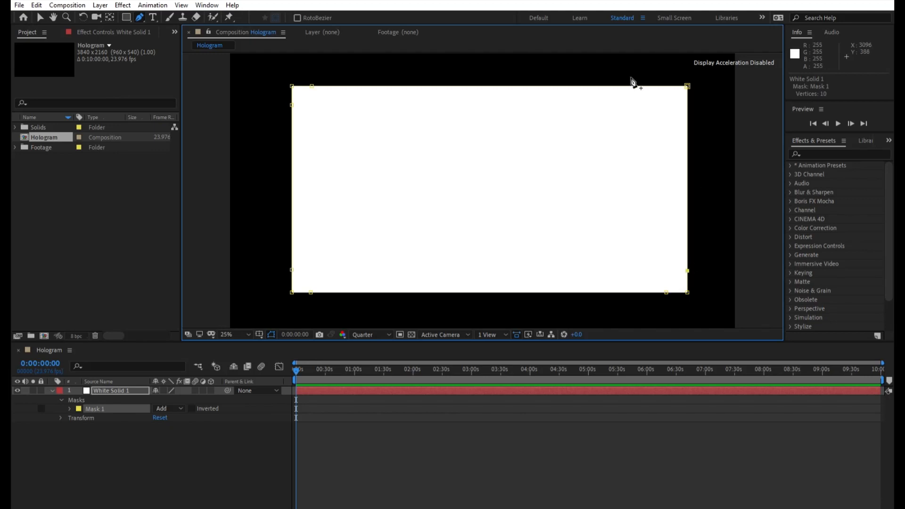
click(687, 108)
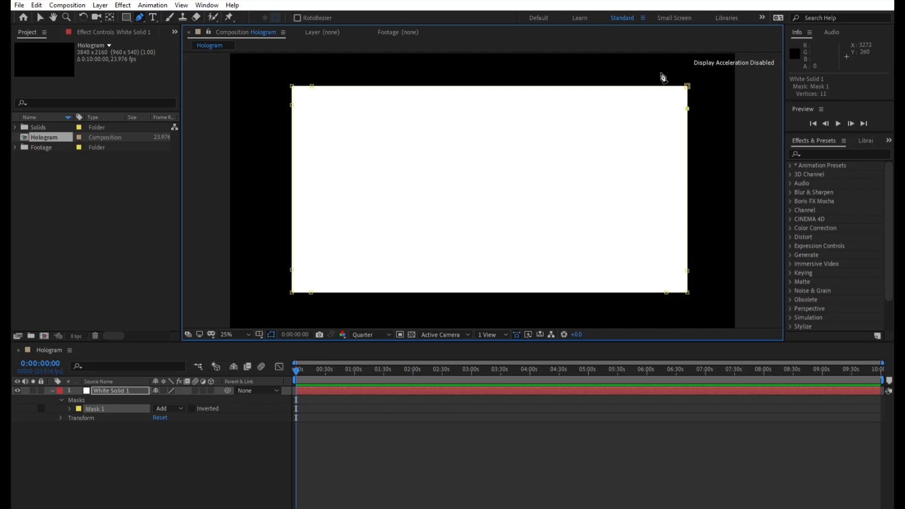
click(665, 87)
Step: Add a second pair of vertices on each vertical mask edge, slightly inward of the corner ones, and undo any stray path
click(687, 123)
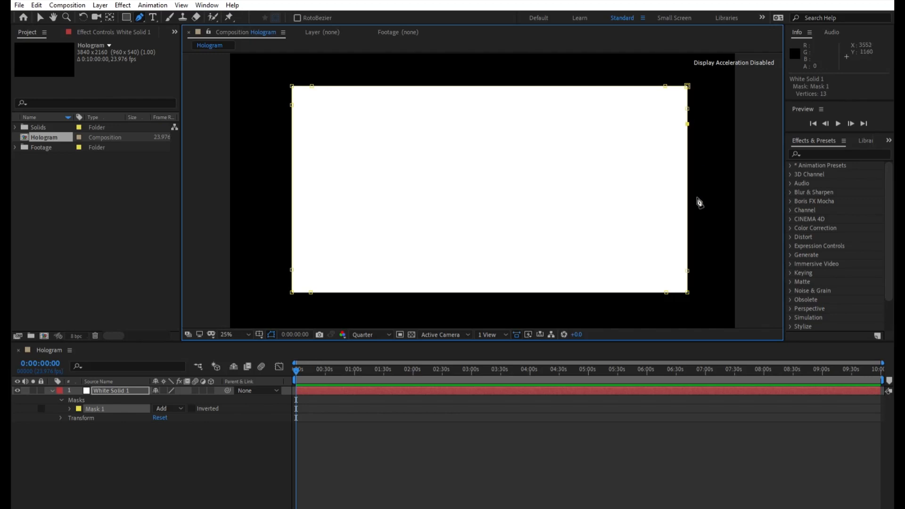
click(687, 256)
click(292, 254)
drag(280, 106, 292, 106)
key(ctrl+z)
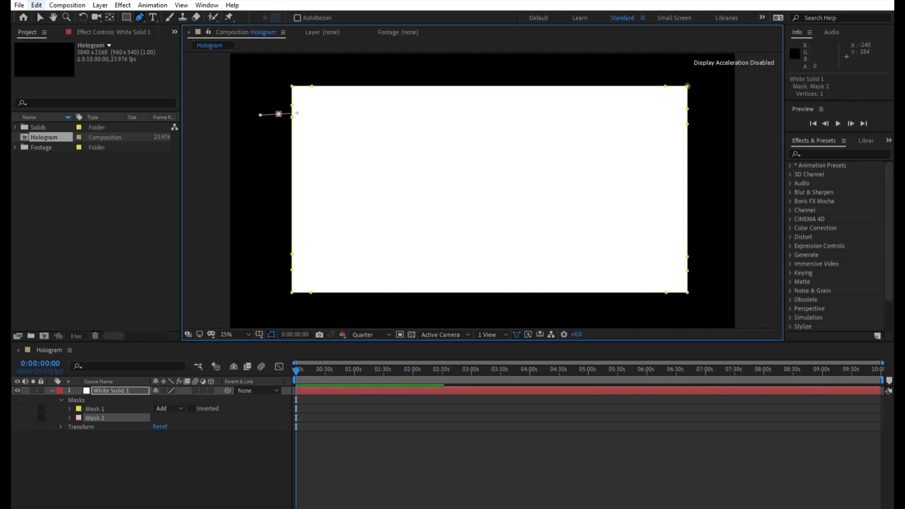
Step: Shift the two innermost vertices of the mask's left edge inward, about halfway to the nearby top-edge vertex, forming a slanted recess
click(40, 17)
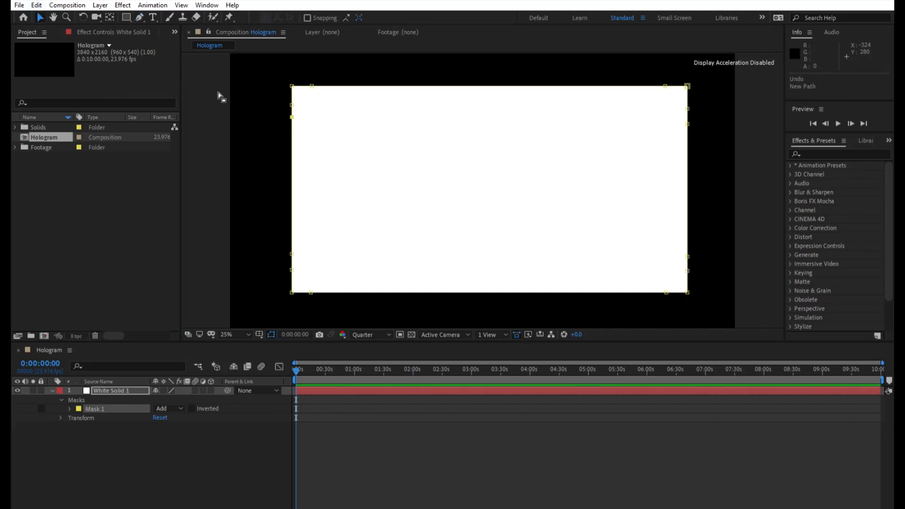
drag(260, 116, 330, 250)
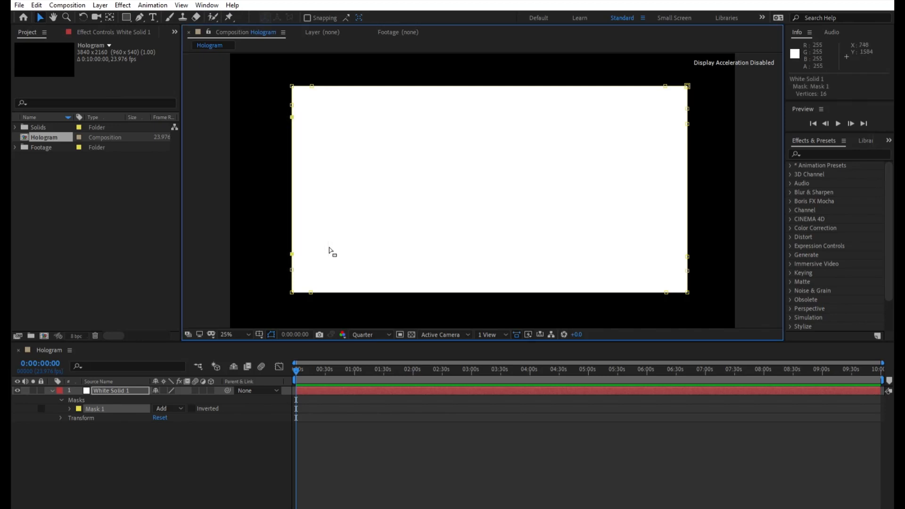
key(shift+Right)
key(shift+Right)
key(shift+Right)
key(shift+Right)
key(shift+Right)
key(shift+Right)
key(shift+Right)
key(shift+Right)
key(shift+Right)
key(shift+Right)
key(shift+Right)
key(shift+Right)
key(shift+Right)
key(shift+Right)
key(shift+Right)
key(shift+Right)
key(shift+Right)
key(shift+Right)
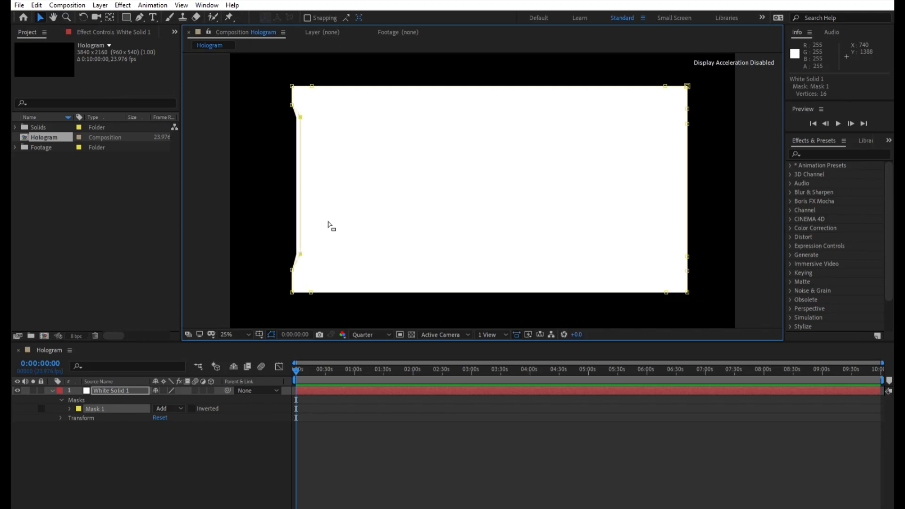
key(shift+Left)
key(shift+Left)
key(shift+Left)
key(shift+Left)
key(shift+Left)
key(shift+Left)
key(shift+Left)
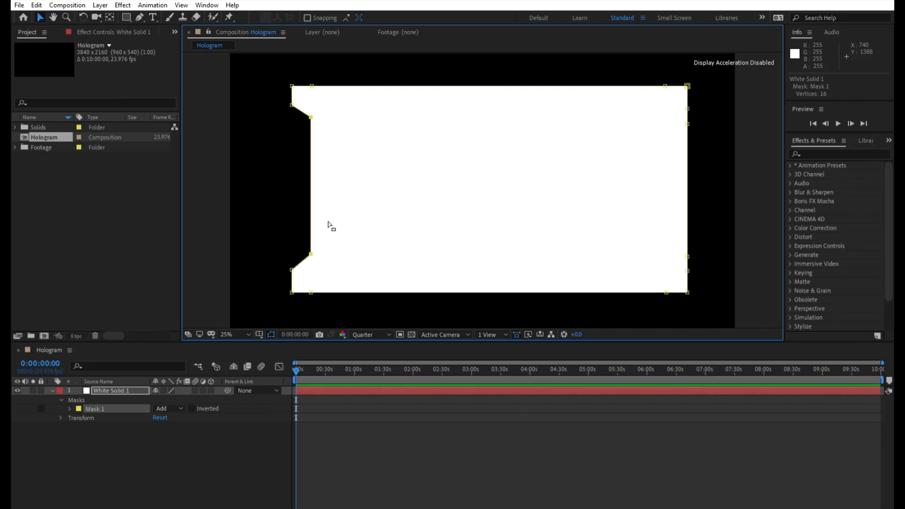
key(shift+Left)
key(shift+Left)
key(shift+Left)
key(shift+Left)
key(shift+Left)
key(shift+Left)
key(shift+Left)
key(shift+Left)
key(shift+Left)
key(shift+Left)
key(shift+Left)
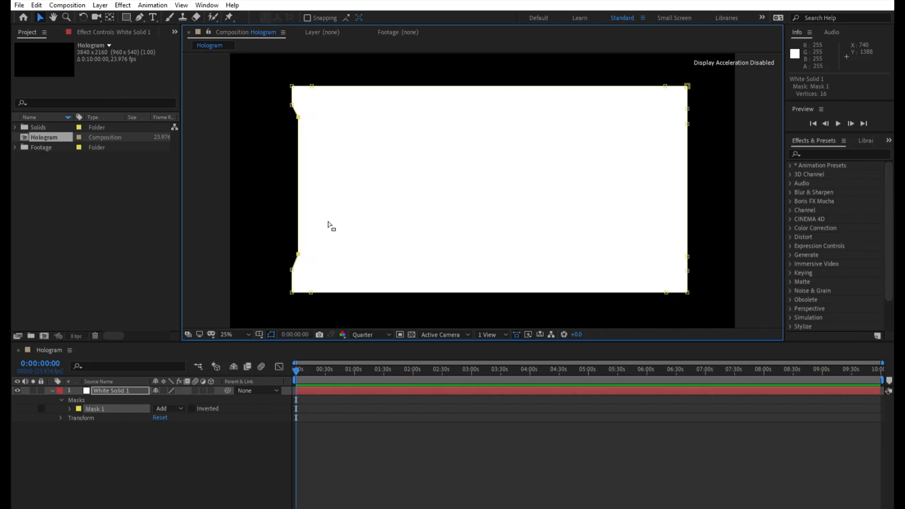
key(shift+Right)
key(shift+Right)
key(shift+Right)
key(shift+Right)
key(shift+Right)
key(shift+Right)
key(shift+Right)
key(shift+Right)
key(shift+Right)
key(shift+Right)
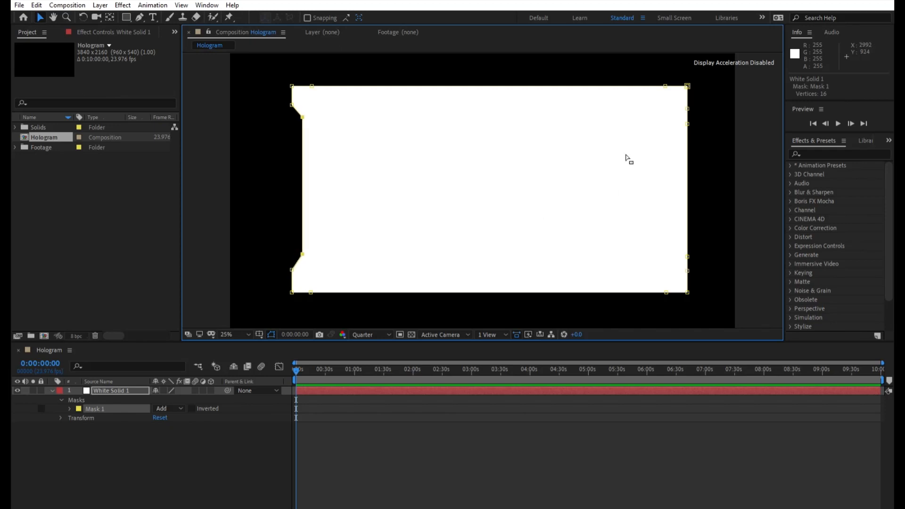
Step: Shift the two innermost vertices of the mask's right edge inward to mirror the recess on the left edge
drag(657, 112, 653, 256)
key(shift+Left)
key(shift+Left)
key(shift+Left)
key(shift+Left)
key(shift+Left)
key(shift+Left)
key(shift+Left)
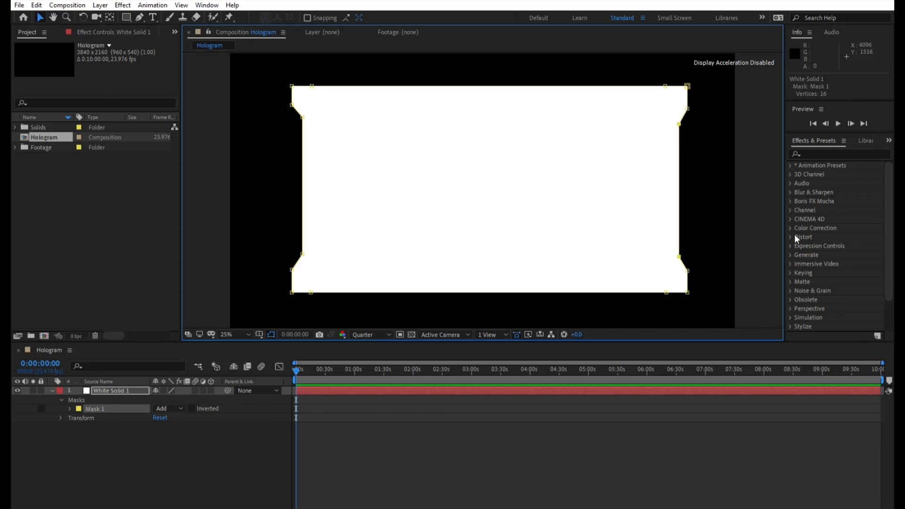
key(shift+Left)
key(shift+Left)
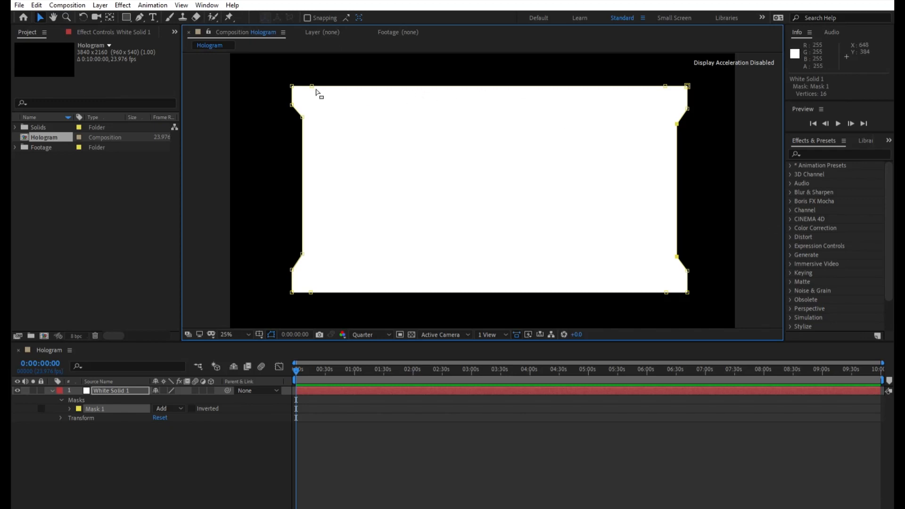
Step: Move the mask's top-left corner vertex down and right onto the diagonal between its neighbouring vertices to bevel the corner
click(292, 86)
key(Down)
key(Down)
key(Down)
key(Down)
key(Right)
key(Right)
key(Right)
key(Right)
key(Right)
key(Right)
key(Right)
key(Right)
key(Right)
key(Right)
key(Right)
key(Right)
key(Right)
key(Right)
key(Right)
key(Right)
key(Right)
key(Right)
key(Right)
key(Right)
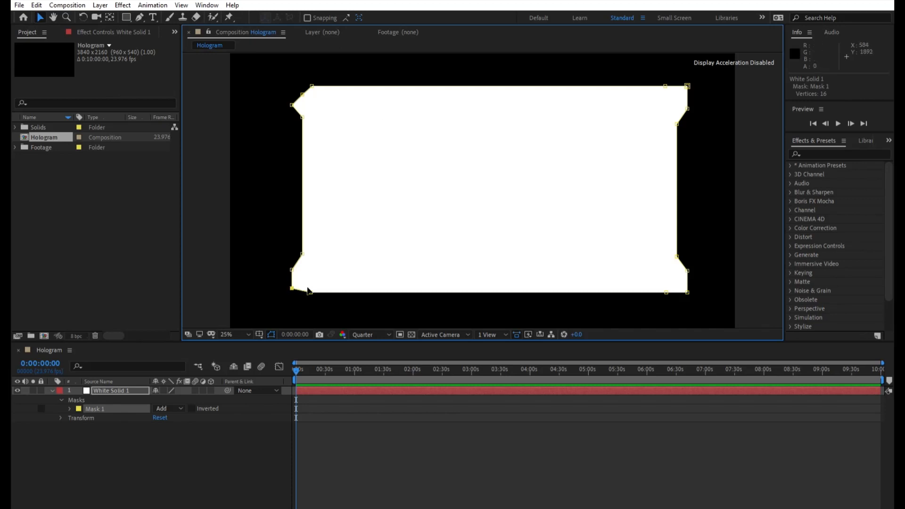
Step: Move the mask's bottom-left corner vertex up and inward onto the diagonal between its neighbouring vertices to bevel the corner
key(Up)
key(Up)
key(Up)
key(Up)
key(Up)
key(Up)
key(Up)
key(Up)
key(Right)
key(Right)
key(Right)
key(Right)
key(Right)
key(Right)
key(Right)
key(Right)
key(Right)
key(Right)
key(Right)
key(Right)
key(Right)
Step: Move the mask's top-right corner vertex inward and down onto the diagonal between its neighbouring vertices to bevel the corner
key(Left)
key(Left)
key(Left)
key(Left)
key(Left)
key(Left)
key(Left)
key(Left)
key(Left)
key(Left)
key(Left)
key(Left)
key(Left)
key(Left)
key(Left)
key(Left)
key(Left)
key(Left)
key(Down)
key(Down)
key(Down)
key(Down)
key(Down)
key(Down)
key(Down)
key(Down)
key(Down)
key(Down)
key(Down)
key(Down)
key(Down)
key(Down)
key(Down)
key(Down)
key(Down)
key(Down)
key(Down)
key(Down)
key(Down)
key(Down)
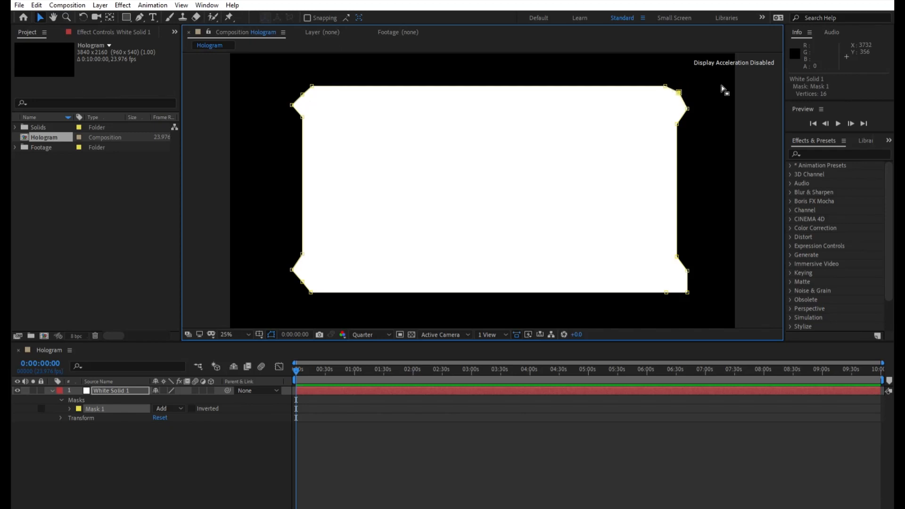
key(Down)
key(Down)
key(Down)
key(Down)
key(Down)
Step: Move the mask's bottom-right corner vertex inward and up onto the diagonal between its neighbouring vertices to bevel the corner
key(Left)
key(Left)
key(Left)
key(Left)
key(Left)
key(Left)
key(Left)
key(Left)
key(Left)
key(Left)
key(Left)
key(Left)
key(Left)
key(Left)
key(Left)
key(Left)
key(Left)
key(Left)
key(Left)
key(Left)
key(Up)
key(Up)
key(Up)
key(Up)
key(Up)
key(Up)
key(Up)
key(Up)
key(Up)
key(Up)
key(Up)
key(Up)
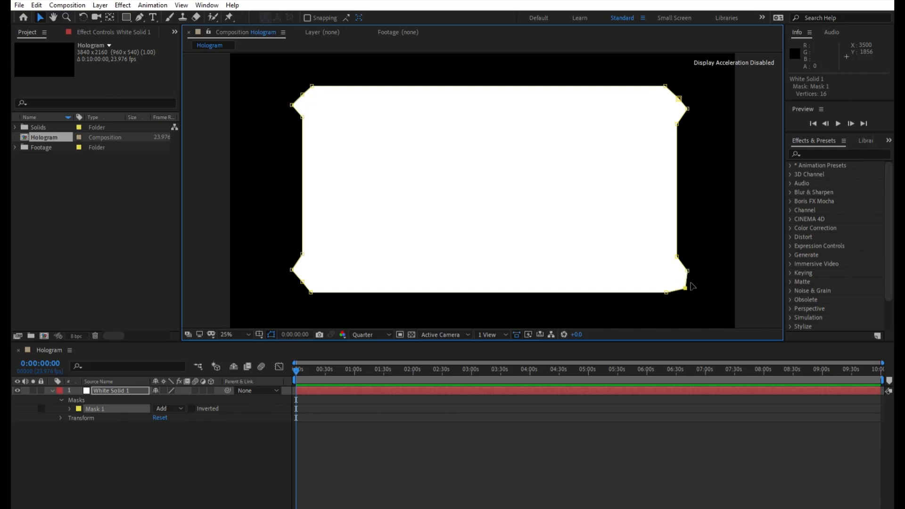
key(Up)
key(Up)
key(Up)
key(Up)
key(Up)
key(Up)
key(Up)
key(Up)
Step: Shift the two inner vertices of the mask's left recess further inward, nearly in line with the ends of the top and bottom edges
drag(292, 116, 327, 258)
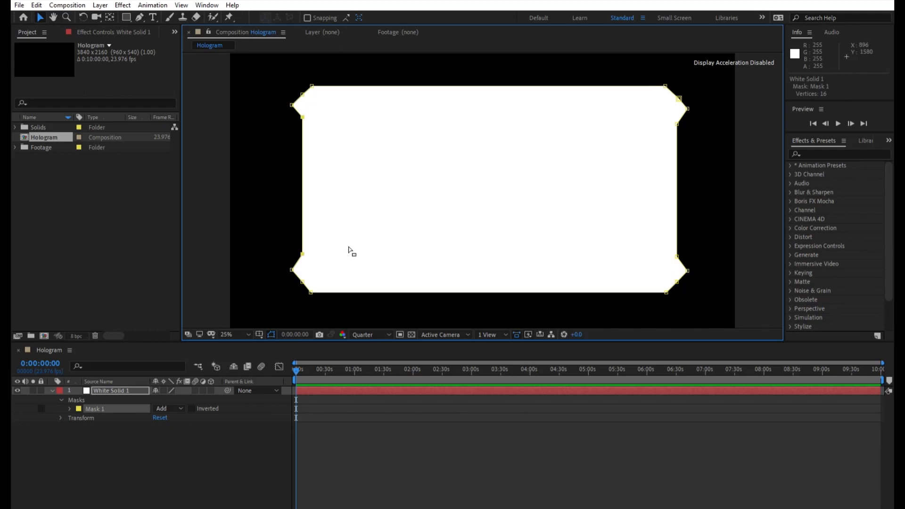
key(Right)
key(Right)
key(Right)
key(Right)
key(Right)
key(Right)
key(Right)
key(Right)
key(Right)
key(Right)
key(Right)
key(Right)
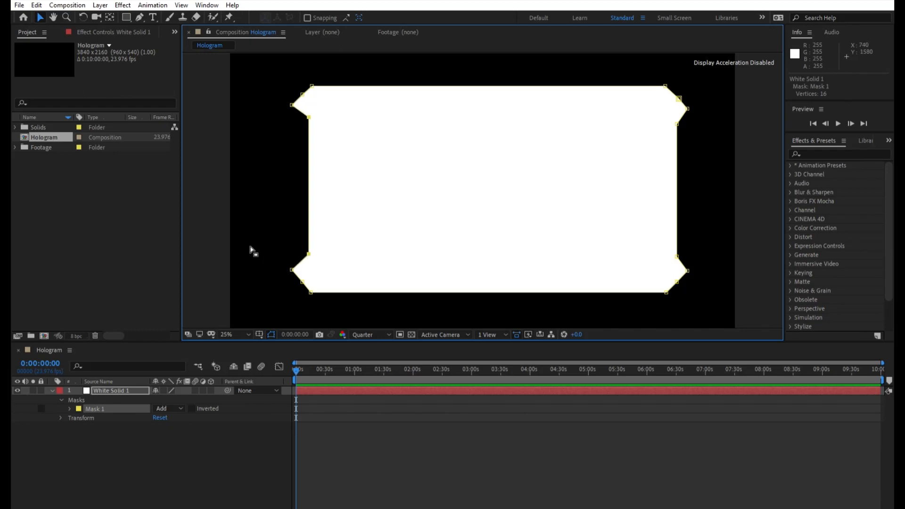
Step: Shift the two inner vertices of the mask's right recess further inward to match the depth of the left recess
drag(700, 123, 653, 264)
key(Left)
key(Left)
key(Left)
key(Left)
key(Left)
key(Left)
key(Left)
key(Left)
key(Left)
key(Left)
key(Left)
key(Left)
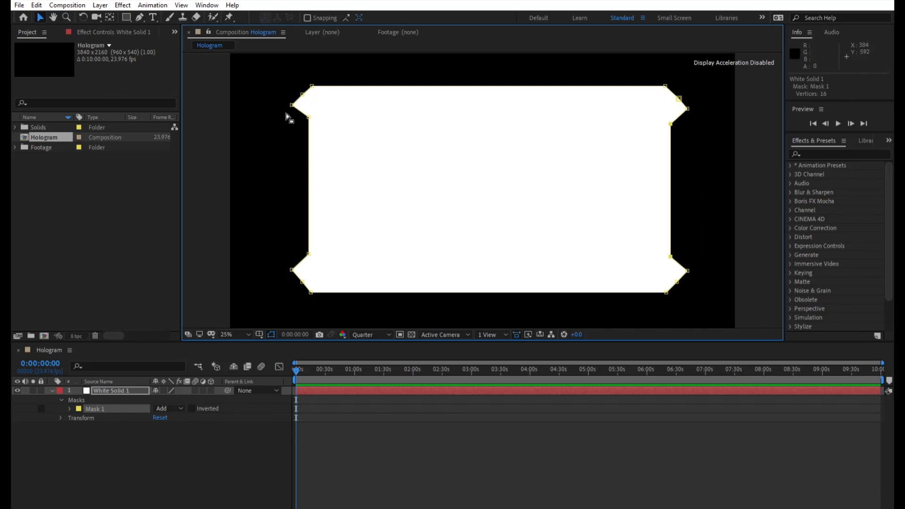
Step: Add a rectangular mask about 104 by 160 px in the upper left recess, flush with the shape's outer left tips
click(126, 18)
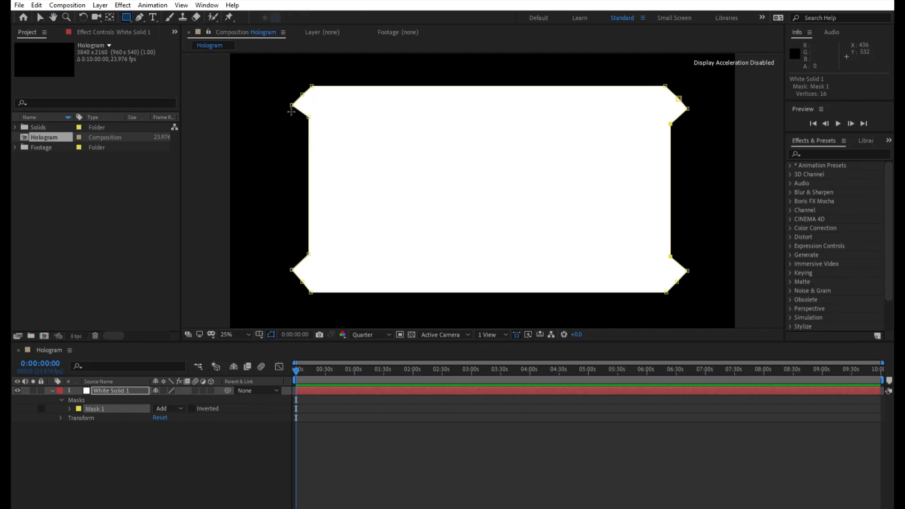
mouse_move(285, 122)
mouse_down()
mouse_move(304, 125)
mouse_move(303, 138)
mouse_up()
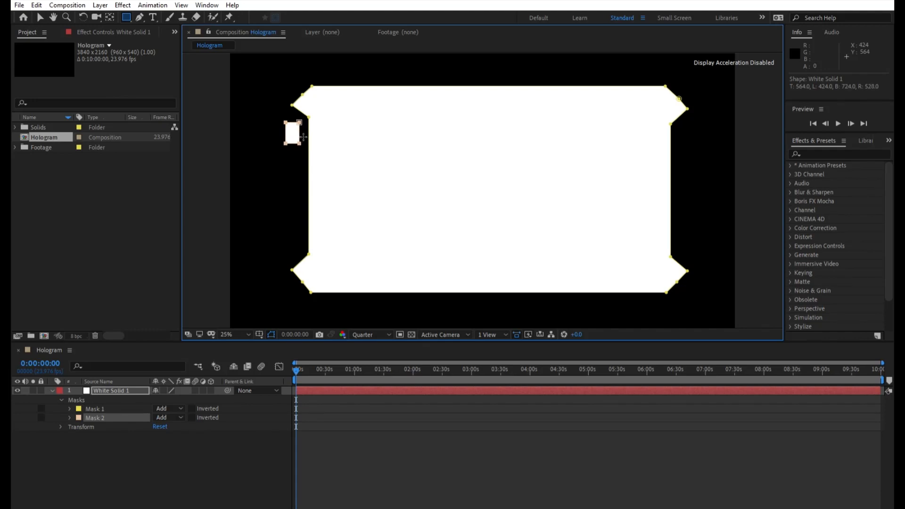
key(Right)
key(Right)
key(Right)
key(Right)
key(Right)
key(Right)
key(Right)
key(Right)
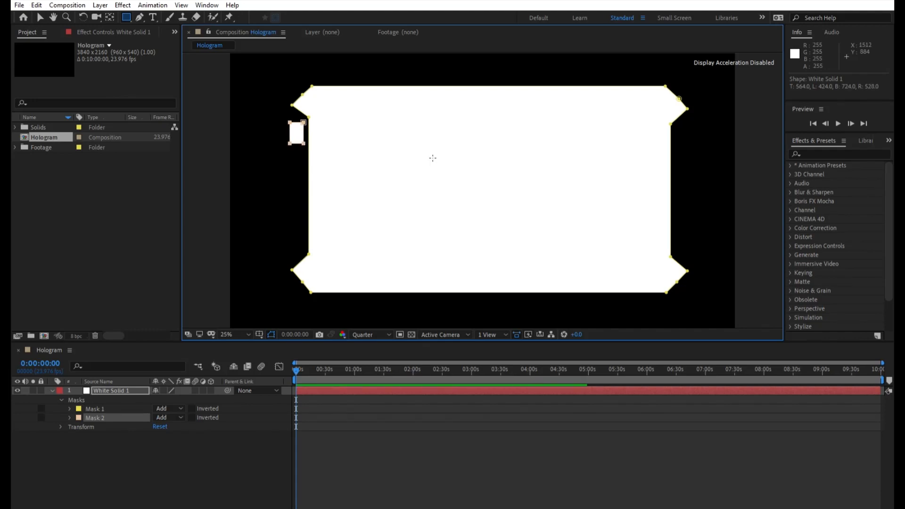
key(Right)
key(Right)
key(Right)
key(Right)
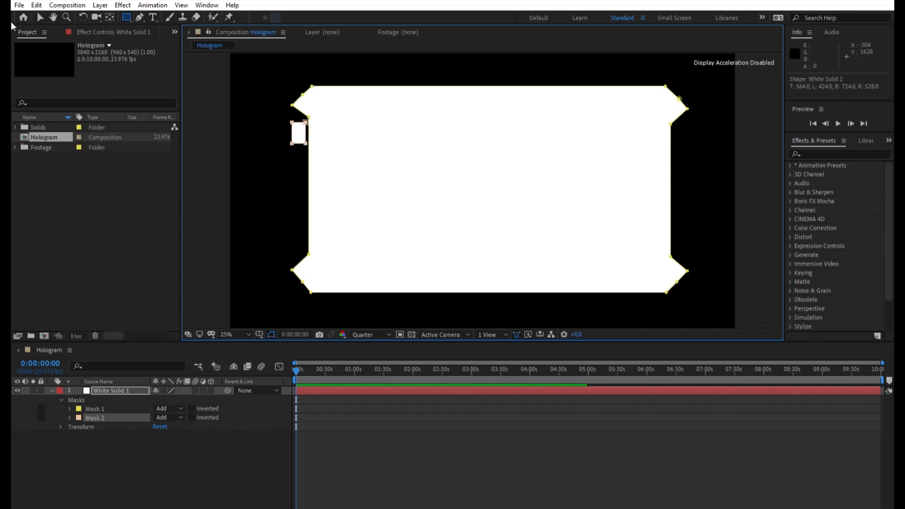
Step: Raise the small rectangular mask's top-left vertex so its top edge slants parallel to the recess edge above it
click(40, 17)
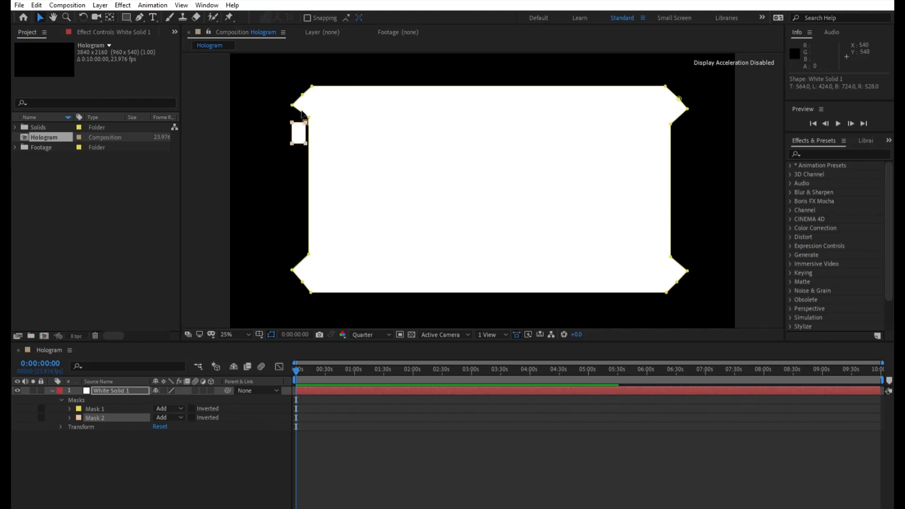
click(276, 126)
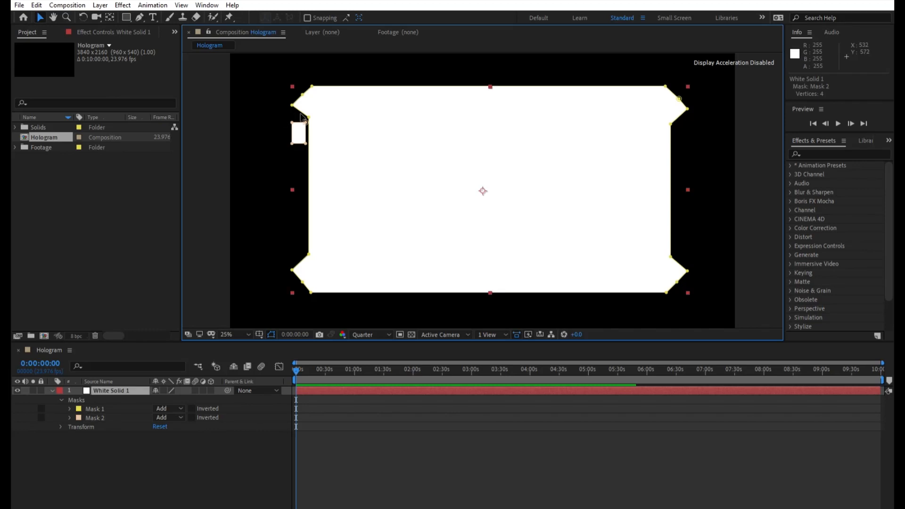
click(296, 127)
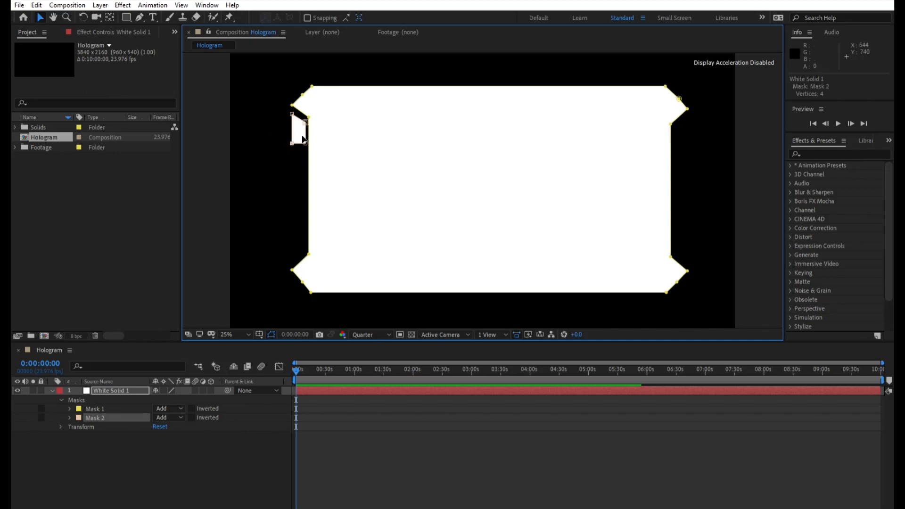
Step: Raise the small side mask's bottom-left vertex so its bottom edge slants parallel to its top edge
key(Up)
key(Up)
key(Up)
key(Up)
key(Up)
key(Up)
key(Up)
key(Up)
key(Up)
key(Up)
key(Up)
key(Up)
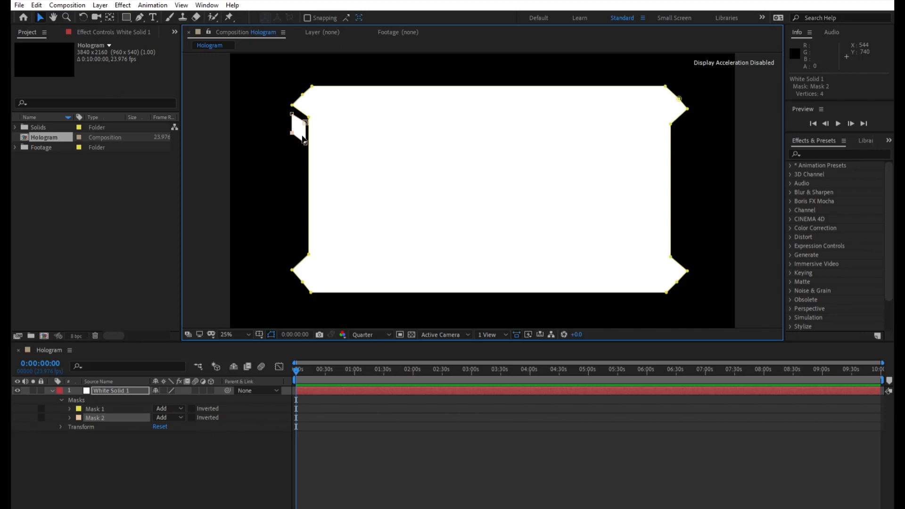
Step: Move the whole of Mask 2 up slightly, closer to the slanted recess edge above it
click(128, 390)
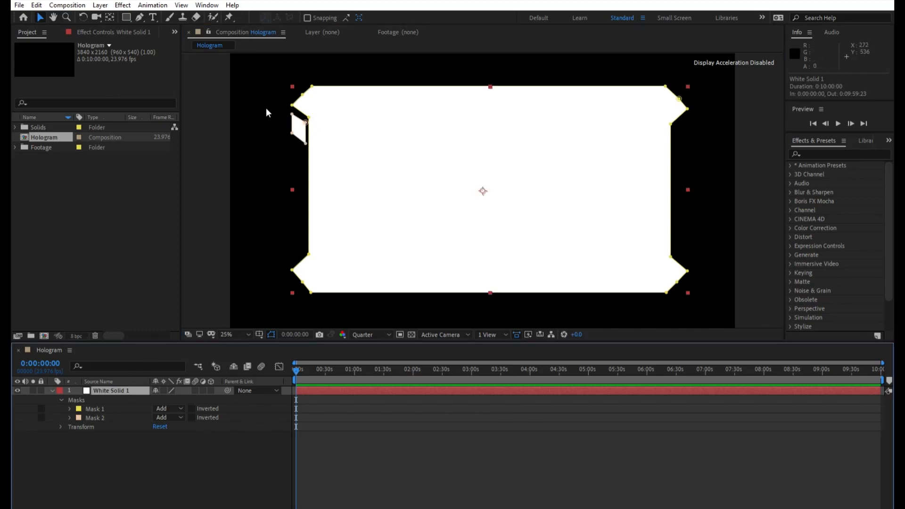
click(102, 418)
key(shift+Up)
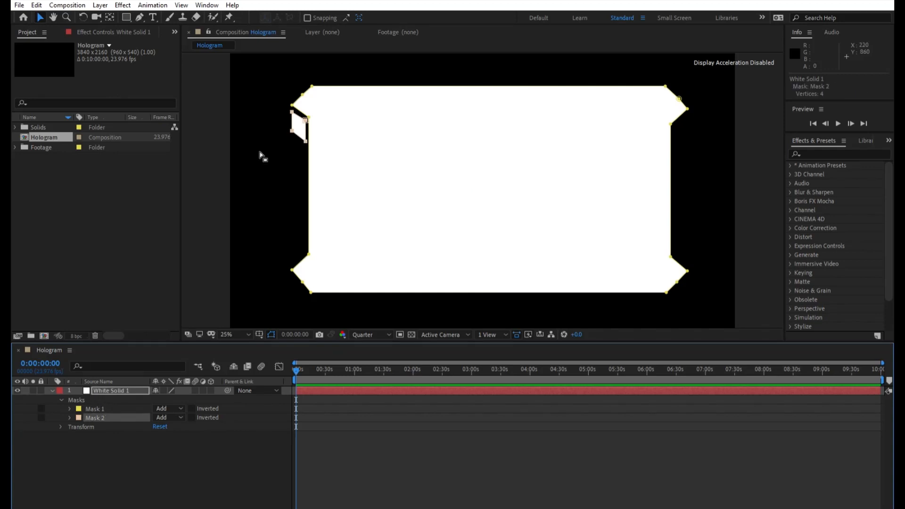
key(shift+Up)
click(262, 114)
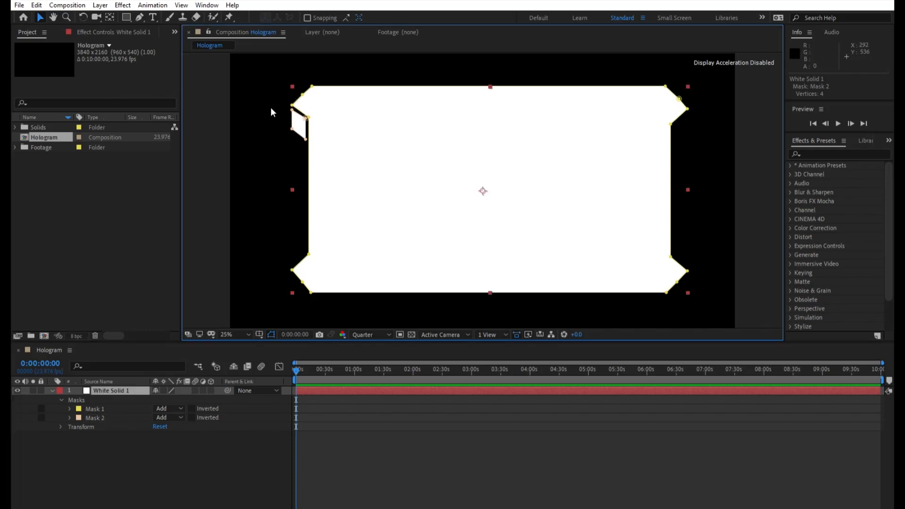
Step: Raise Mask 2's top-left vertex slightly so the gap to the slanted recess edge above has an even width
click(292, 102)
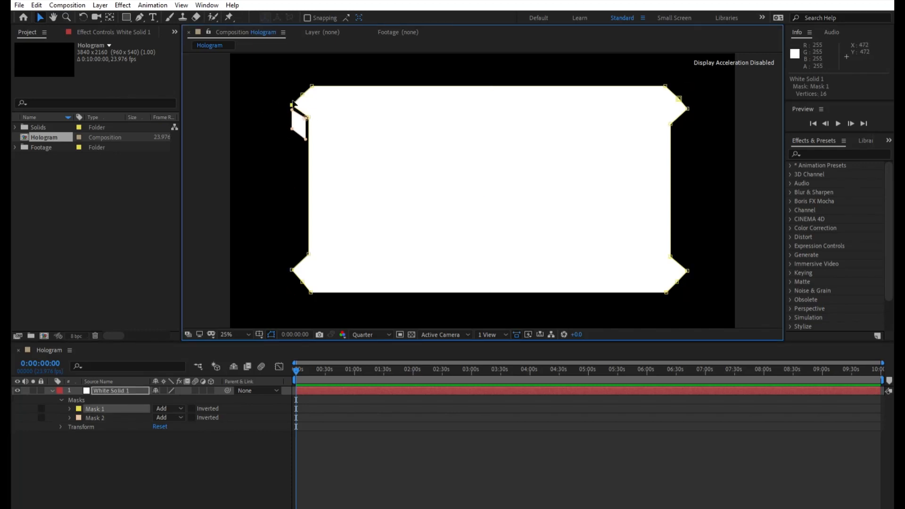
click(305, 139)
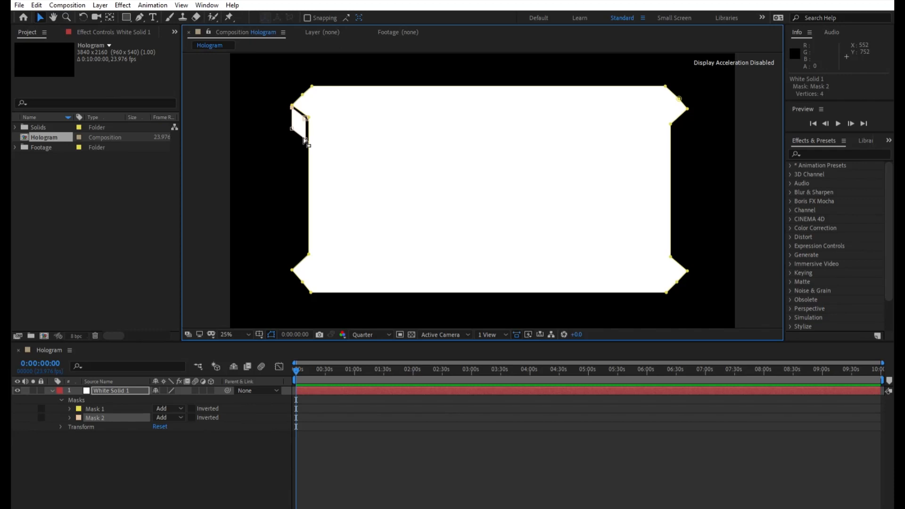
scroll(317, 146, up, 4)
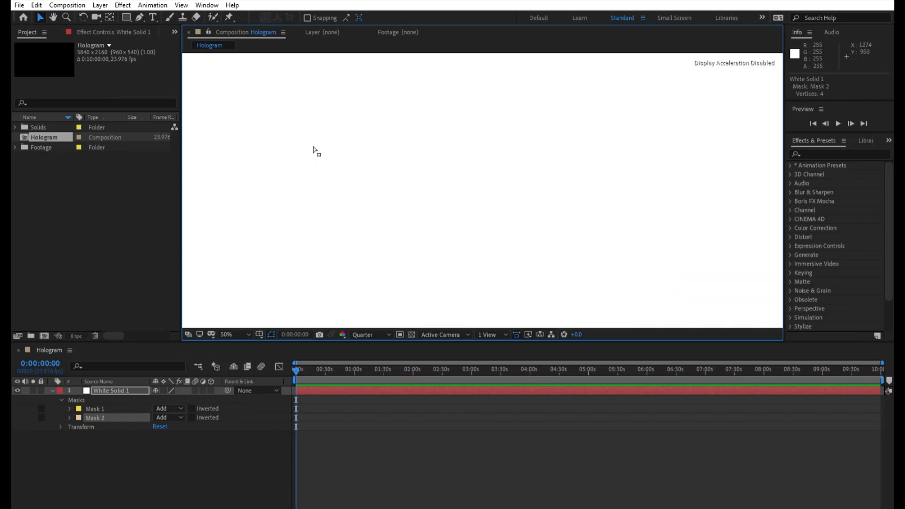
scroll(315, 151, down, 8)
click(54, 17)
scroll(549, 225, up, 2)
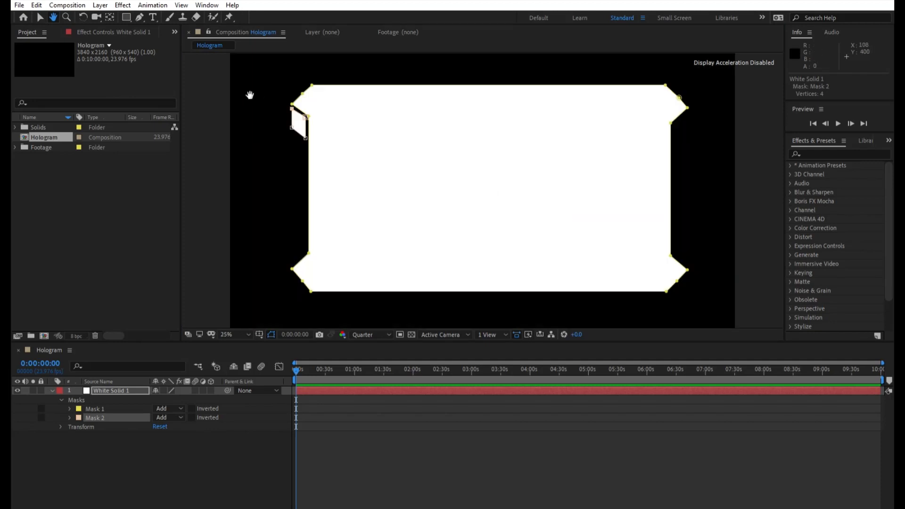
drag(250, 95, 364, 168)
scroll(348, 156, up, 4)
scroll(329, 167, down, 3)
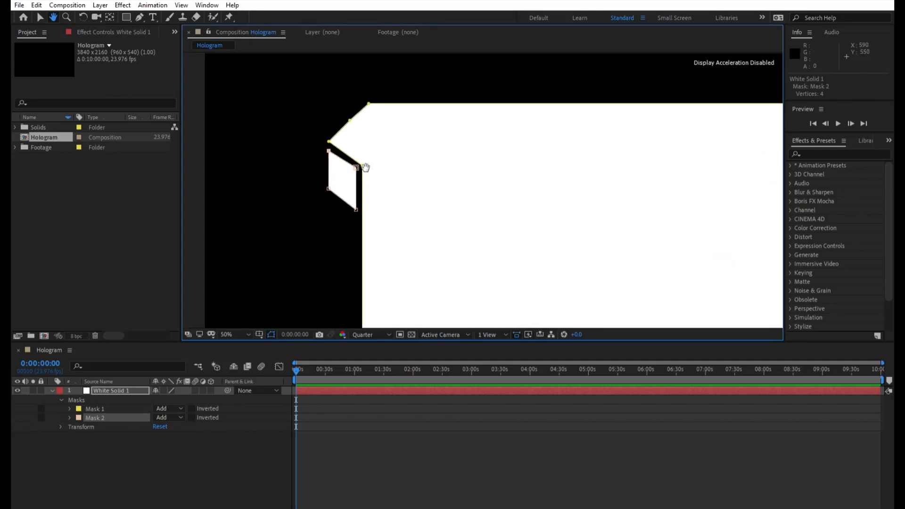
click(40, 18)
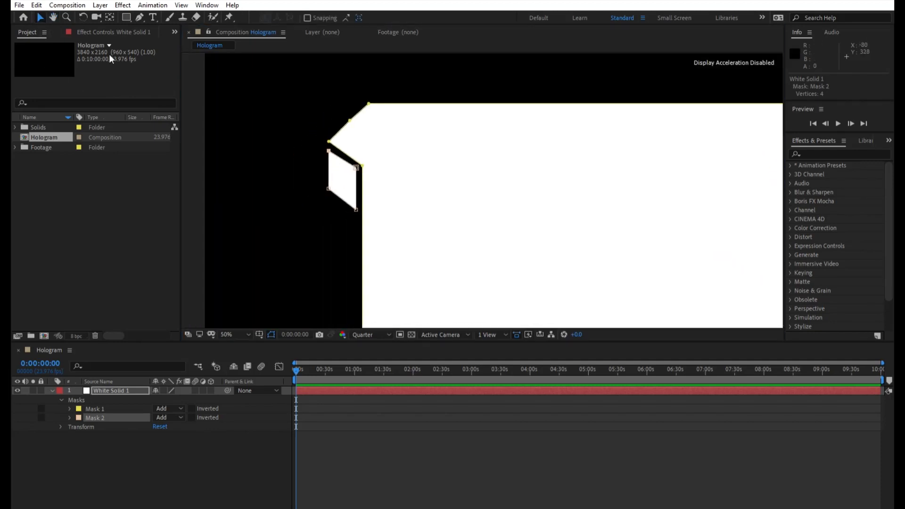
click(337, 150)
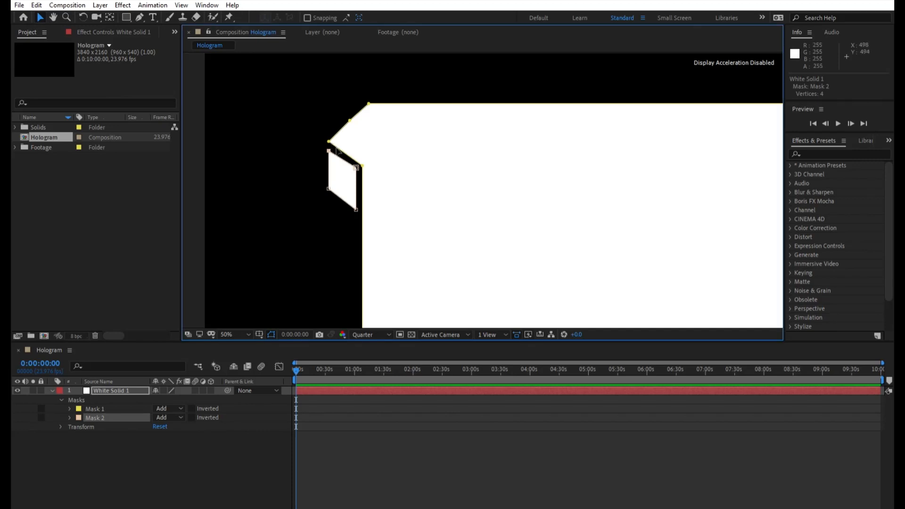
key(Up)
key(Up)
key(Up)
key(Up)
key(Up)
key(Up)
key(Up)
key(Up)
key(Up)
key(Up)
key(Down)
key(Down)
key(Down)
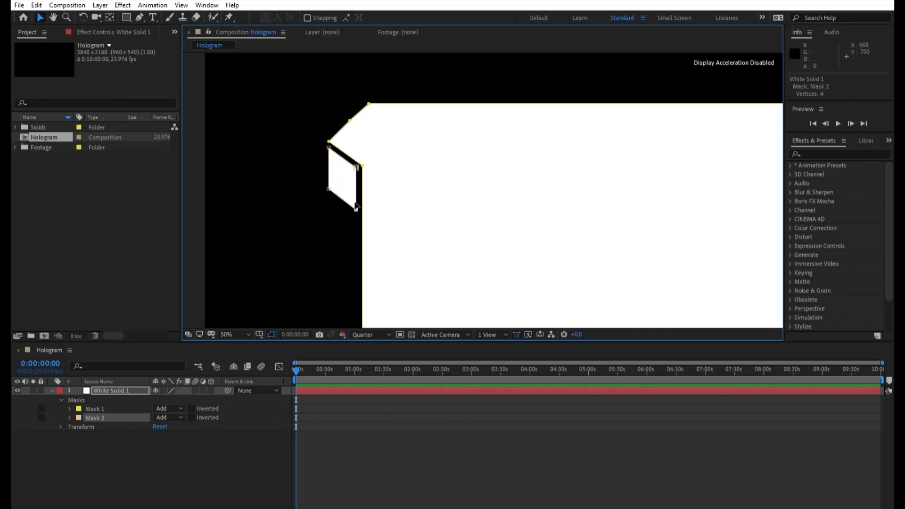
key(Right)
key(Right)
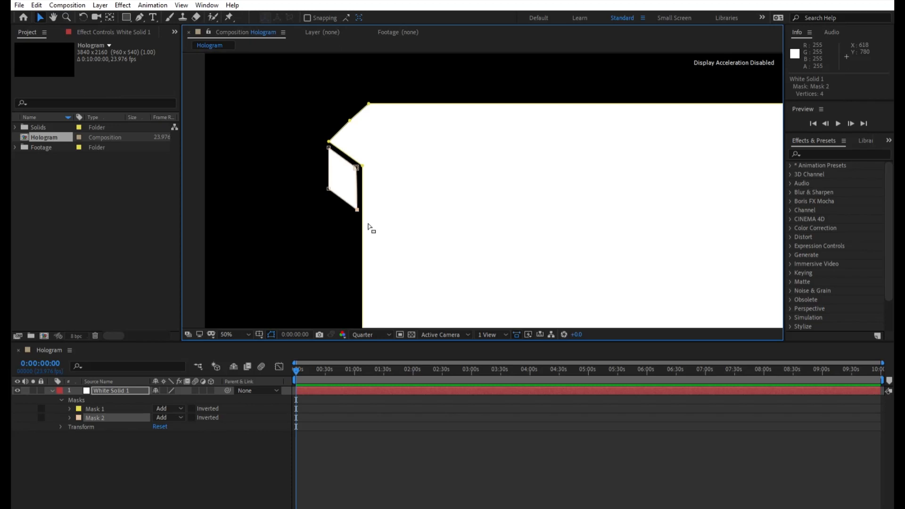
key(Left)
key(Left)
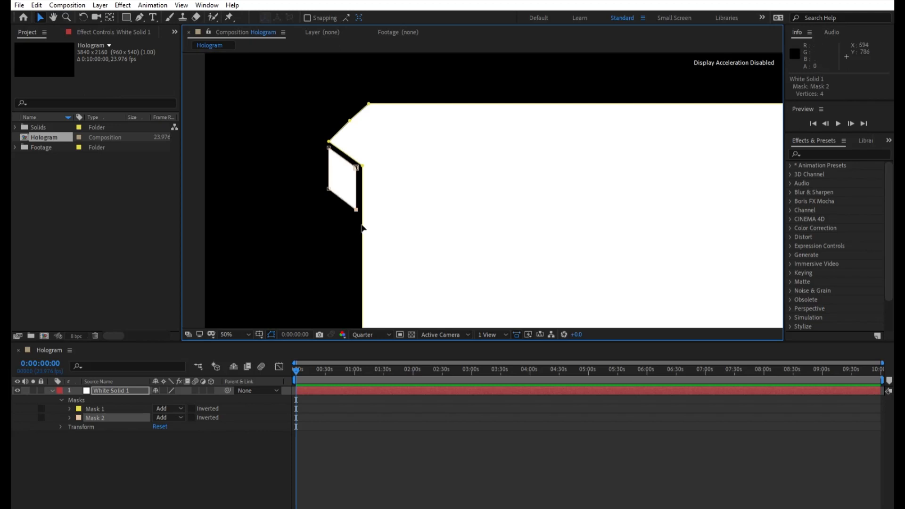
click(343, 224)
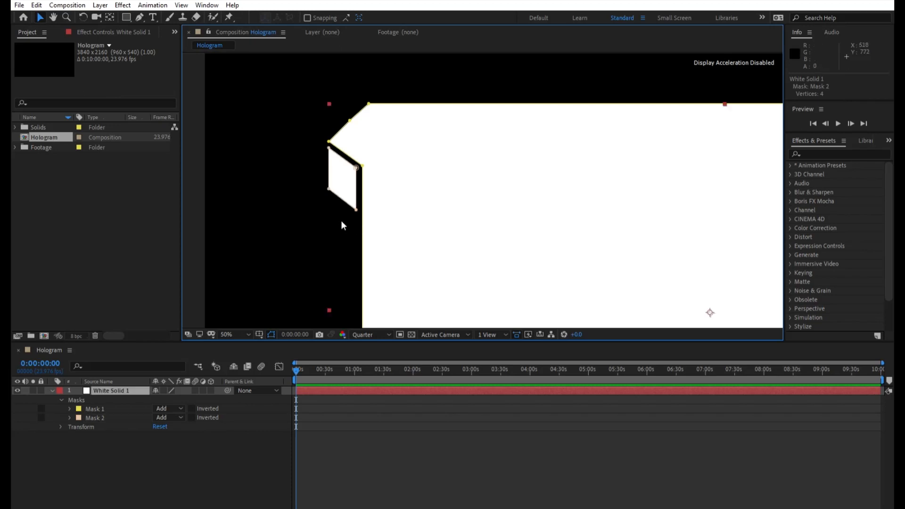
Step: Duplicate Mask 2 and move the copy straight down below the original, leaving a narrow gap like the one above
click(88, 416)
key(ctrl+d)
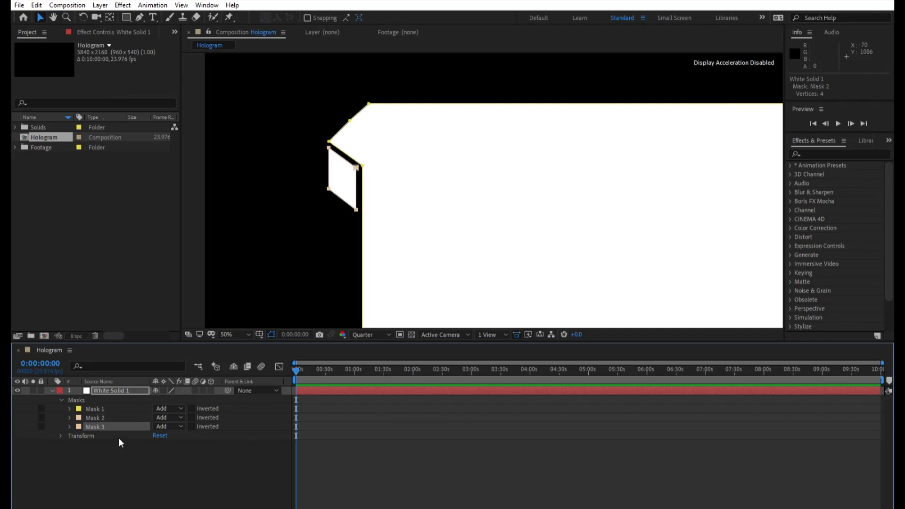
key(shift+Down)
key(shift+Down)
key(shift+Down)
key(shift+Down)
key(shift+Down)
key(shift+Down)
key(shift+Down)
key(shift+Down)
key(shift+Down)
key(shift+Down)
key(shift+Down)
key(shift+Down)
key(shift+Down)
key(shift+Down)
key(shift+Down)
key(shift+Down)
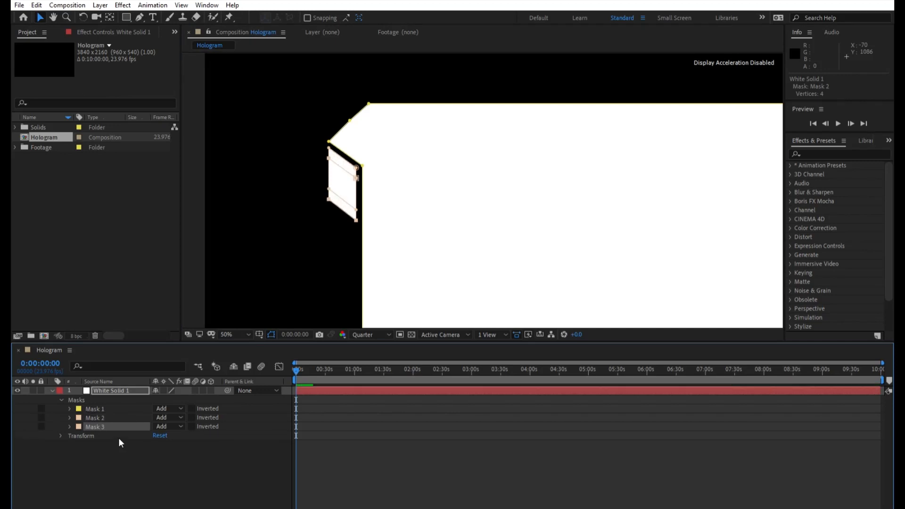
key(shift+Down)
key(shift+Down)
key(shift+Down)
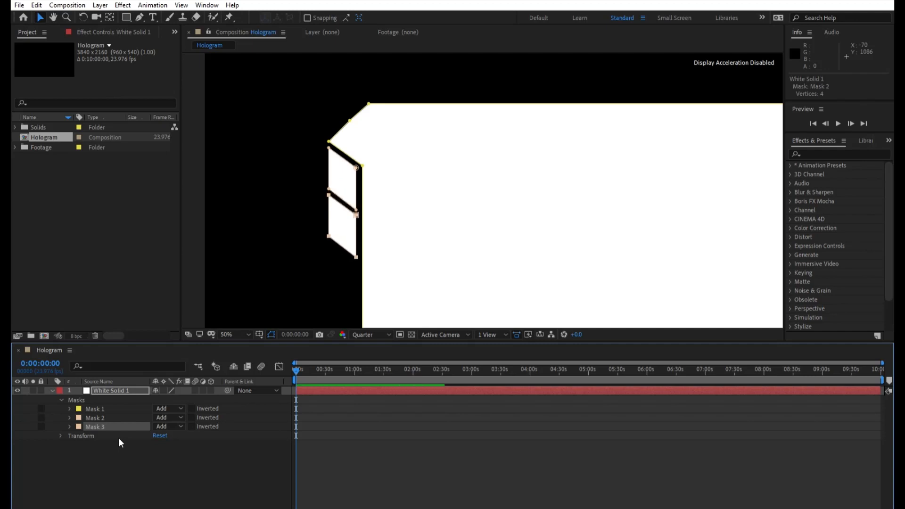
key(shift+Down)
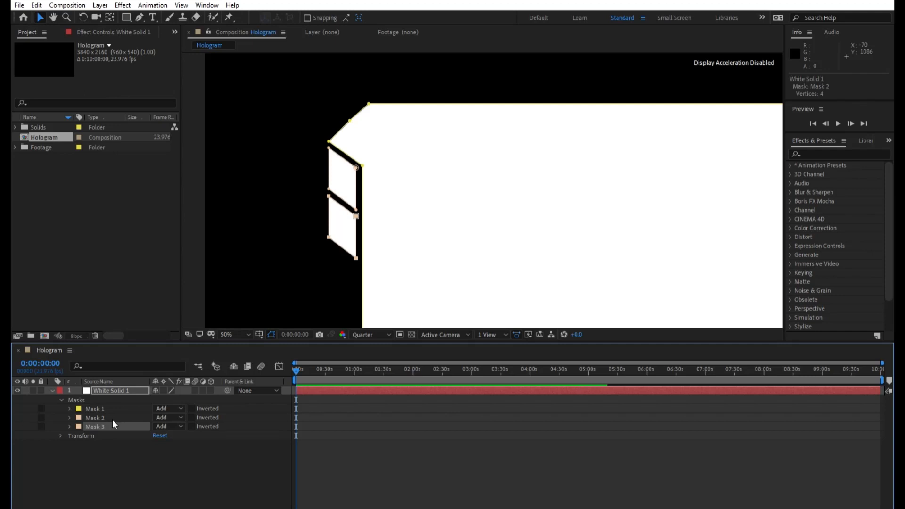
Step: Duplicate Mask 3 and move the copy straight down to form a third side piece with the same gap
key(ctrl+d)
key(shift+Down)
key(shift+Down)
key(shift+Down)
key(shift+Down)
key(shift+Down)
key(shift+Down)
key(shift+Down)
key(shift+Down)
key(shift+Down)
key(shift+Down)
key(shift+Down)
key(shift+Down)
key(shift+Down)
key(shift+Down)
key(shift+Down)
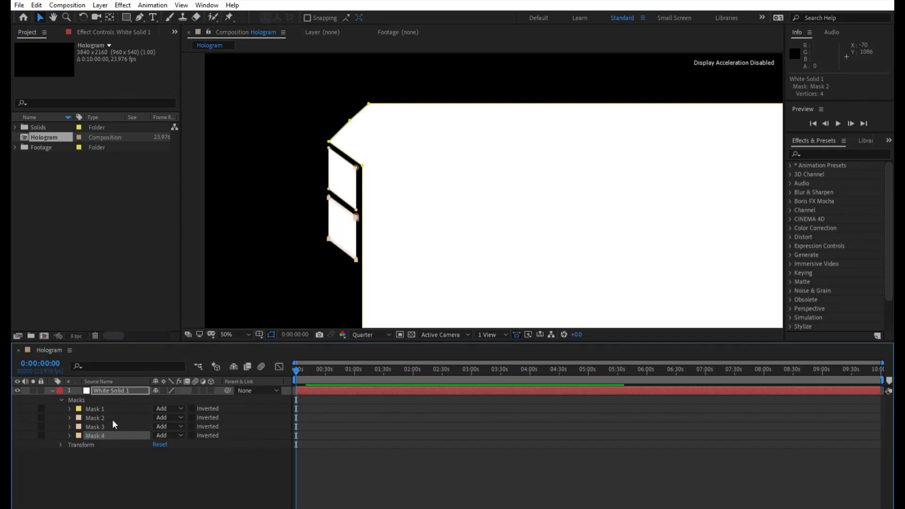
key(shift+Down)
key(shift+Down)
key(shift+Down)
key(shift+Down)
key(shift+Down)
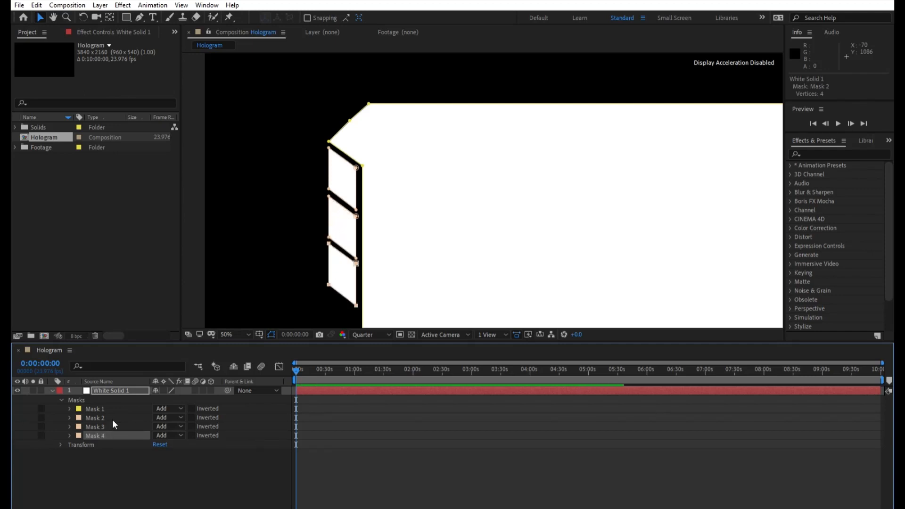
key(Down)
key(Down)
Step: Duplicate Mask 4 and move the copy straight down to form a fourth evenly spaced side piece
key(ctrl+d)
key(shift+Down)
key(shift+Down)
key(shift+Down)
key(shift+Down)
key(shift+Down)
key(shift+Down)
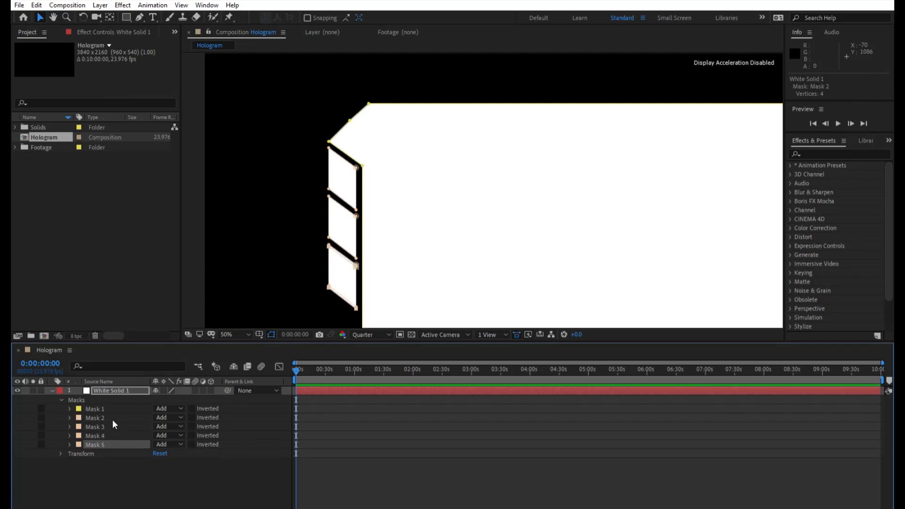
key(shift+Down)
key(shift+Down)
key(shift+Down)
key(shift+Down)
key(shift+Down)
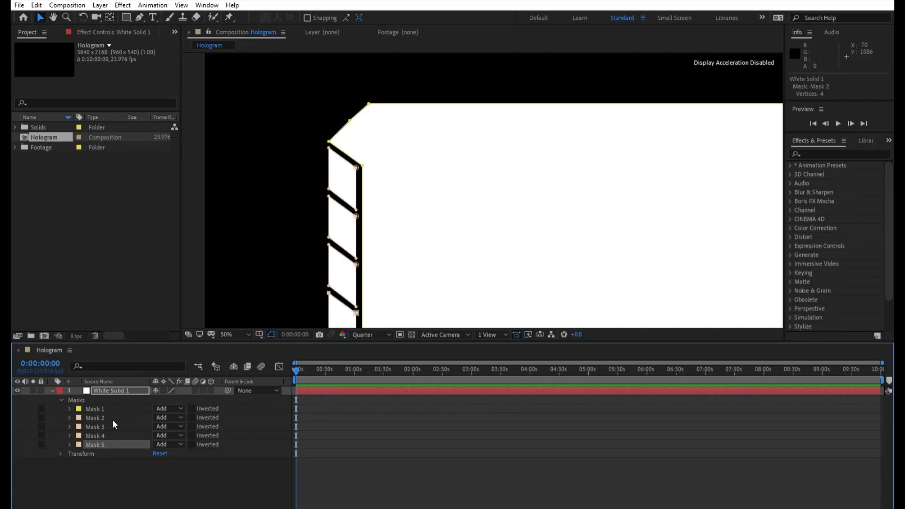
Step: Duplicate Mask 5 and move the copy straight down to form a fifth evenly spaced side piece
scroll(247, 237, down, 3)
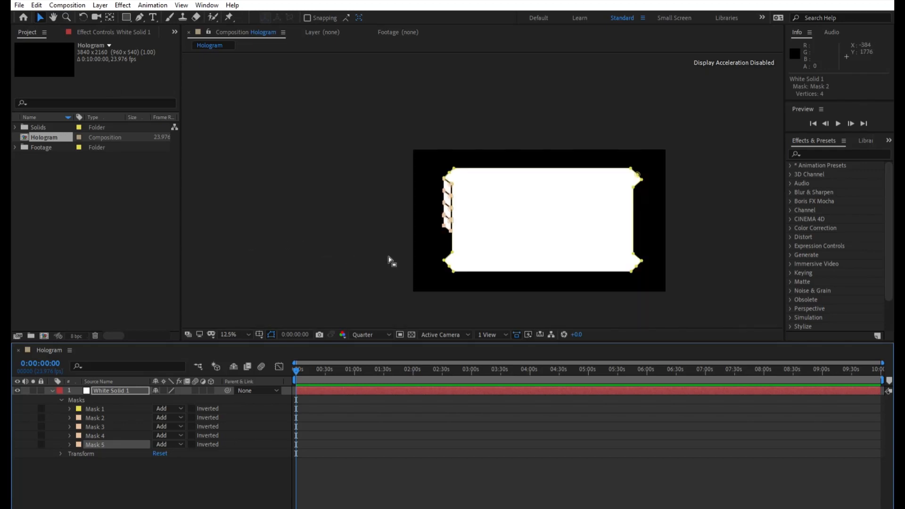
scroll(388, 256, up, 1)
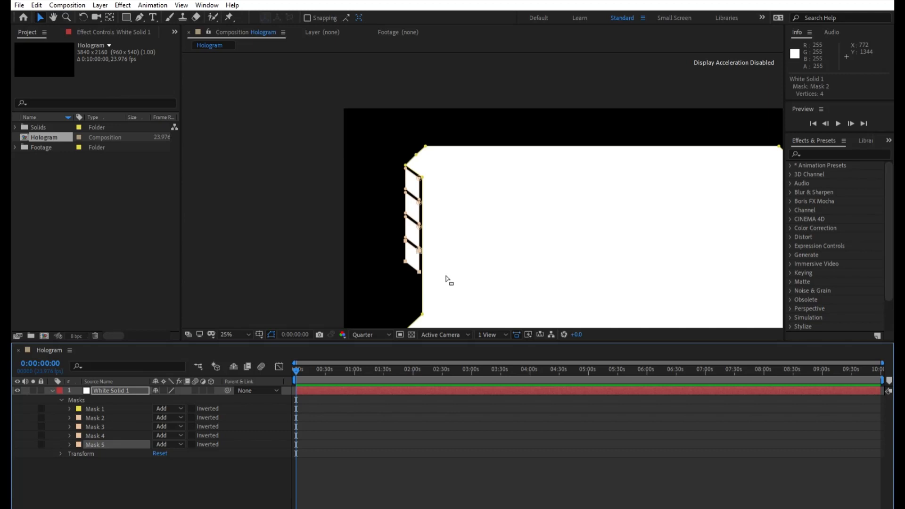
key(ctrl+d)
key(shift+Down)
key(shift+Down)
key(shift+Down)
key(shift+Down)
key(shift+Down)
key(shift+Down)
key(shift+Down)
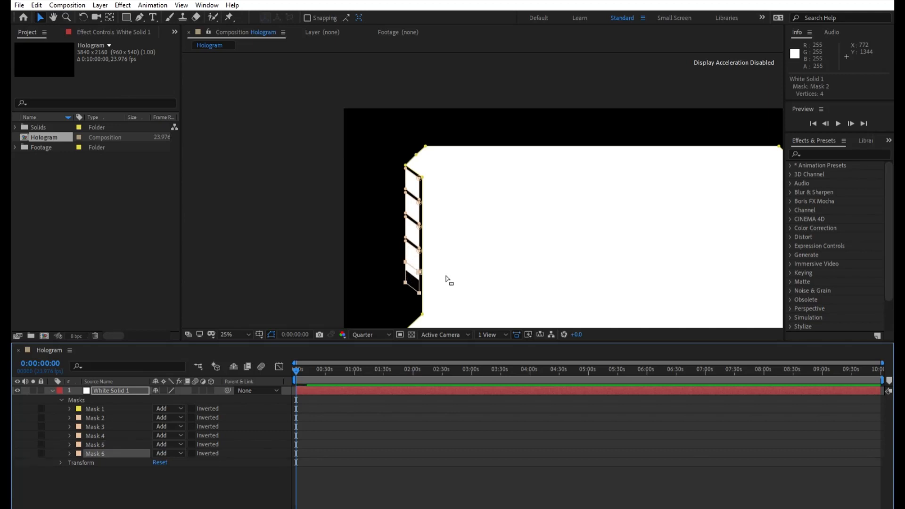
key(shift+Up)
key(shift+Up)
key(shift+Up)
key(shift+Up)
key(shift+Up)
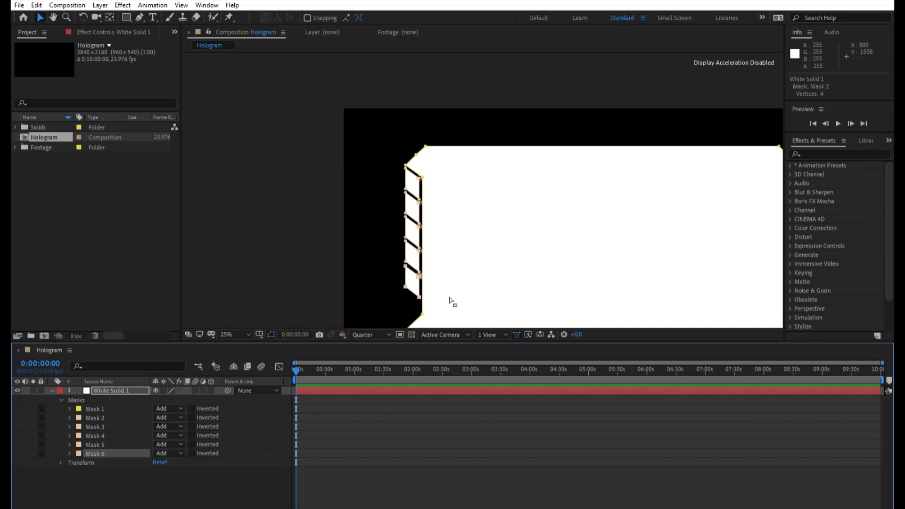
Step: Duplicate Mask 6 and move the copy straight down into the lower end of the left recess
key(ctrl+d)
key(shift+Down)
key(shift+Down)
key(shift+Down)
key(shift+Down)
key(shift+Down)
key(shift+Down)
key(shift+Down)
key(shift+Down)
key(shift+Down)
key(shift+Down)
key(shift+Down)
key(shift+Down)
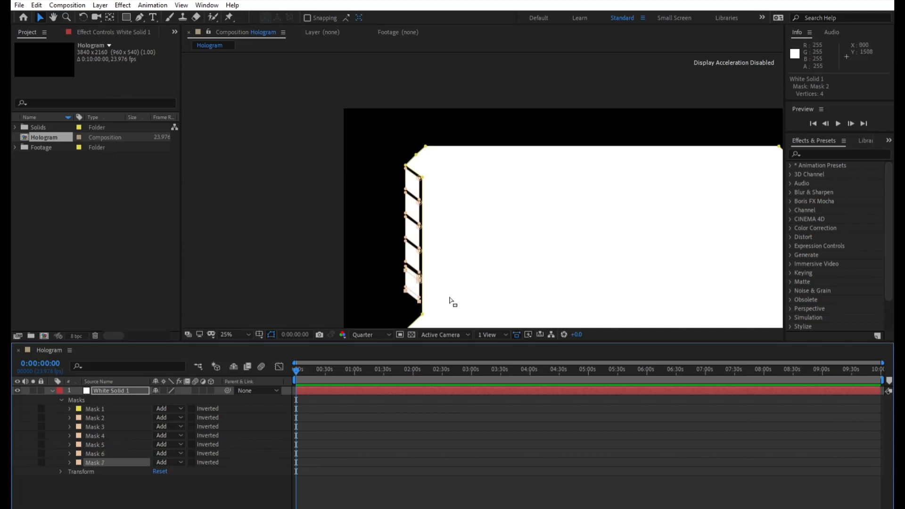
key(shift+Down)
key(shift+Down)
key(shift+Down)
key(shift+Down)
key(shift+Down)
key(shift+Down)
key(shift+Down)
key(shift+Down)
key(shift+Down)
Step: Reshape Mask 7's bottom vertices so its bottom edge runs parallel to the recess's lower slanted edge with a narrow gap
click(54, 17)
drag(355, 135, 288, 48)
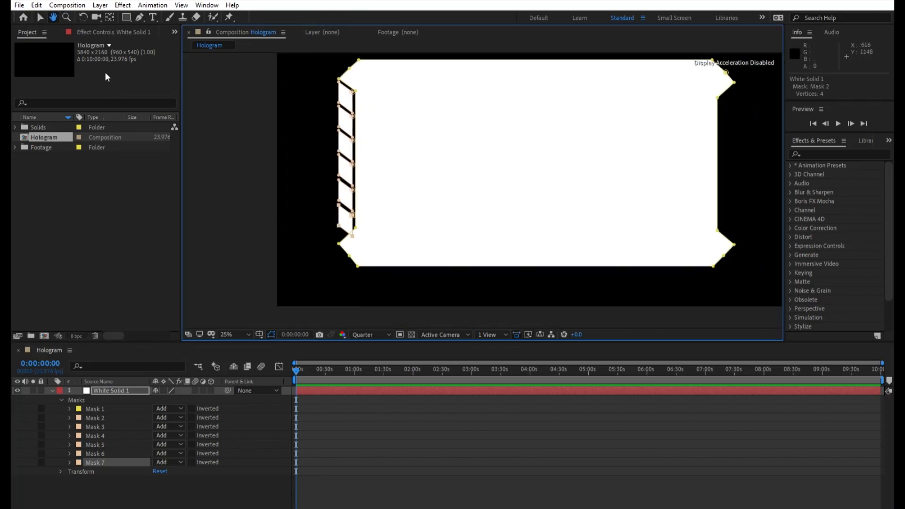
click(41, 17)
click(346, 228)
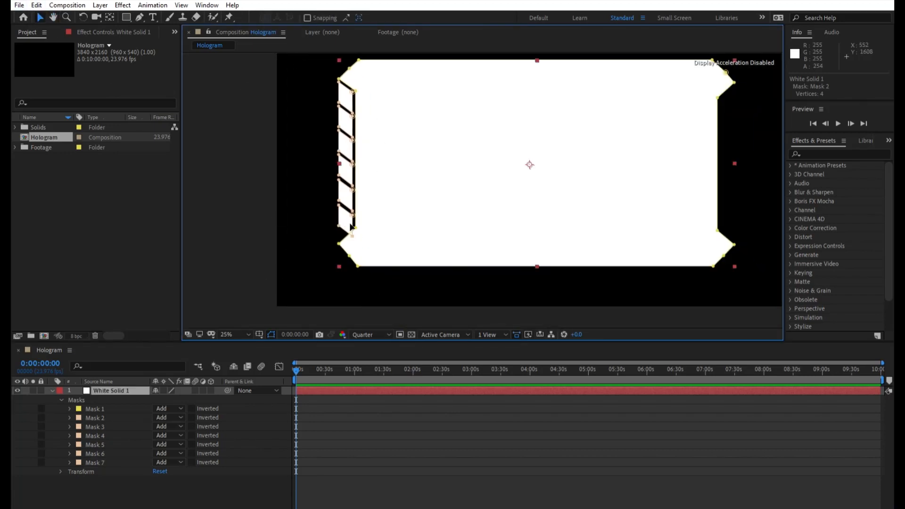
click(339, 219)
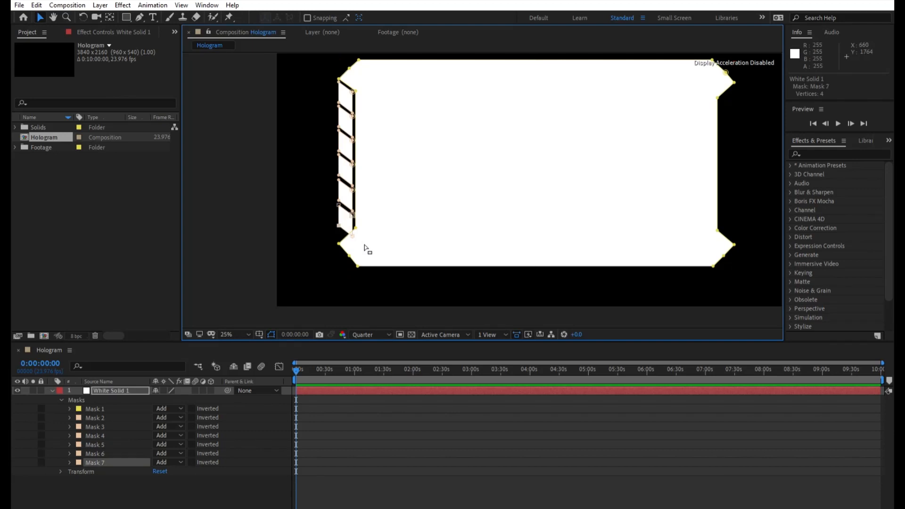
key(shift+Down)
click(256, 221)
click(255, 221)
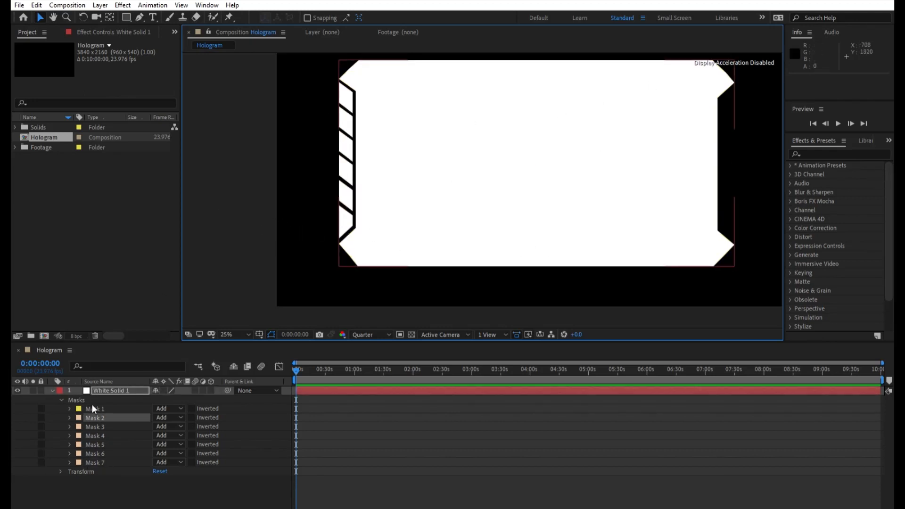
Step: Duplicate Mask 2 and move the copy straight across to the upper end of the right recess
click(103, 414)
key(ctrl+d)
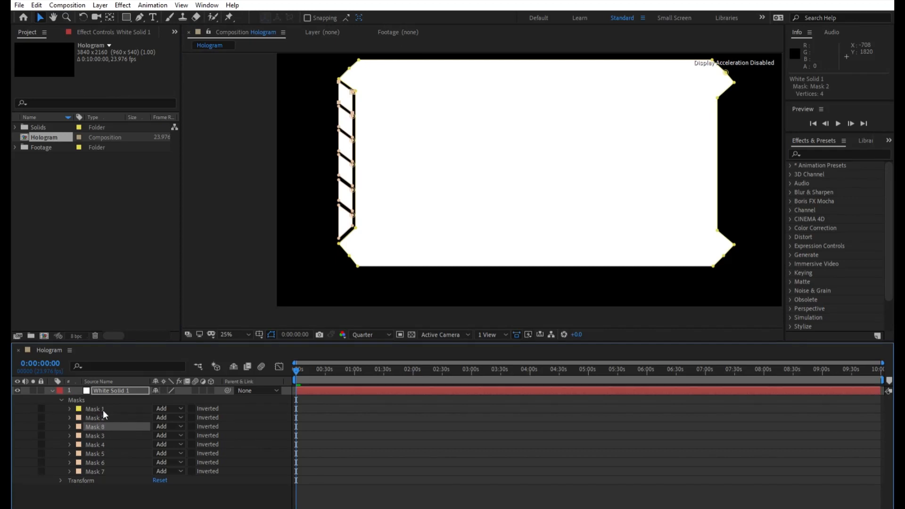
key(shift+Right)
key(shift+Right)
key(shift+Right)
key(shift+Right)
key(shift+Right)
key(shift+Right)
key(shift+Right)
key(shift+Right)
key(shift+Right)
key(shift+Right)
key(shift+Right)
key(shift+Right)
key(shift+Right)
key(shift+Right)
key(shift+Right)
key(shift+Right)
key(shift+Right)
key(shift+Right)
key(shift+Right)
key(shift+Right)
key(shift+Right)
key(shift+Right)
key(shift+Right)
key(shift+Right)
key(shift+Right)
key(shift+Right)
key(shift+Right)
key(shift+Right)
key(shift+Right)
key(shift+Right)
key(shift+Right)
key(shift+Right)
key(shift+Right)
key(shift+Right)
key(shift+Right)
key(shift+Right)
key(shift+Right)
key(shift+Right)
key(shift+Right)
key(shift+Right)
key(shift+Right)
key(shift+Right)
key(shift+Right)
key(shift+Right)
key(shift+Right)
key(shift+Right)
key(shift+Right)
key(shift+Right)
key(shift+Right)
key(shift+Right)
key(shift+Right)
key(shift+Right)
key(shift+Right)
key(shift+Right)
key(shift+Right)
key(shift+Right)
key(shift+Right)
key(shift+Right)
key(shift+Right)
key(shift+Right)
key(shift+Right)
key(shift+Right)
key(shift+Right)
key(shift+Right)
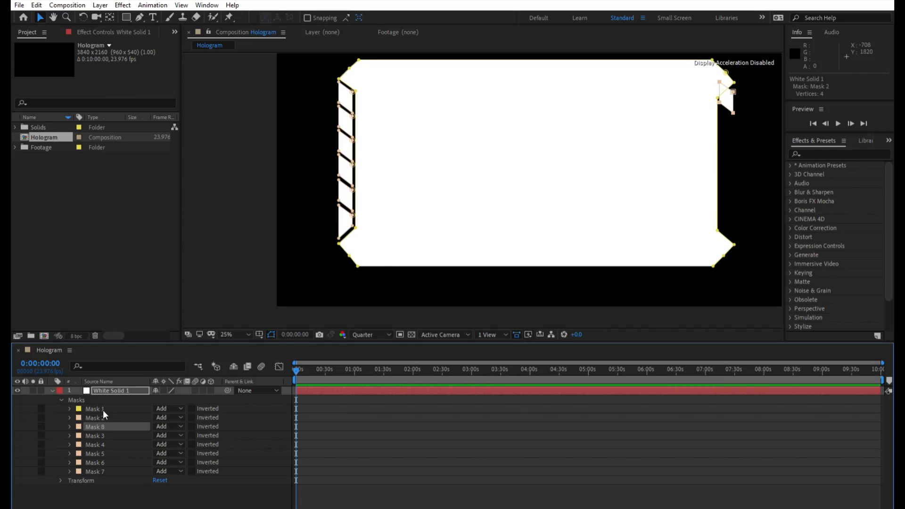
Step: Flip Mask 8 horizontally so its slanted edges mirror those of the left side pieces
click(739, 124)
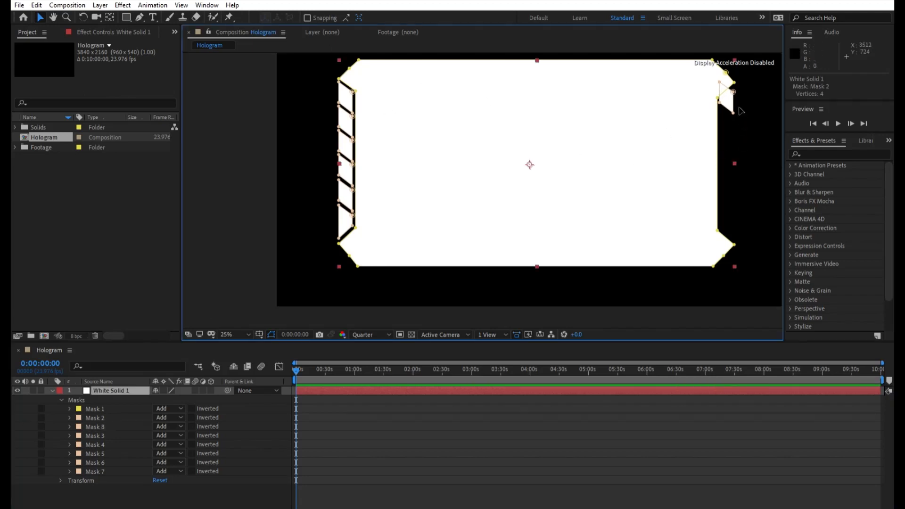
click(734, 108)
double_click(734, 109)
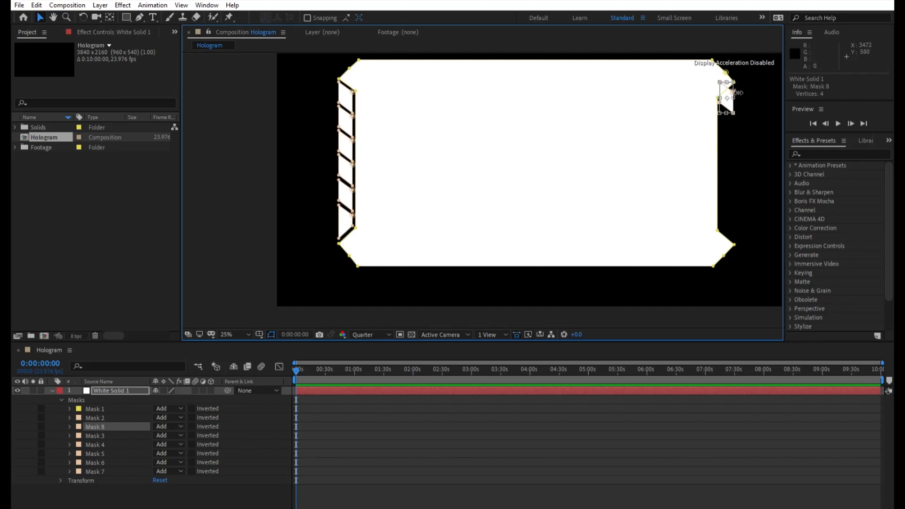
mouse_move(737, 92)
mouse_down()
mouse_move(703, 87)
mouse_move(728, 99)
mouse_up()
Step: Nudge Mask 8 down and left to leave a narrow gap below the right recess's upper slanted edge, flush with the solid's outer edge
key(Down)
key(Down)
key(Down)
key(Down)
key(Down)
key(Down)
key(Down)
key(Down)
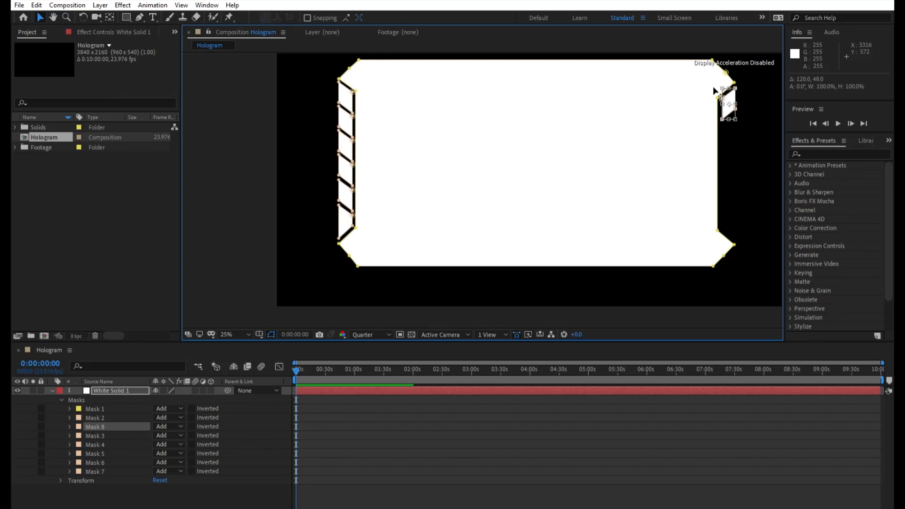
key(Left)
key(Left)
key(Left)
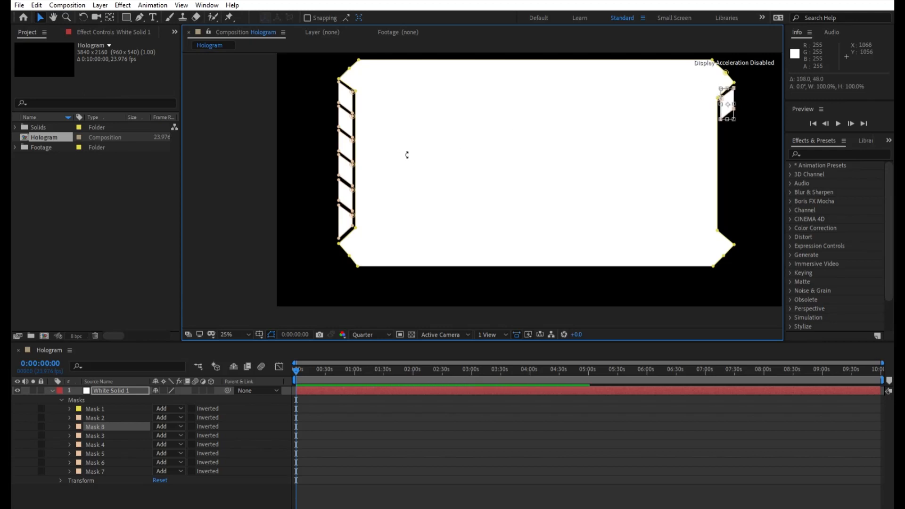
Step: Duplicate Mask 8 and move the copy straight down to form the second side piece in the right recess
click(137, 417)
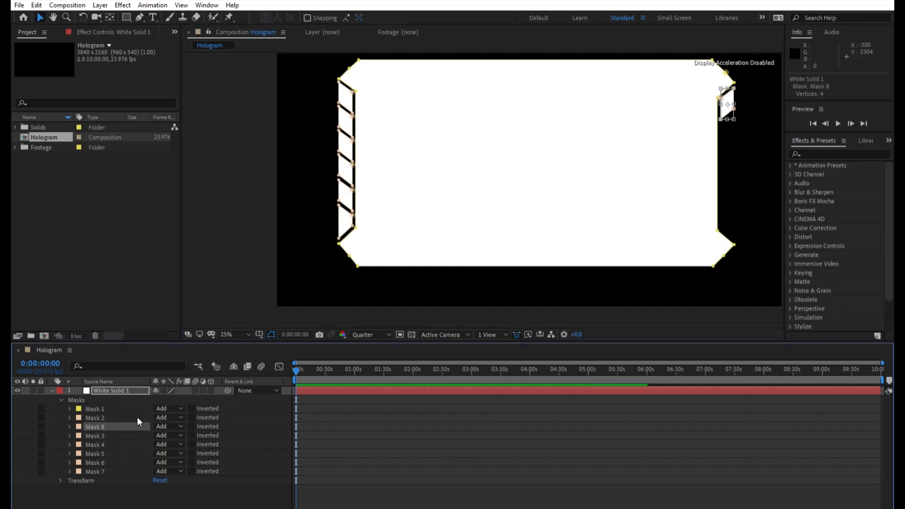
click(251, 222)
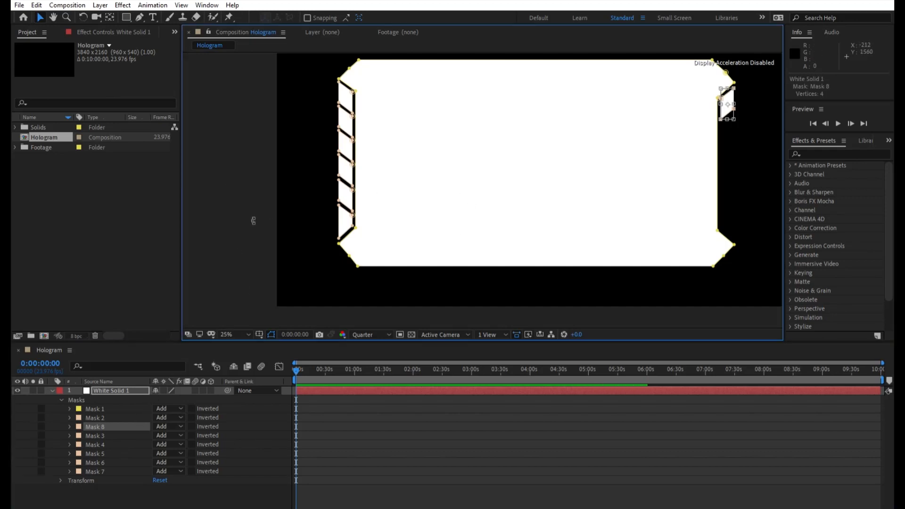
click(128, 388)
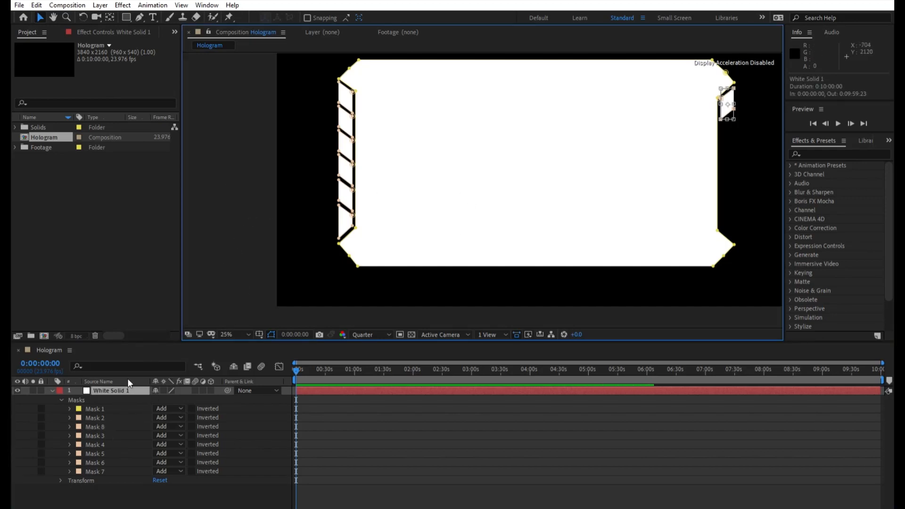
click(122, 423)
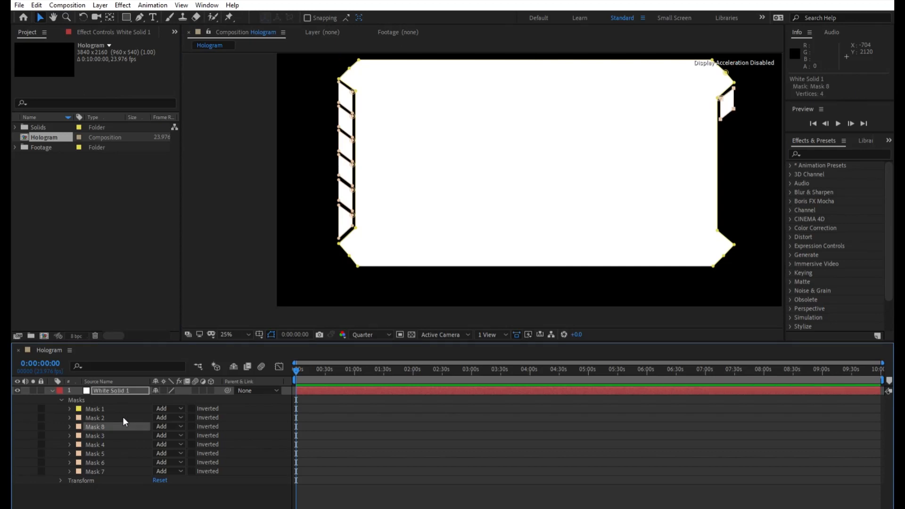
key(ctrl+d)
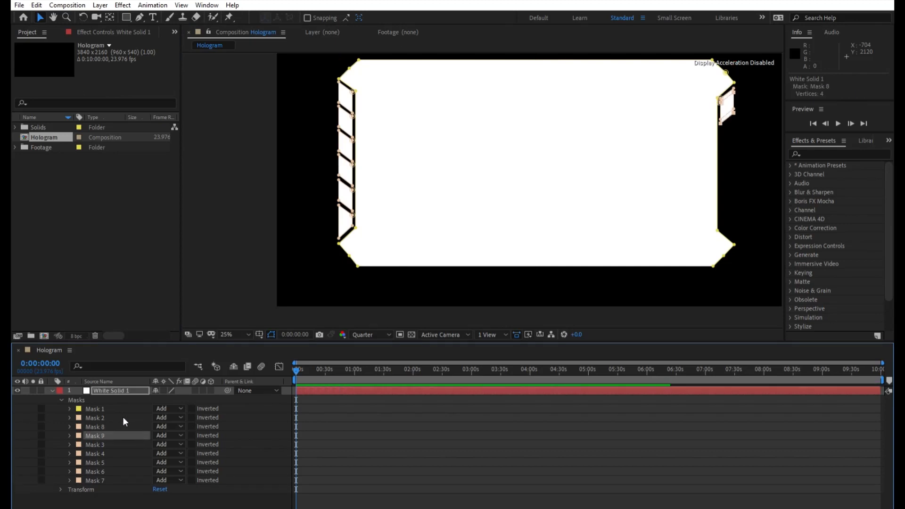
key(shift+Down)
key(shift+Down)
key(shift+Down)
key(shift+Down)
key(shift+Down)
key(shift+Down)
key(shift+Down)
key(shift+Down)
key(shift+Down)
key(shift+Down)
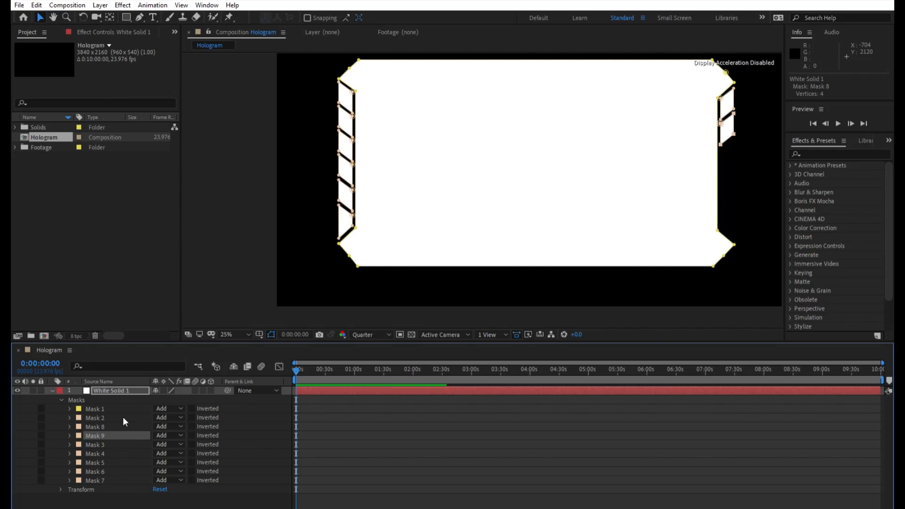
Step: Duplicate Mask 9 and move the copy straight down to form the third evenly spaced piece in the right recess
key(ctrl+d)
key(shift+Down)
key(shift+Down)
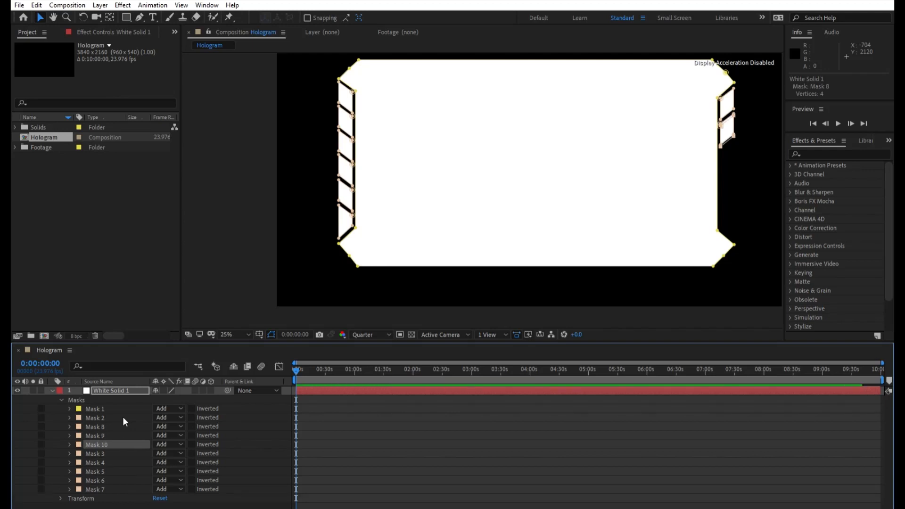
key(shift+Down)
key(shift+Down)
key(shift+Down)
key(shift+Down)
key(shift+Down)
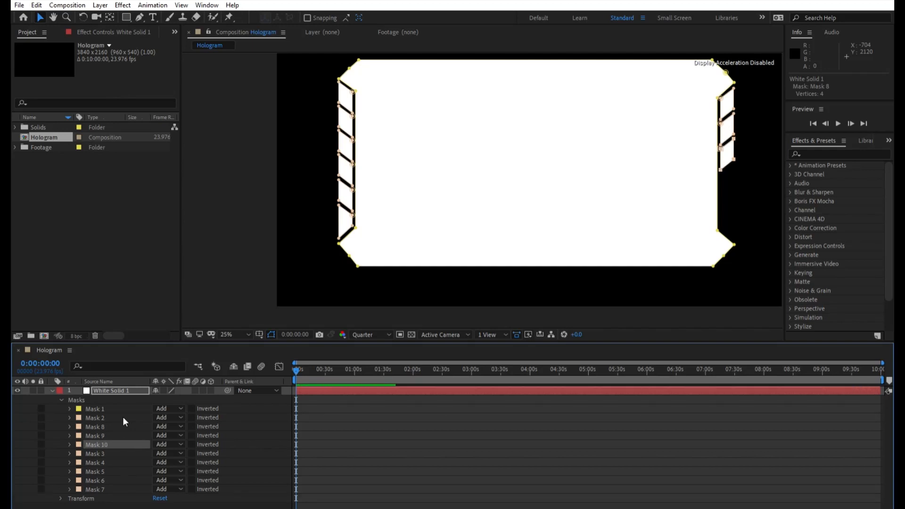
Step: Duplicate Mask 10 and move the copy straight down to form the fourth evenly spaced piece in the right recess
key(ctrl+d)
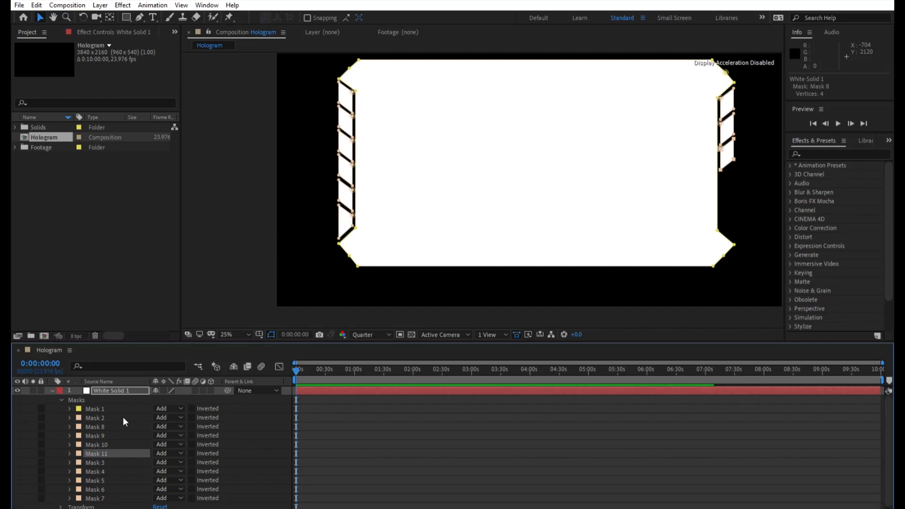
key(shift+Down)
key(shift+Down)
key(shift+Down)
key(shift+Down)
key(shift+Down)
key(shift+Down)
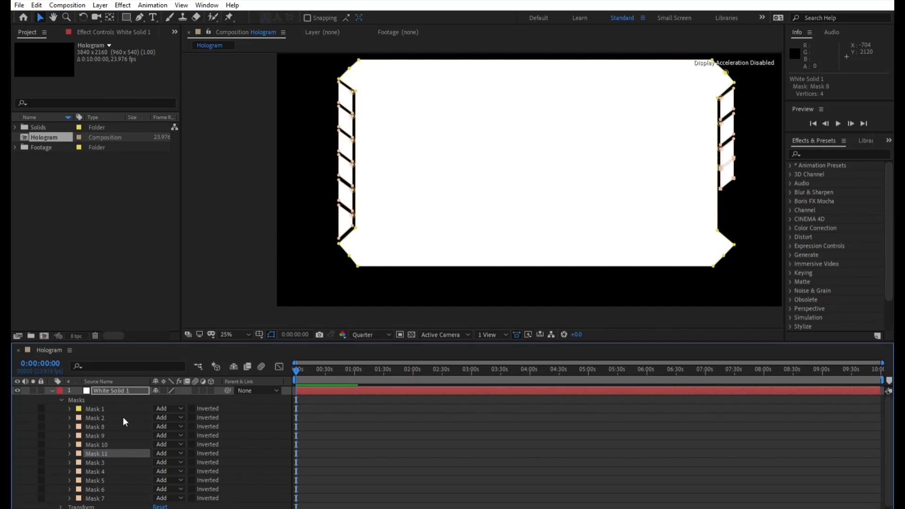
key(shift+Down)
key(shift+Down)
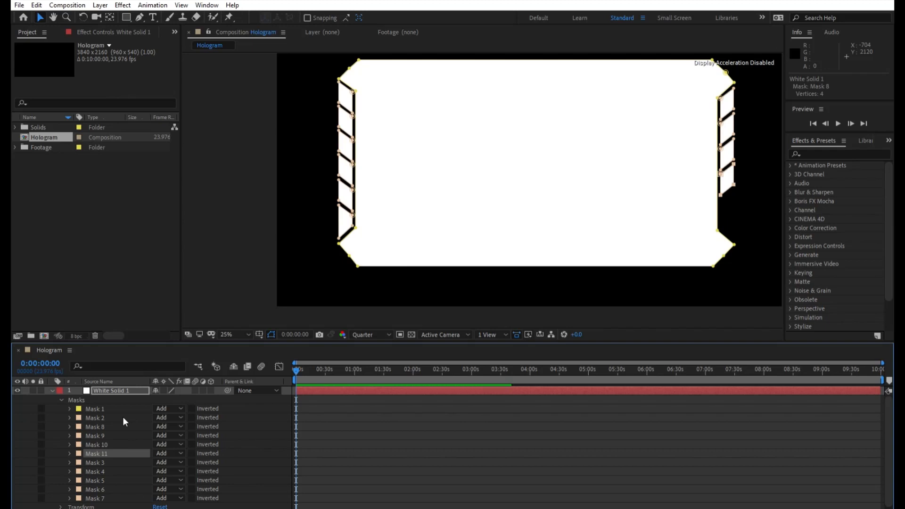
Step: Duplicate Mask 11 and move the copy straight down to form the fifth evenly spaced piece in the right recess
key(ctrl+d)
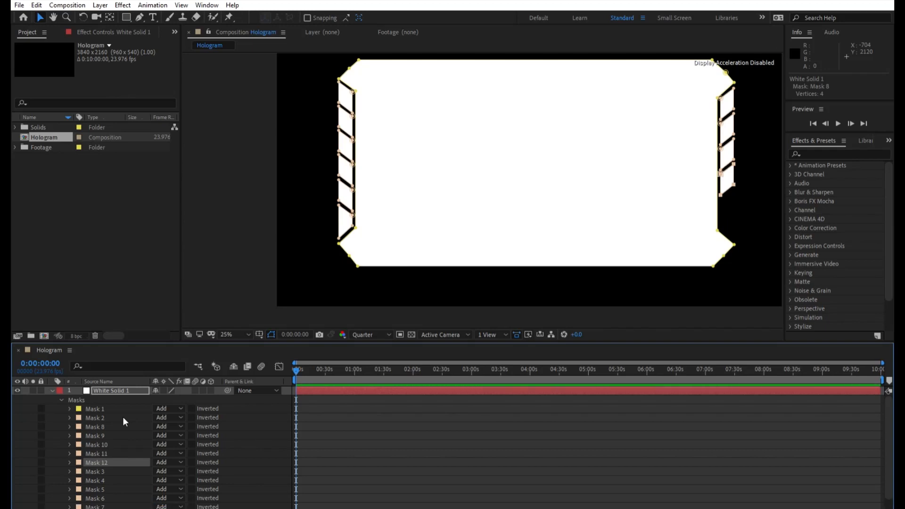
key(shift+Down)
key(shift+Down)
key(shift+Down)
key(shift+Down)
key(shift+Down)
key(shift+Down)
key(shift+Down)
key(shift+Down)
key(shift+Down)
key(shift+Down)
key(shift+Down)
key(shift+Down)
key(shift+Down)
key(shift+Down)
key(shift+Down)
key(shift+Down)
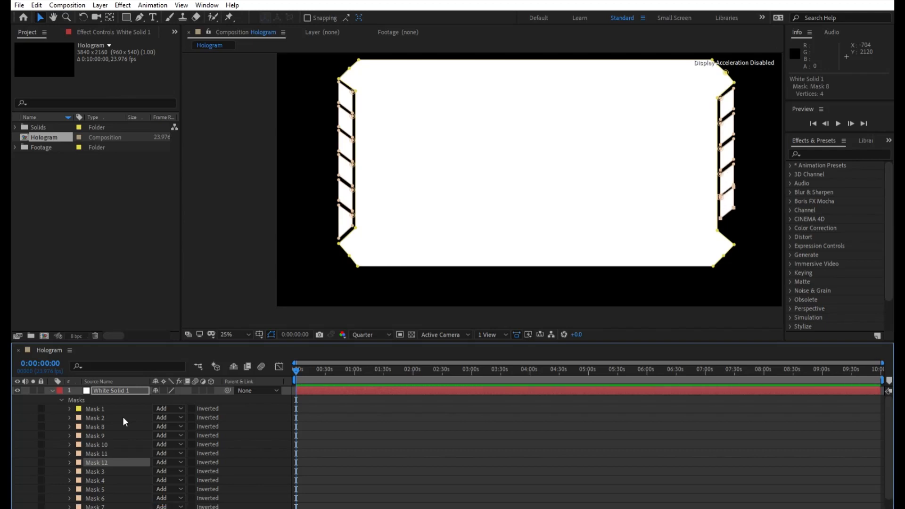
key(shift+Down)
key(shift+Down)
Step: Duplicate Mask 12 and move the copy straight down into the lower end of the right recess
key(ctrl+d)
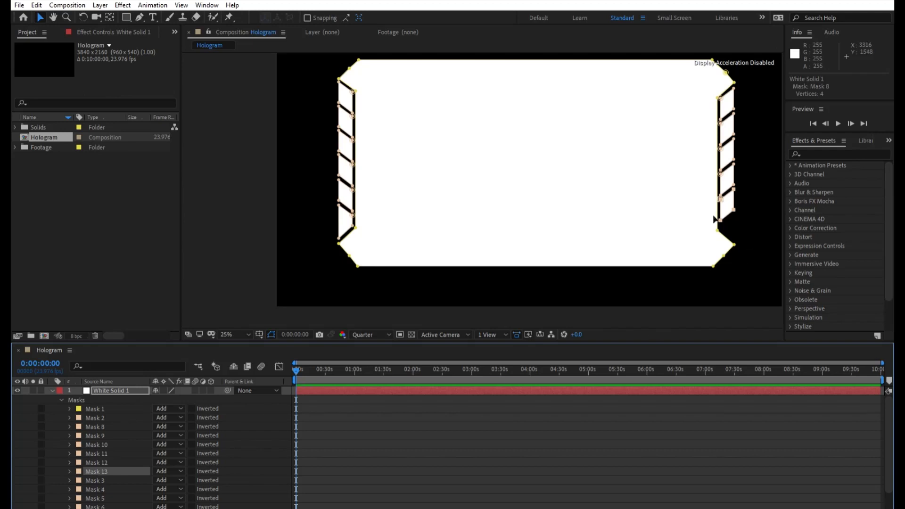
key(shift+Down)
key(shift+Down)
key(shift+Down)
key(shift+Down)
key(shift+Down)
key(shift+Down)
key(shift+Down)
Step: Raise Mask 13's bottom inner vertex so its bottom edge runs parallel to the right recess's lower slanted edge with a narrow gap
click(761, 245)
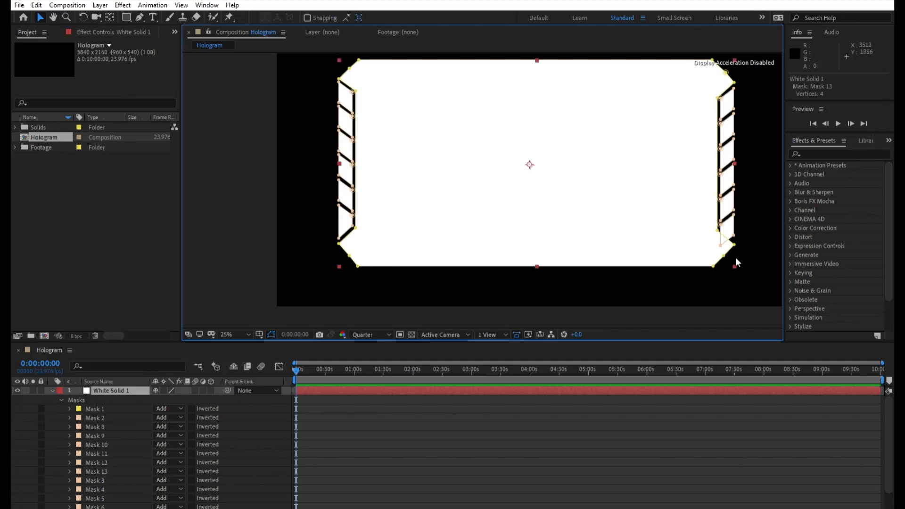
click(721, 236)
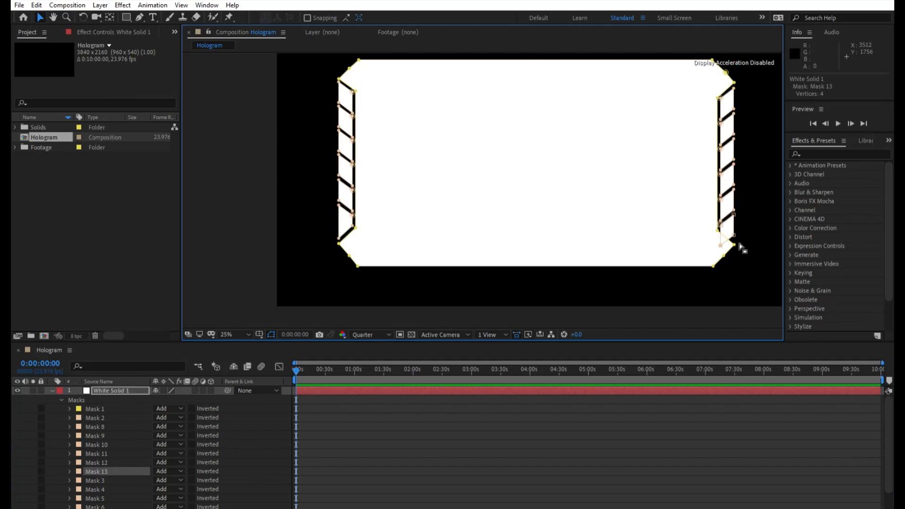
key(shift+Up)
key(shift+Up)
click(382, 302)
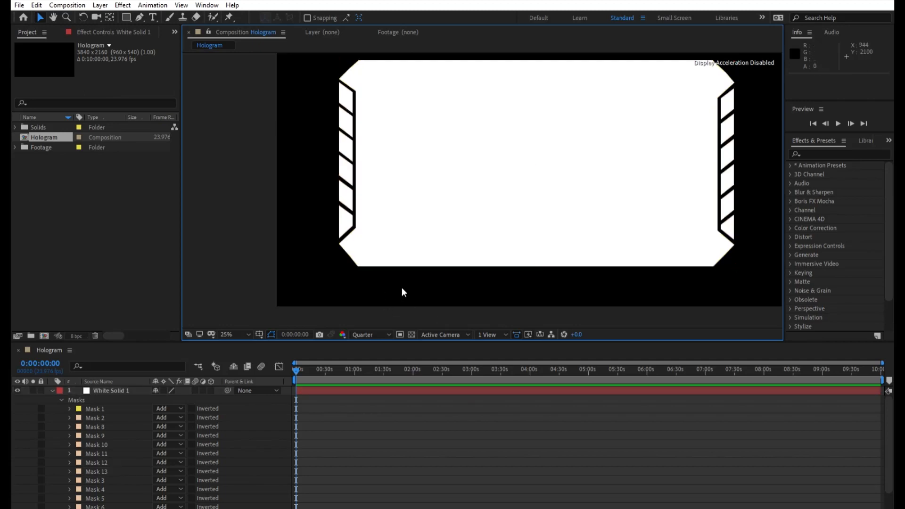
click(377, 190)
scroll(543, 196, down, 1)
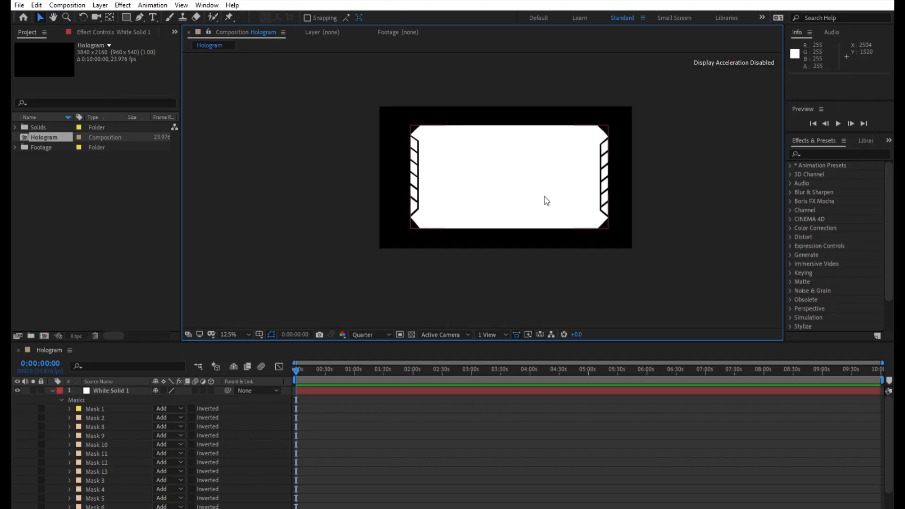
scroll(543, 195, up, 1)
scroll(542, 194, down, 1)
scroll(542, 194, up, 1)
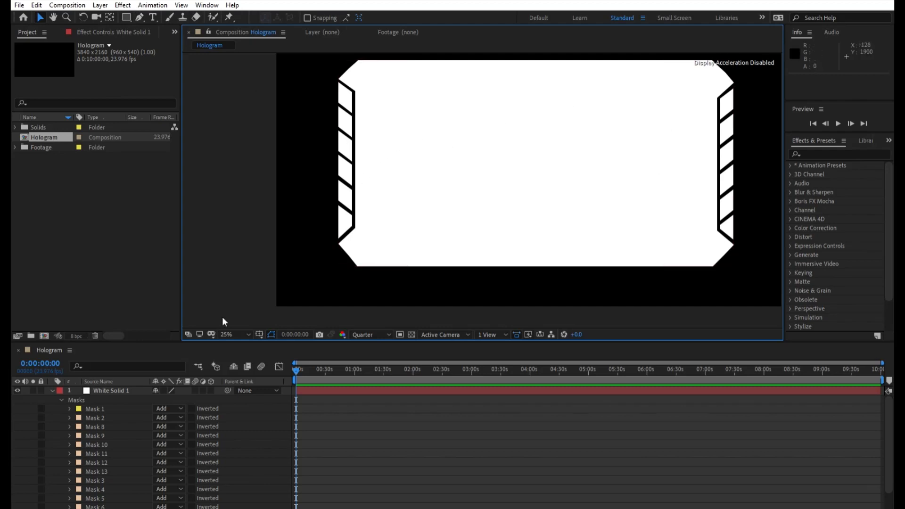
click(52, 390)
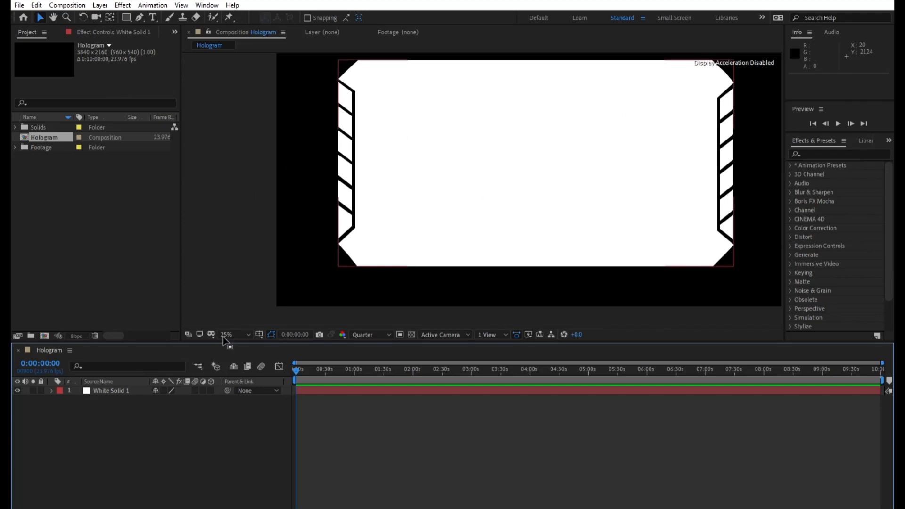
click(52, 390)
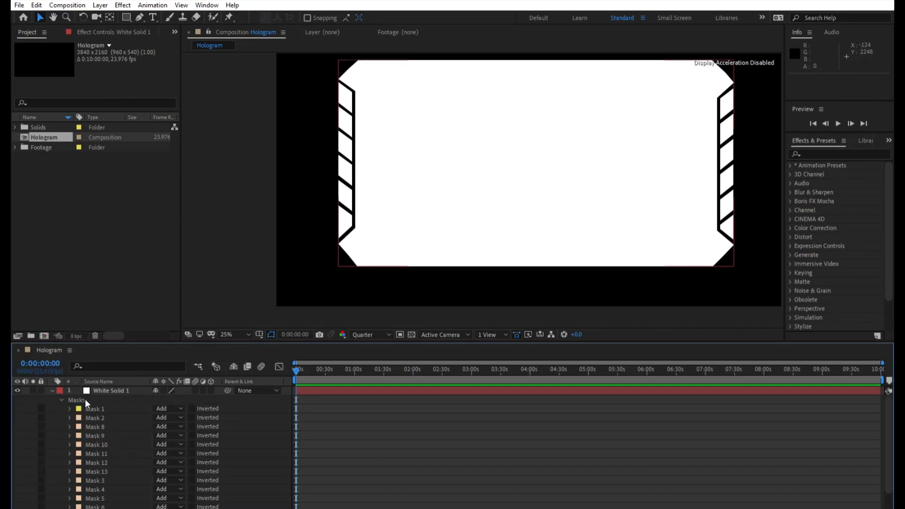
Step: Duplicate Mask 1 and set the copy's mask mode to Subtract
click(85, 399)
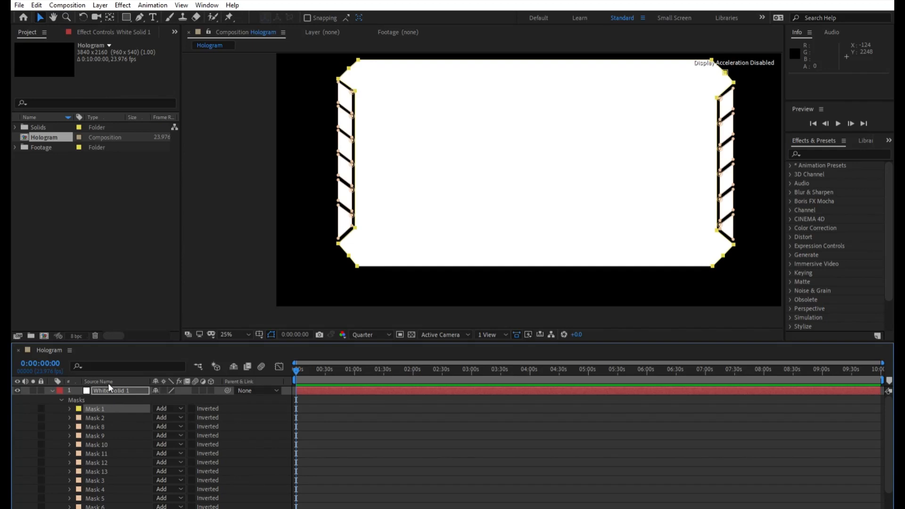
key(ctrl+d)
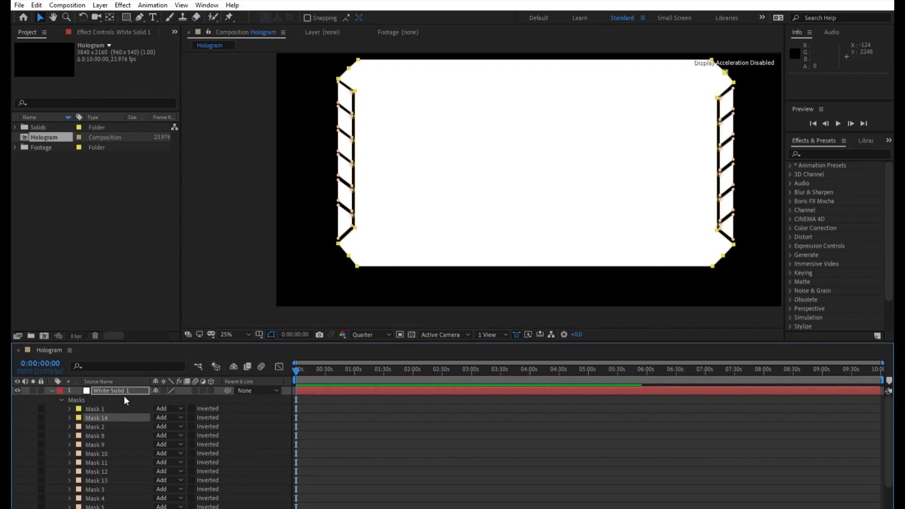
click(191, 444)
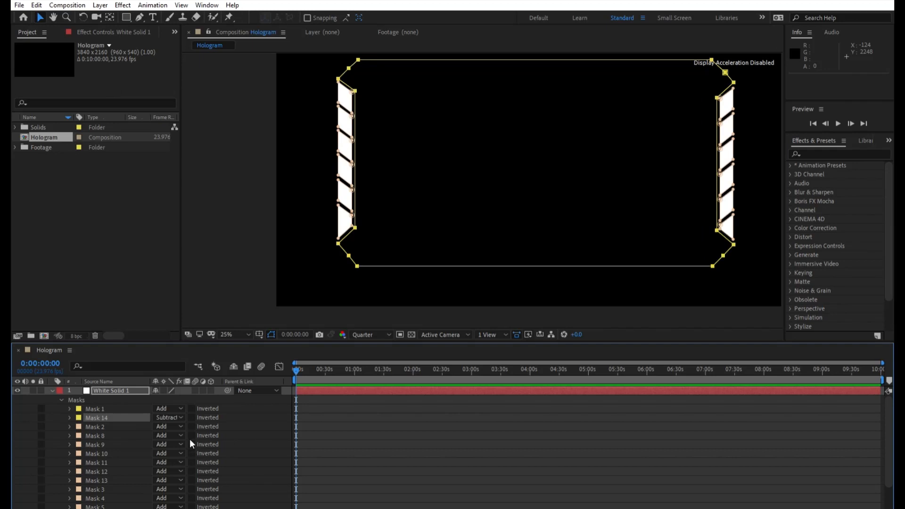
Step: Set Mask 14's Mask Expansion to -10 pixels to leave a thin outline of the main screen shape
click(70, 418)
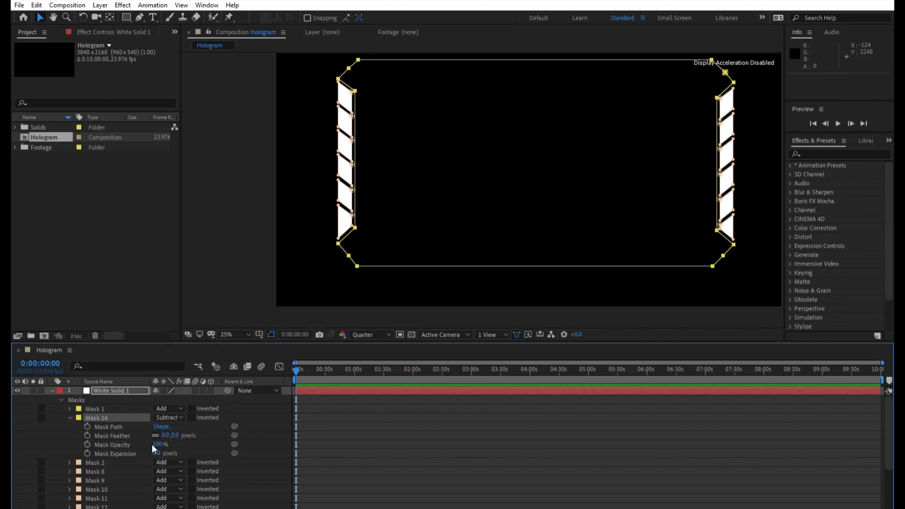
drag(163, 446, 158, 444)
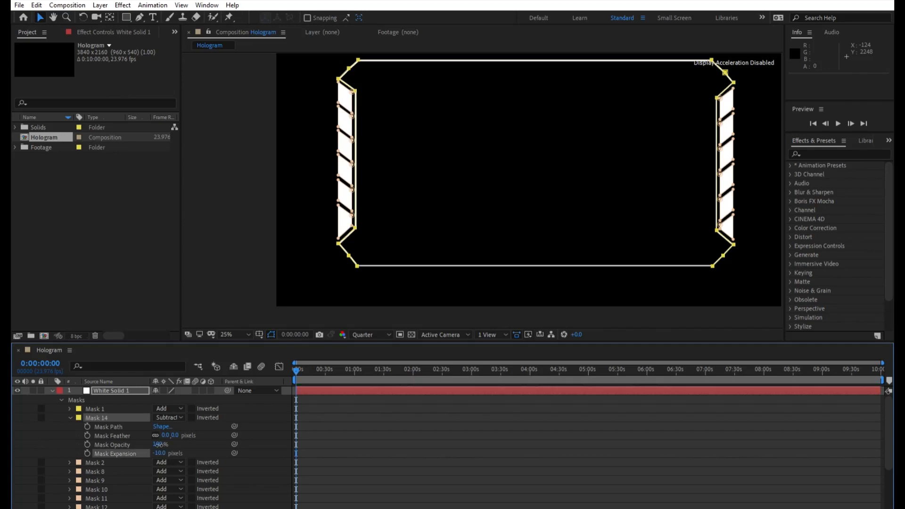
click(239, 282)
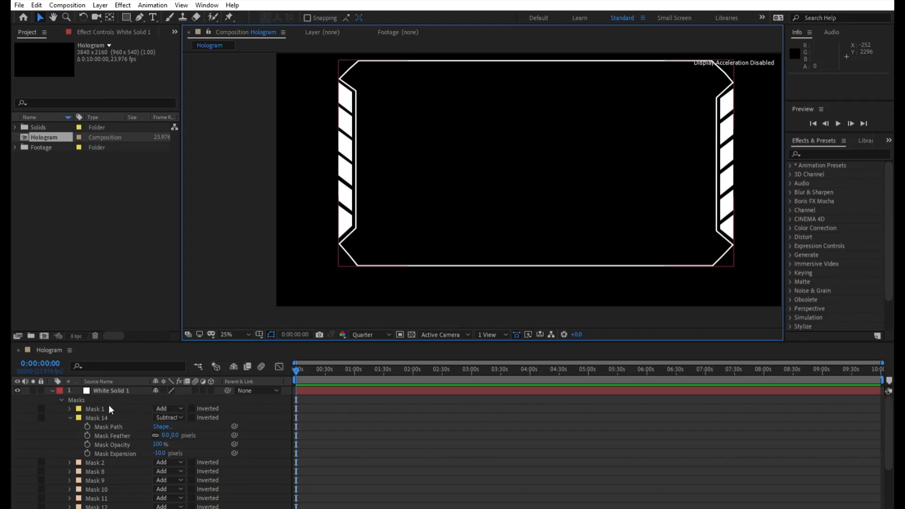
click(71, 417)
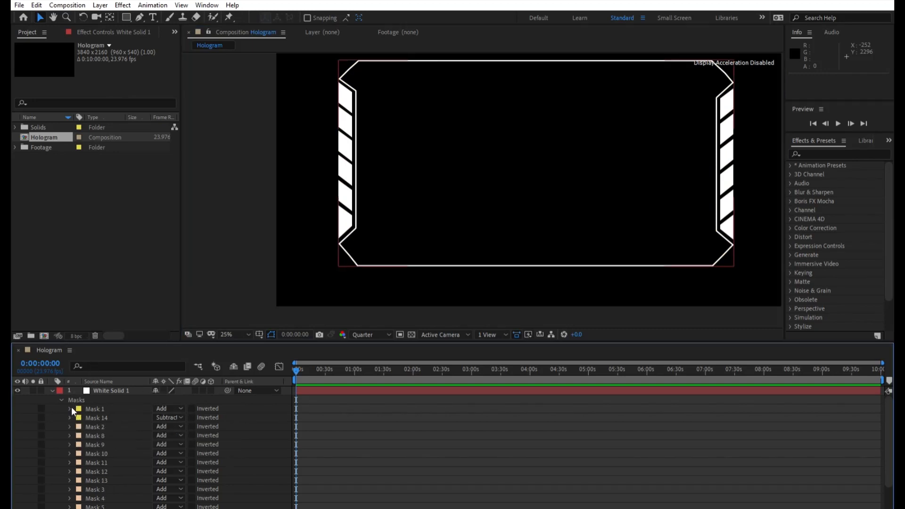
Step: Duplicate Mask 1 on White Solid 1 and move the copy below Mask 14 in the mask order
click(100, 400)
key(ctrl+d)
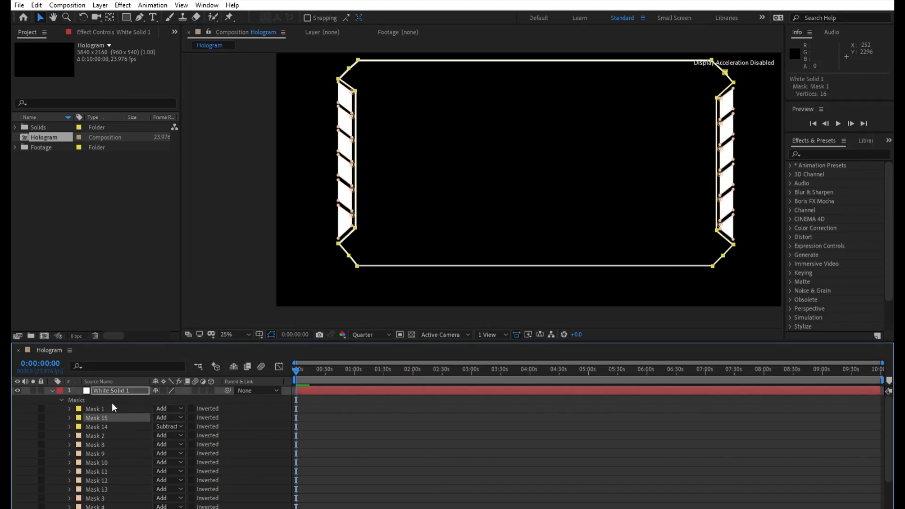
drag(113, 415, 111, 419)
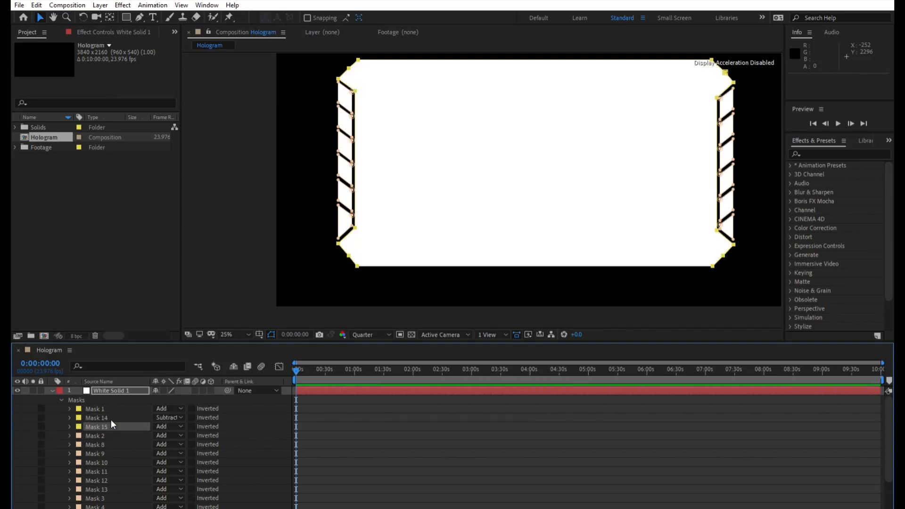
Step: Set Mask 15's Mask Opacity to 30% for a semi-transparent screen fill, and collapse the White Solid 1 layer
click(70, 426)
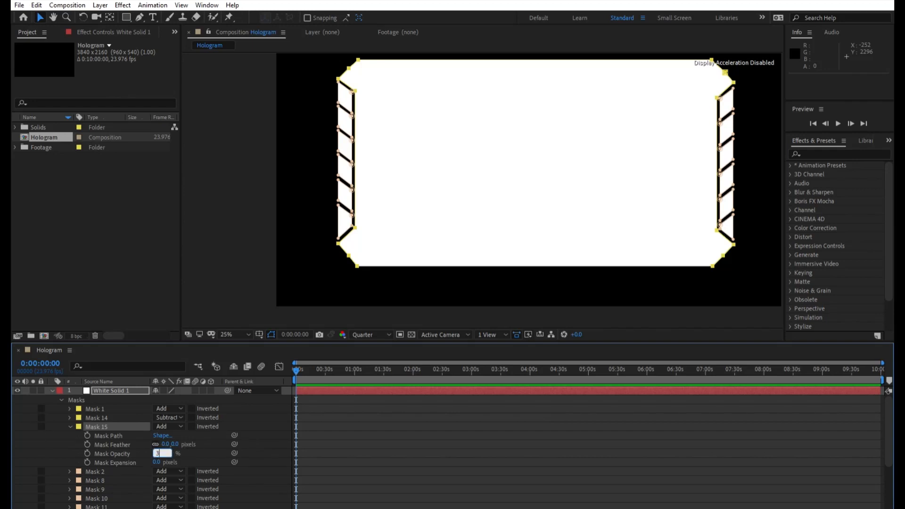
text(30)
key(Return)
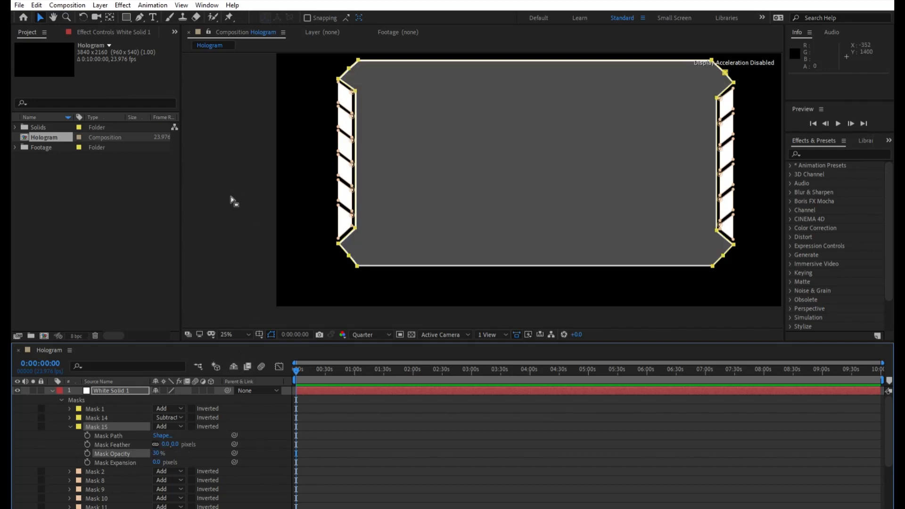
click(224, 222)
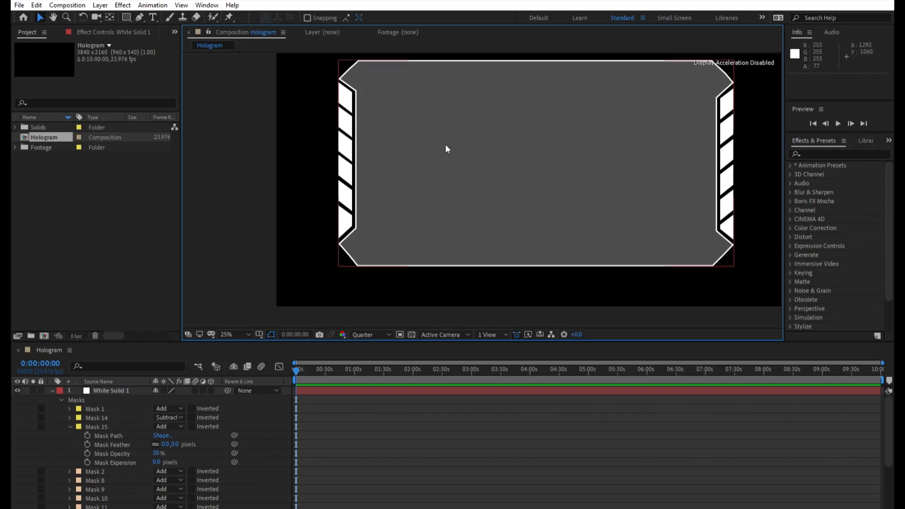
click(71, 426)
click(52, 390)
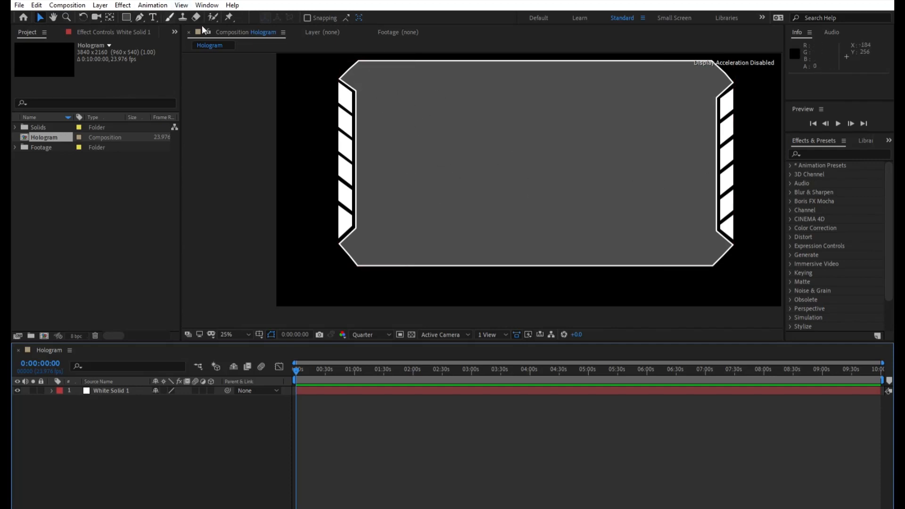
click(224, 199)
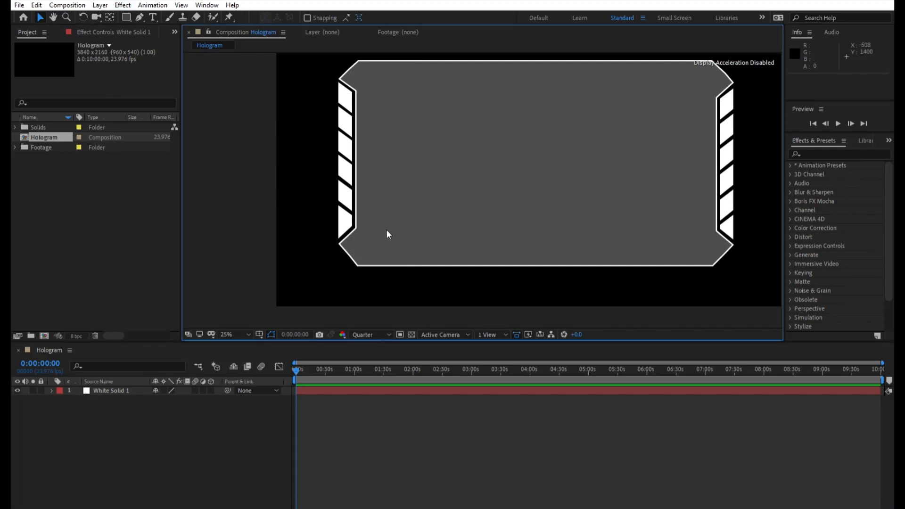
Step: Create a new white solid and mask it to a rectangle about 412 by 196 px near the screen's upper left edge
key(ctrl+y)
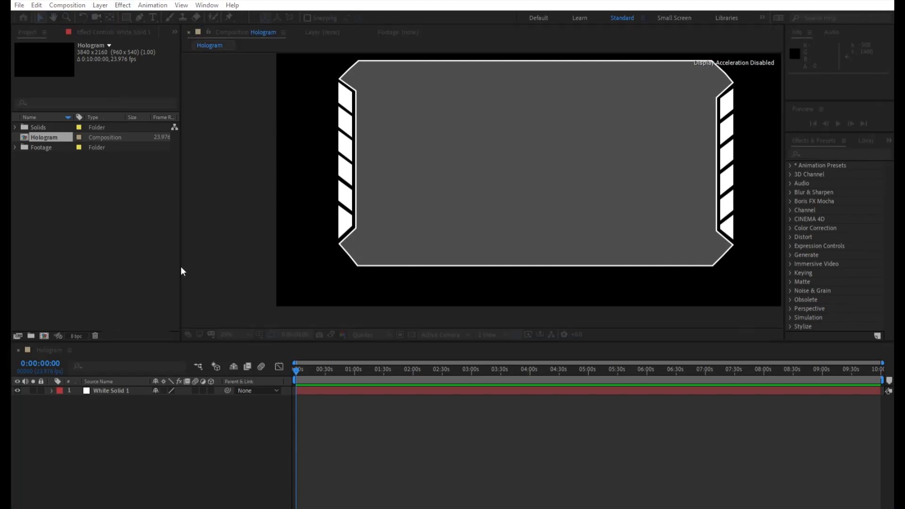
key(Return)
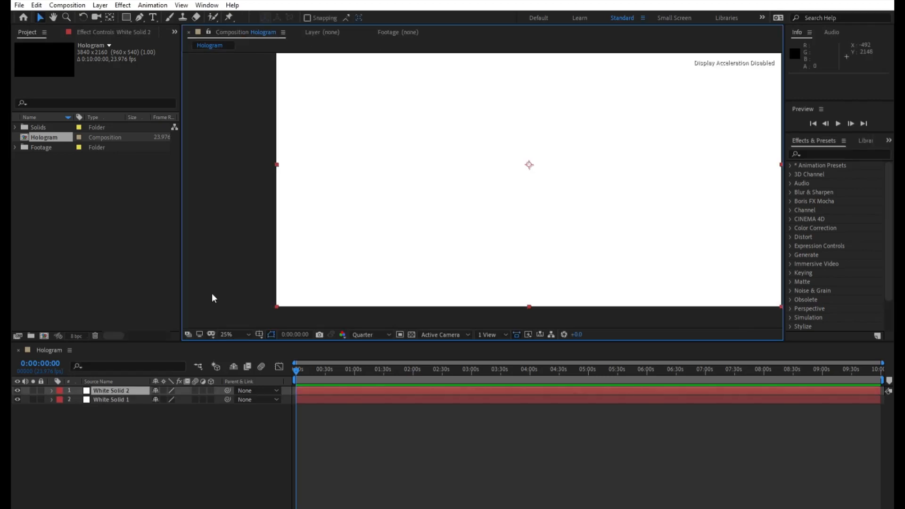
click(126, 17)
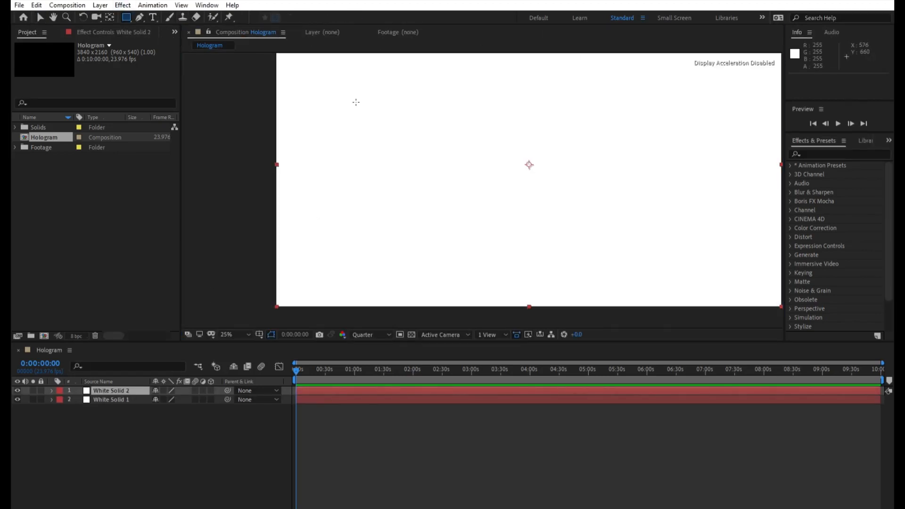
drag(354, 111, 407, 138)
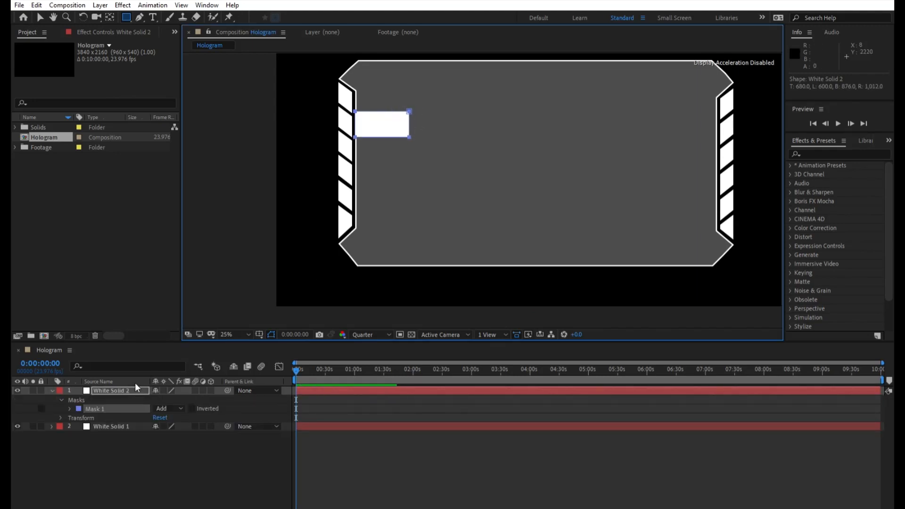
Step: Open White Solid 2 in its own layer view and lower the rectangular mask's two bottom vertices slightly to make it taller
double_click(137, 389)
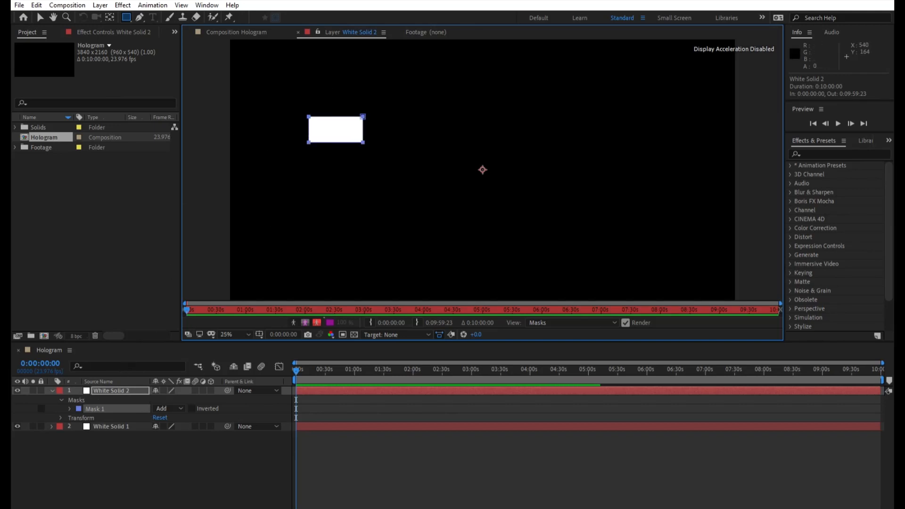
click(40, 17)
drag(410, 159, 286, 125)
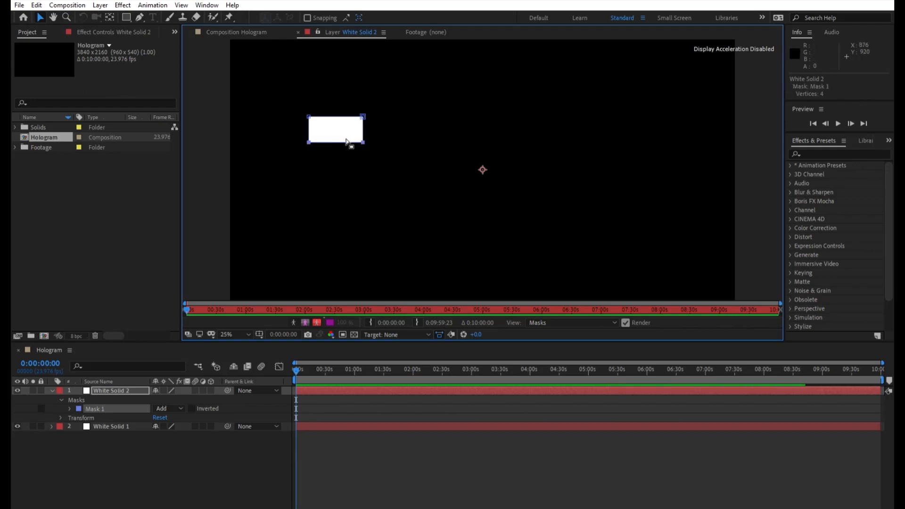
key(Down)
key(Down)
key(Down)
key(Down)
key(Down)
key(Down)
key(Down)
key(Down)
key(Down)
key(Down)
key(Down)
key(Down)
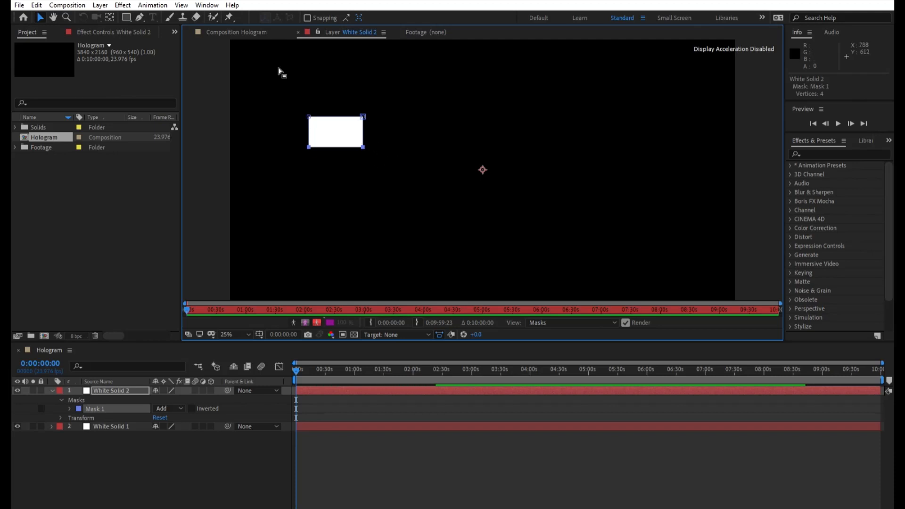
Step: Add a small rectangular mask about 69 by 116 px just right of the large rectangle as a battery terminal
click(126, 17)
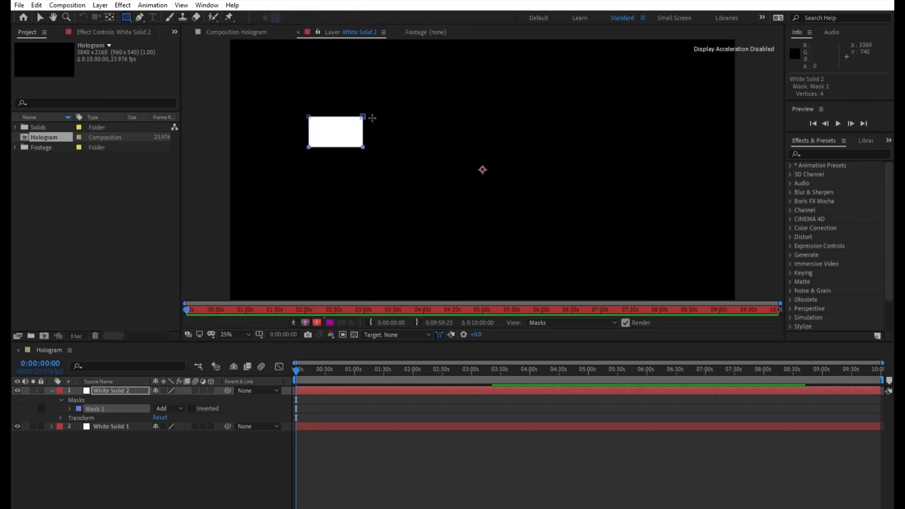
drag(367, 122, 380, 133)
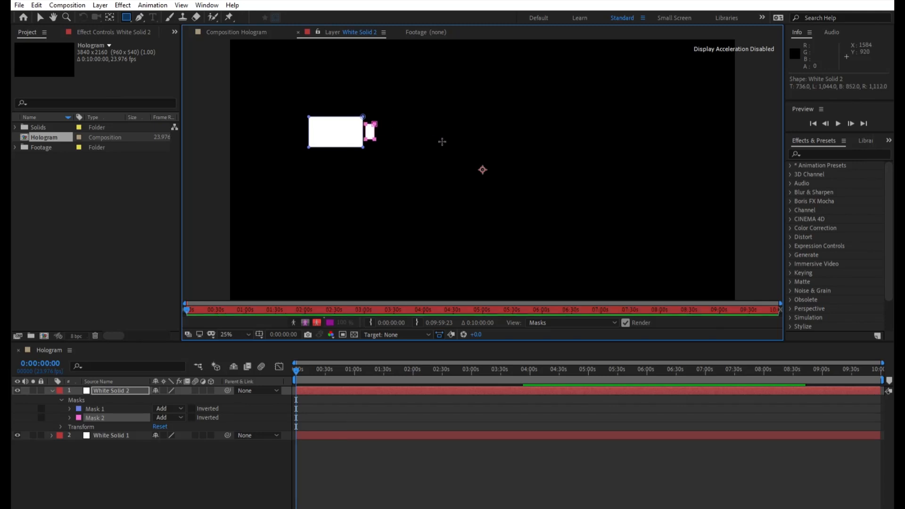
key(Left)
click(40, 18)
click(209, 142)
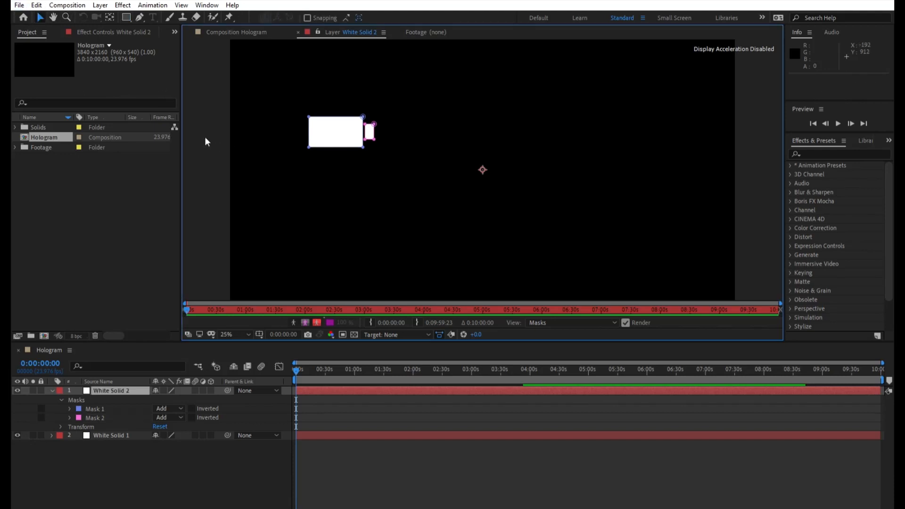
Step: Duplicate White Solid 2's Mask 1, set the copy's mask mode to Subtract, and expand its properties
scroll(367, 117, up, 2)
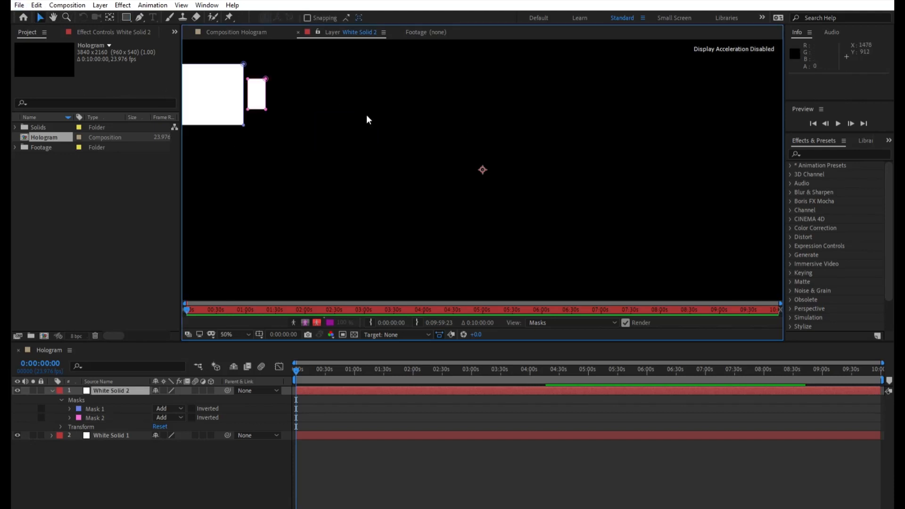
scroll(285, 101, down, 2)
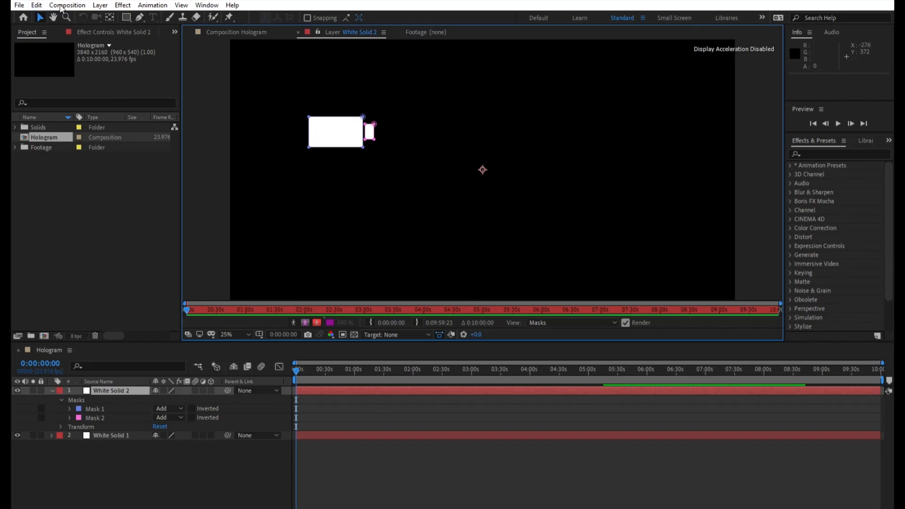
click(53, 17)
drag(238, 118, 293, 155)
scroll(317, 127, up, 2)
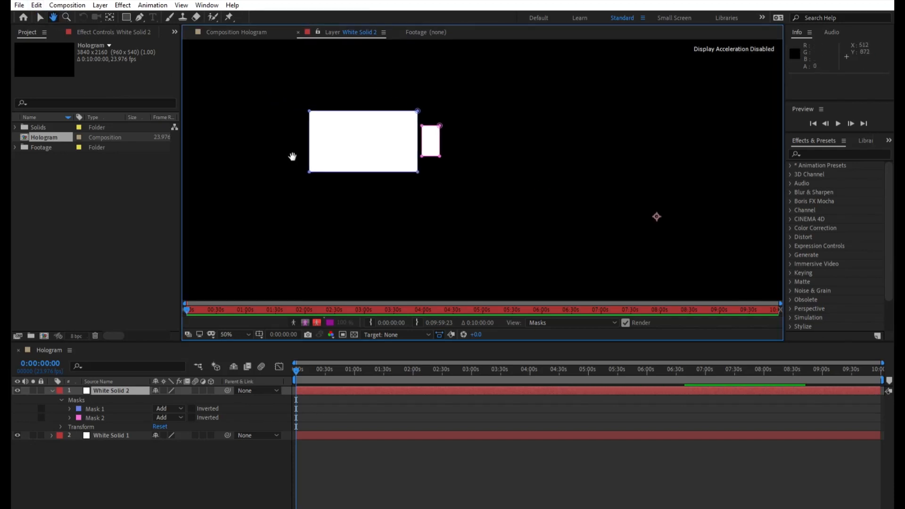
click(126, 17)
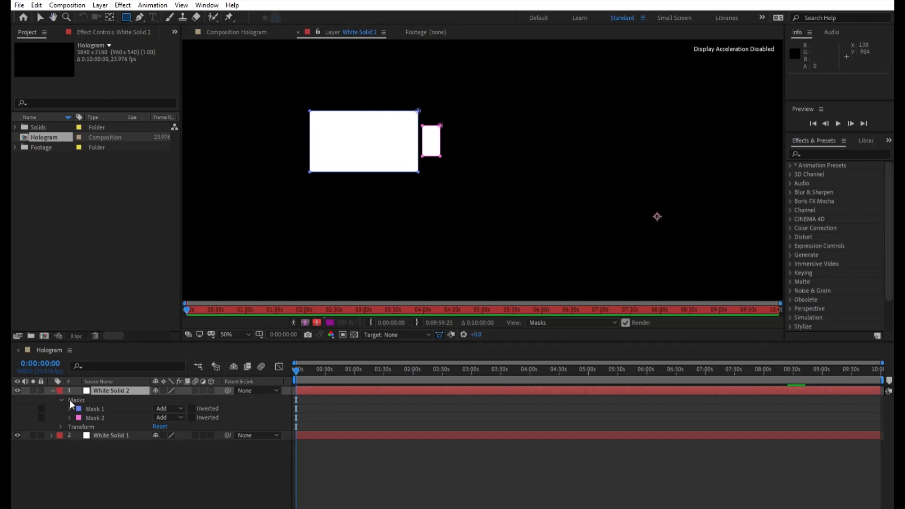
click(95, 408)
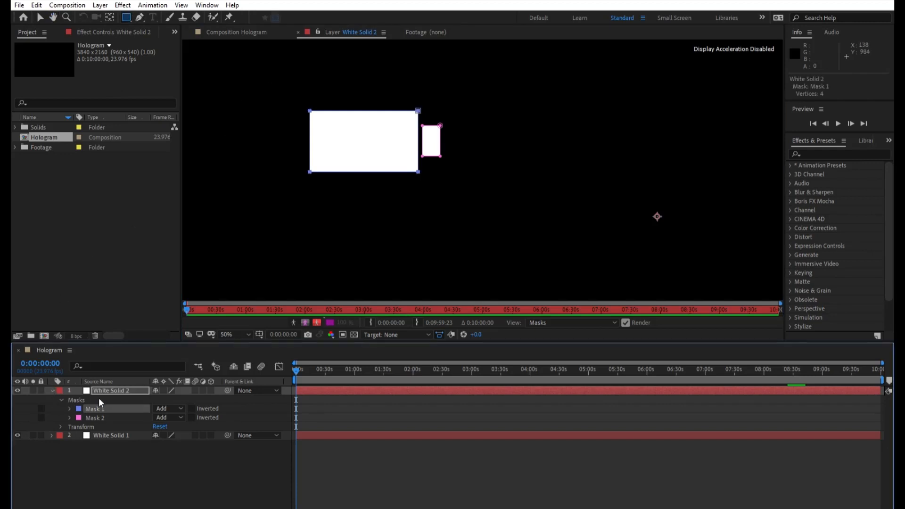
key(ctrl+d)
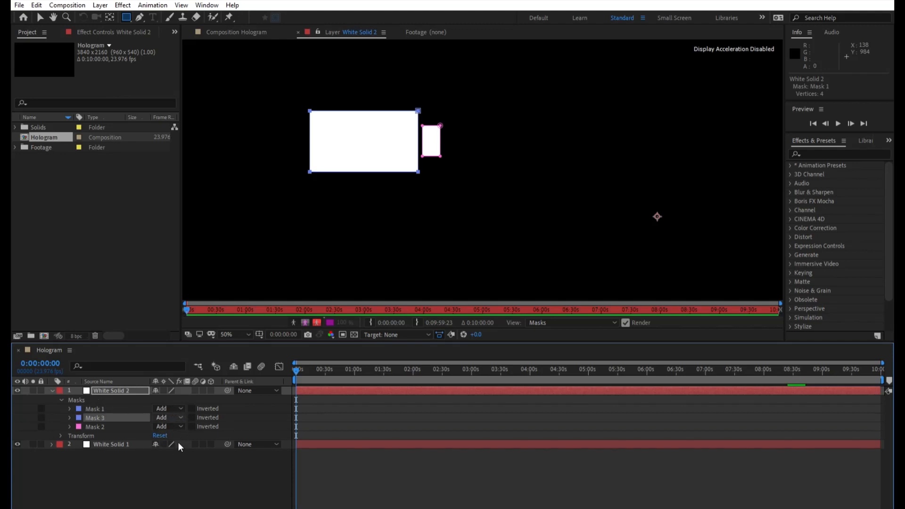
key(s)
click(71, 417)
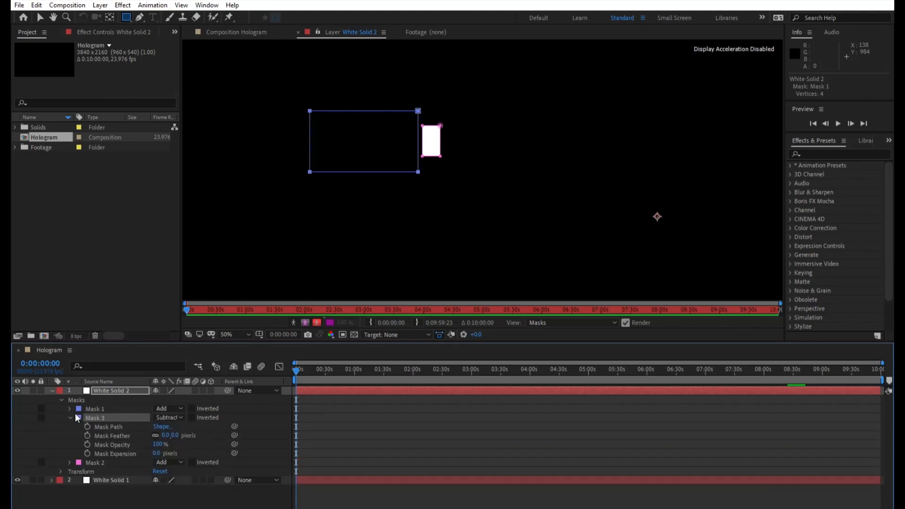
Step: Set Mask 3's Mask Expansion to -10 pixels to turn the large rectangle into an outline
click(157, 453)
text(-109)
key(Return)
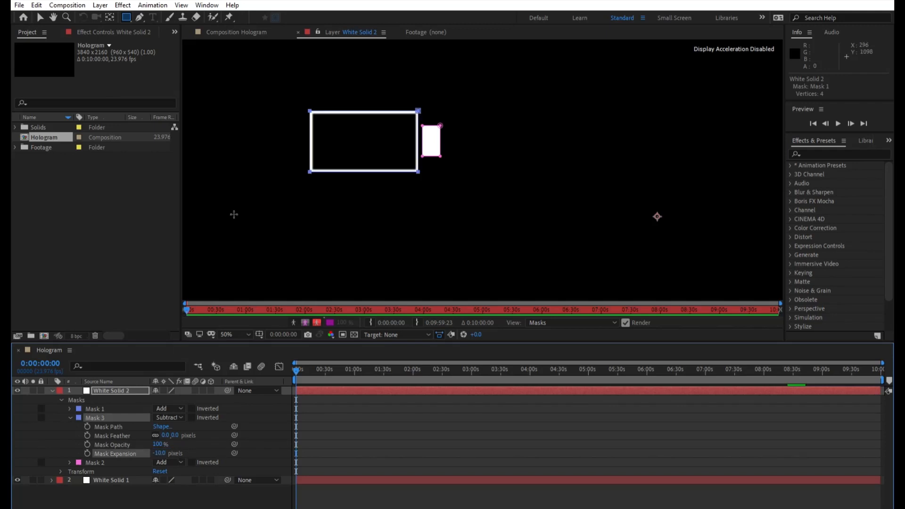
click(39, 17)
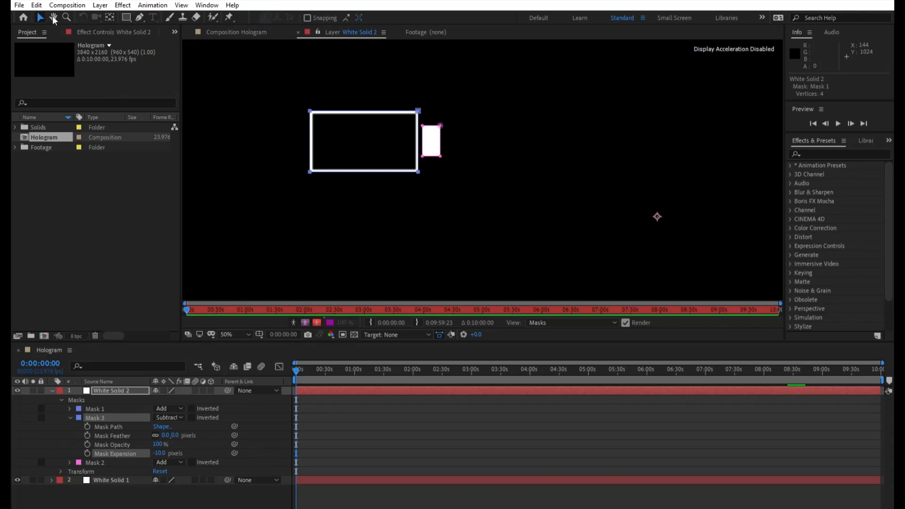
click(224, 275)
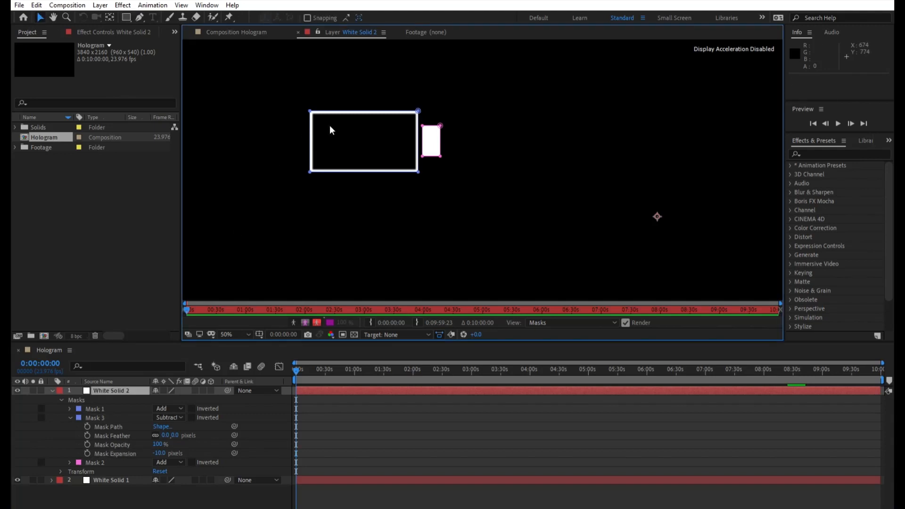
Step: Set Mask 3's Mask Expansion to -20 pixels to give the battery body a thick outline
click(159, 453)
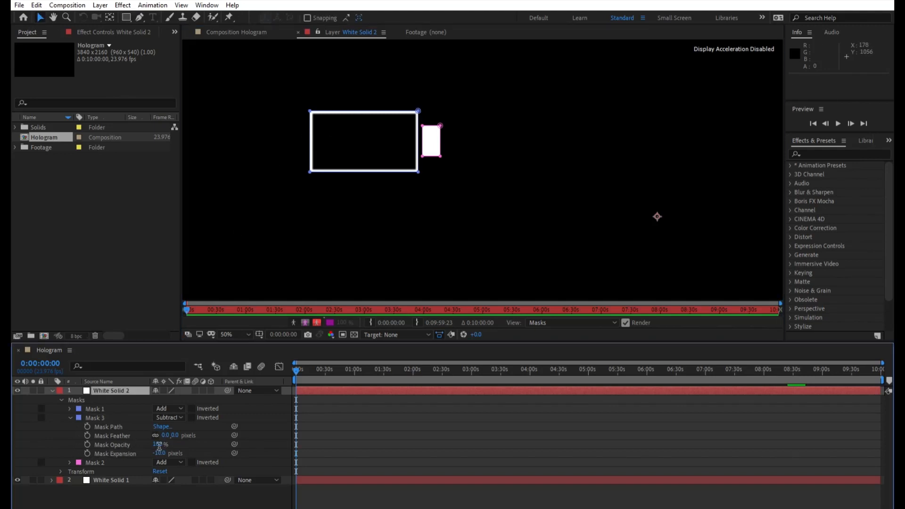
key(BackSpace)
text(-20)
key(Return)
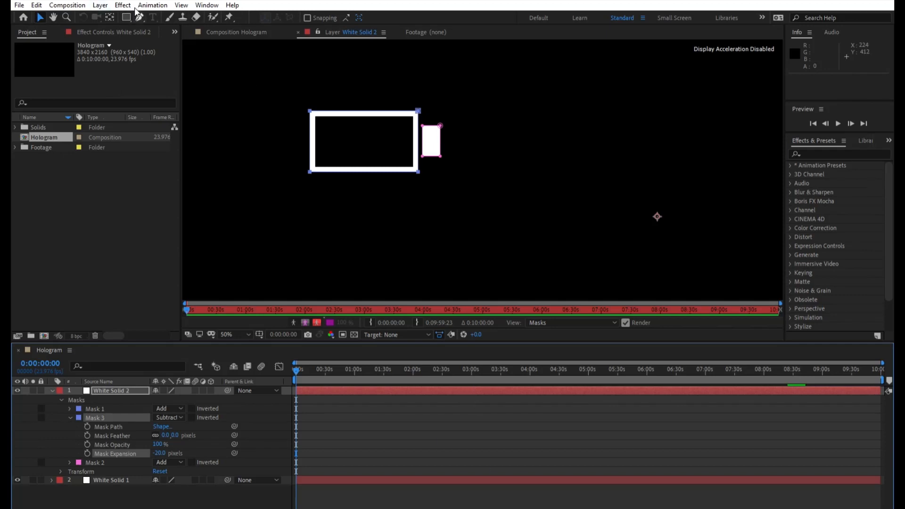
Step: Draw a vertical bar mask about 46 by 166 px inside the battery outline's left end, and collapse Mask 3's properties
click(126, 17)
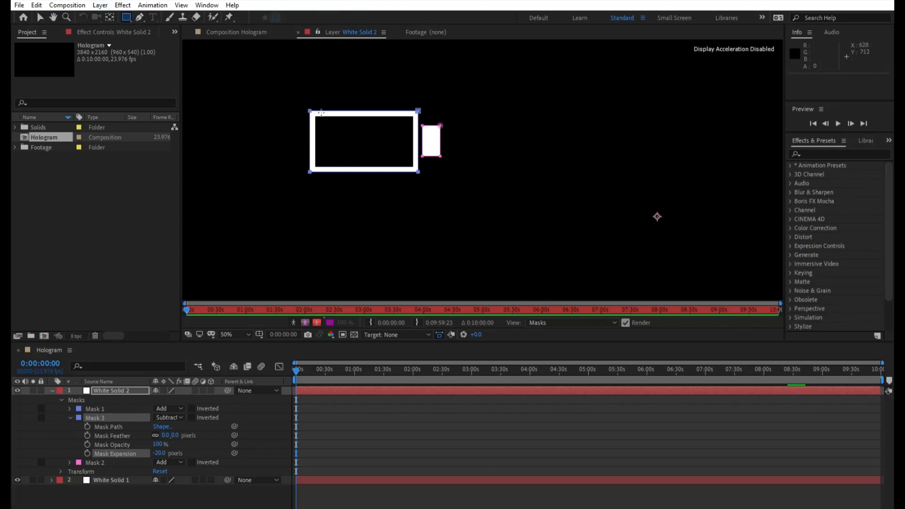
drag(316, 119, 335, 157)
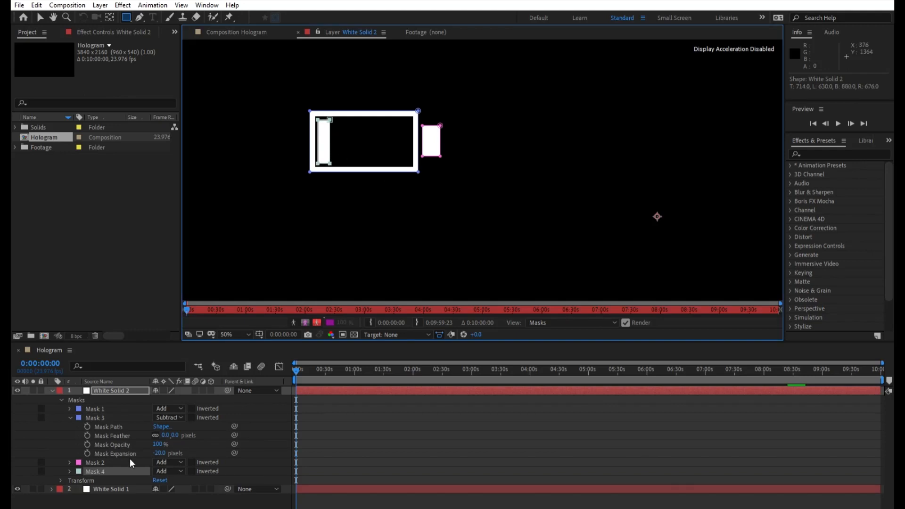
click(70, 418)
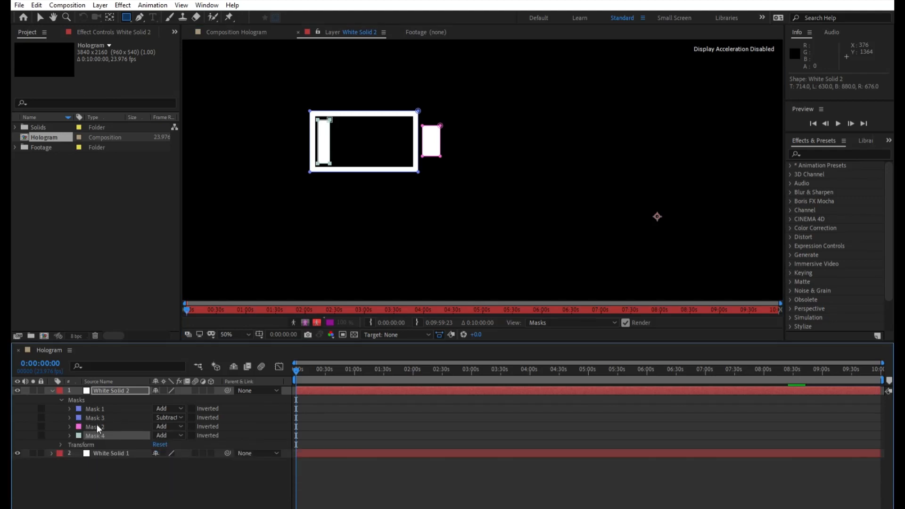
Step: Duplicate Mask 4 and shift the copy right to form a second charge bar with a narrow gap from the first
key(ctrl+d)
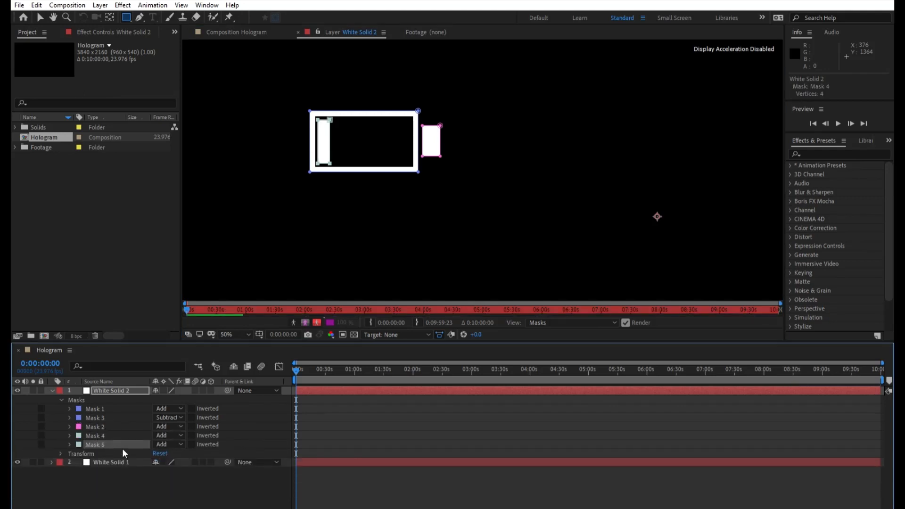
key(shift+Right)
key(shift+Right)
key(shift+Right)
key(shift+Right)
key(shift+Right)
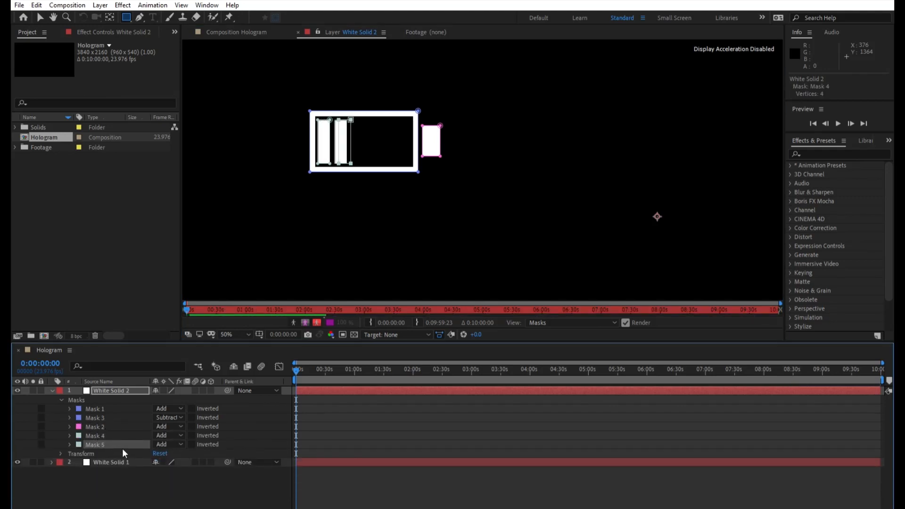
key(shift+Left)
key(shift+Left)
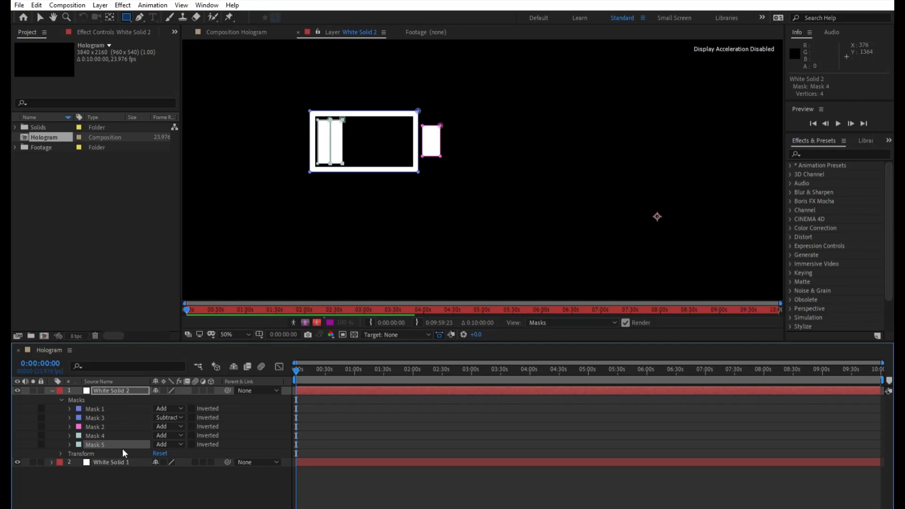
key(shift+Right)
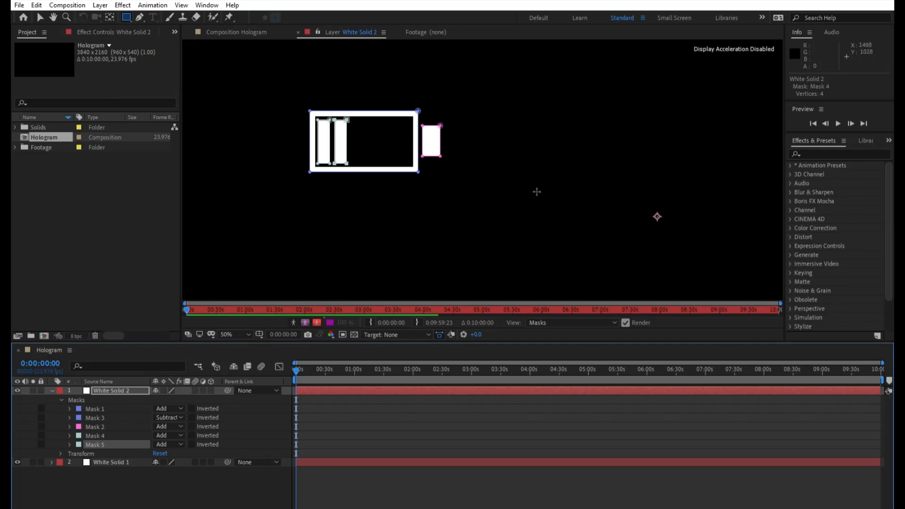
key(slash)
click(54, 16)
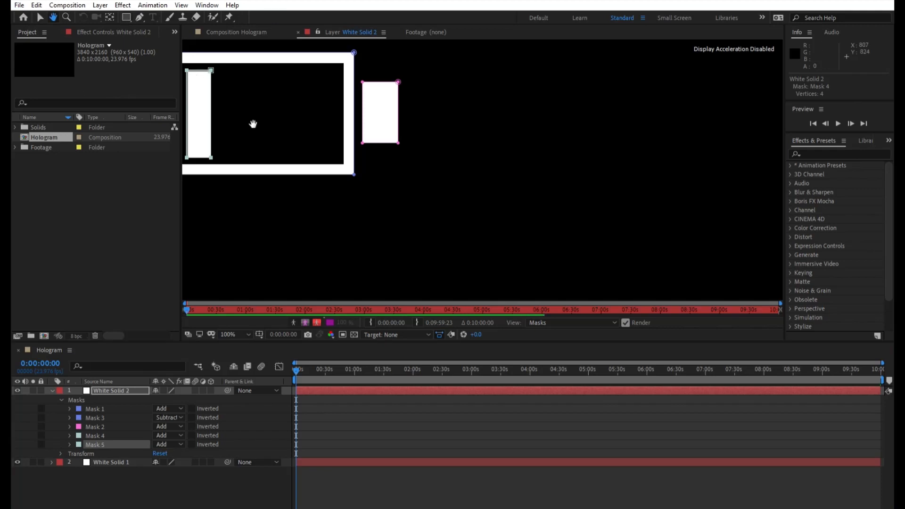
drag(301, 118, 346, 157)
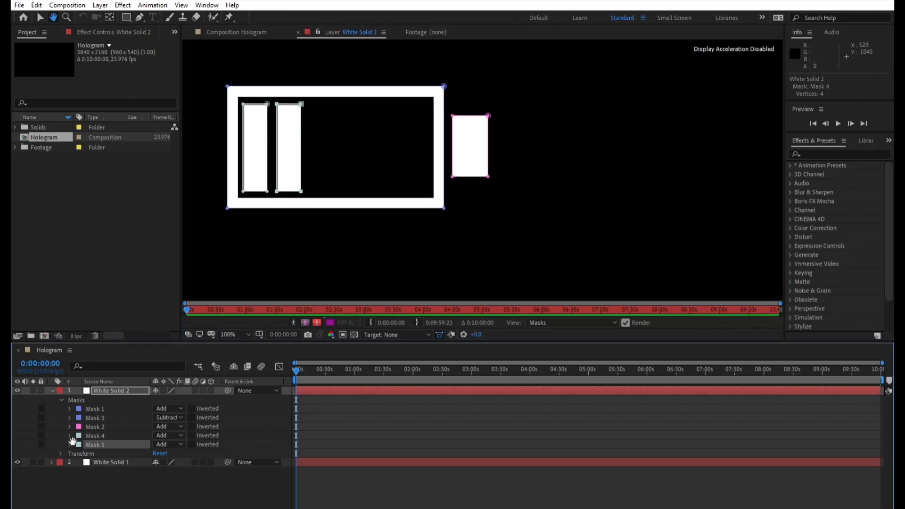
click(43, 16)
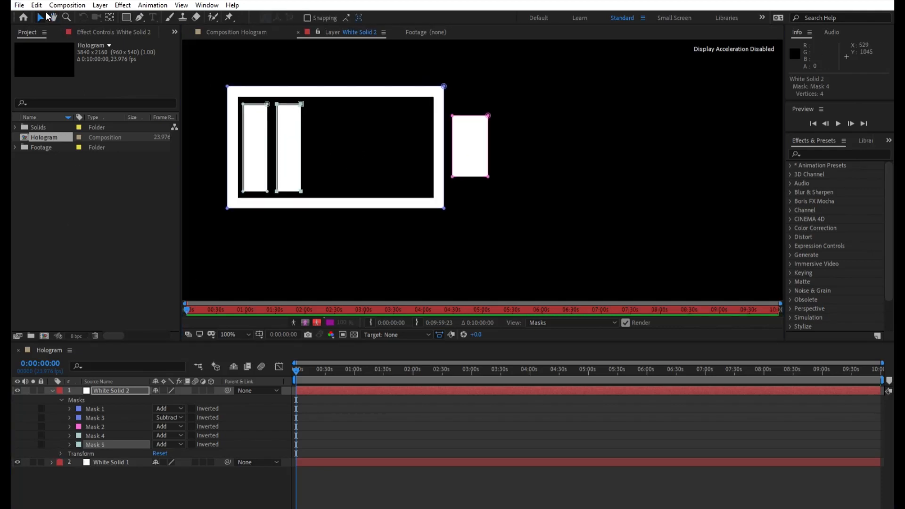
click(139, 434)
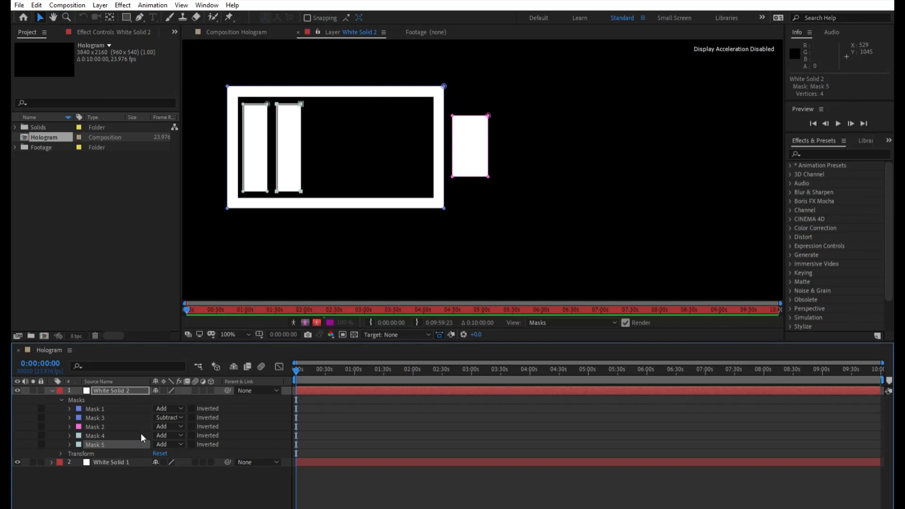
click(141, 434)
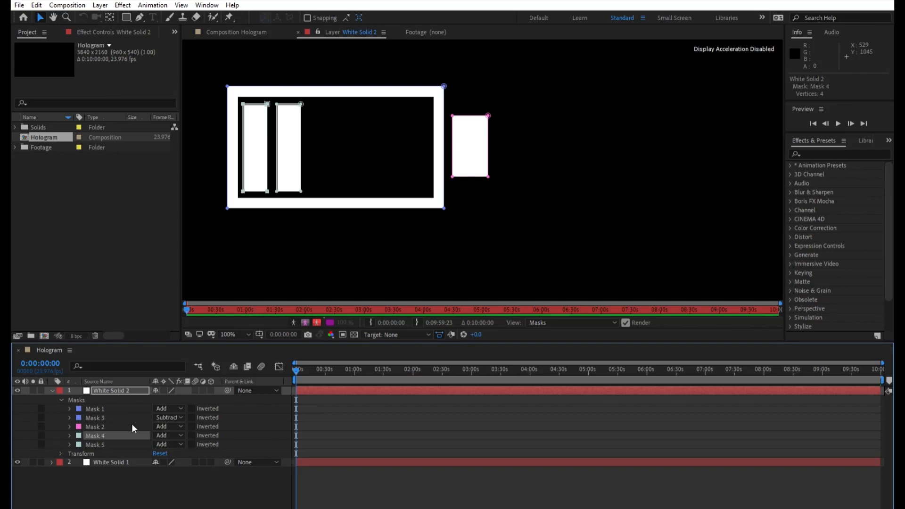
key(shift+Right)
key(shift+Right)
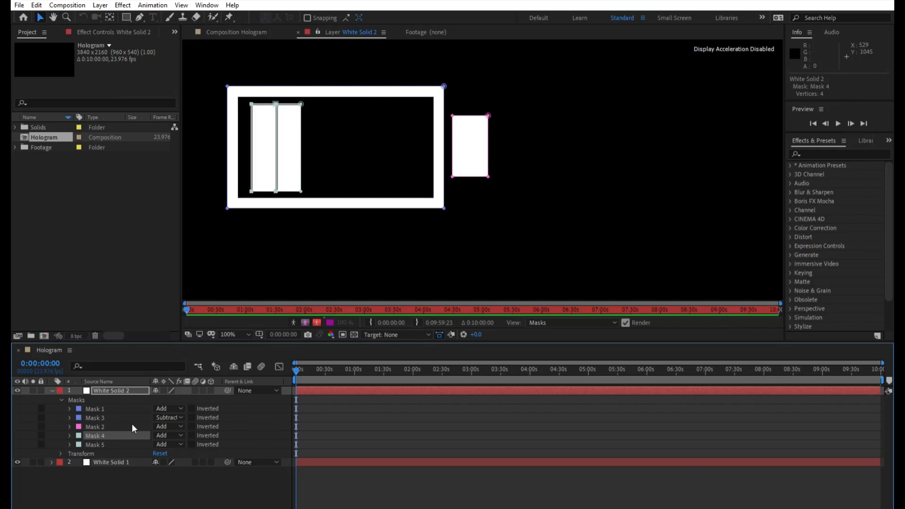
key(shift+Left)
key(shift+Left)
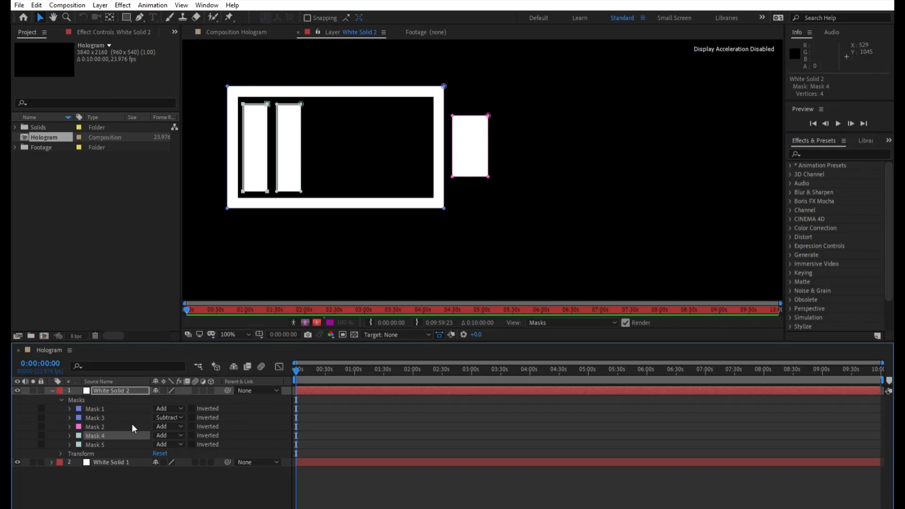
Step: Duplicate Mask 5 and shift the copy right to form a third charge bar with the same spacing
click(108, 444)
key(ctrl+d)
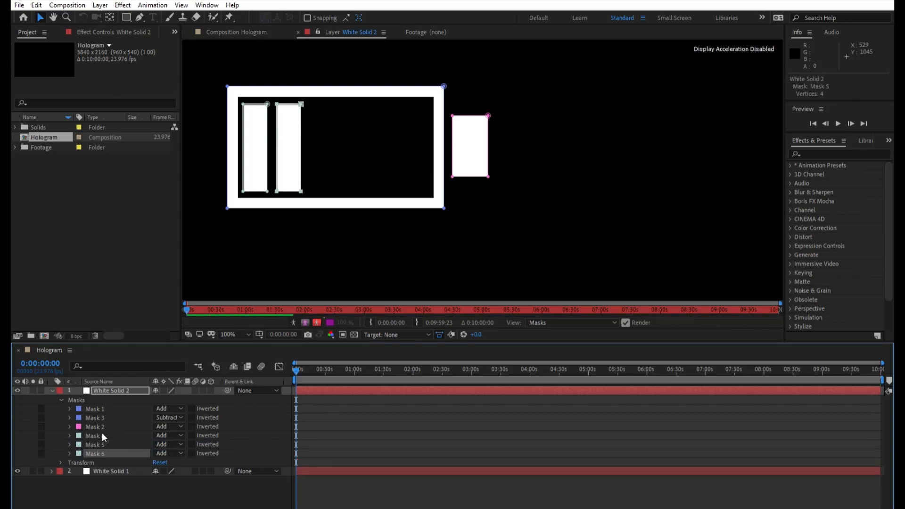
key(shift+Right)
key(shift+Right)
key(shift+Right)
key(shift+Right)
key(shift+Right)
key(shift+Right)
key(shift+Right)
key(shift+Right)
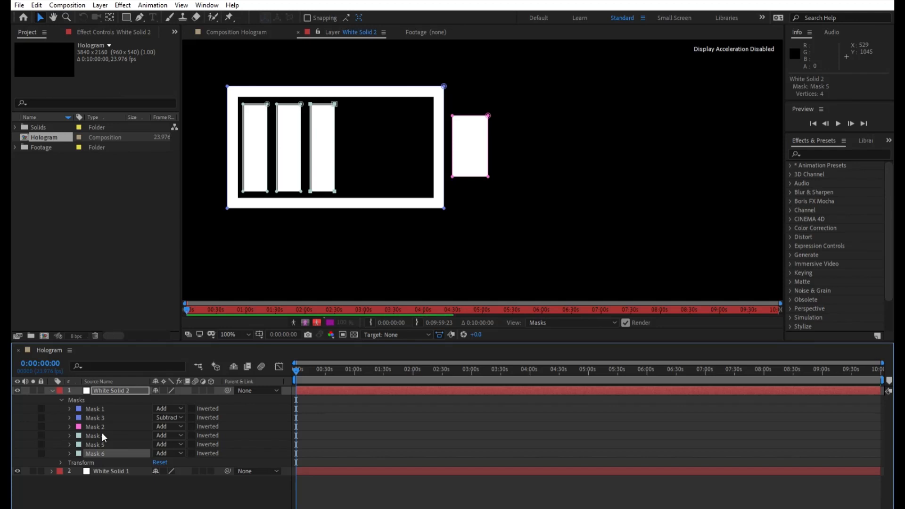
Step: Duplicate the newest bar mask twice, shifting each copy right to form evenly spaced fourth and fifth charge bars
key(ctrl+d)
key(shift+Right)
key(shift+Right)
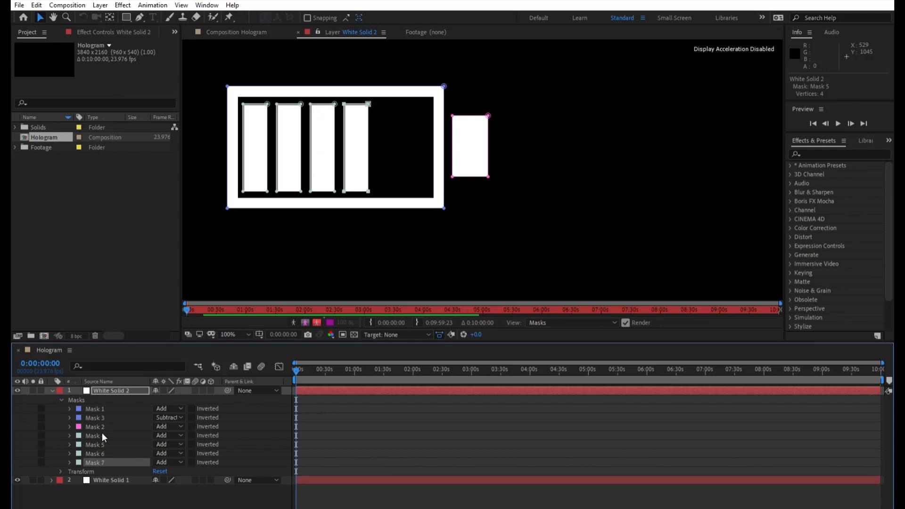
key(ctrl+d)
key(shift+Right)
key(shift+Right)
key(shift+Right)
key(shift+Right)
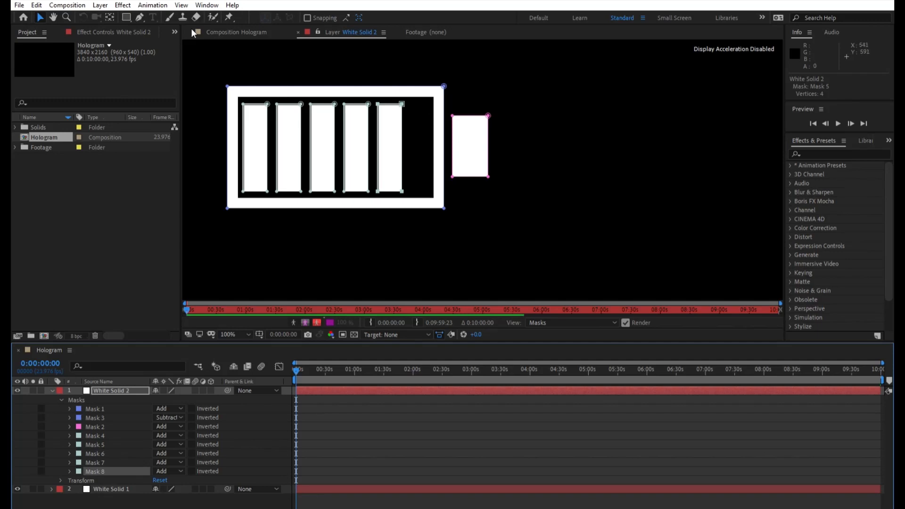
Step: Draw a narrower sixth bar mask about 38 by 165 px in the remaining gap at the battery's right end
click(126, 17)
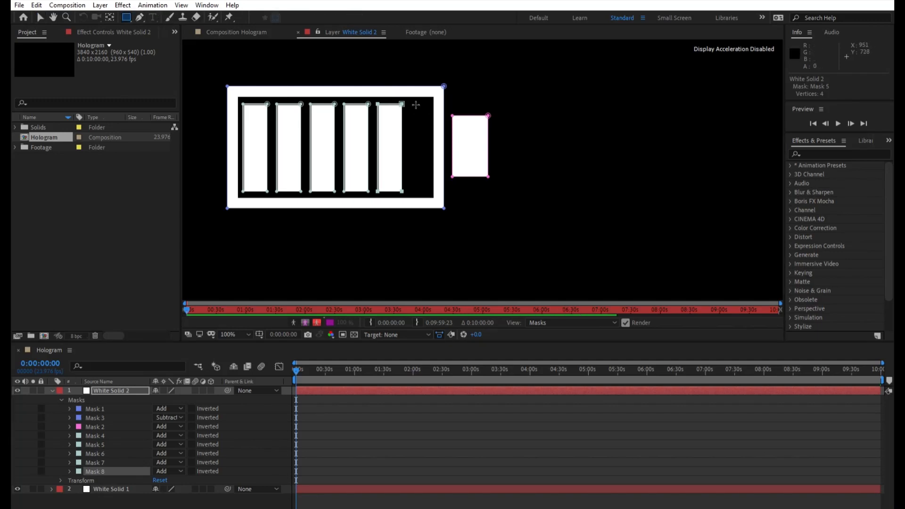
mouse_move(408, 103)
mouse_down()
mouse_move(429, 143)
mouse_move(428, 189)
mouse_move(433, 183)
mouse_up()
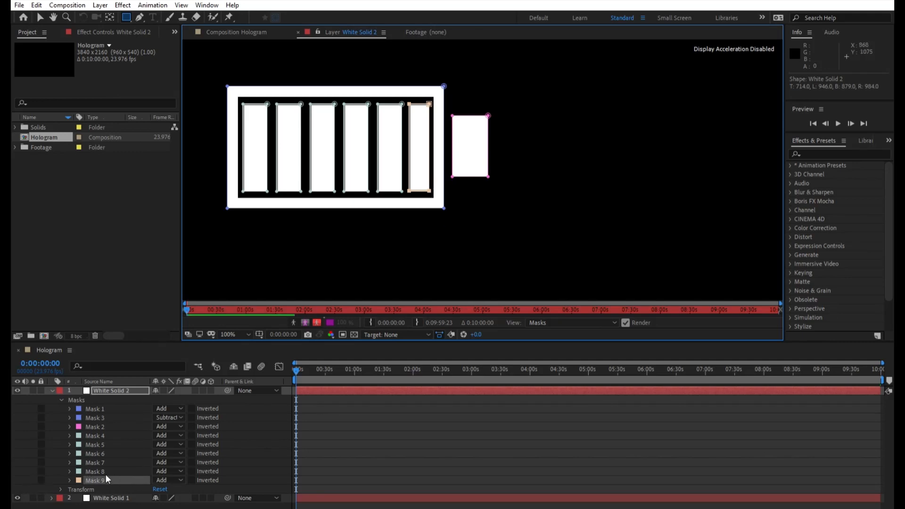
Step: Duplicate Mask 9 and set the copy to Subtract with a Mask Expansion of -8 pixels, turning the last bar into an outline
key(ctrl+d)
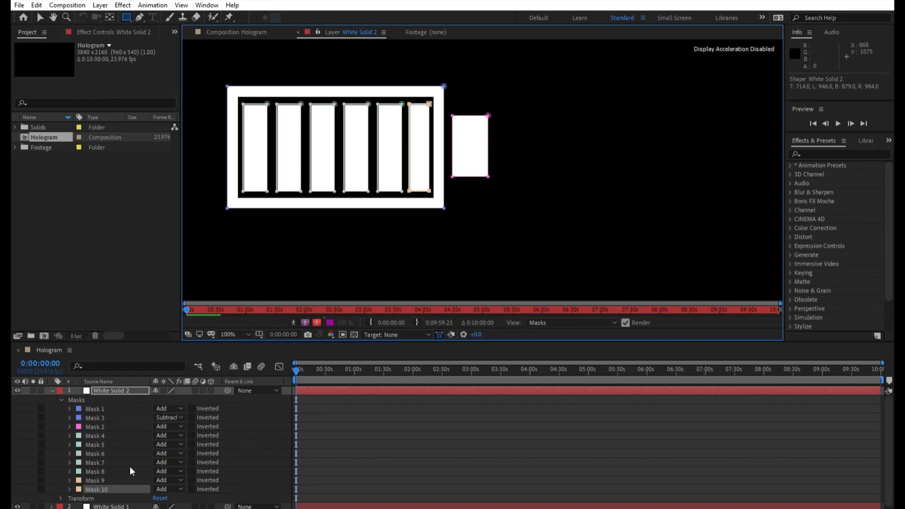
click(202, 422)
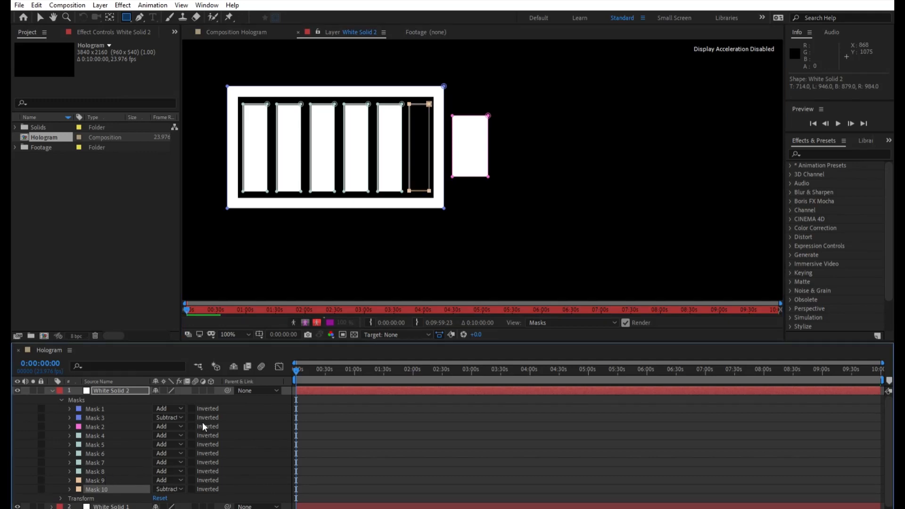
click(70, 488)
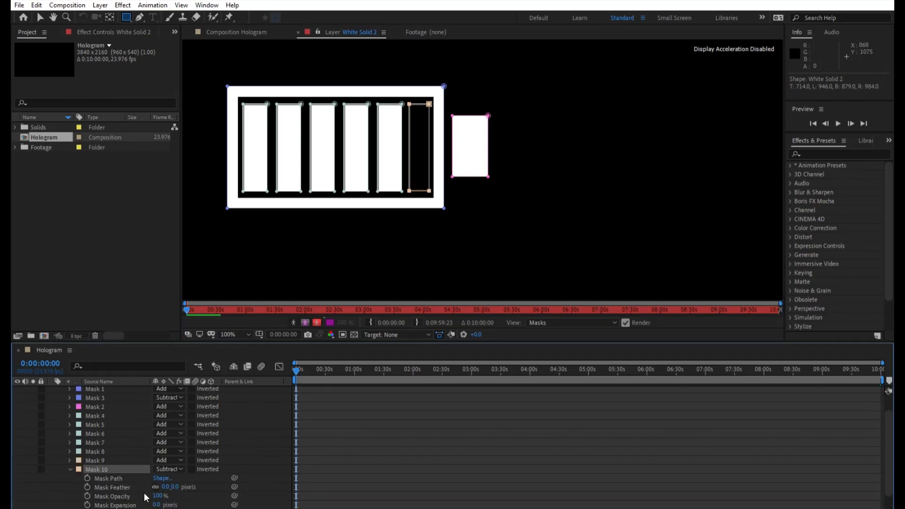
drag(156, 504, 154, 495)
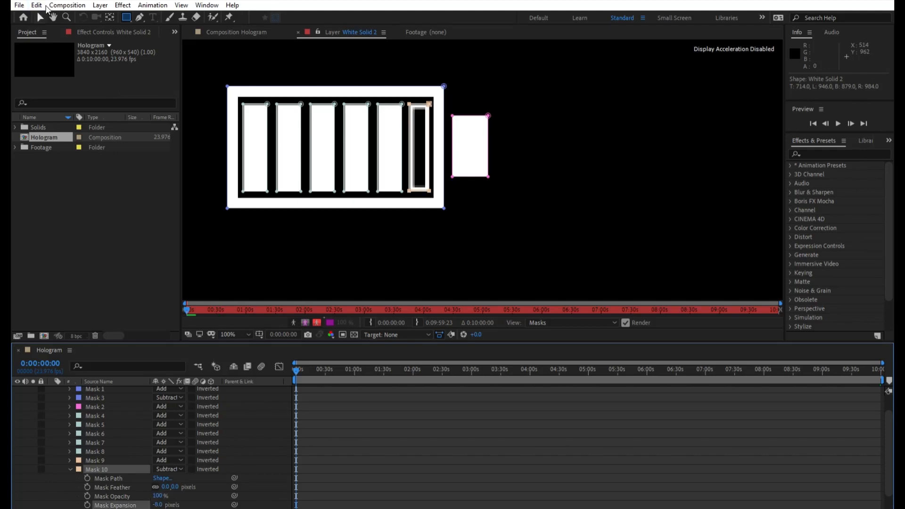
click(40, 17)
click(403, 268)
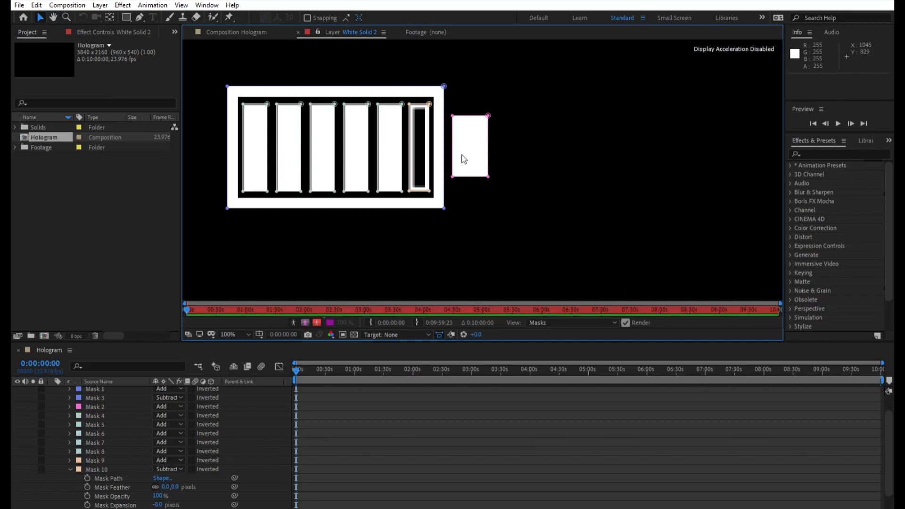
click(119, 401)
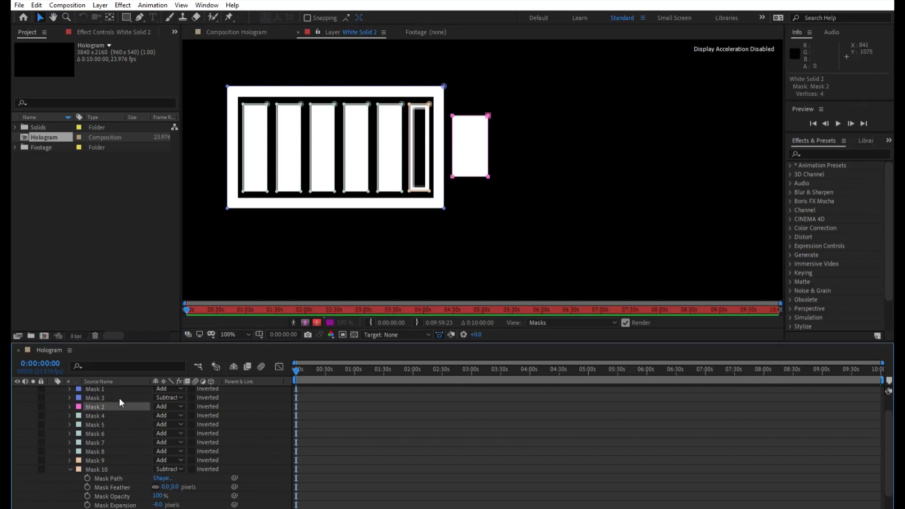
key(shift+Left)
key(shift+Left)
key(shift+Right)
key(shift+Right)
Step: Return to the Hologram composition view, collapse White Solid 2's masks, and expand its Transform properties
click(204, 157)
click(258, 30)
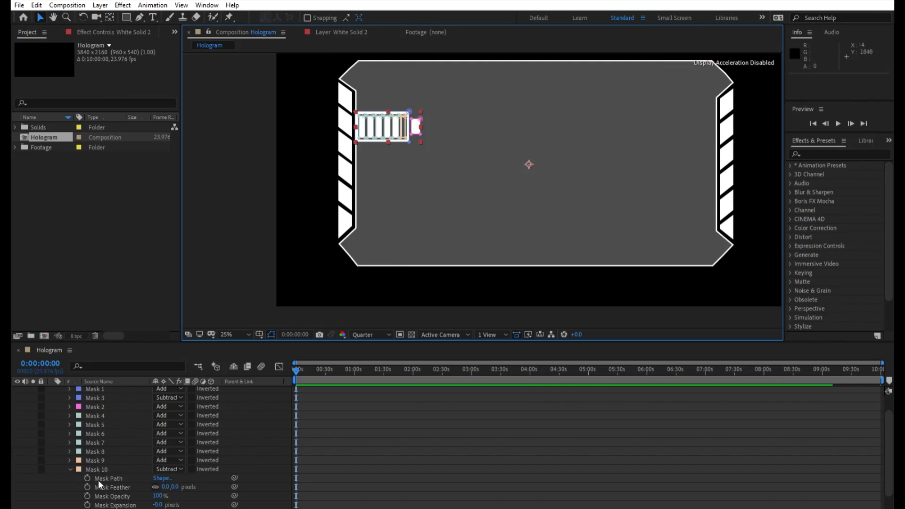
scroll(42, 398, up, 2)
click(53, 389)
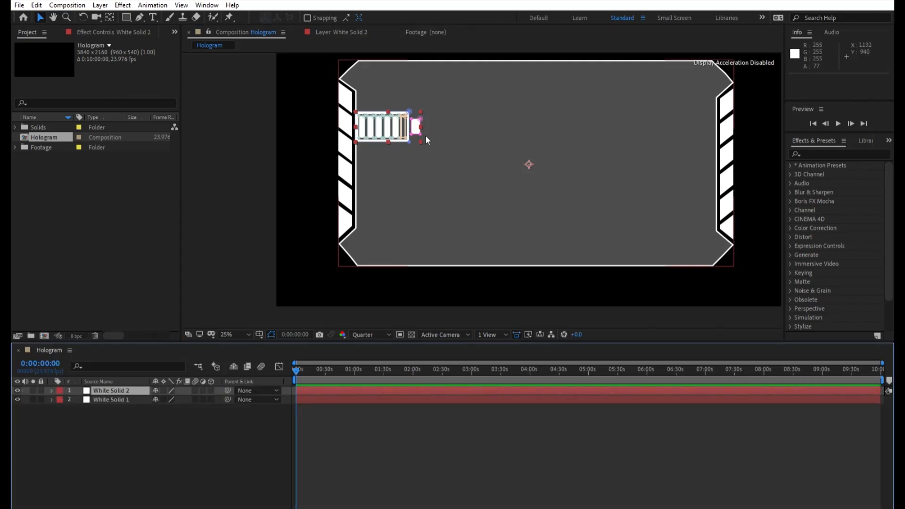
key(period)
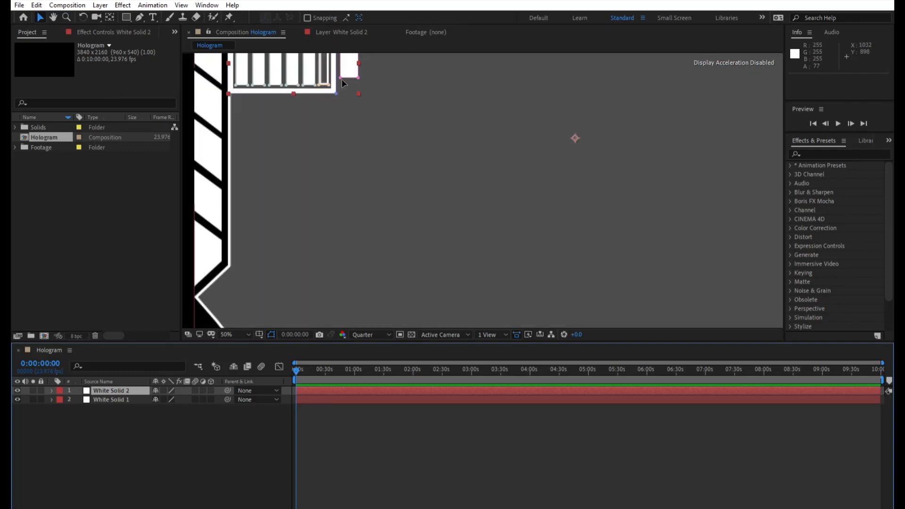
click(52, 390)
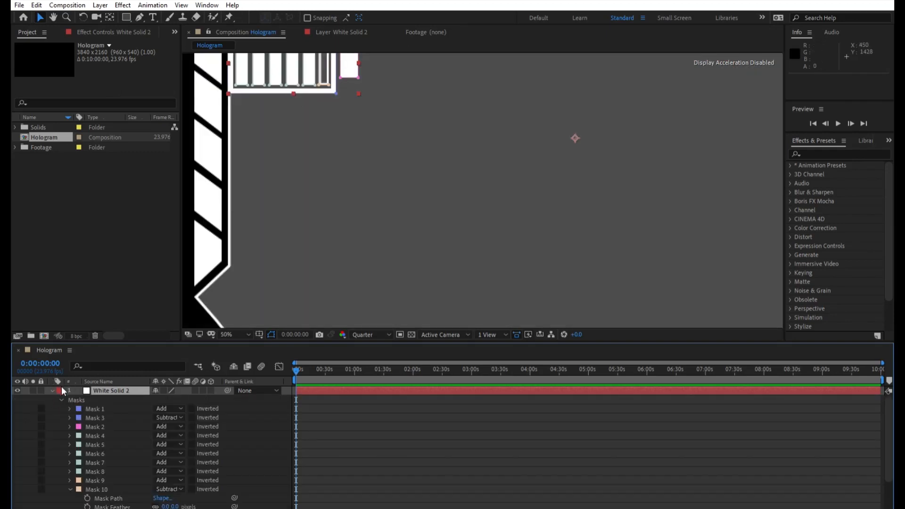
click(60, 399)
click(61, 409)
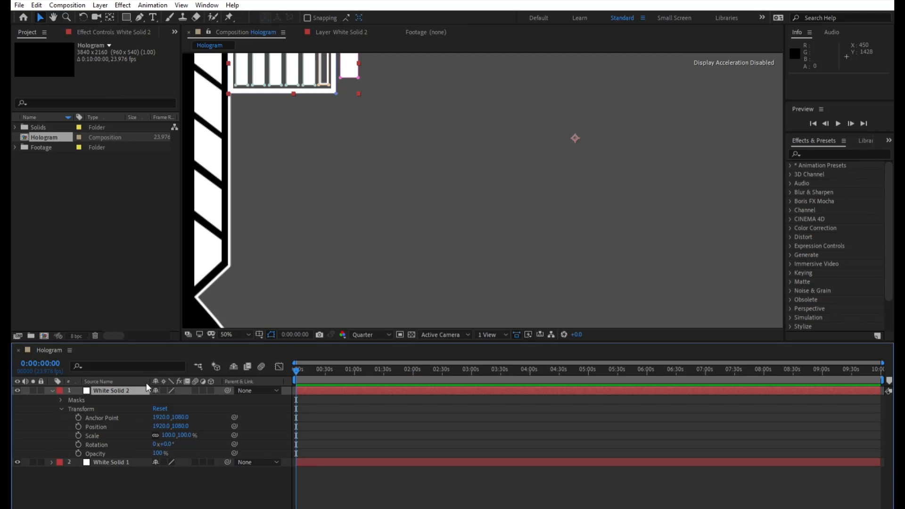
key(comma)
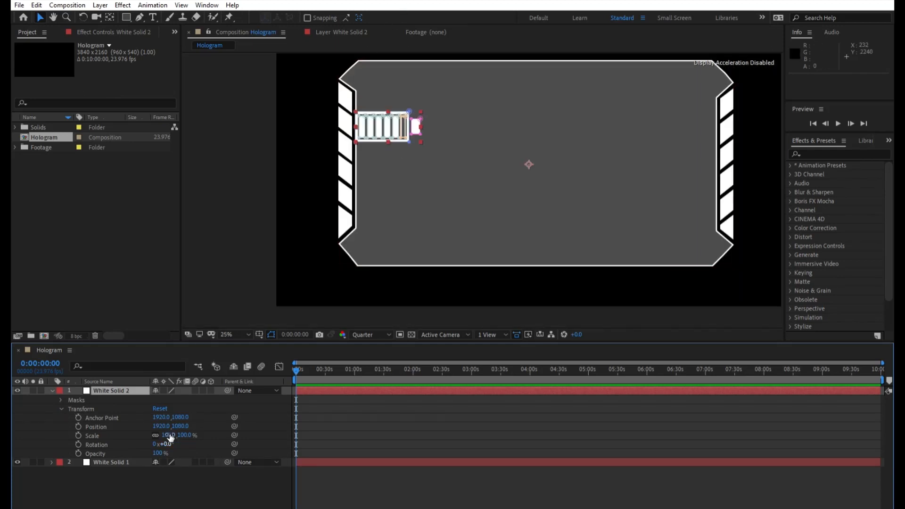
Step: Scale White Solid 2 to 60% and position it at 1544, 575, placing the battery in the frame's upper-left corner
drag(180, 426, 38, 429)
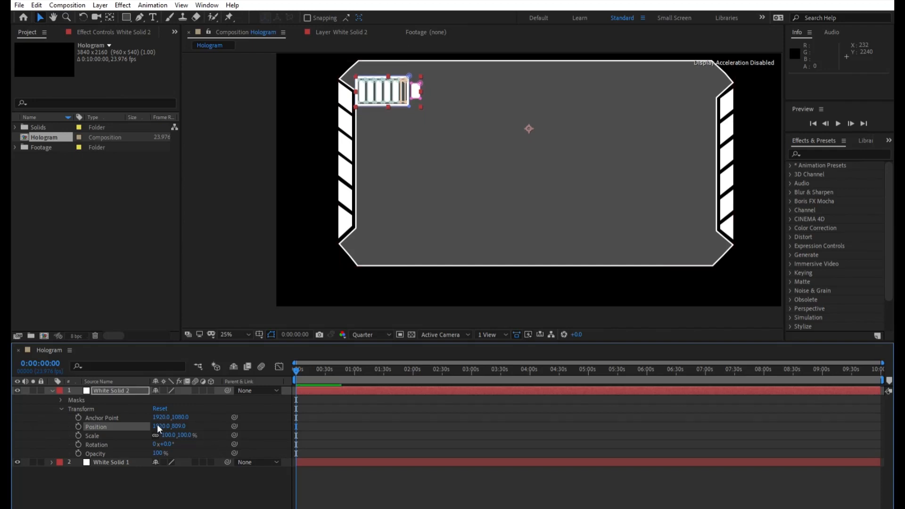
drag(168, 434, 144, 428)
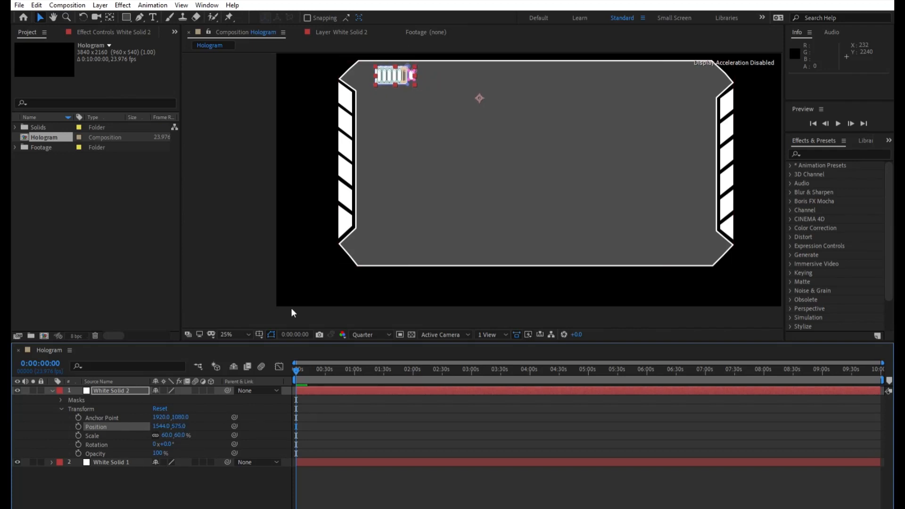
click(446, 120)
click(219, 189)
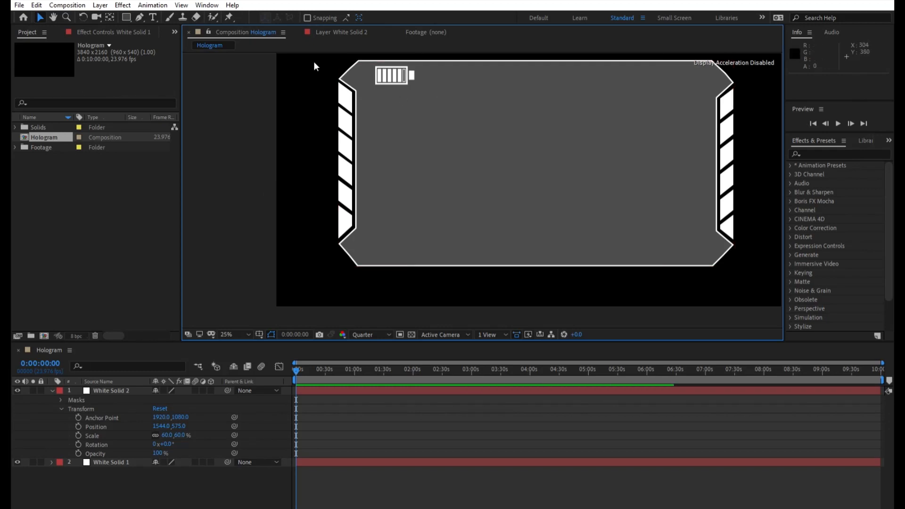
Step: Add the text label "BATTERY 97%" just below the battery indicator in the frame's upper-left corner
click(152, 17)
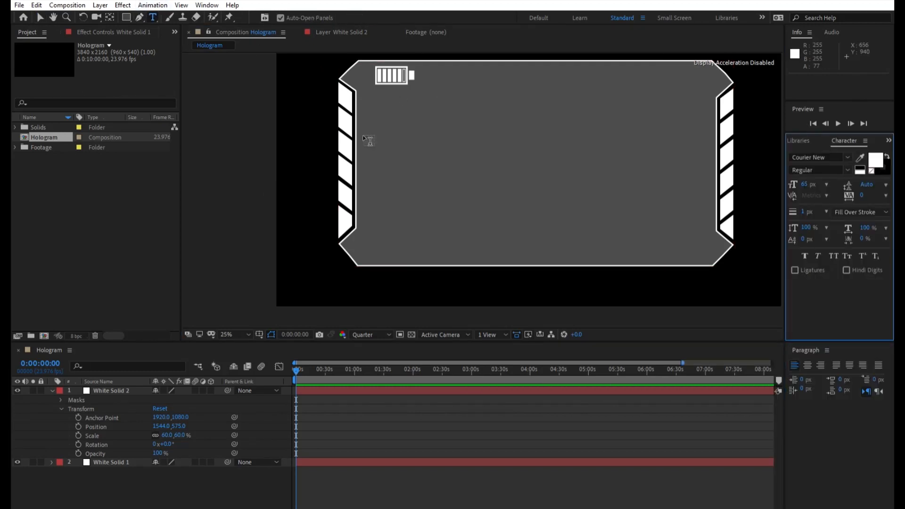
click(379, 93)
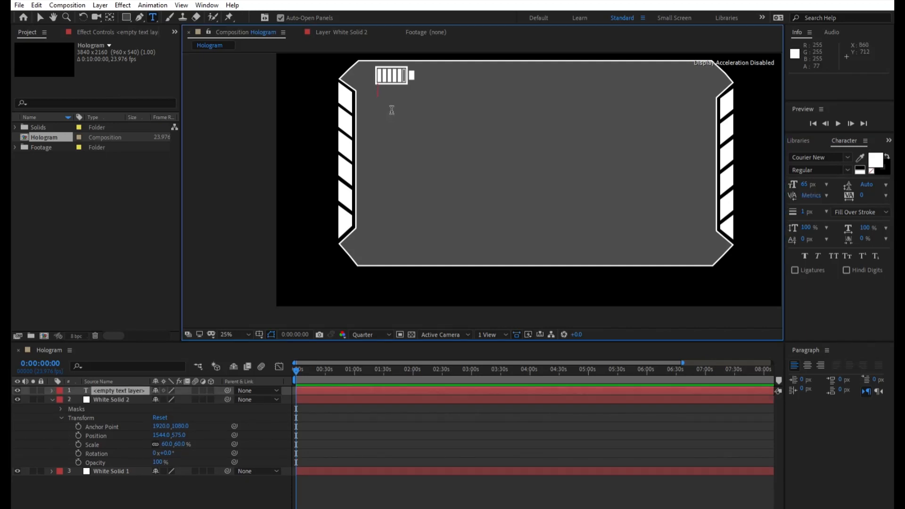
text(BA)
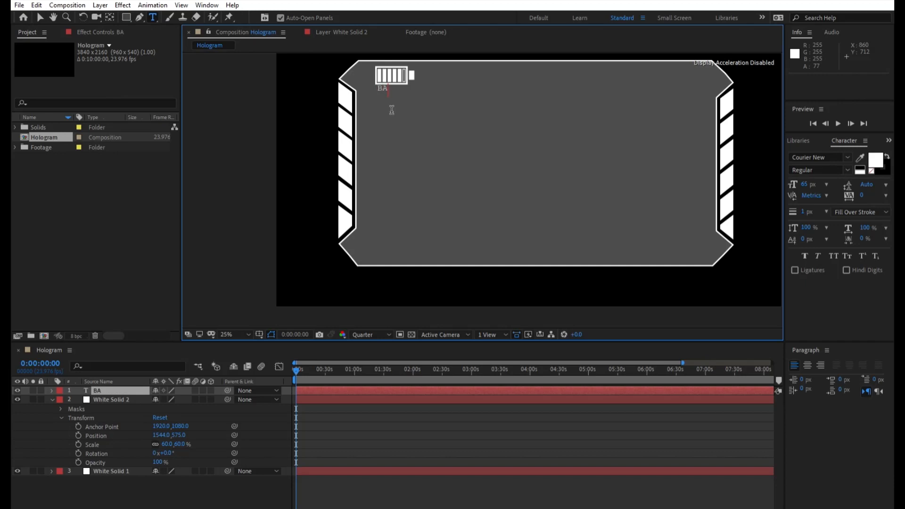
text(TTERY 97%)
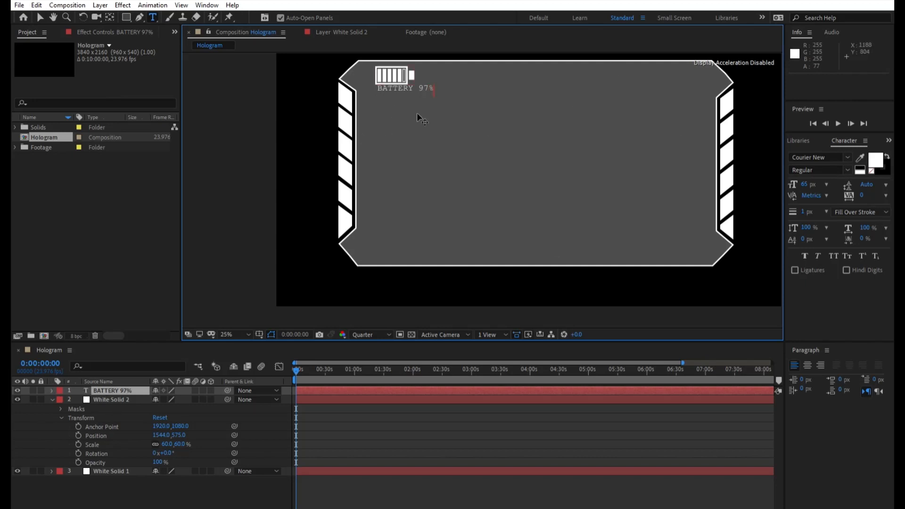
click(41, 17)
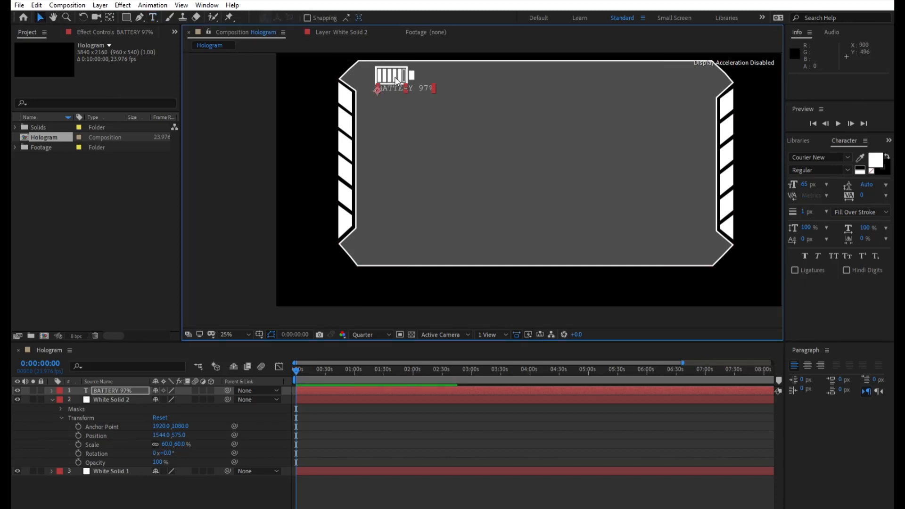
Step: Scale the BATTERY 97% text layer to 60% and position it at 761, 514, aligning it under the battery icon
drag(396, 81, 391, 81)
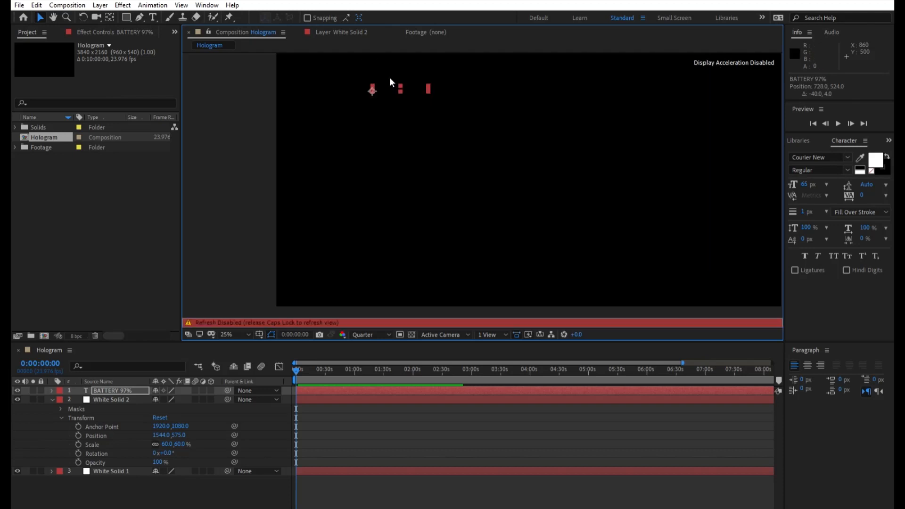
click(52, 391)
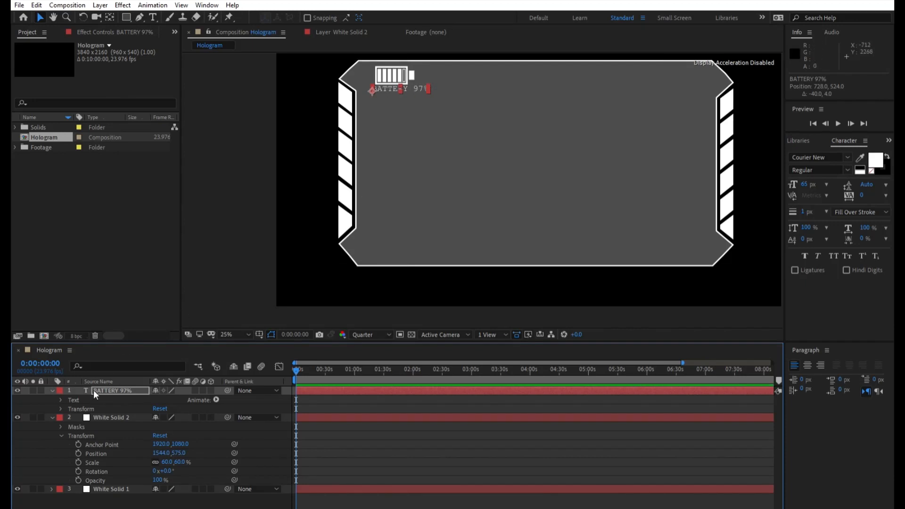
click(61, 409)
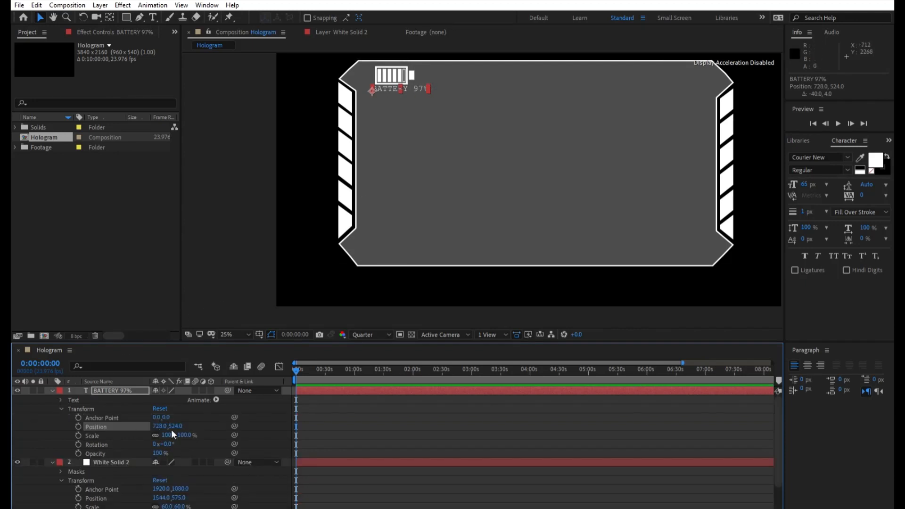
mouse_move(176, 431)
mouse_down()
mouse_move(157, 435)
mouse_move(173, 422)
mouse_move(161, 422)
mouse_move(182, 420)
mouse_up()
click(159, 420)
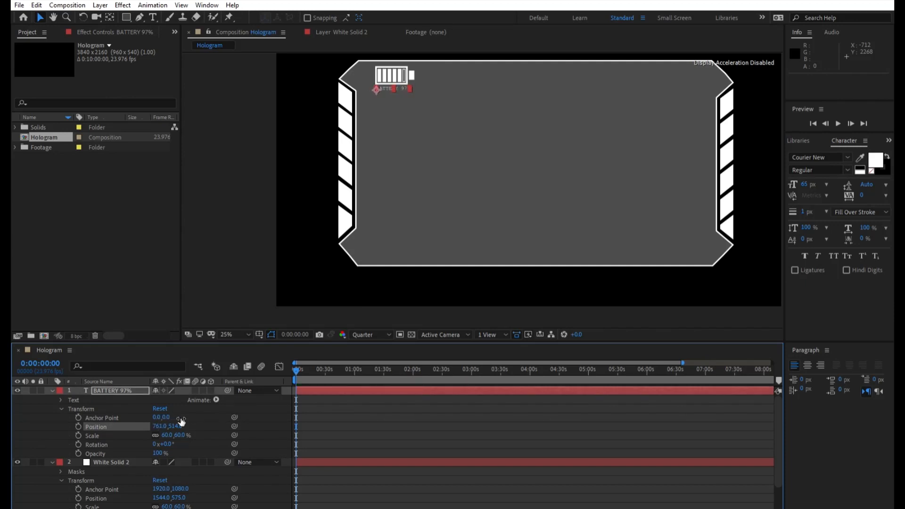
click(256, 195)
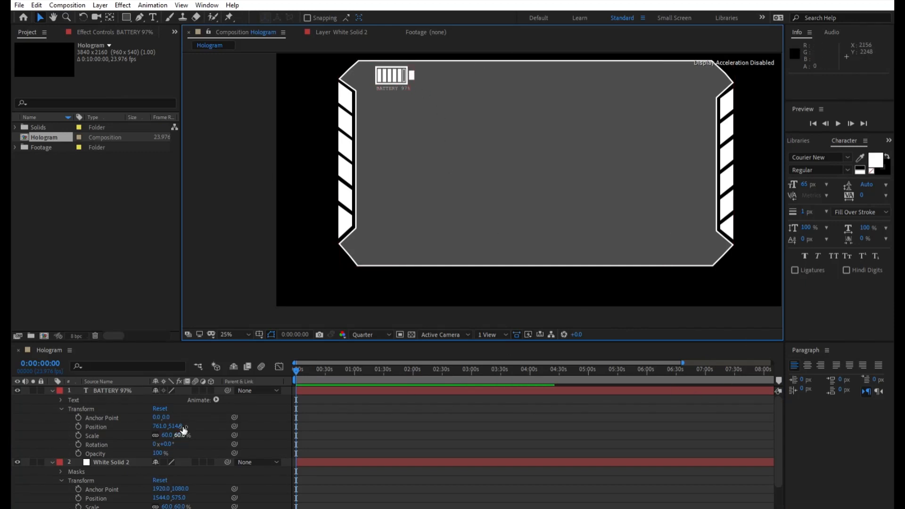
click(53, 390)
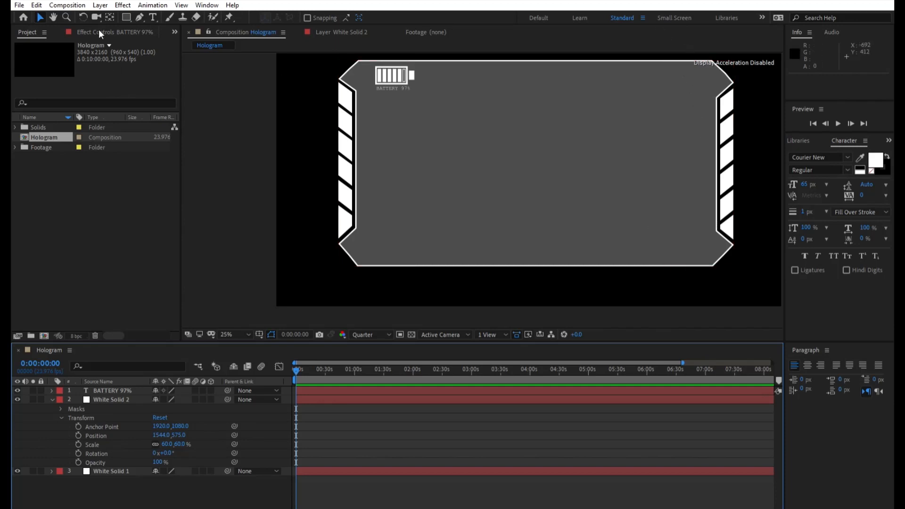
Step: Create a new white solid, mask it with a narrow upright rectangle near the frame's left side, and open it in its Layer view
click(245, 215)
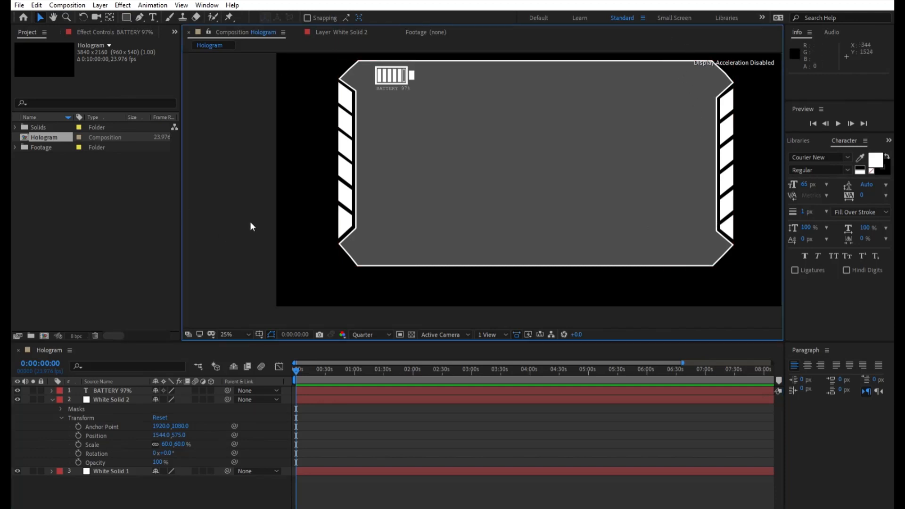
key(ctrl+y)
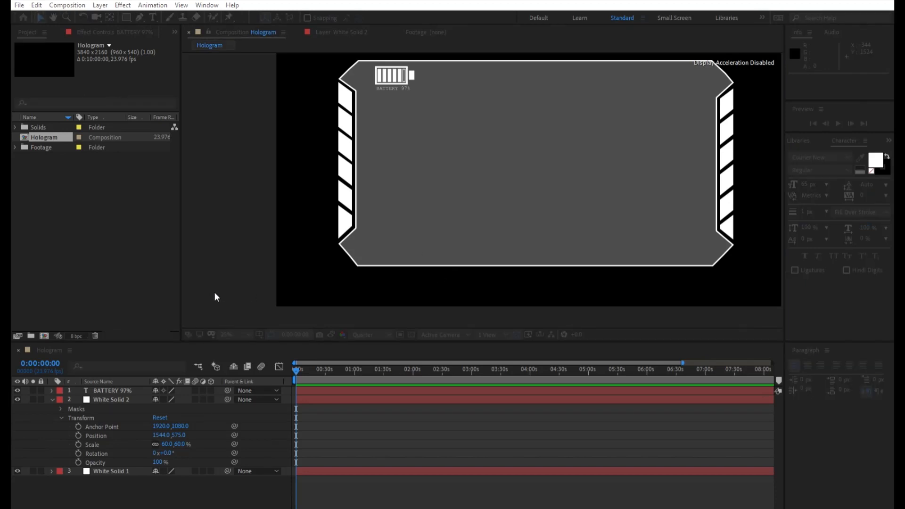
key(Return)
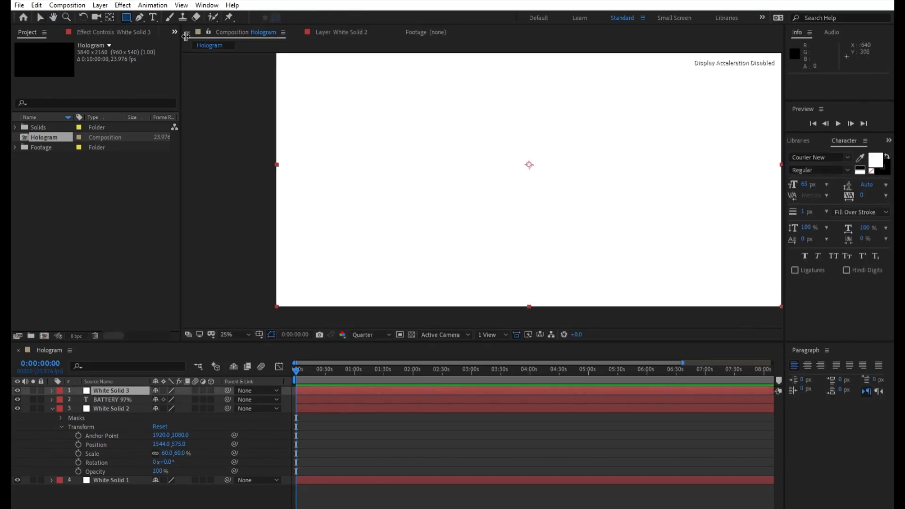
drag(334, 148, 346, 179)
double_click(106, 391)
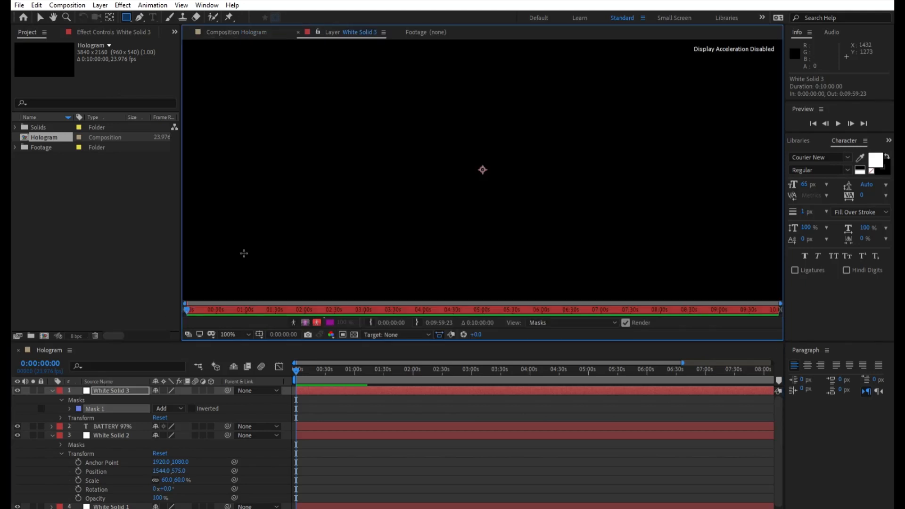
click(53, 434)
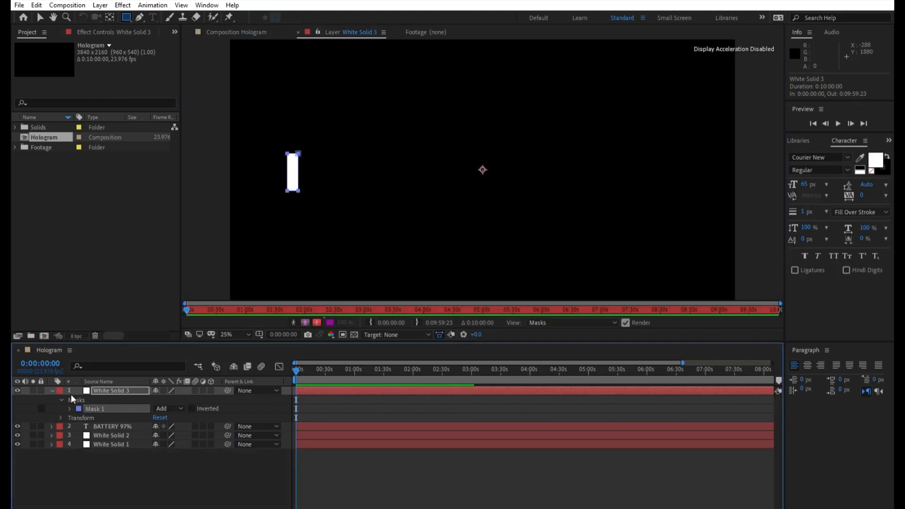
Step: Duplicate Mask 1 and shift the copy to the right, leaving a narrow gap between the two bars
key(ctrl+d)
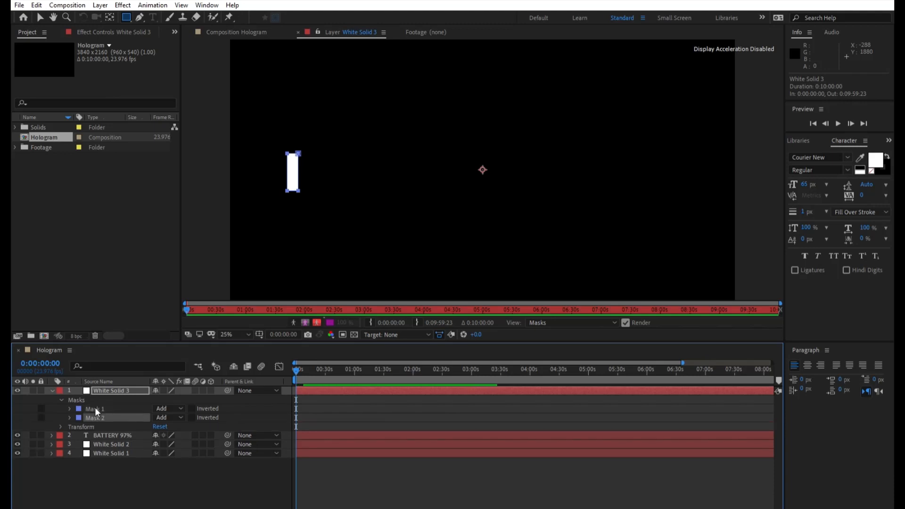
key(shift+Right)
key(shift+Right)
key(shift+Right)
key(shift+Right)
key(shift+Right)
key(shift+Right)
key(shift+Right)
key(shift+Right)
key(shift+Right)
key(shift+Right)
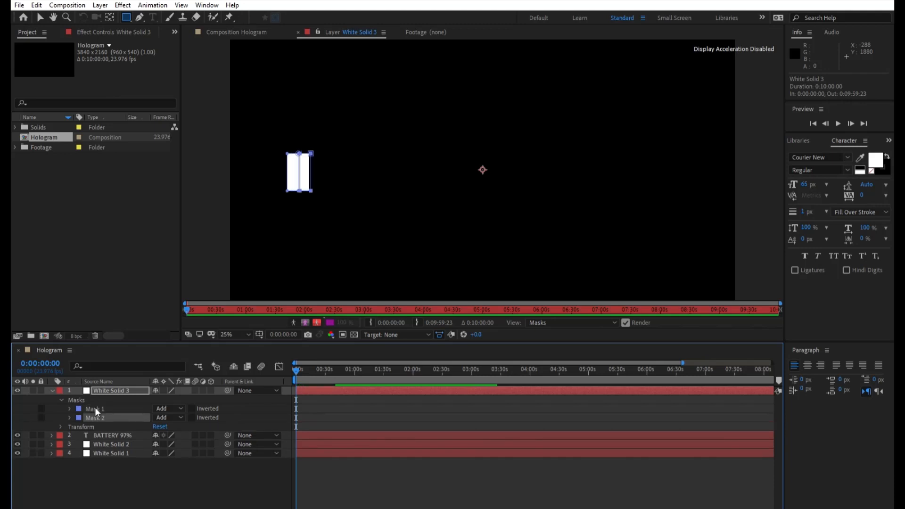
key(shift+Right)
key(shift+Right)
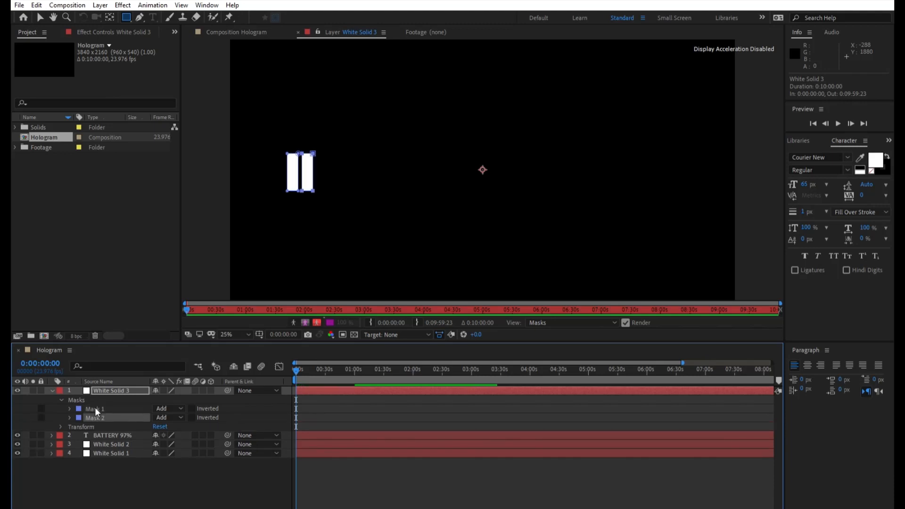
Step: Raise the top edge of Mask 2 so the second bar is taller than the first
click(40, 17)
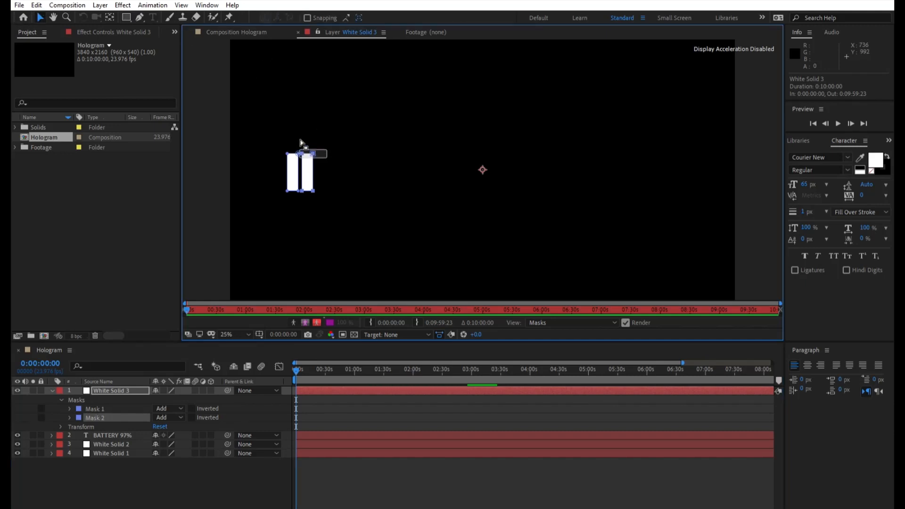
click(306, 153)
key(shift+Up)
key(shift+Up)
key(shift+Up)
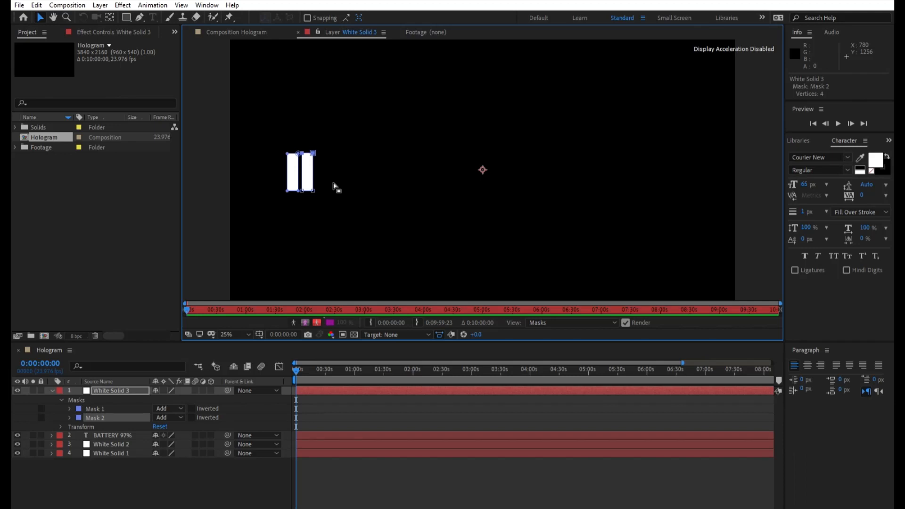
key(shift+Up)
key(shift+Up)
key(shift+Up)
key(shift+Up)
key(shift+Up)
key(shift+Up)
key(shift+Up)
click(310, 171)
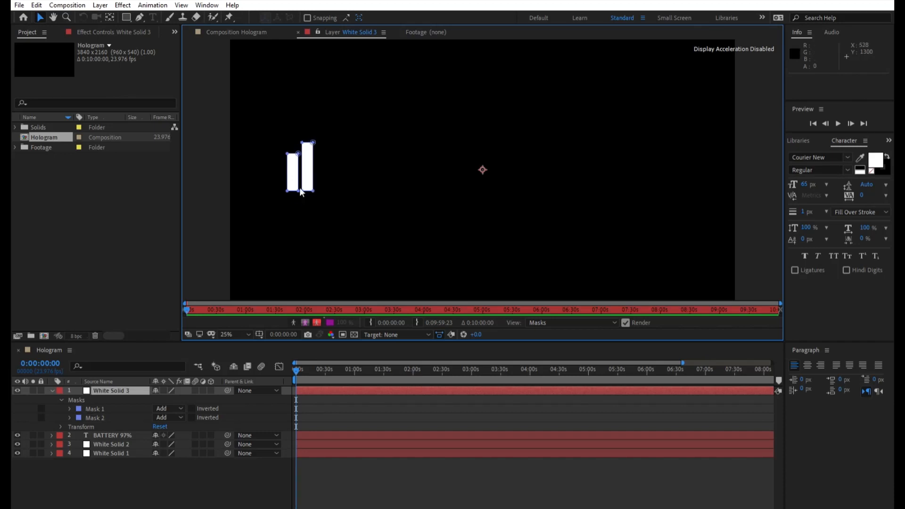
Step: Duplicate Mask 2 and shift the copy to the right with the same narrow gap, forming a third bar
click(99, 418)
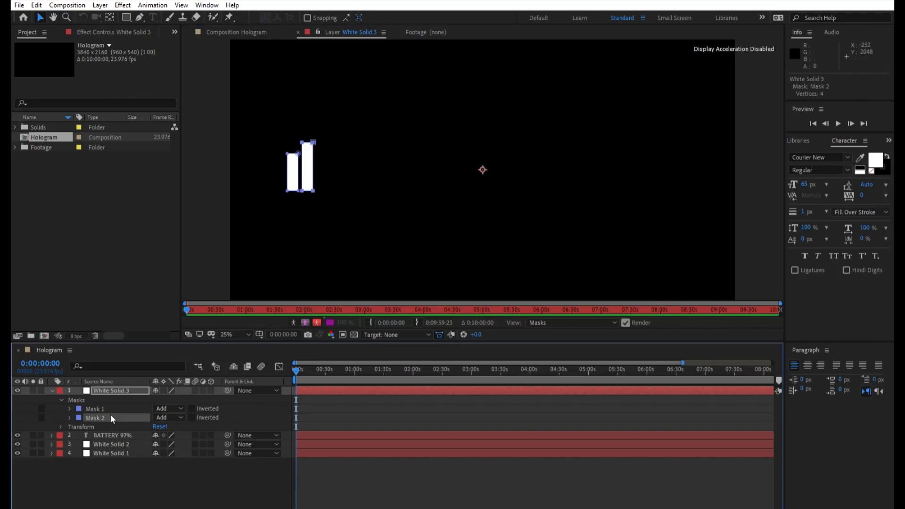
key(ctrl+d)
key(shift+Right)
key(shift+Right)
key(shift+Right)
key(shift+Right)
key(shift+Right)
key(shift+Right)
key(shift+Right)
key(shift+Right)
key(shift+Right)
key(shift+Right)
key(shift+Right)
key(shift+Right)
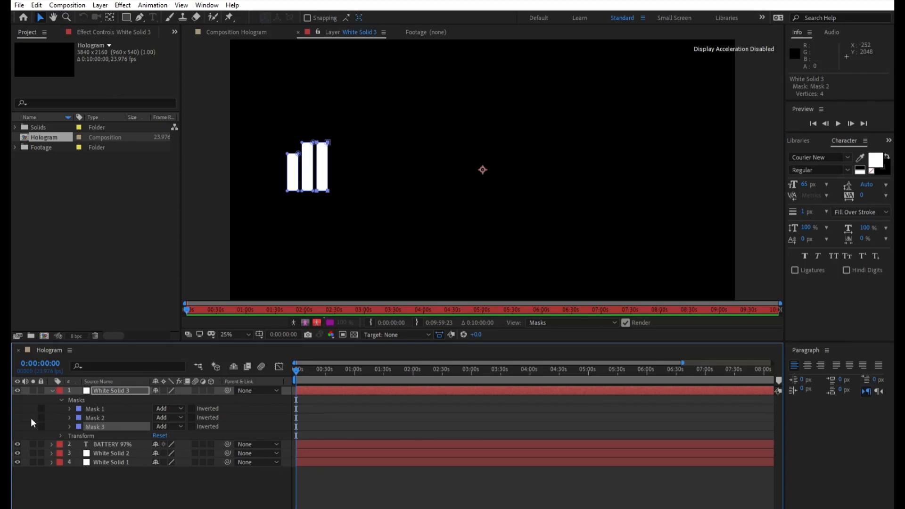
Step: Raise the top edge of Mask 3 so the third bar is taller than the second
drag(328, 142, 316, 127)
key(ctrl+z)
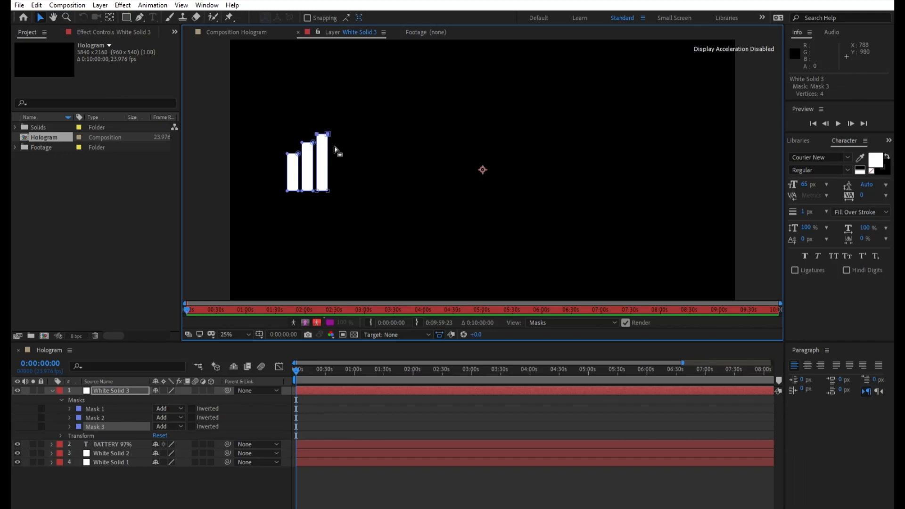
click(394, 191)
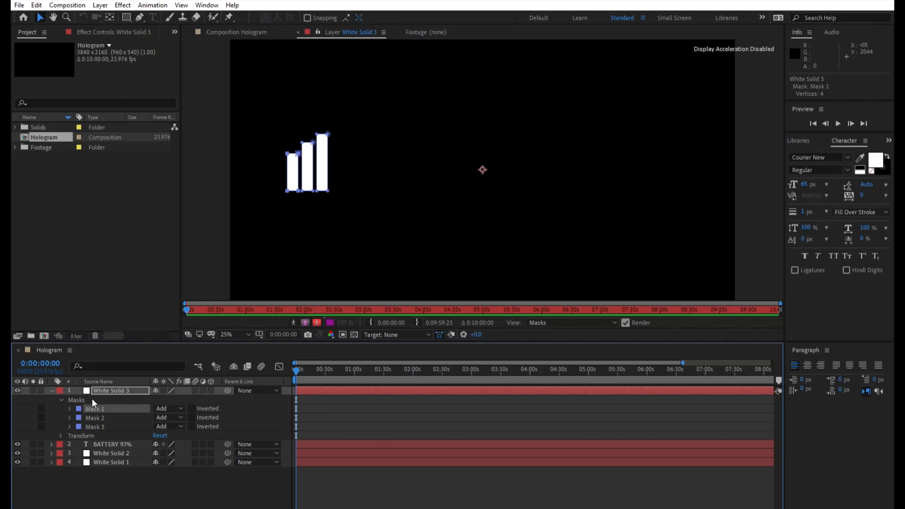
Step: Duplicate Mask 1 and shift the copy to the left with an equal gap, adding a bar before the first one
key(ctrl+d)
key(shift+Left)
key(shift+Left)
key(shift+Left)
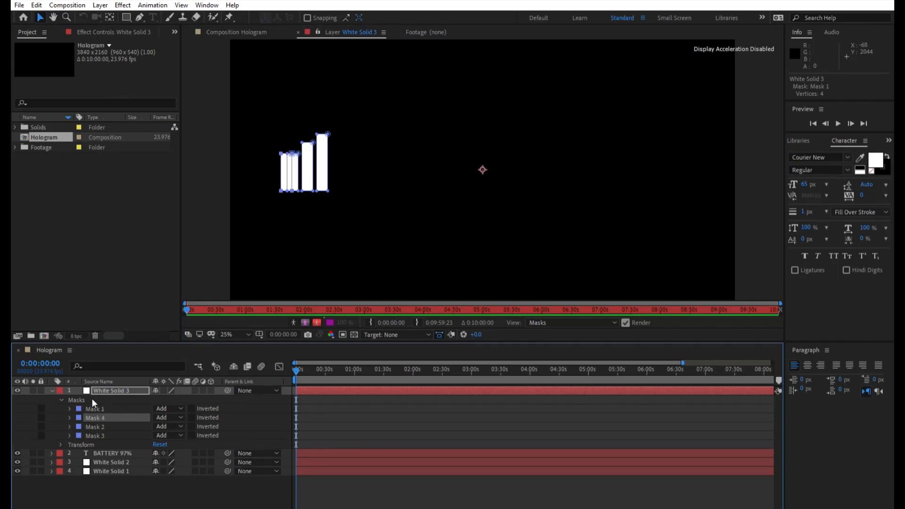
key(shift+Left)
key(shift+Left)
key(shift+Left)
key(shift+Left)
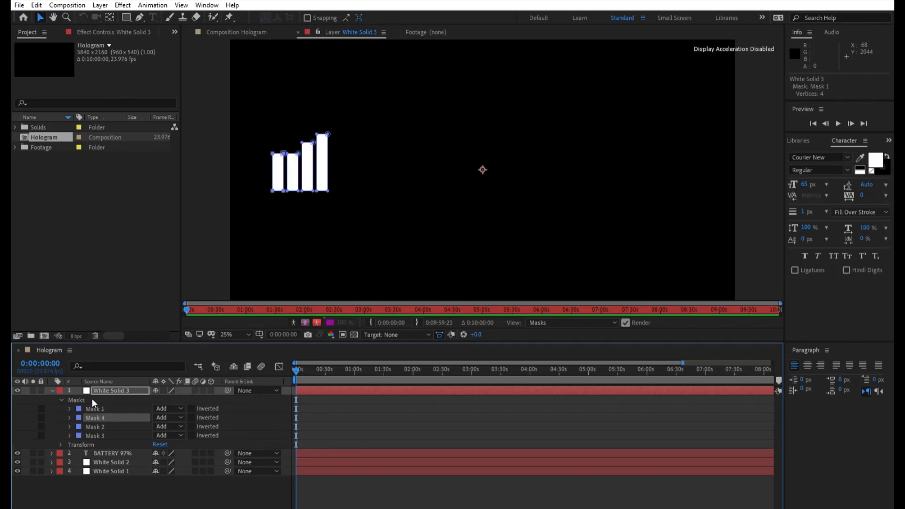
Step: Lower the top edge of Mask 4, making the leftmost bar the shortest of the four signal bars
drag(260, 157, 286, 142)
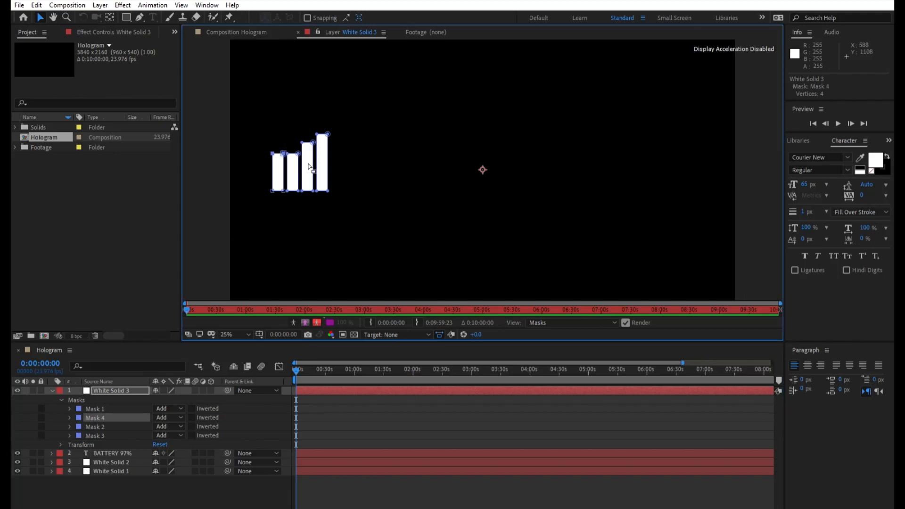
key(Down)
key(Down)
key(Down)
key(Down)
key(Down)
key(Down)
key(Down)
key(Down)
key(Down)
key(Down)
key(Down)
key(Down)
key(Down)
key(Down)
key(Down)
key(Down)
key(Down)
key(Down)
click(211, 161)
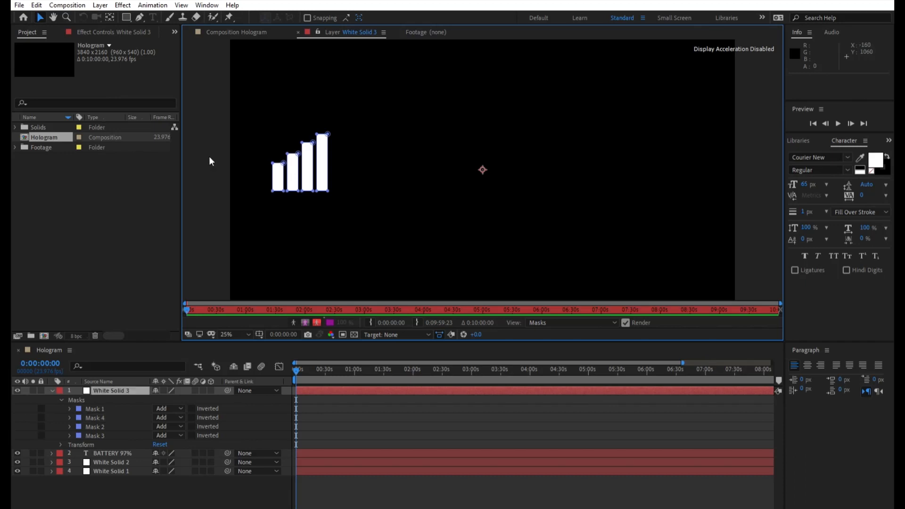
Step: Return to the Hologram composition and scale the White Solid 3 signal-bars layer down to 38%
click(257, 32)
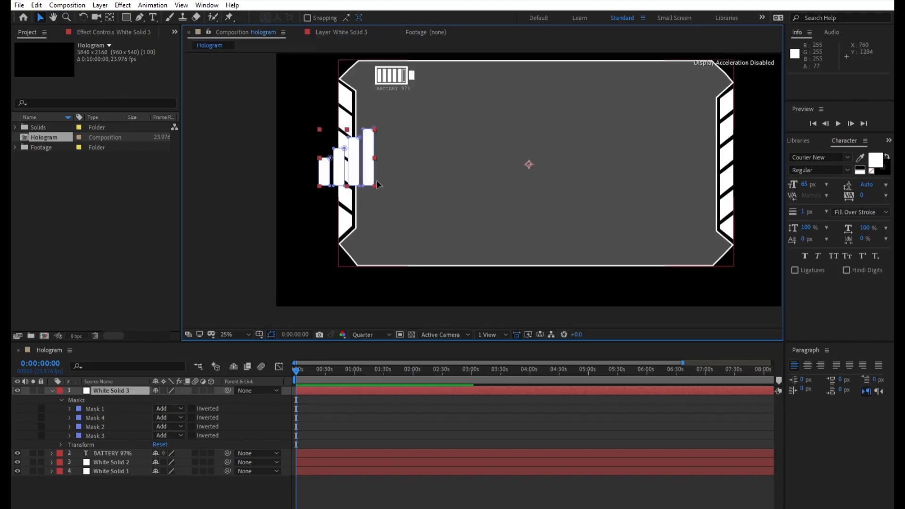
drag(374, 185, 370, 185)
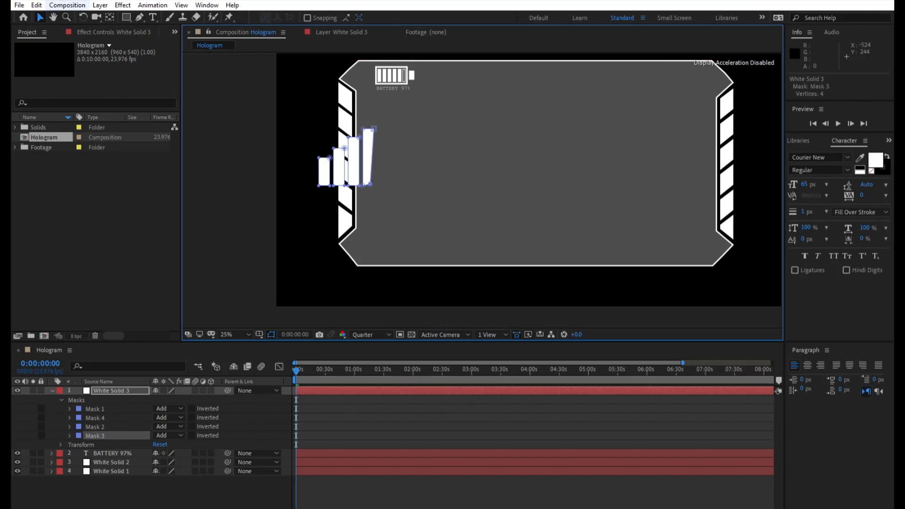
key(ctrl+z)
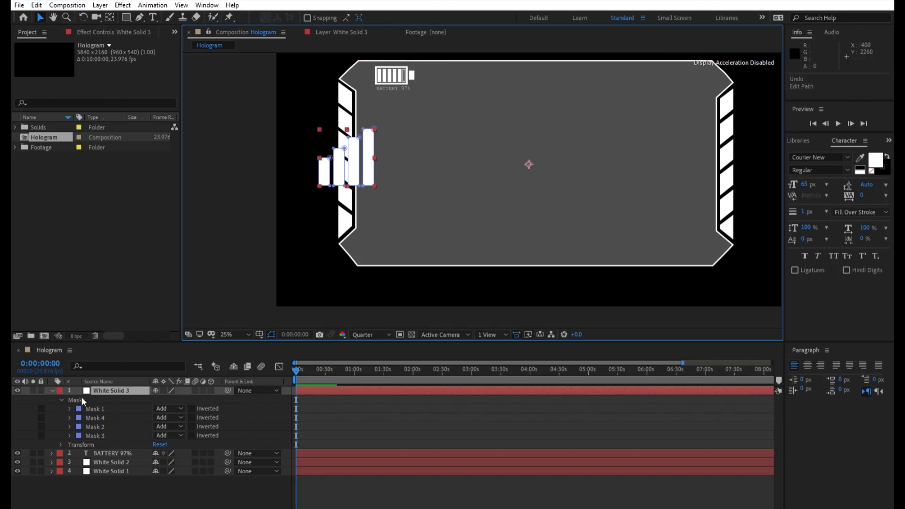
click(61, 400)
click(61, 408)
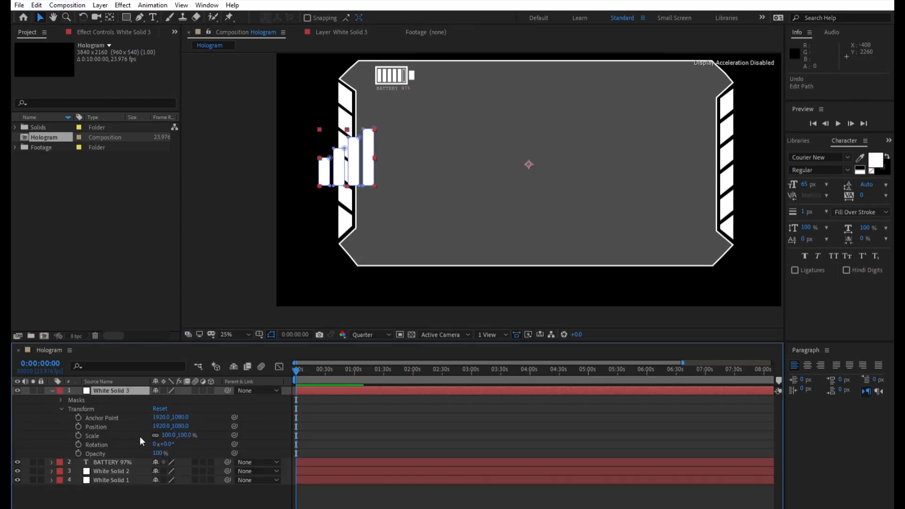
mouse_move(168, 435)
mouse_down()
mouse_move(136, 427)
mouse_move(295, 439)
mouse_move(137, 438)
mouse_move(217, 438)
mouse_move(179, 438)
mouse_up()
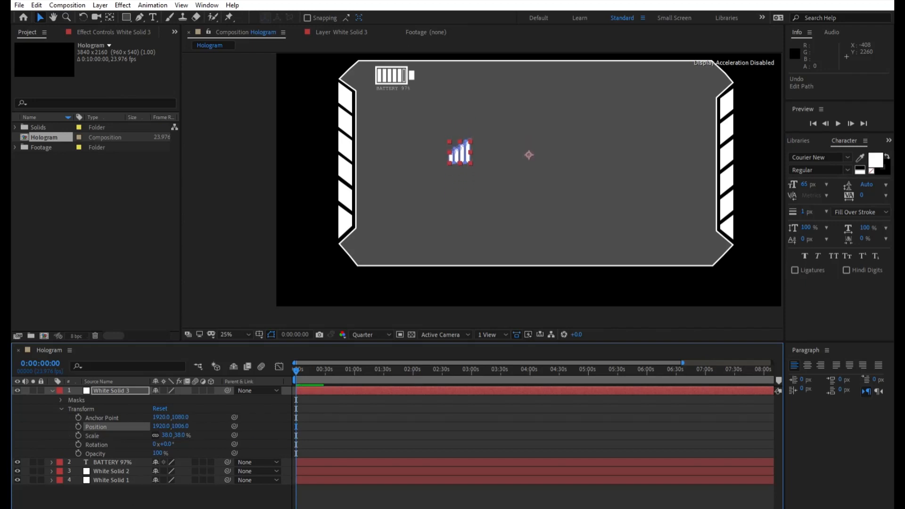
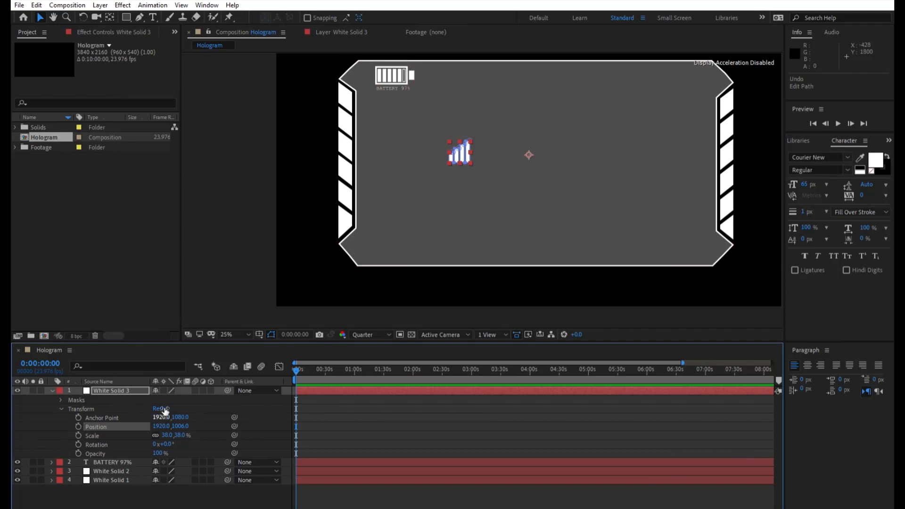
Step: Move the signal bars into the frame's upper-right area by setting the layer's position to 3575, 450
drag(160, 425, 518, 402)
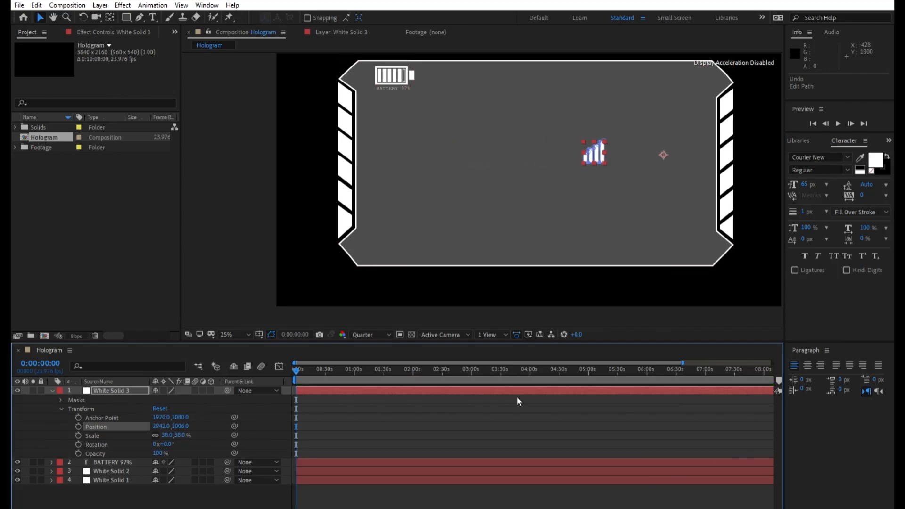
drag(181, 425, 42, 464)
drag(179, 425, 105, 439)
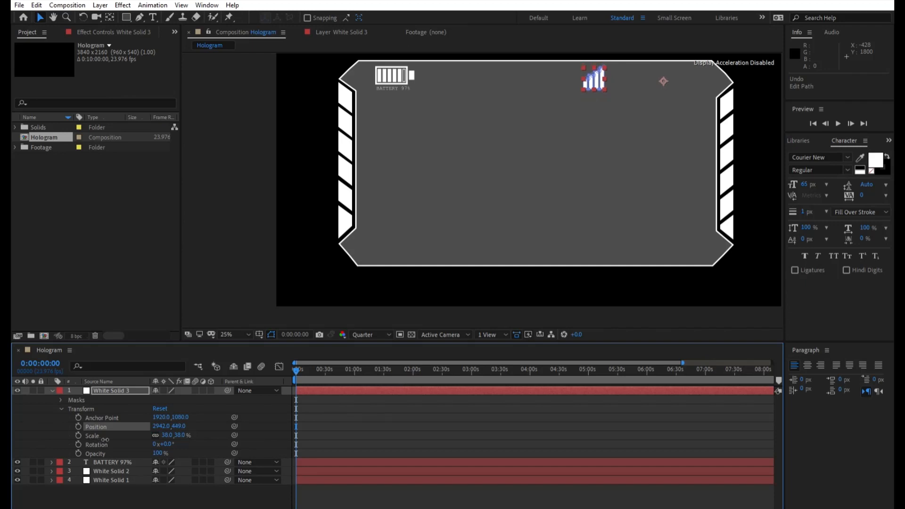
drag(159, 425, 450, 370)
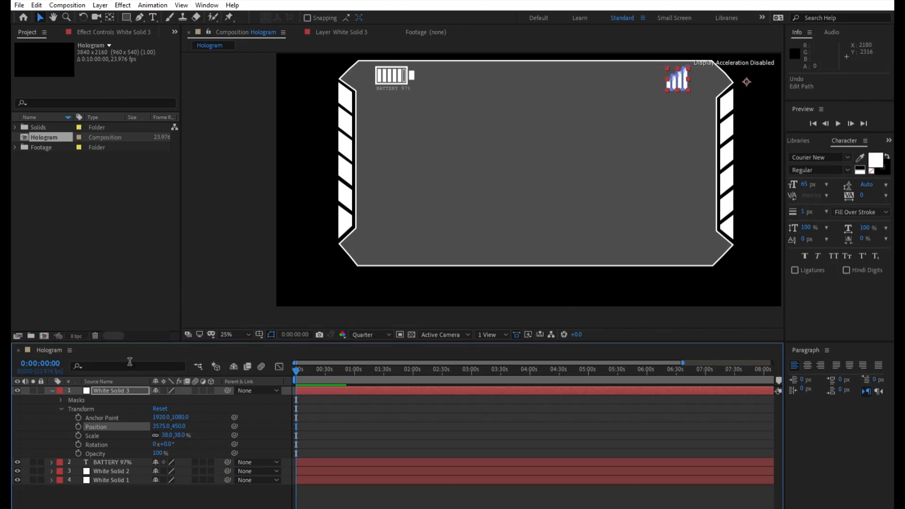
click(230, 236)
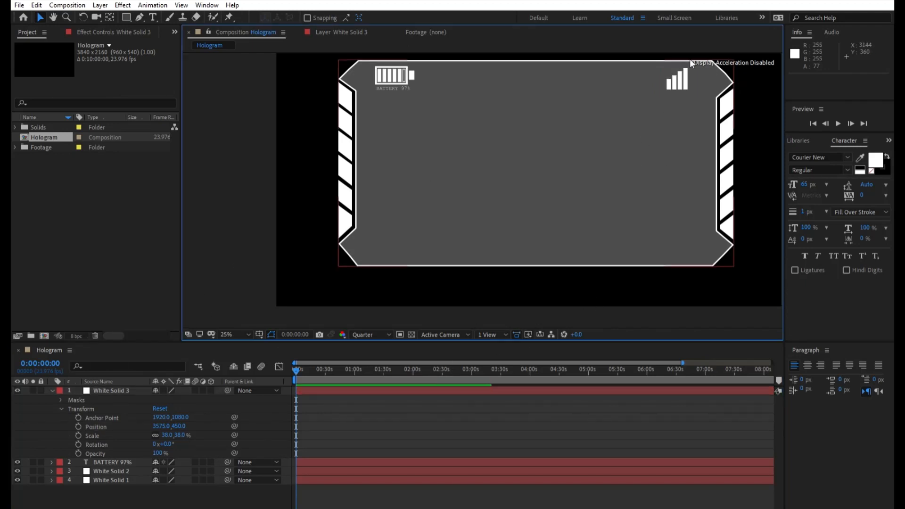
Step: Reduce the scale of the signal-bars layer to 28%
click(111, 390)
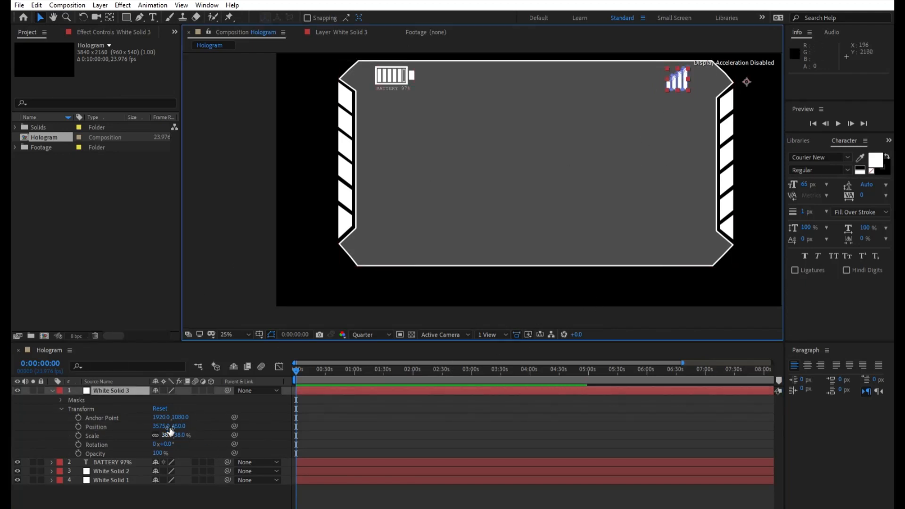
drag(171, 431, 166, 431)
click(229, 226)
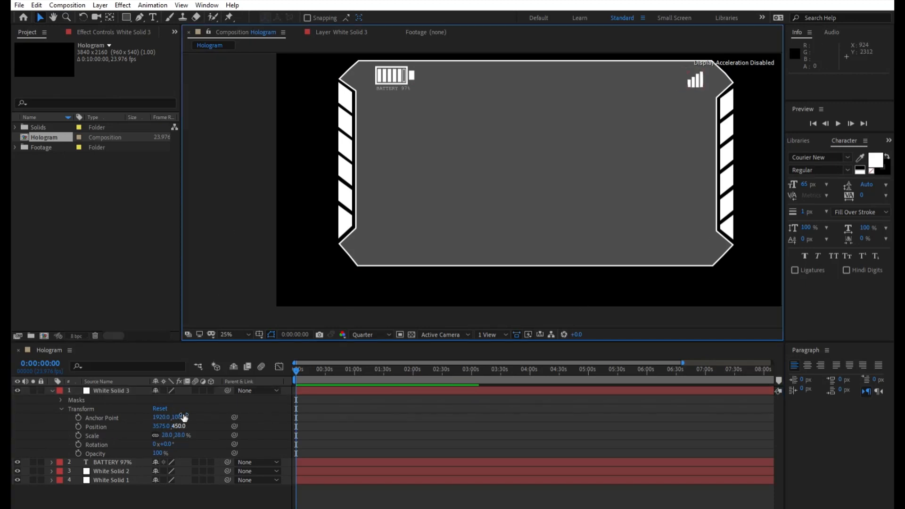
Step: Shift the signal bars to position 3519, 417, level with the battery icon
drag(182, 420, 161, 412)
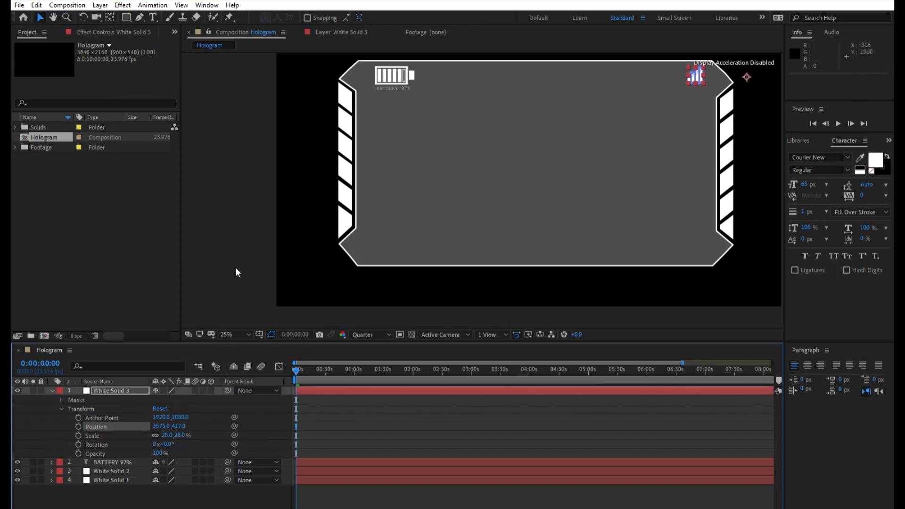
click(236, 268)
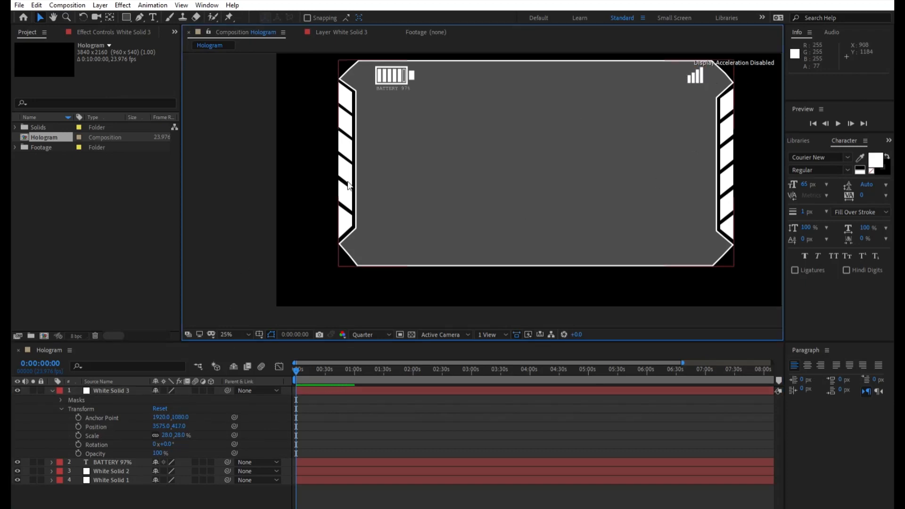
drag(165, 424, 162, 416)
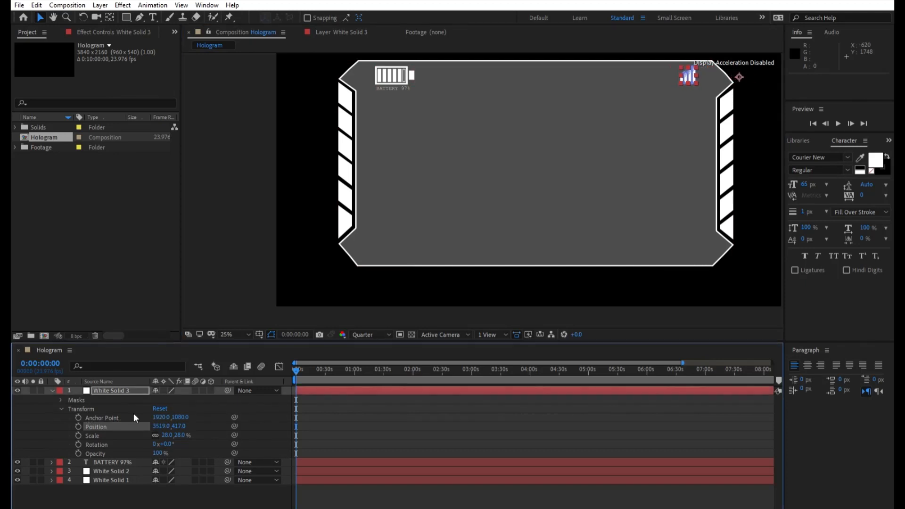
click(189, 250)
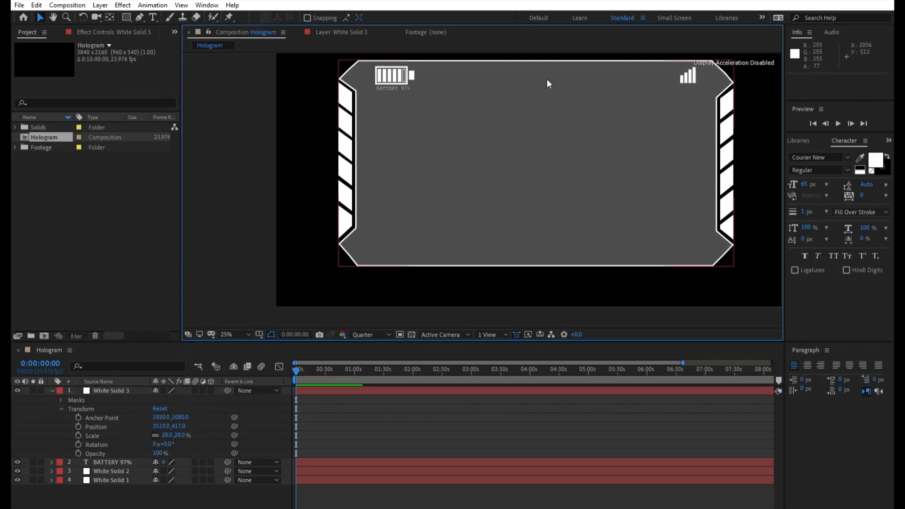
Step: Add the text label "INTERNET" directly below the signal bars
click(153, 17)
click(683, 84)
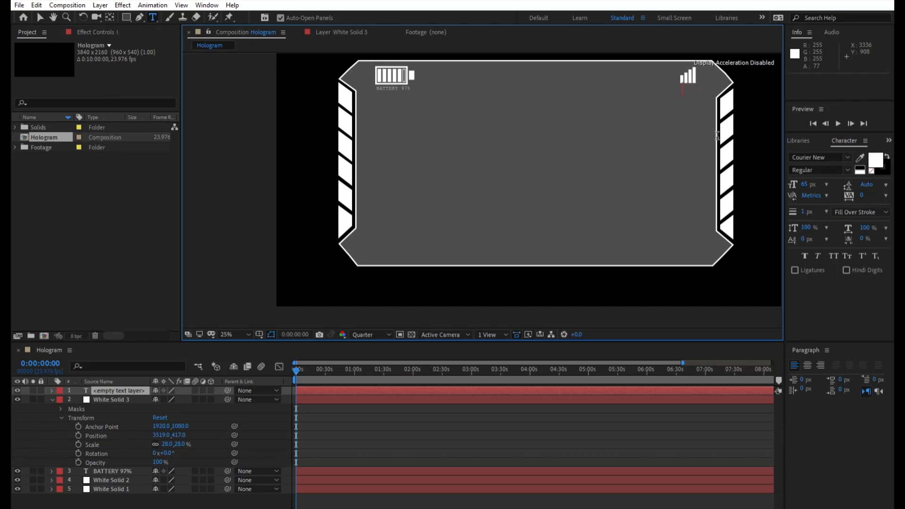
text(INTERNET)
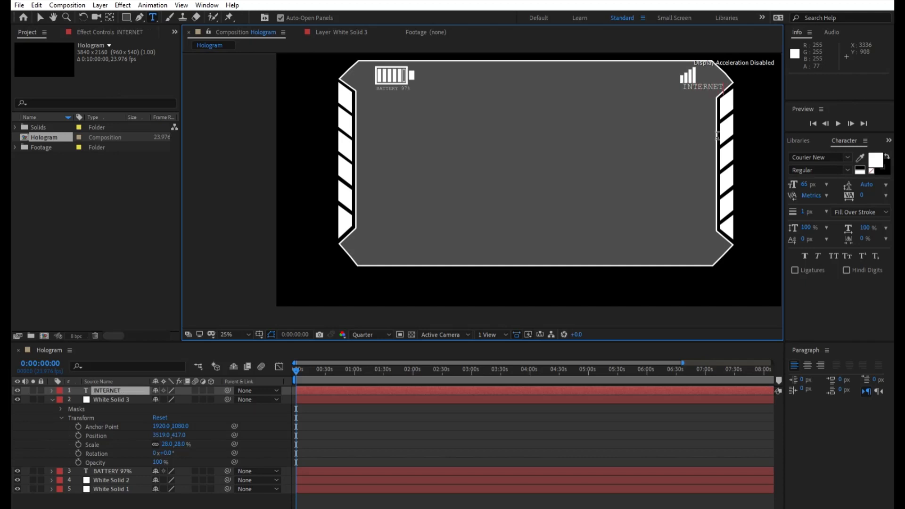
Step: Scale the INTERNET label to 57% and set its anchor point to 0, -4
click(51, 390)
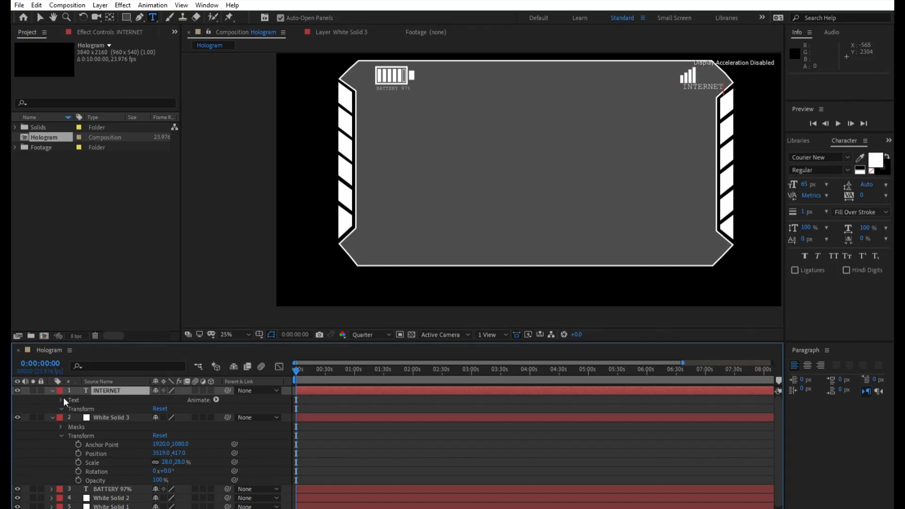
click(60, 409)
mouse_move(172, 430)
mouse_down()
mouse_move(156, 429)
mouse_move(165, 415)
mouse_up()
key(Caps_Lock)
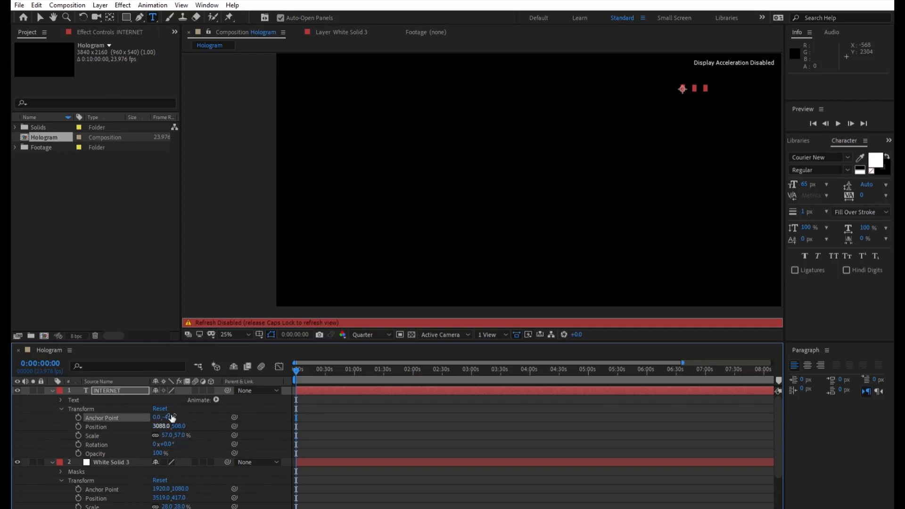
key(Caps_Lock)
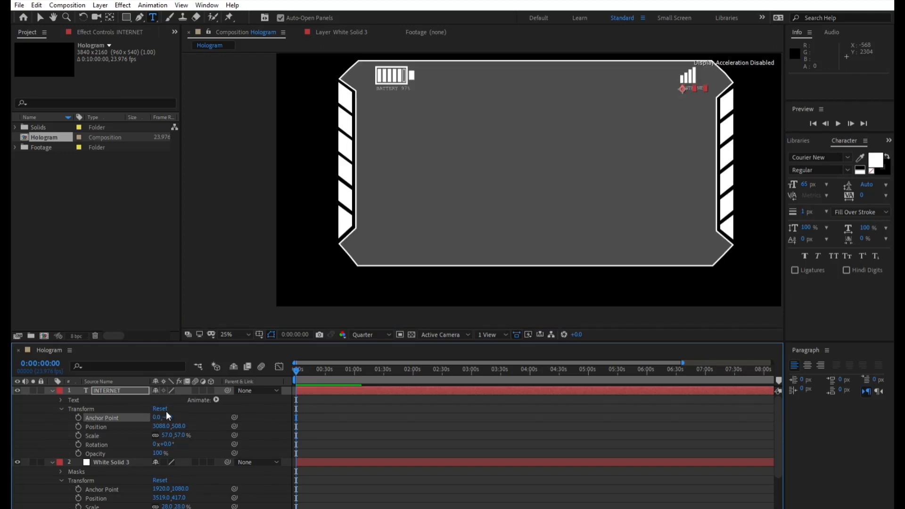
Step: Centre the INTERNET label under the signal bars by setting its position to 3046, 495
drag(168, 422, 176, 415)
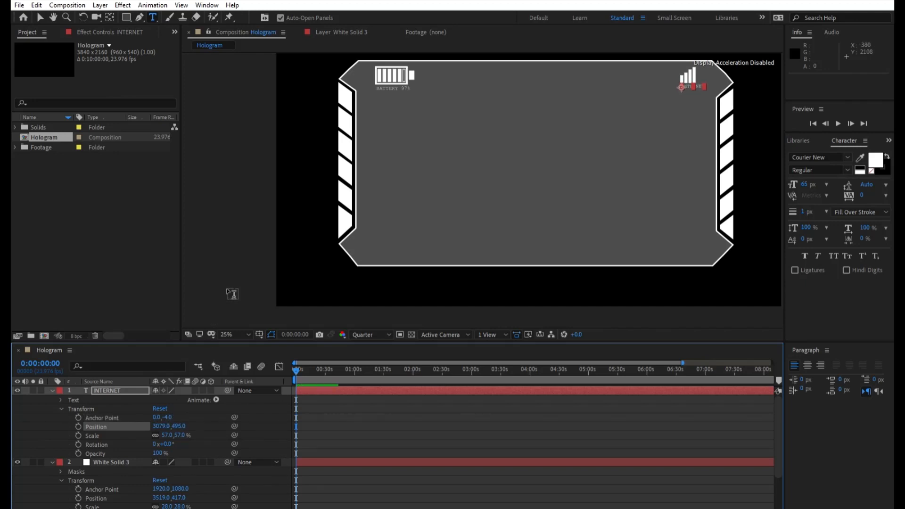
click(41, 17)
click(211, 126)
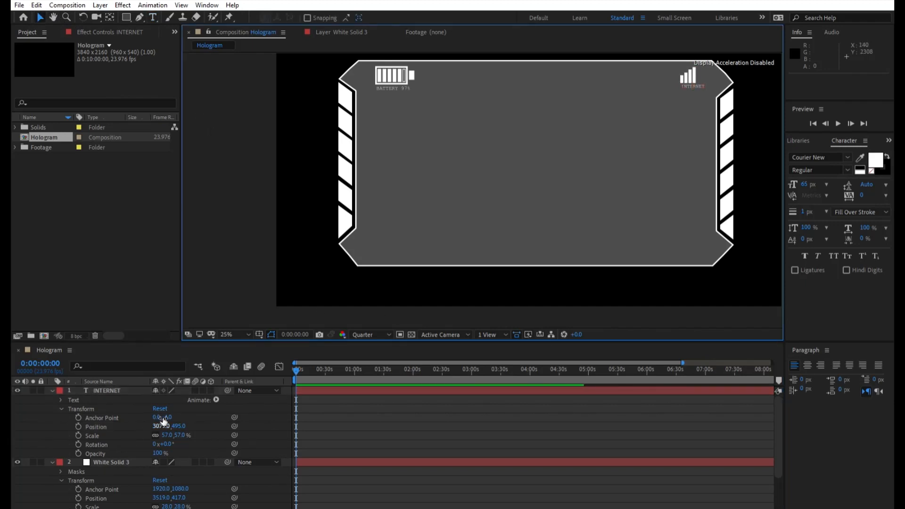
drag(160, 426, 152, 425)
click(248, 279)
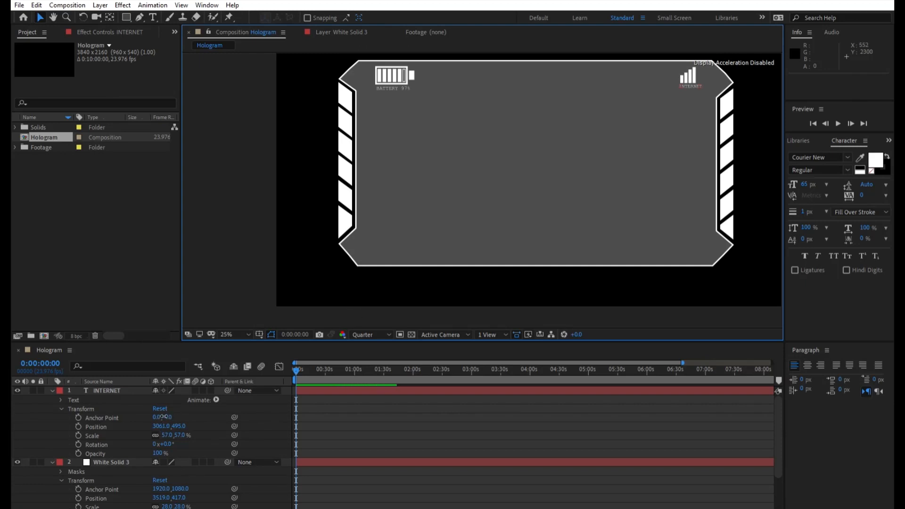
drag(160, 426, 156, 417)
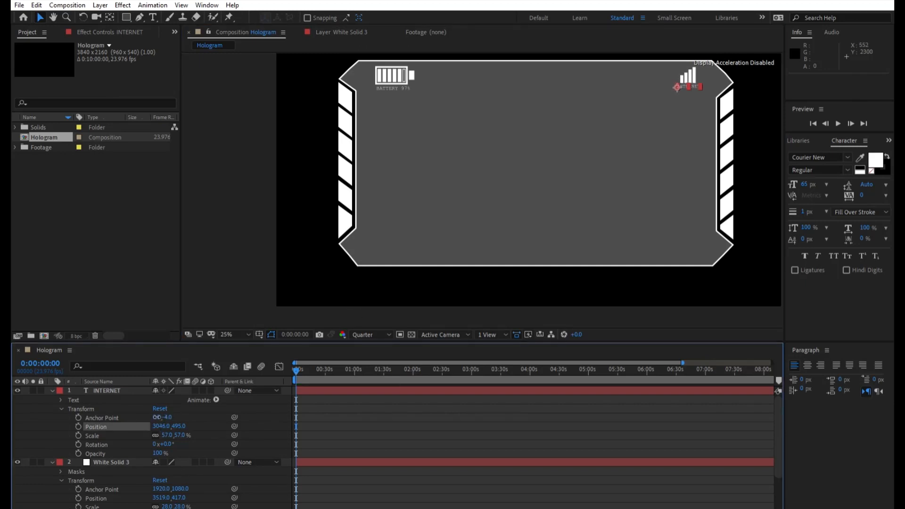
click(234, 276)
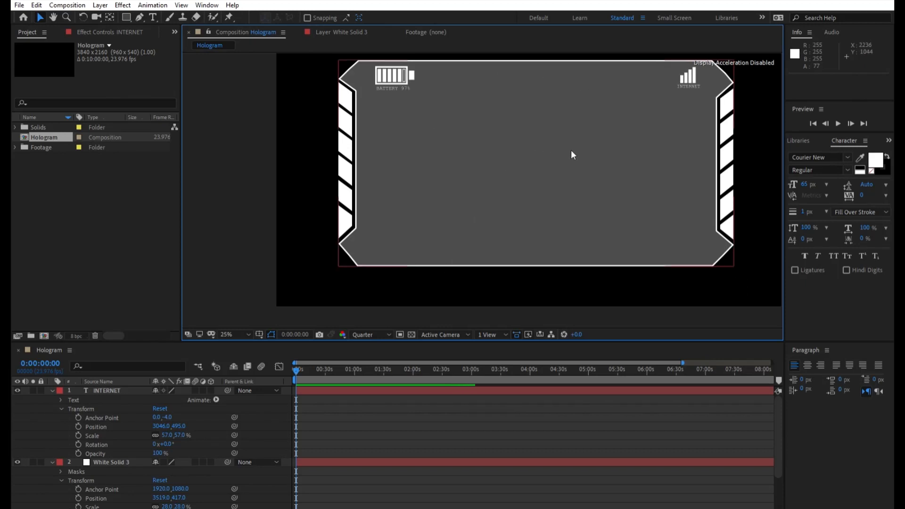
Step: Collapse the properties of the INTERNET and White Solid 3 layers and add a new composition-sized white solid above all layers
click(52, 390)
click(52, 399)
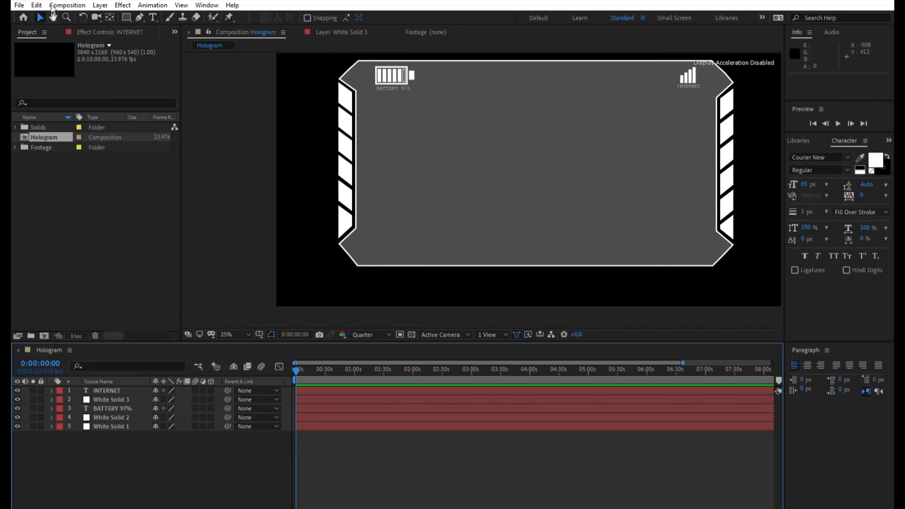
click(261, 109)
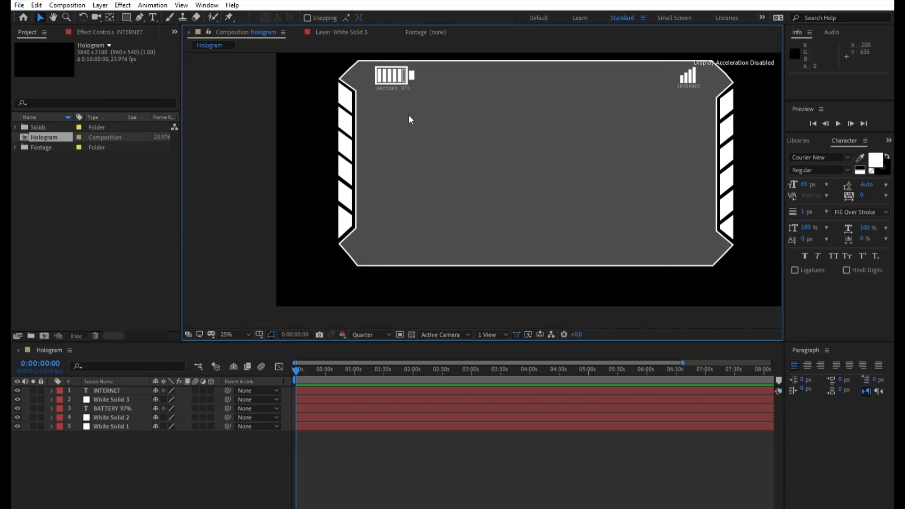
key(ctrl+y)
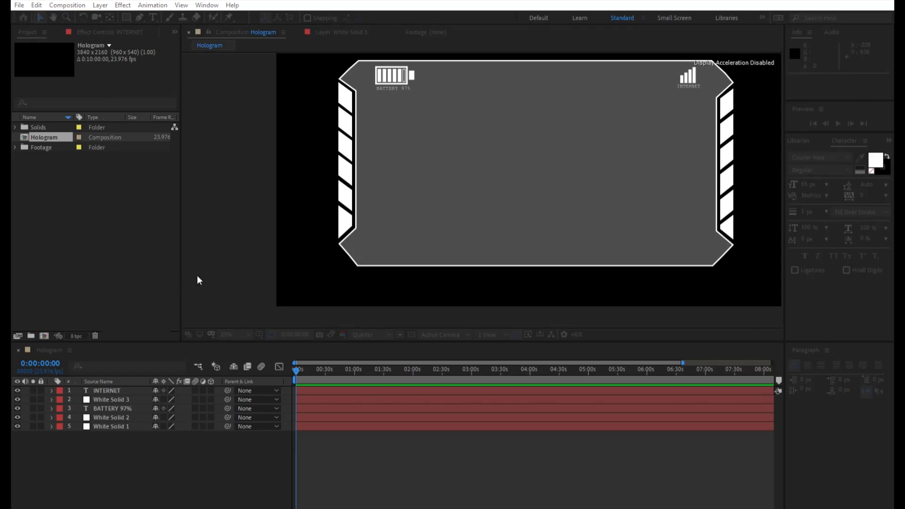
click(230, 295)
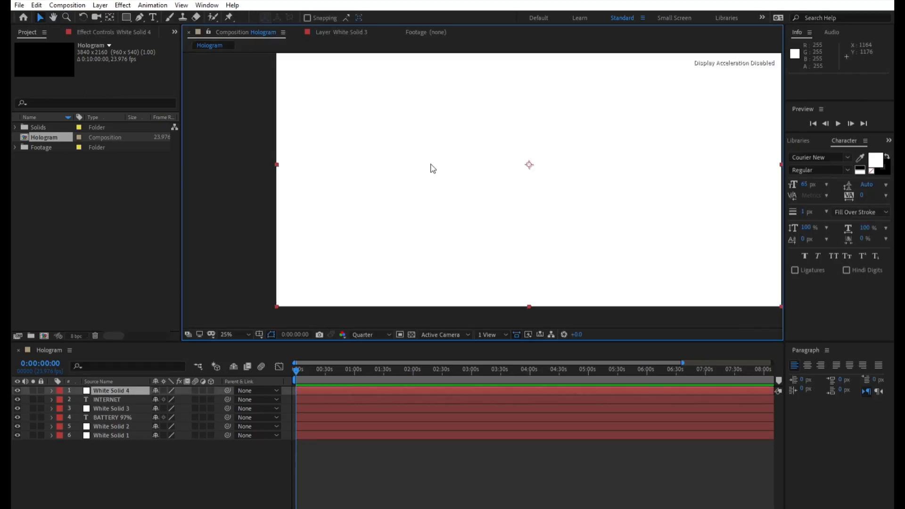
Step: Draw a wide rectangular mask about 1192 × 188 px on the new solid below the battery indicator, and open the solid in its layer view
click(126, 17)
mouse_move(380, 123)
mouse_down()
mouse_move(550, 168)
mouse_move(617, 160)
mouse_move(638, 145)
mouse_move(594, 145)
mouse_move(560, 128)
mouse_move(540, 142)
mouse_up()
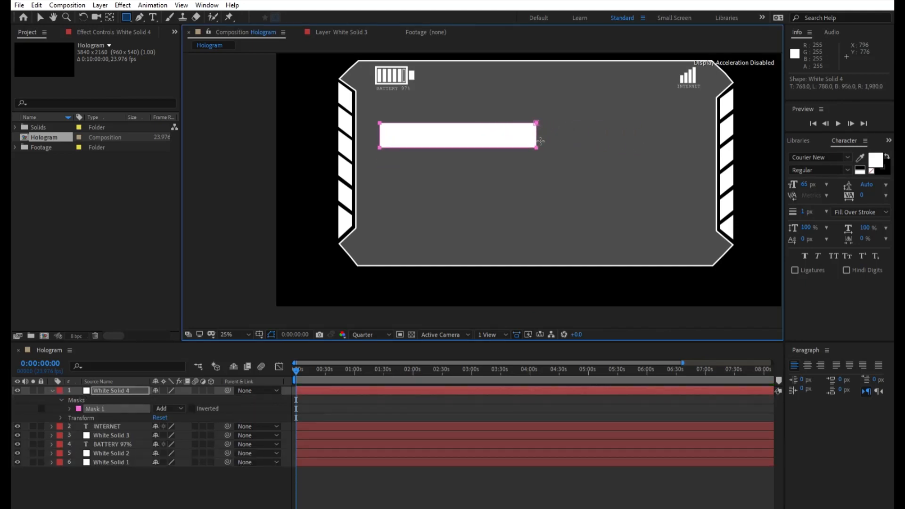
double_click(113, 387)
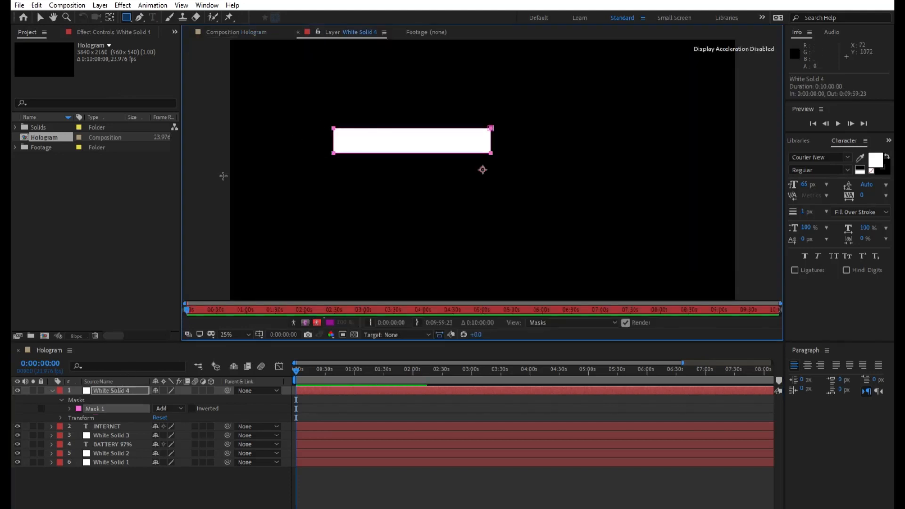
Step: Duplicate Mask 1 of the new solid and set the copy's mask mode to Subtract
click(102, 397)
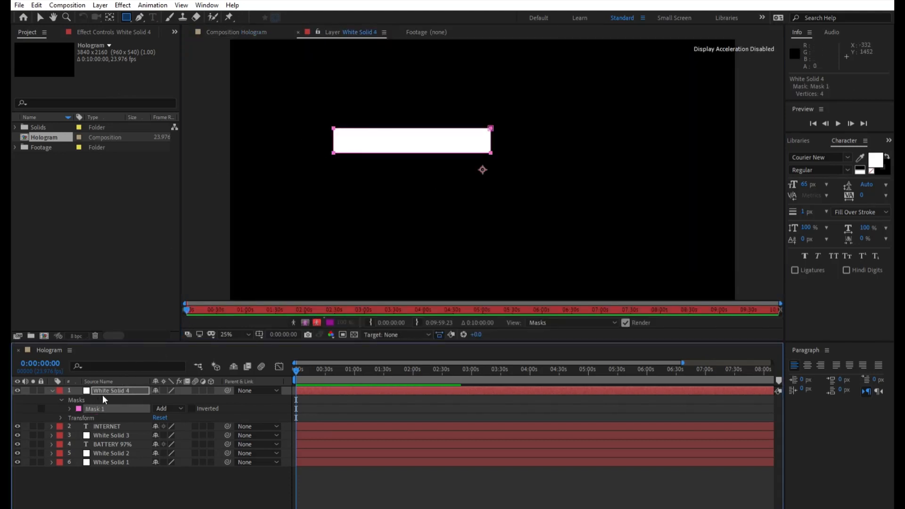
key(ctrl+d)
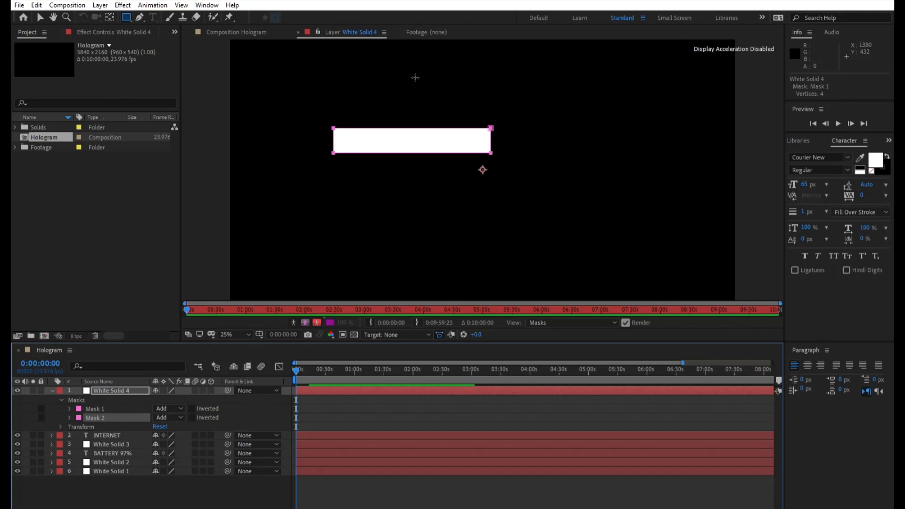
click(137, 399)
click(185, 438)
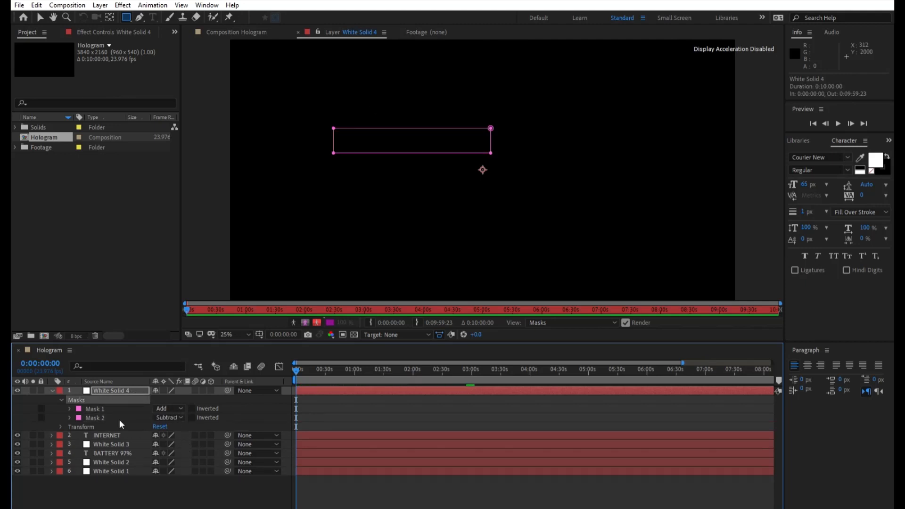
Step: Set the mask expansion of White Solid 4's Mask 2 to -15 pixels, switch to the Selection tool and deselect the mask
click(69, 417)
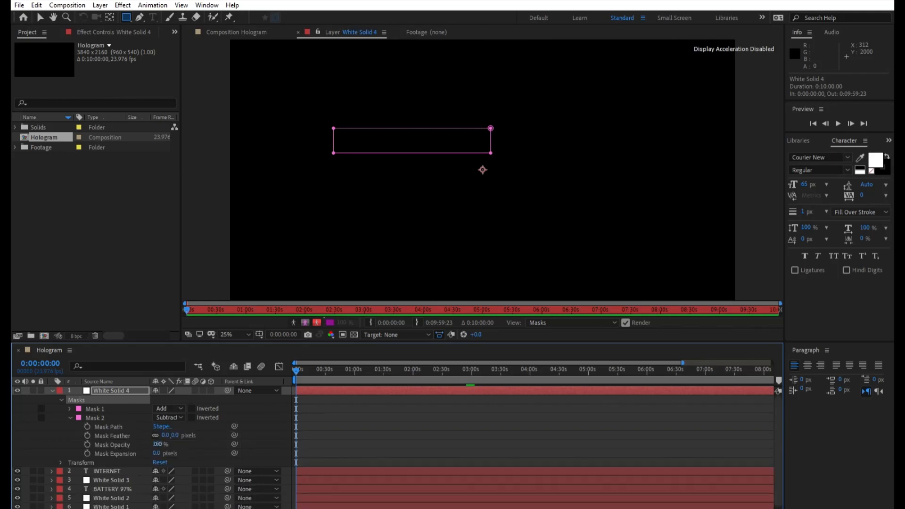
click(159, 452)
text(-15)
key(Return)
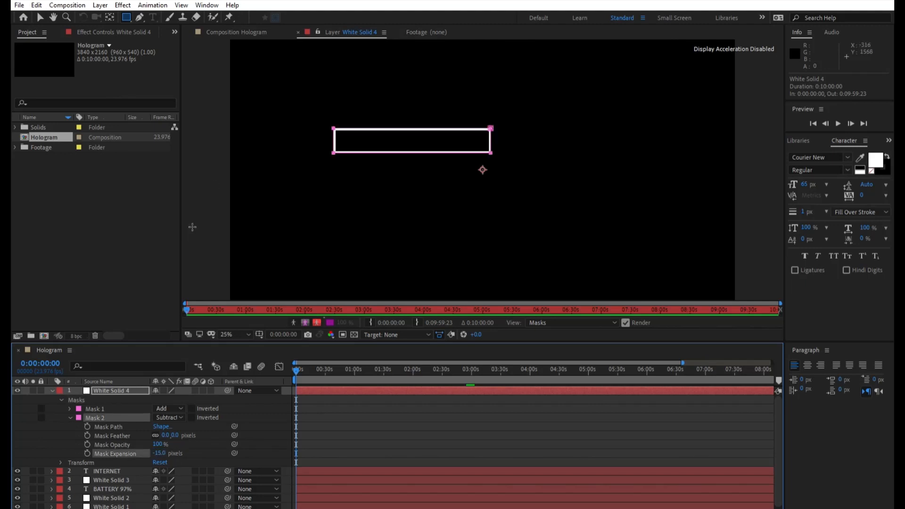
click(39, 17)
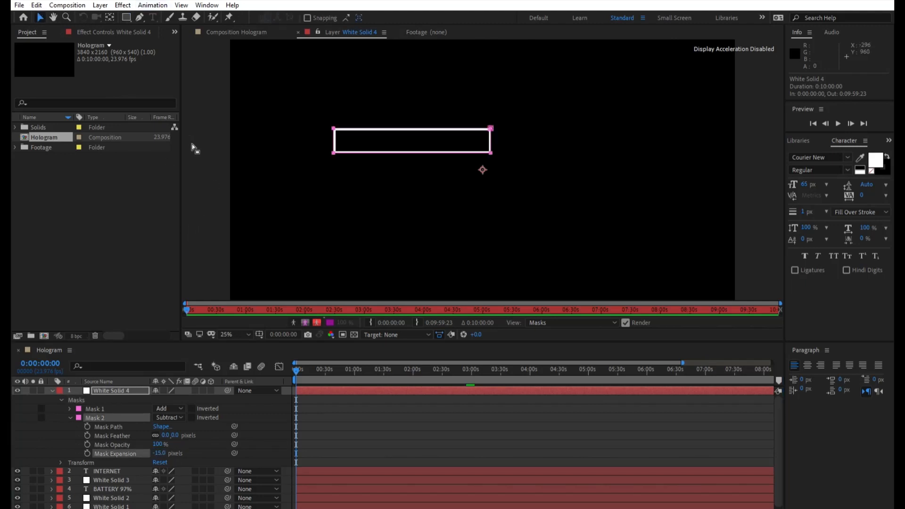
click(221, 211)
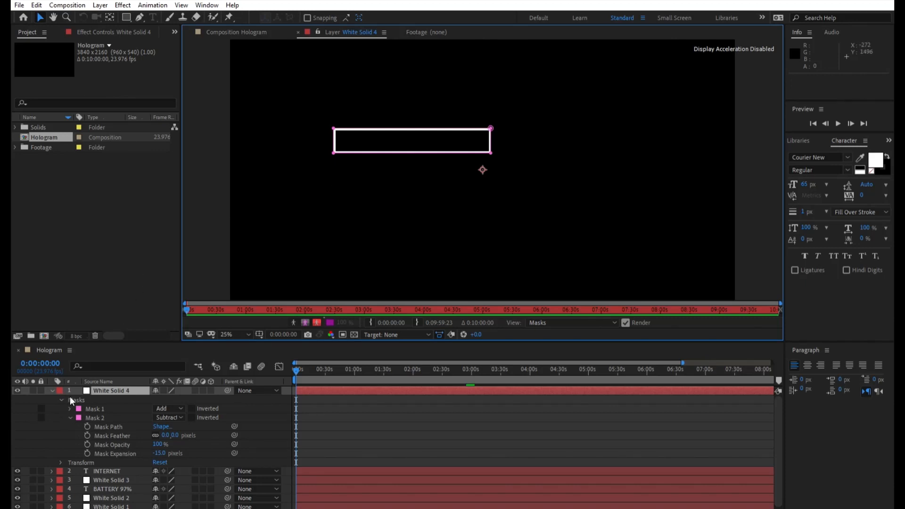
Step: Place a duplicate of Mask 1 below Mask 2 and set the copy's mask expansion to -41 pixels
click(89, 408)
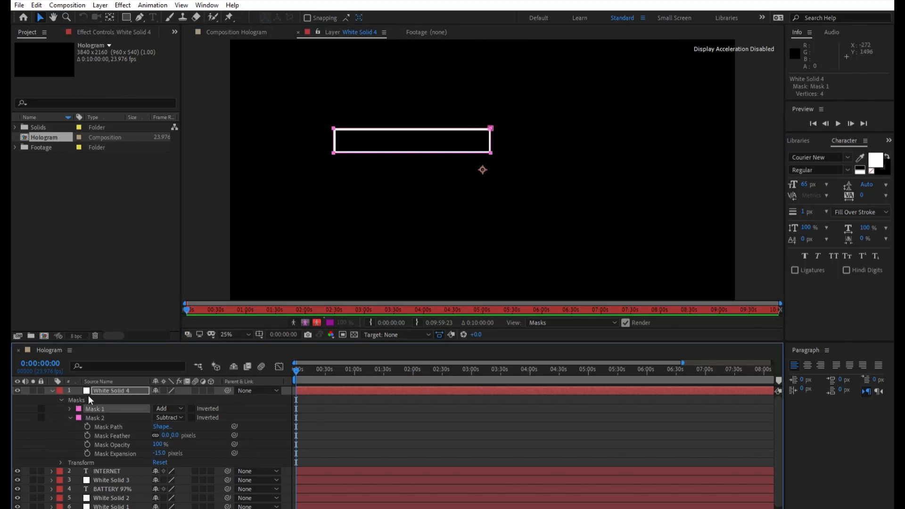
key(ctrl+d)
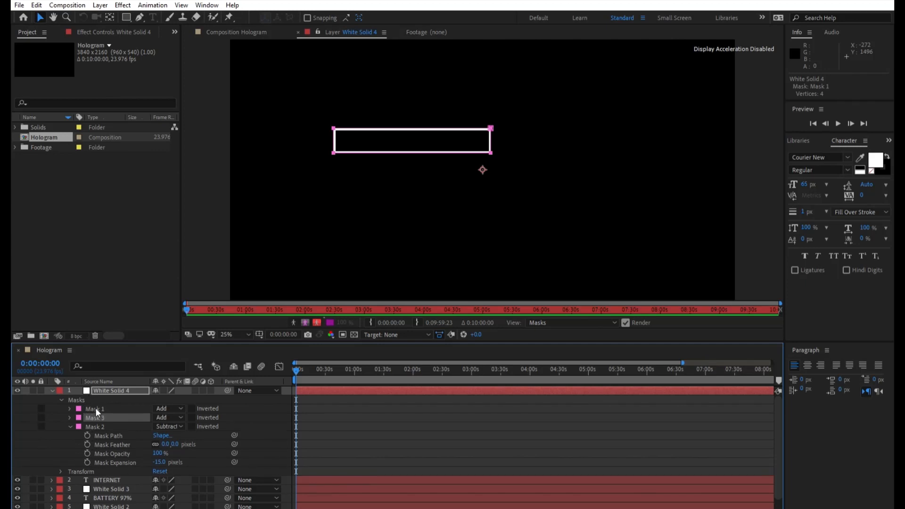
drag(96, 417, 92, 441)
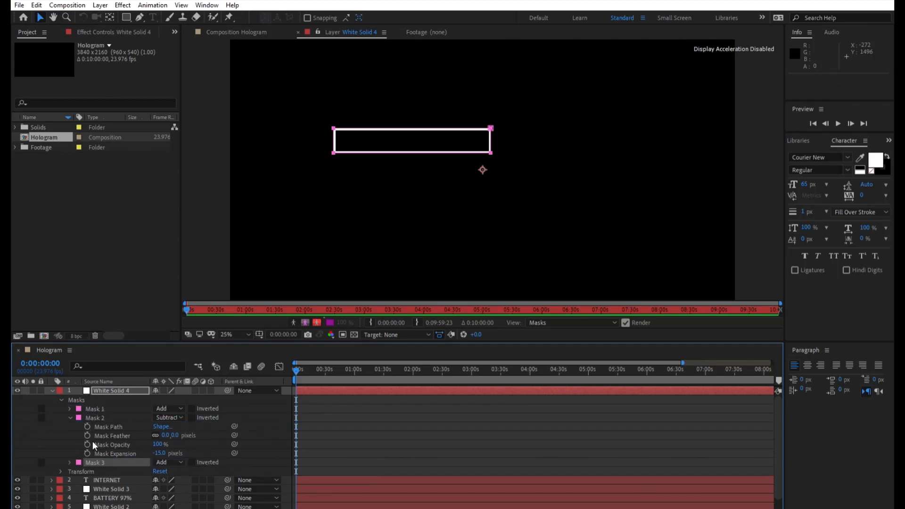
click(70, 418)
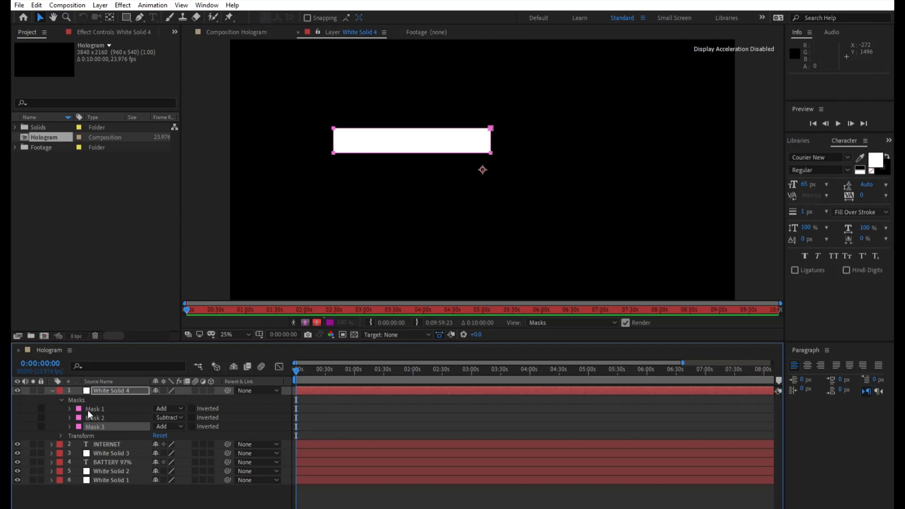
click(70, 426)
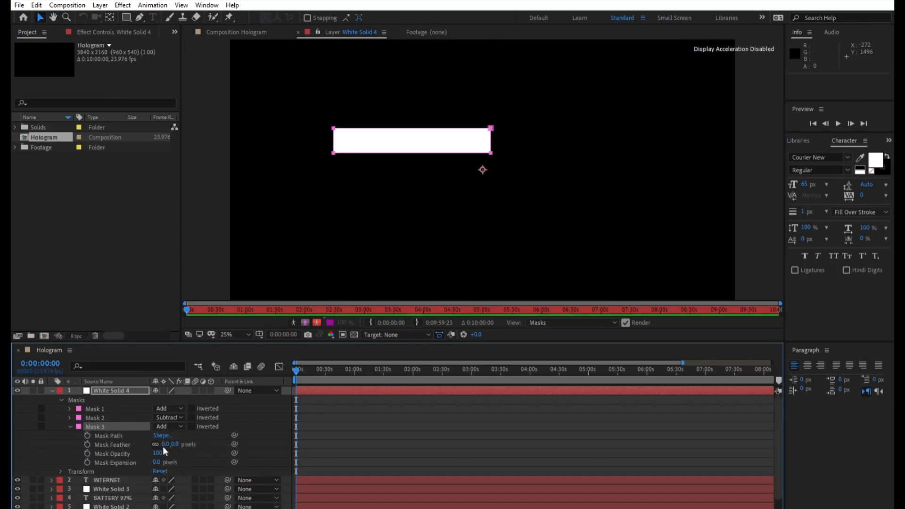
drag(157, 462, 137, 452)
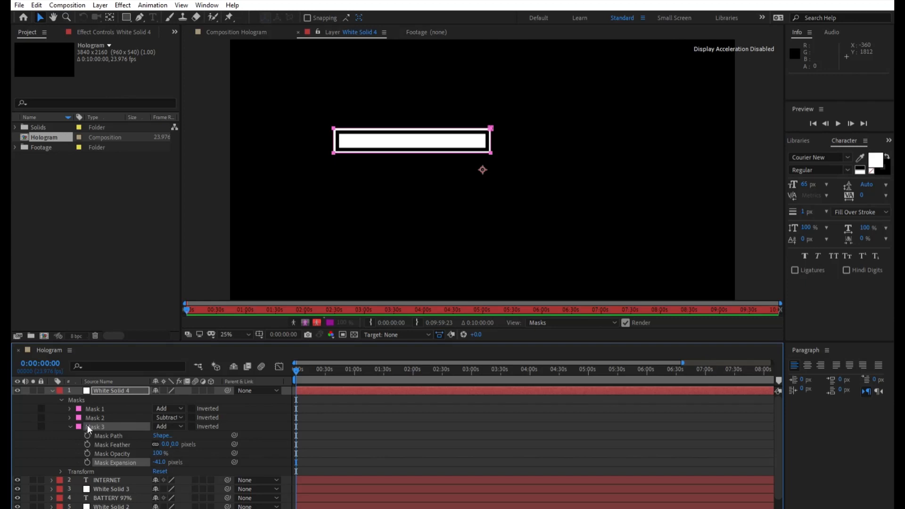
key(alt+m)
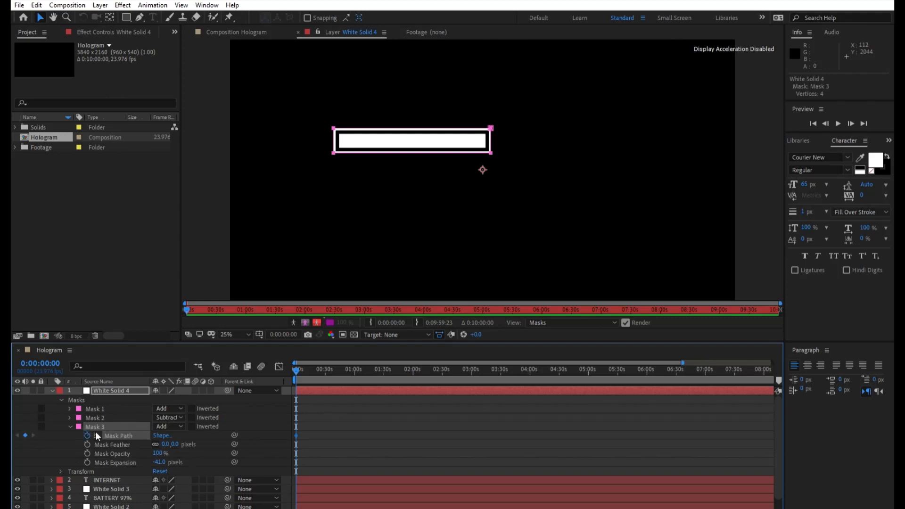
click(118, 389)
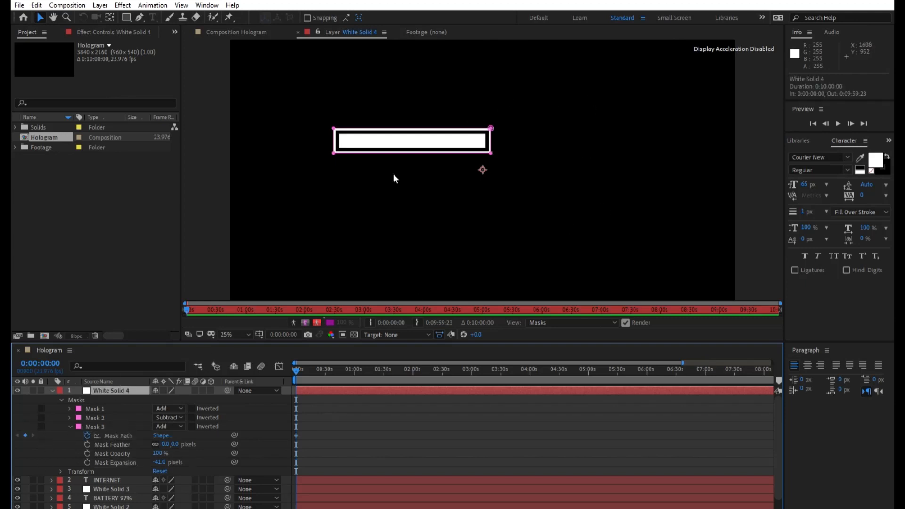
click(96, 426)
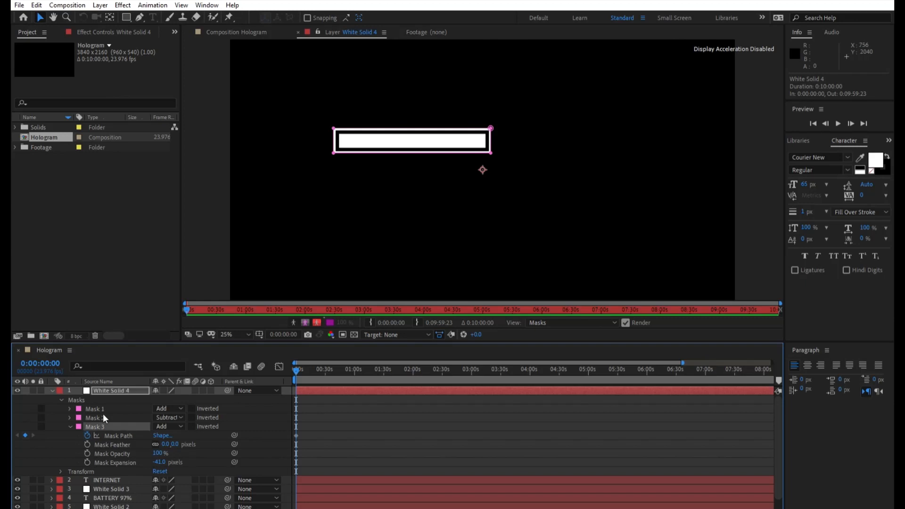
drag(500, 159, 484, 102)
key(Left)
key(Left)
key(Left)
key(Left)
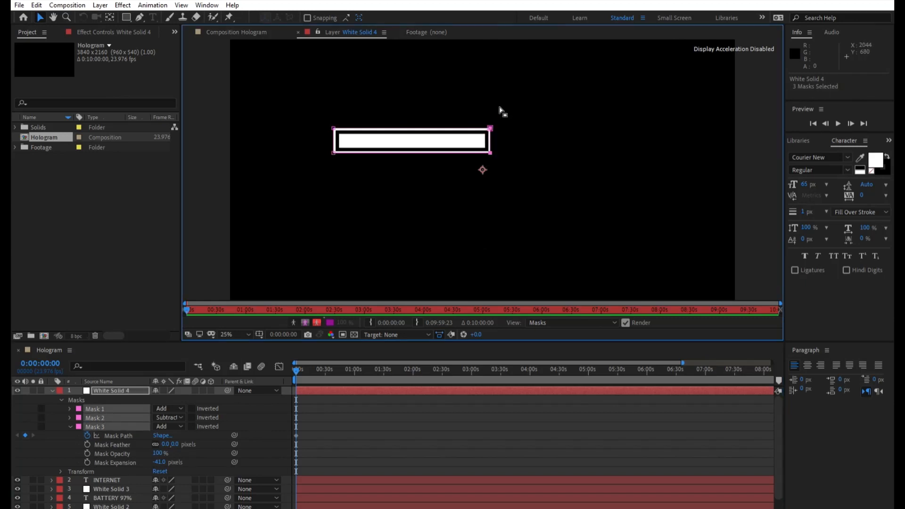
key(Right)
key(Right)
key(Right)
key(Right)
click(388, 136)
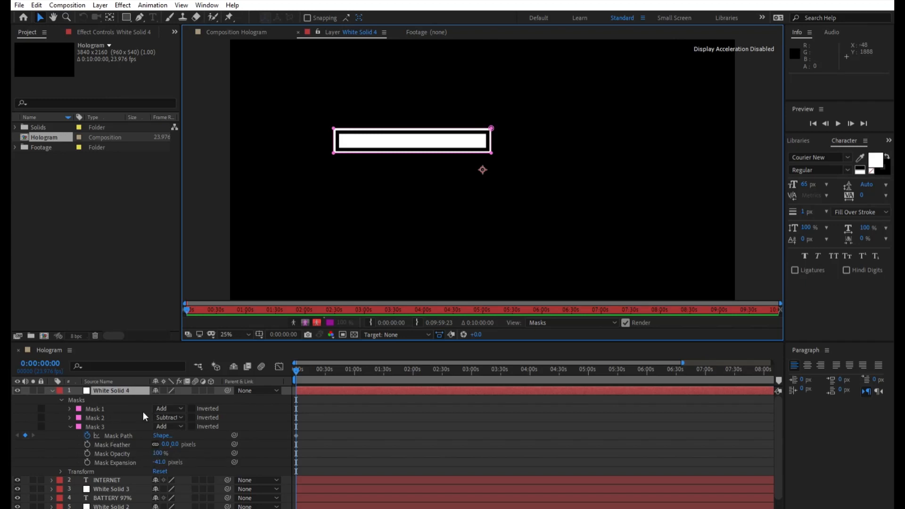
click(193, 417)
click(193, 417)
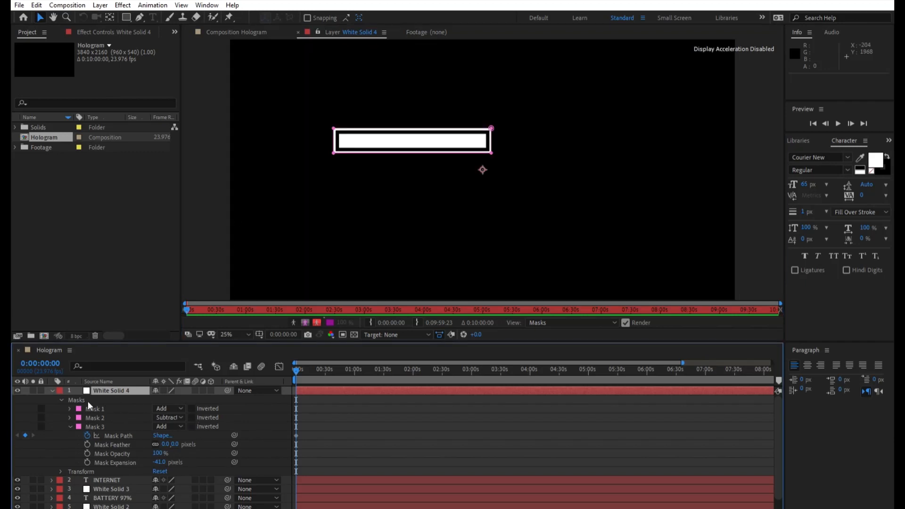
click(87, 425)
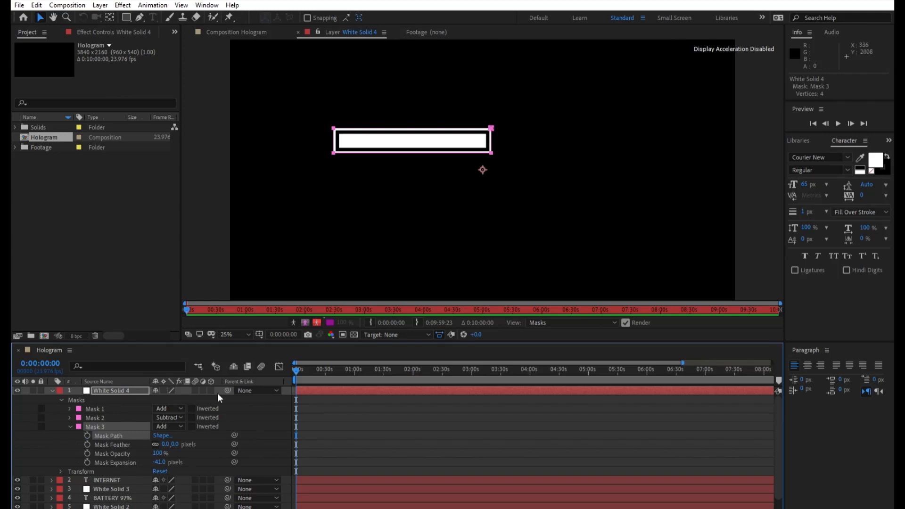
click(69, 421)
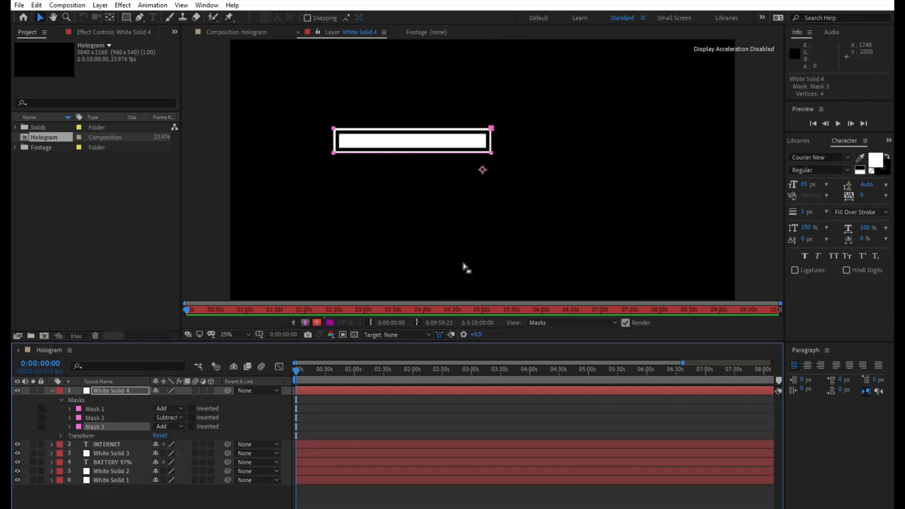
Step: Shift the whole Mask 3 to the right so its inner bar starts farther from the outline's left edge
key(period)
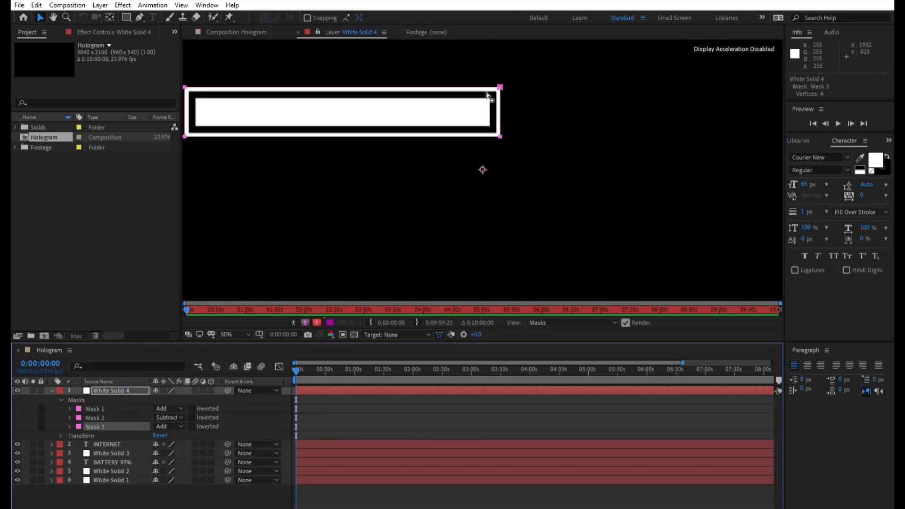
click(422, 114)
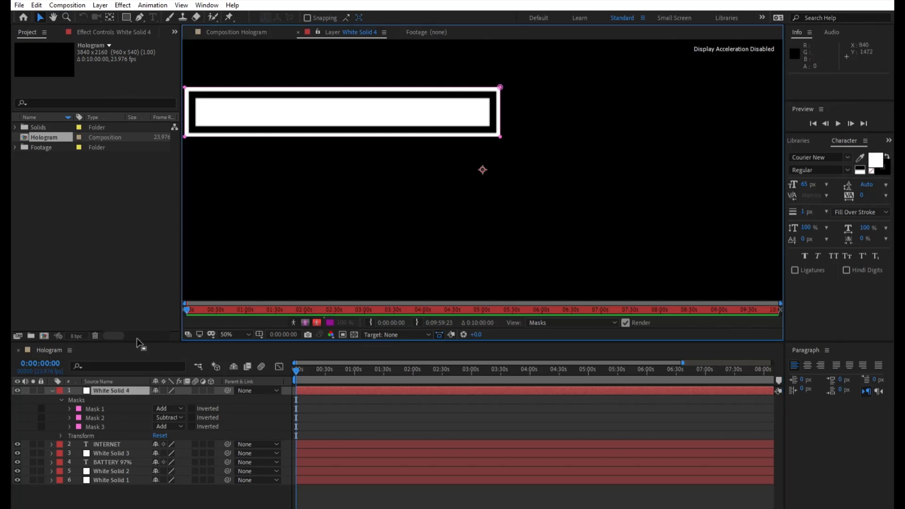
click(84, 425)
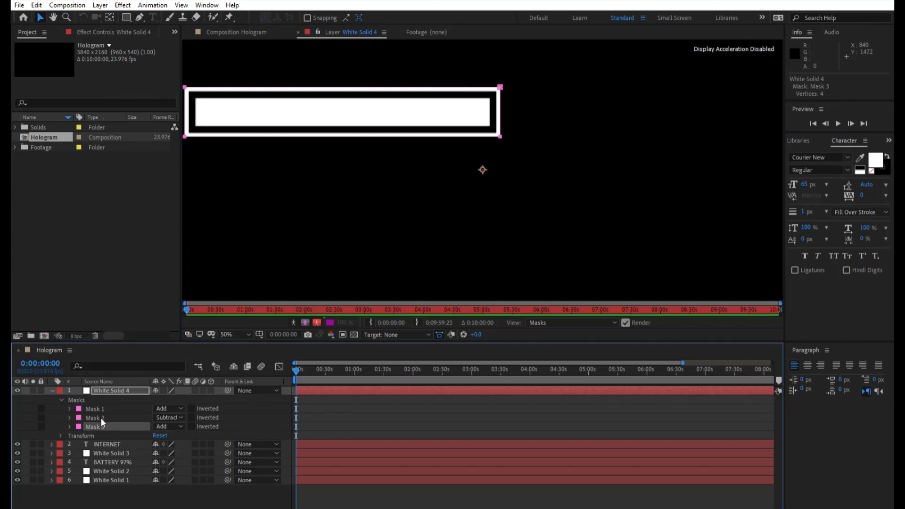
key(shift+Right)
key(shift+Right)
key(shift+Right)
key(shift+Right)
key(shift+Right)
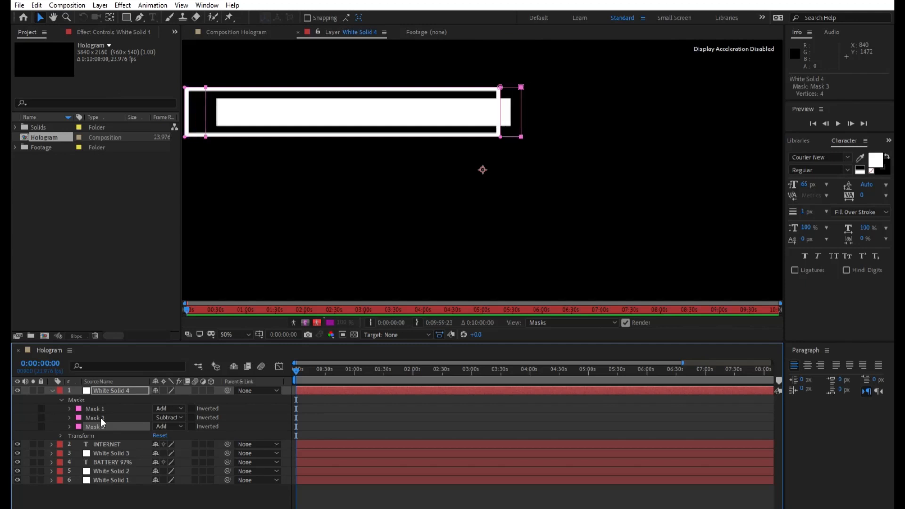
key(shift+Right)
key(shift+Right)
key(shift+Right)
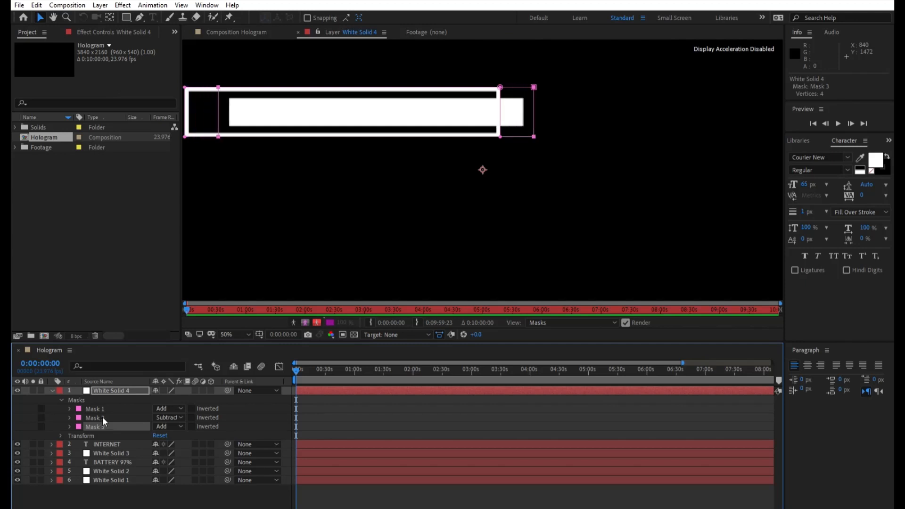
Step: Add a Mask Path keyframe for Mask 3 at 0:00:00:00 and move the mask's right edge left until the inner bar disappears
click(70, 426)
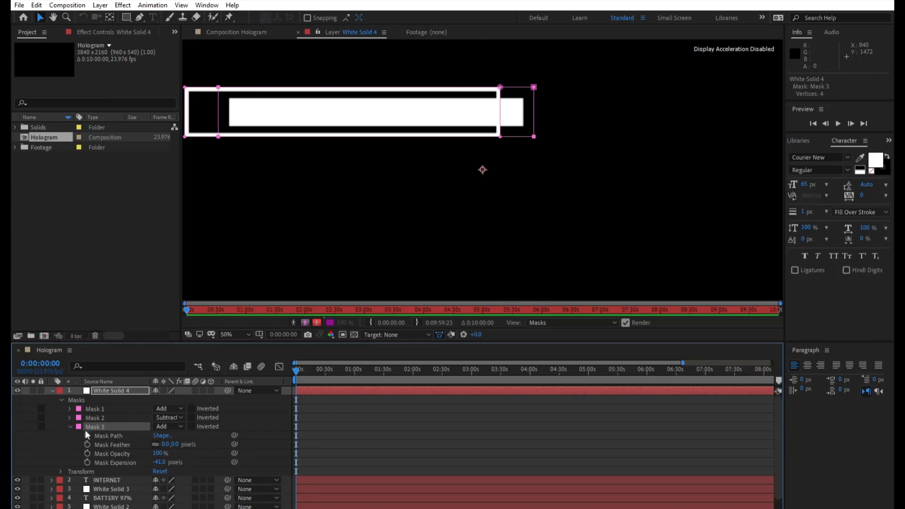
click(88, 435)
drag(561, 152, 521, 70)
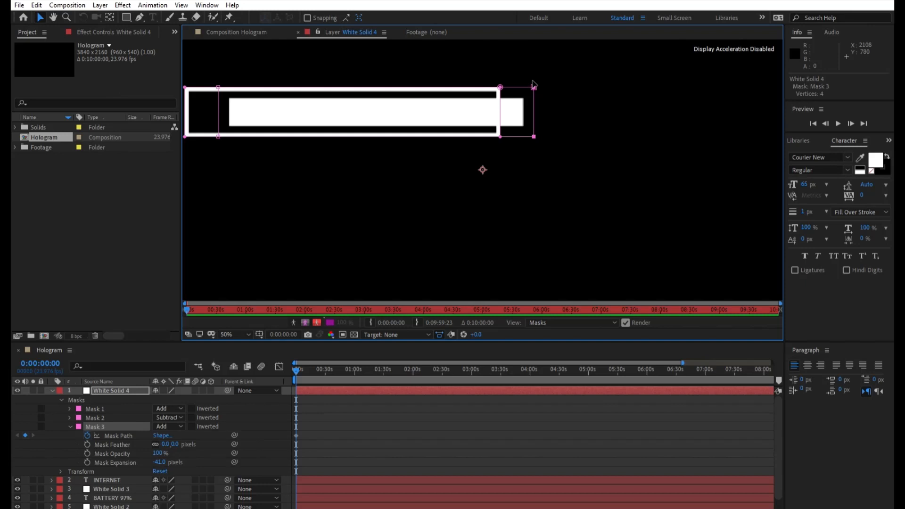
key(Left)
key(Left)
key(Left)
key(Left)
key(Left)
key(Left)
key(Left)
key(Left)
key(Left)
key(Left)
key(Left)
key(Left)
key(Left)
key(Left)
key(Left)
key(Left)
key(Left)
key(Left)
key(Left)
key(Left)
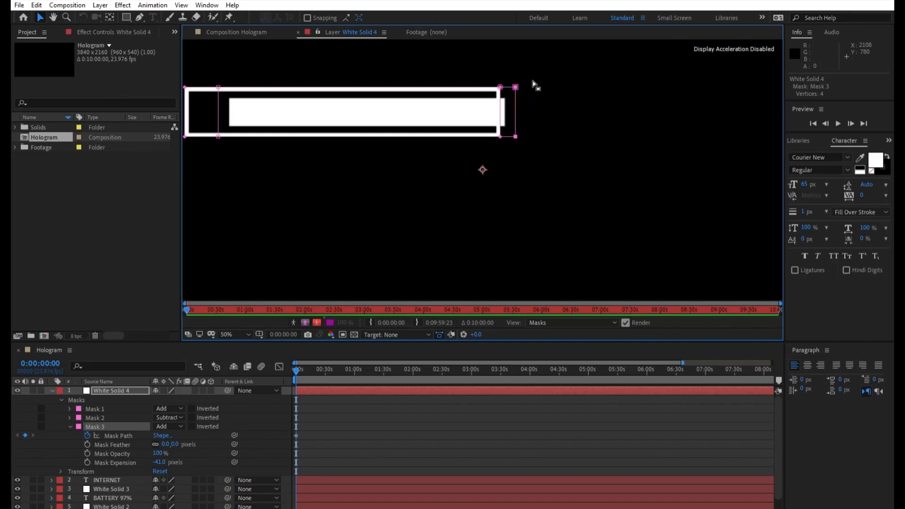
key(Left)
key(Left)
key(Left)
key(Left)
key(Left)
key(Left)
key(Left)
key(Left)
key(Left)
key(Left)
key(Left)
key(Left)
key(Left)
key(Left)
key(Left)
key(Left)
key(Left)
key(Left)
key(Left)
key(Left)
key(shift+Left)
key(shift+Left)
key(shift+Left)
key(shift+Left)
key(shift+Left)
key(shift+Left)
key(shift+Left)
key(shift+Left)
key(shift+Left)
key(shift+Left)
key(shift+Left)
key(shift+Left)
key(shift+Left)
key(shift+Left)
key(shift+Left)
key(shift+Left)
key(shift+Left)
key(shift+Left)
key(shift+Left)
key(shift+Left)
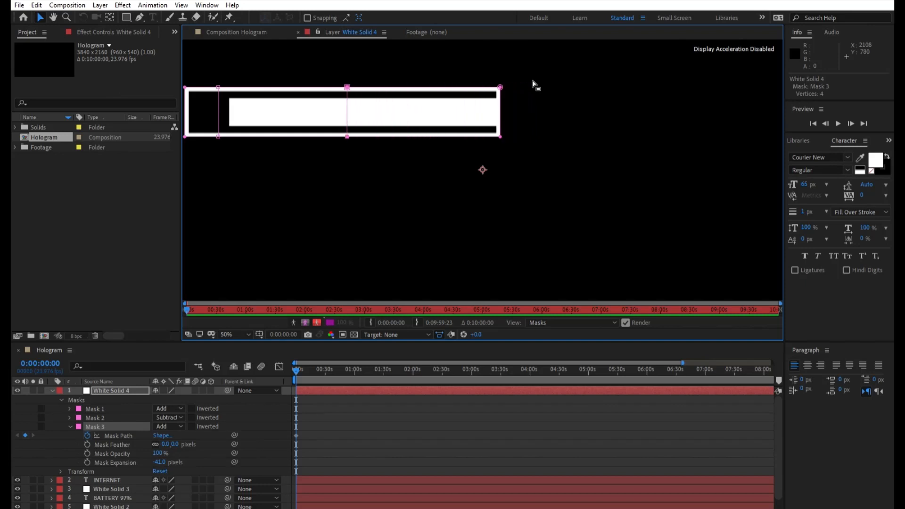
key(shift+Left)
key(shift+Left)
key(shift+Left)
key(shift+Left)
key(shift+Left)
key(shift+Left)
key(shift+Left)
key(shift+Left)
key(shift+Left)
key(shift+Left)
key(shift+Left)
key(shift+Left)
key(shift+Left)
key(shift+Left)
key(shift+Left)
key(shift+Left)
key(shift+Left)
key(shift+Left)
key(shift+Left)
key(shift+Left)
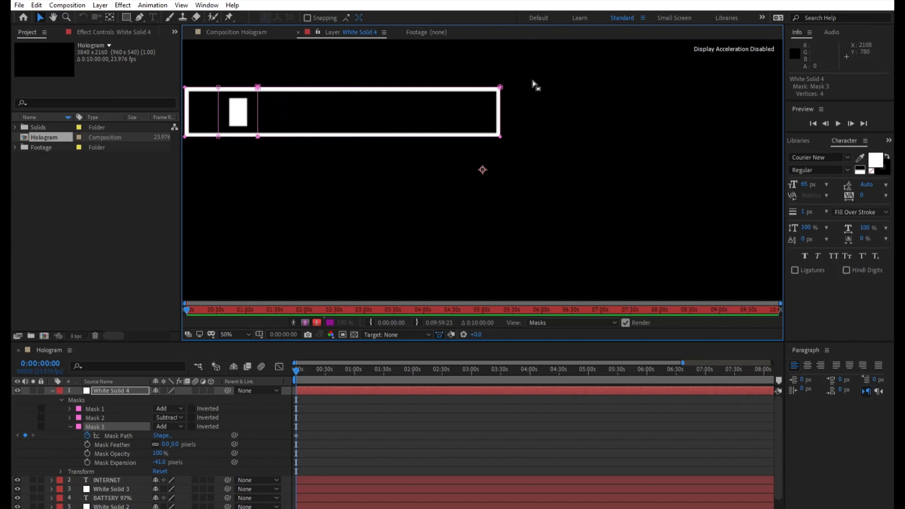
key(shift+Left)
key(shift+Left)
key(shift+Left)
key(shift+Left)
key(shift+Left)
key(shift+Left)
key(shift+Left)
key(shift+Left)
key(shift+Left)
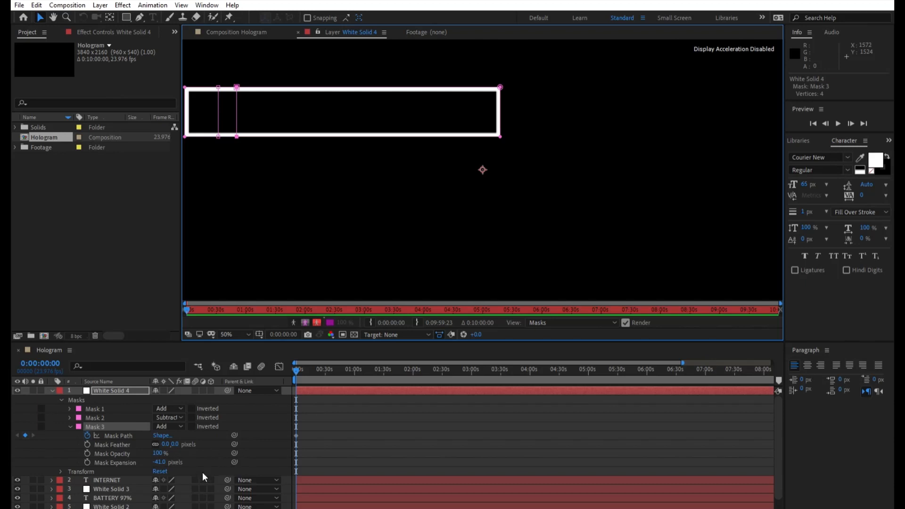
Step: Move Mask 3's left edge left so its inner bar starts just inside the outline's left end at 0:00:00:00
drag(173, 441, 167, 439)
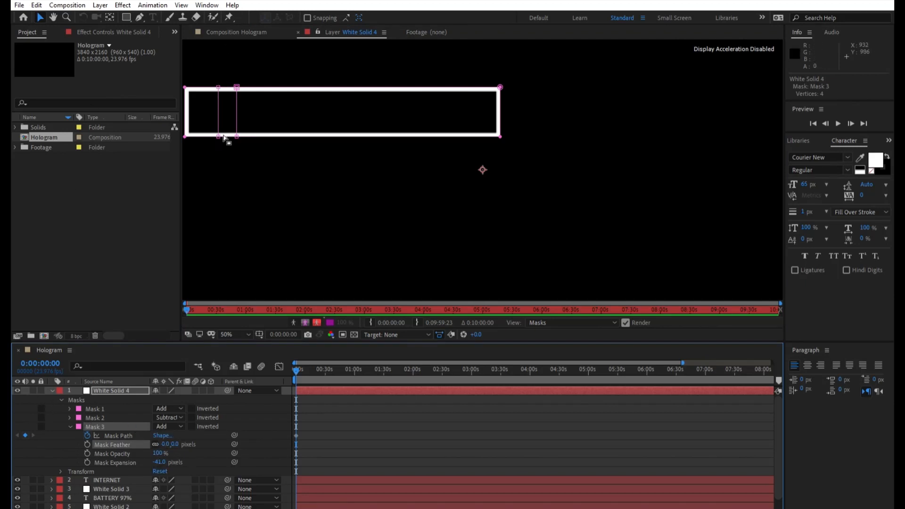
drag(226, 145, 211, 70)
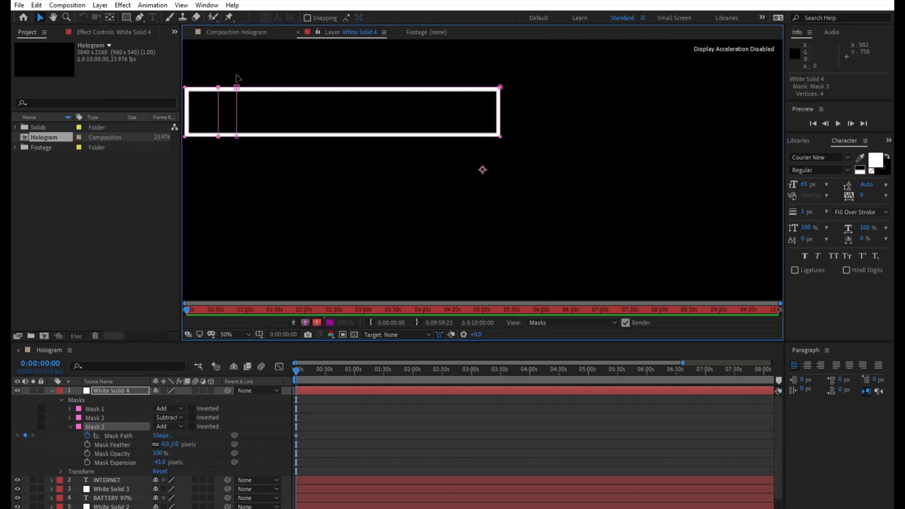
key(Left)
key(Left)
key(Left)
key(Left)
key(Left)
key(Left)
key(Left)
key(Left)
key(Left)
key(Left)
key(Left)
key(Left)
key(Left)
key(Left)
key(Left)
key(Left)
key(Left)
key(Left)
key(Left)
key(Left)
key(Left)
key(Left)
key(Left)
key(Left)
key(Left)
key(Left)
key(Left)
key(Left)
key(Left)
key(Left)
key(Left)
key(Left)
key(Left)
key(Left)
key(Left)
key(Left)
key(Left)
key(Left)
key(Left)
key(Left)
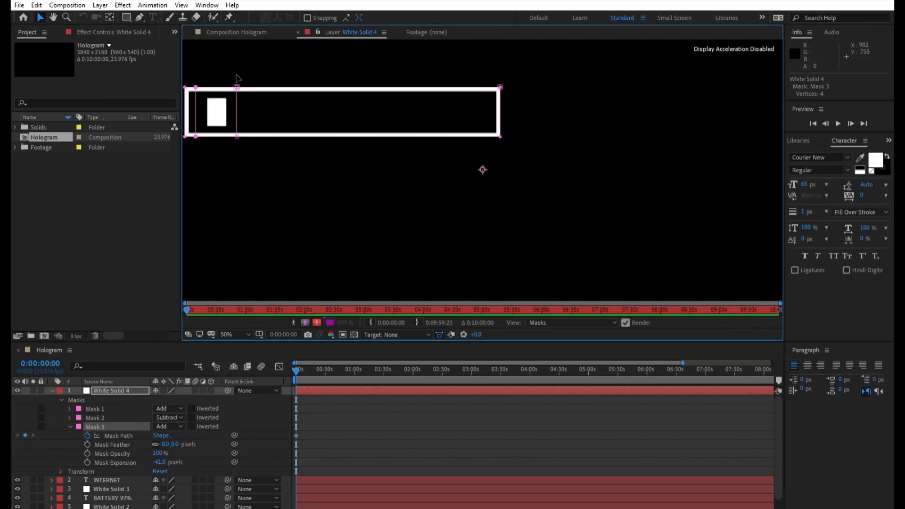
key(Left)
key(Left)
key(Left)
key(Left)
key(Left)
key(Left)
key(Left)
key(Left)
key(Left)
key(Left)
key(Left)
key(Left)
key(Left)
key(Left)
key(Left)
key(Left)
key(Left)
key(Left)
key(Left)
key(Left)
key(Left)
key(Left)
key(Left)
key(Left)
key(Left)
key(Left)
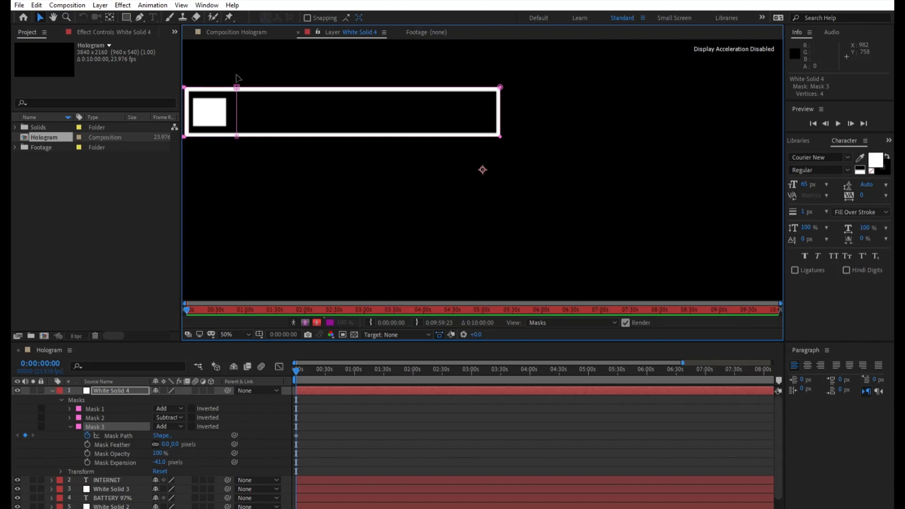
Step: Move Mask 3's right edge left at 0:00:00:00 until the loading bar's inner fill is empty
drag(252, 152, 214, 60)
key(Left)
key(Left)
key(Left)
key(Left)
key(Left)
key(Left)
key(Left)
key(Left)
key(Left)
key(Left)
key(Left)
key(Left)
key(Left)
key(Left)
key(Left)
key(Left)
key(Left)
key(Left)
key(Left)
key(Left)
key(Left)
key(Left)
key(Left)
key(Left)
key(Left)
key(Left)
key(Left)
key(Left)
key(Left)
key(Left)
key(Left)
key(Left)
key(Left)
key(Left)
key(Left)
key(Left)
key(Left)
key(Left)
key(Left)
key(Left)
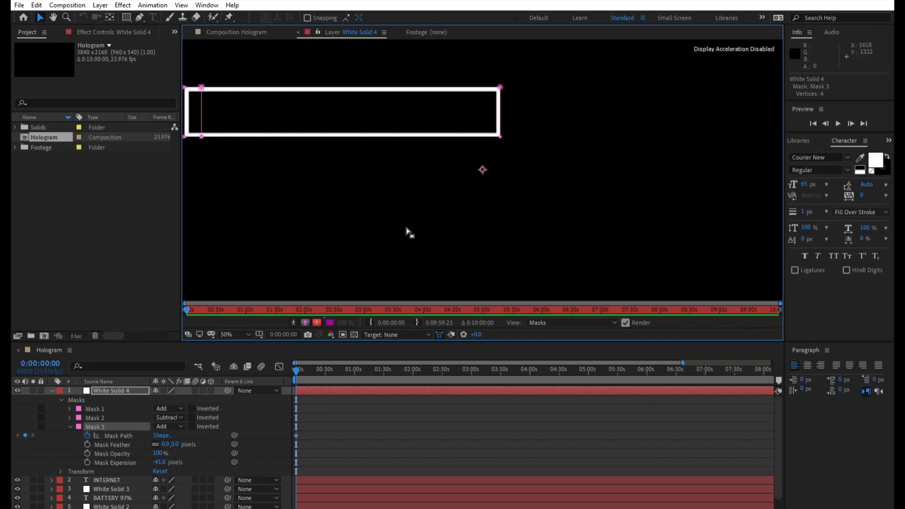
Step: At 0:00:22:16, extend Mask 3's right edge to the outline's right end, keyframing the loading bar as full
drag(297, 361, 319, 359)
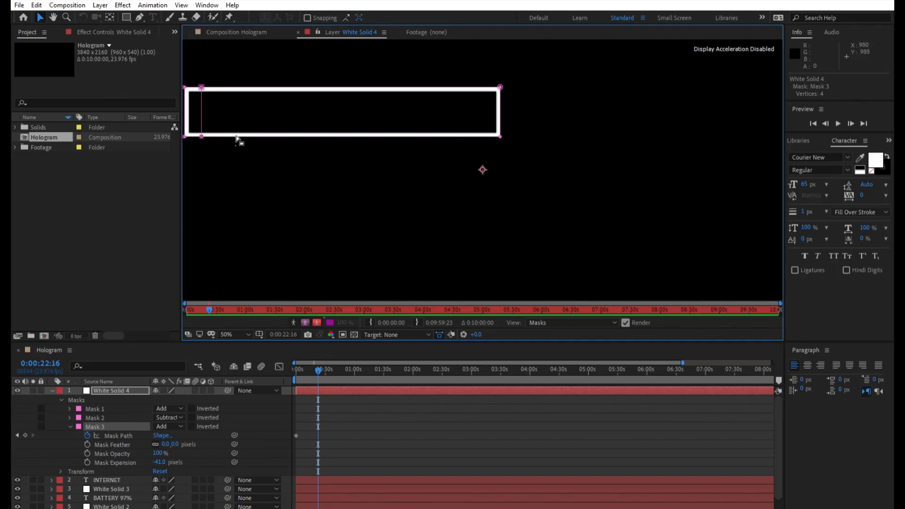
drag(235, 146, 196, 70)
key(shift+Right)
key(shift+Right)
key(shift+Right)
key(shift+Right)
key(shift+Right)
key(shift+Right)
key(shift+Right)
key(shift+Right)
key(shift+Right)
key(shift+Right)
key(shift+Right)
key(shift+Right)
key(shift+Right)
key(shift+Right)
key(shift+Right)
key(shift+Right)
key(shift+Right)
key(shift+Right)
key(shift+Right)
key(shift+Right)
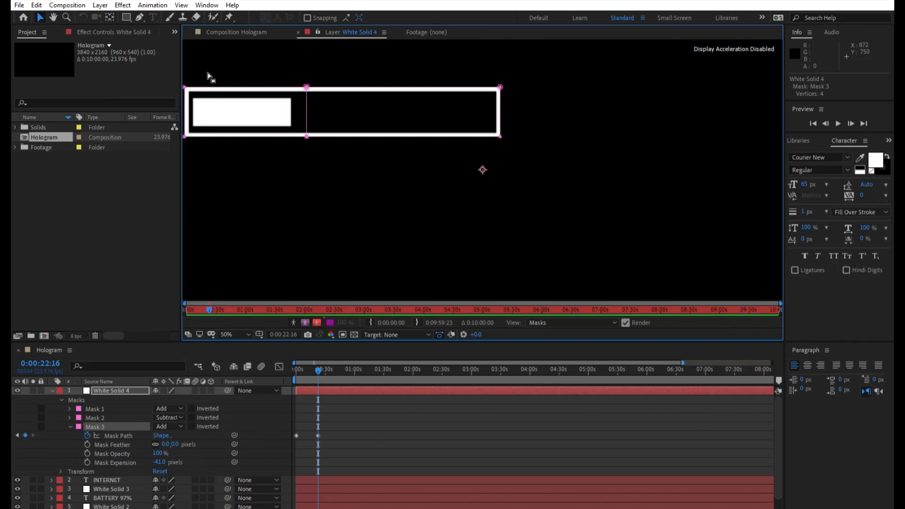
key(shift+Right)
key(shift+Right)
key(shift+Right)
key(shift+Right)
key(shift+Right)
key(shift+Right)
key(shift+Right)
key(shift+Right)
key(shift+Right)
key(shift+Right)
key(shift+Right)
key(shift+Right)
key(shift+Right)
key(shift+Right)
key(shift+Right)
key(shift+Right)
key(shift+Right)
key(shift+Right)
key(shift+Right)
key(shift+Right)
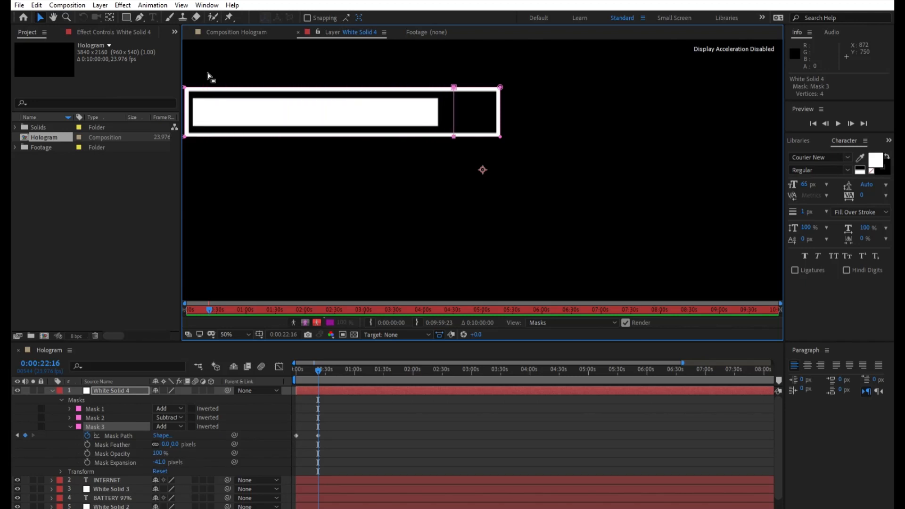
key(shift+Right)
key(shift+Right)
key(shift+Right)
key(shift+Right)
key(shift+Right)
key(shift+Right)
key(shift+Right)
key(shift+Right)
key(shift+Right)
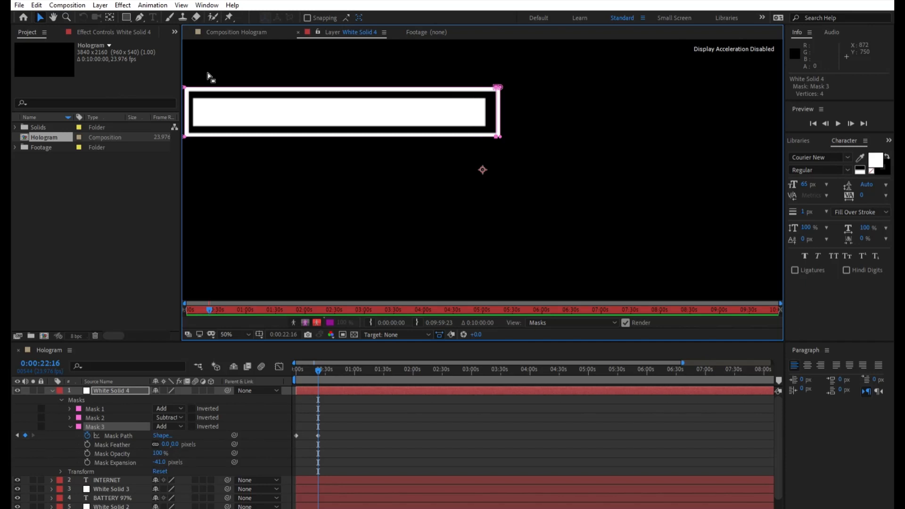
Step: Nudge Mask 3's right edge further right at 0:00:22:16 until the inner bar's end gap matches the gap at its start
key(shift+Right)
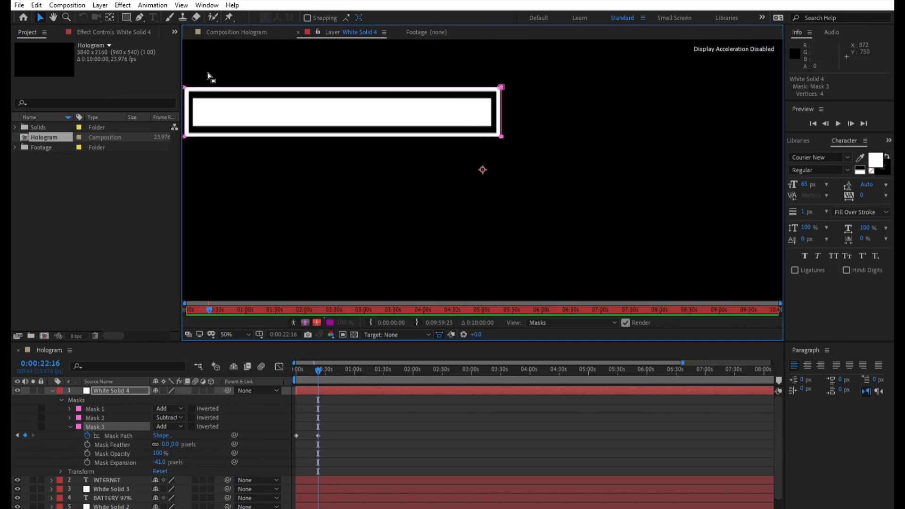
key(Right)
key(Right)
key(Right)
key(Right)
Step: Preview the loading bar's fill animation from 0:00:00:00
click(317, 372)
drag(318, 372, 287, 367)
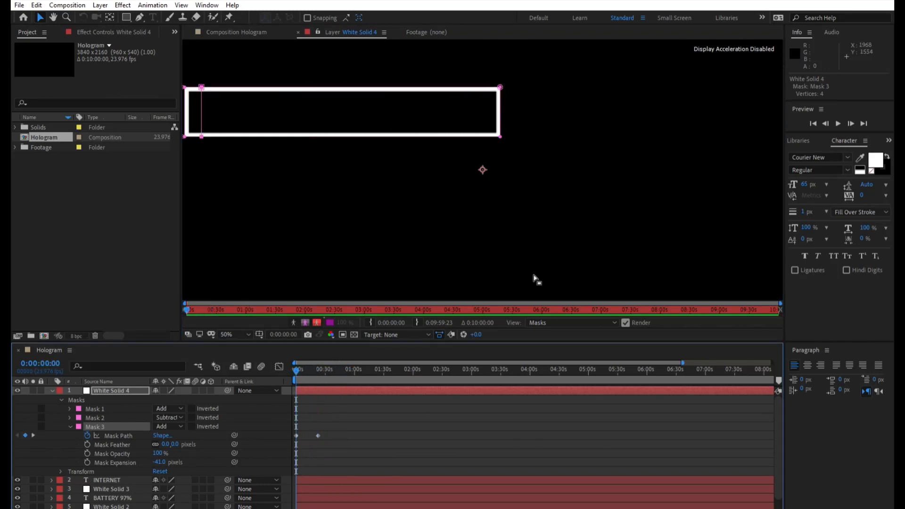
click(834, 115)
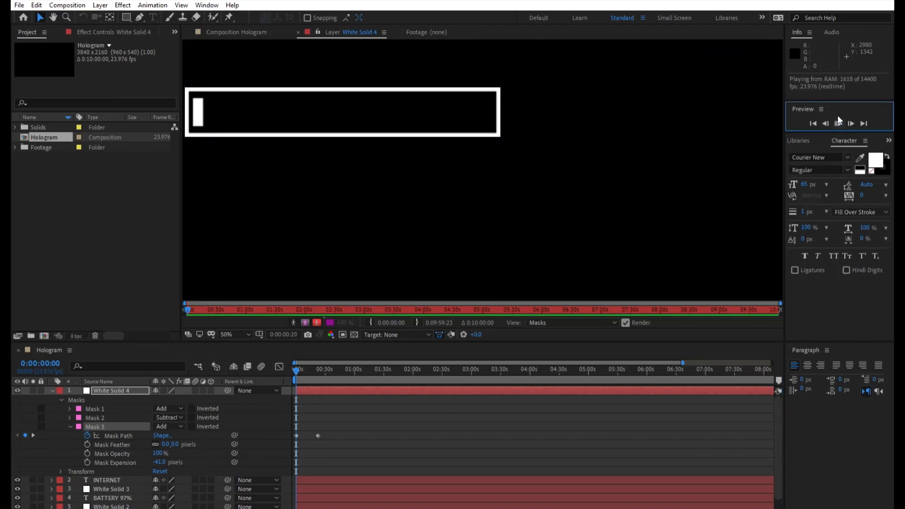
click(838, 120)
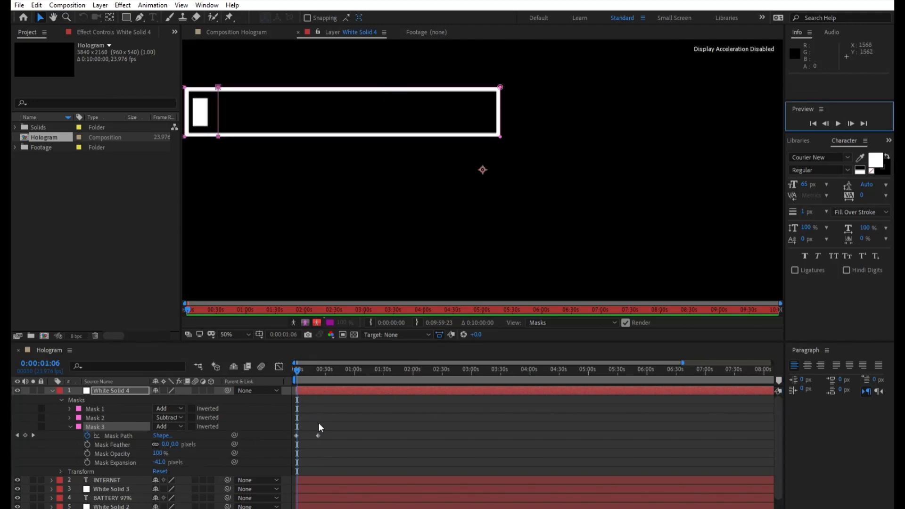
Step: Move Mask 3's second Mask Path keyframe to 0:00:07:13 and preview the fill from the start
drag(318, 435, 304, 436)
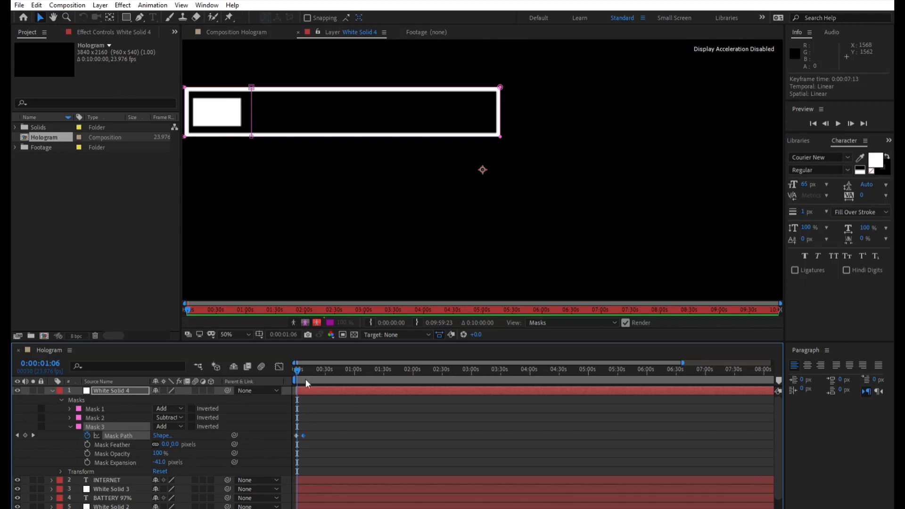
click(294, 360)
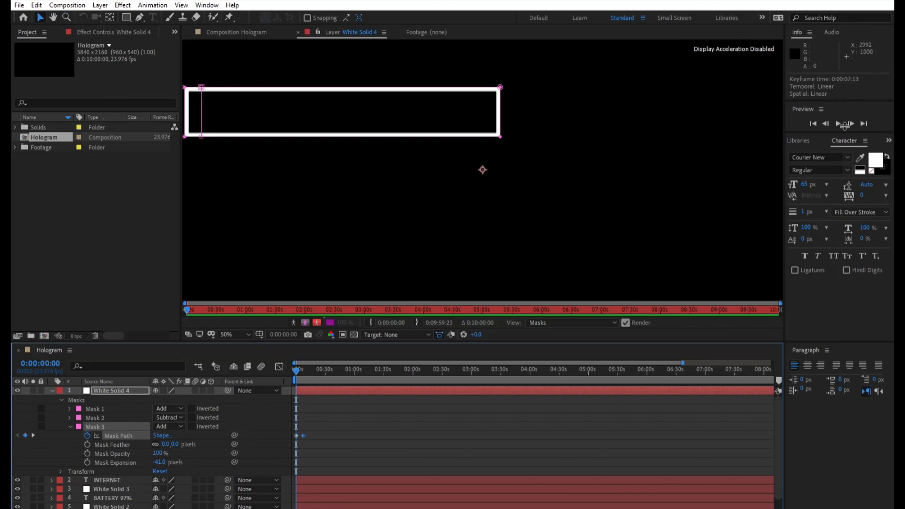
click(845, 123)
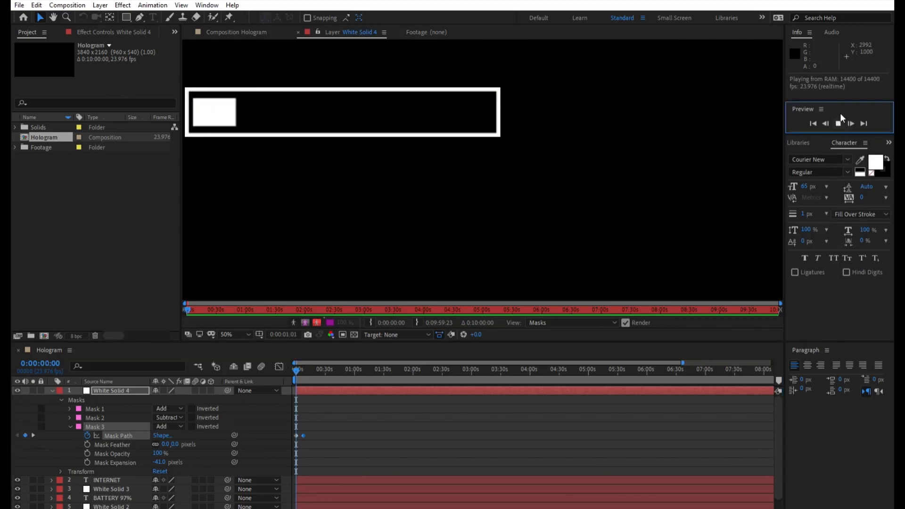
key(space)
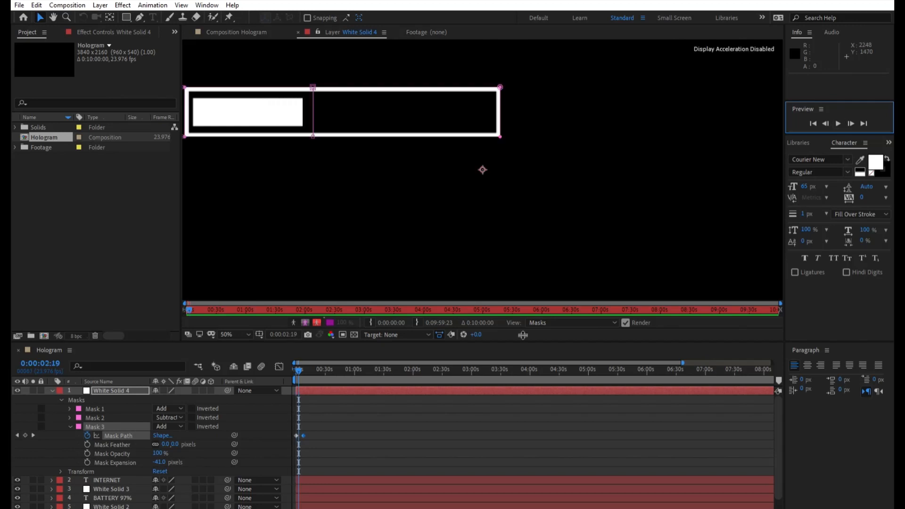
Step: Shorten the fill by moving Mask 3's second Mask Path keyframe to 0:00:03:11, and play it from the start
drag(682, 362, 397, 362)
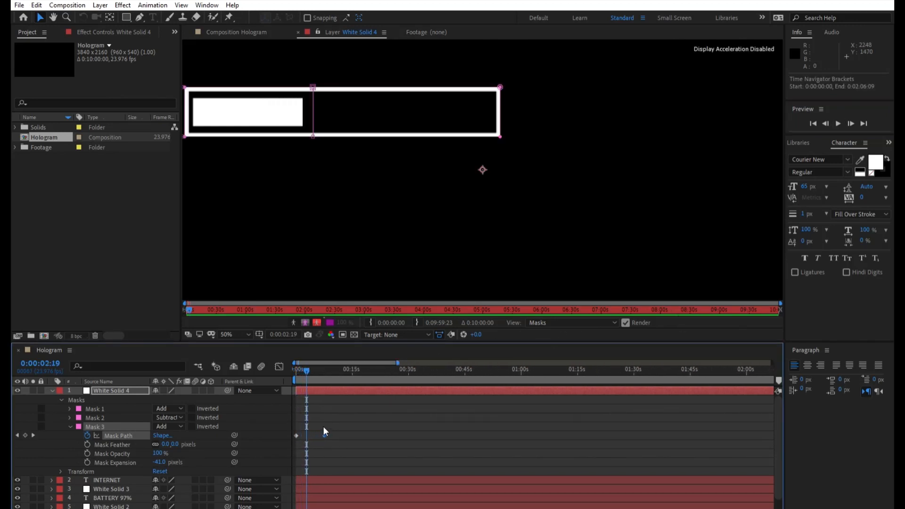
drag(323, 427, 309, 429)
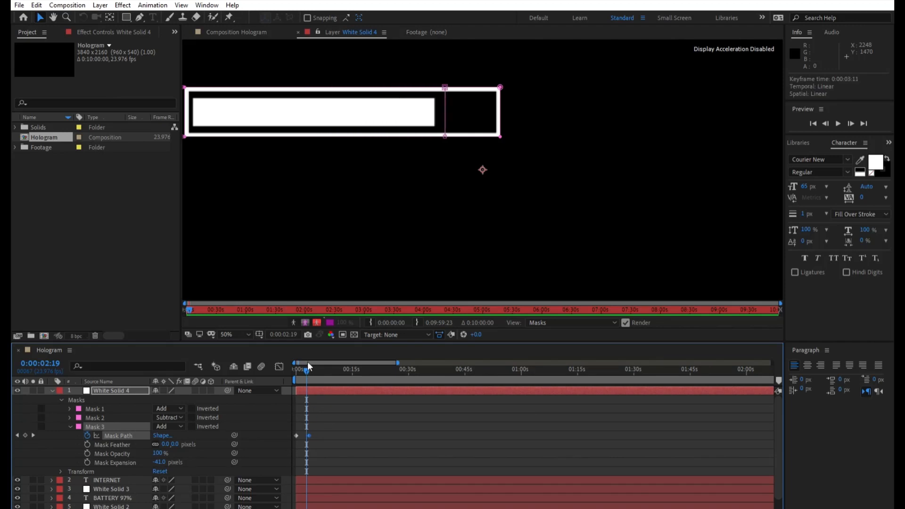
drag(309, 366, 275, 367)
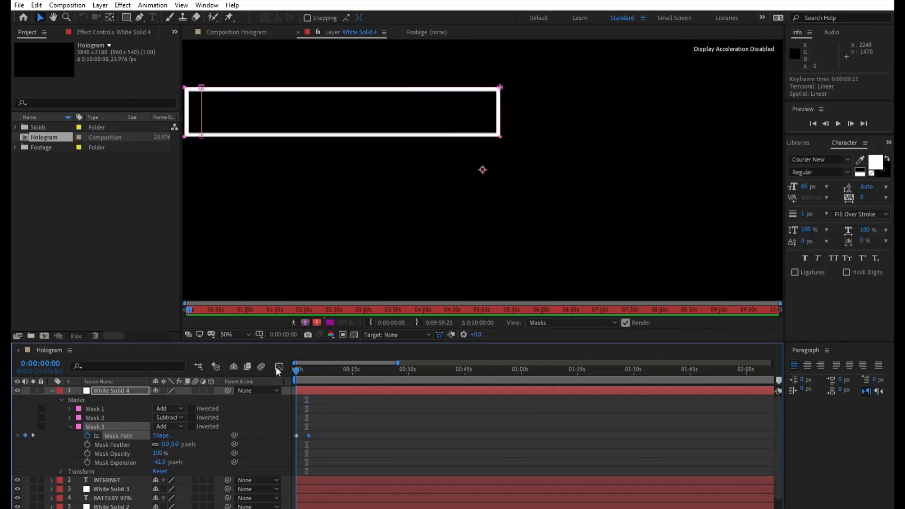
click(838, 123)
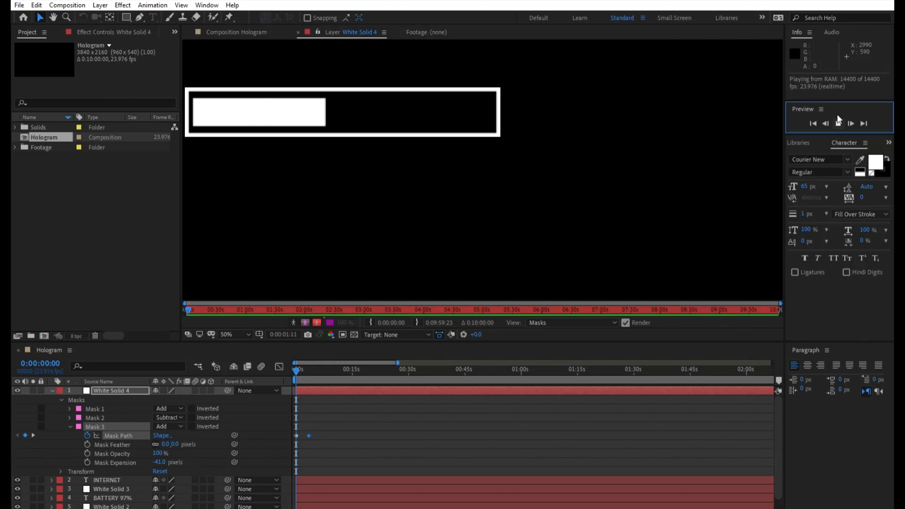
click(838, 122)
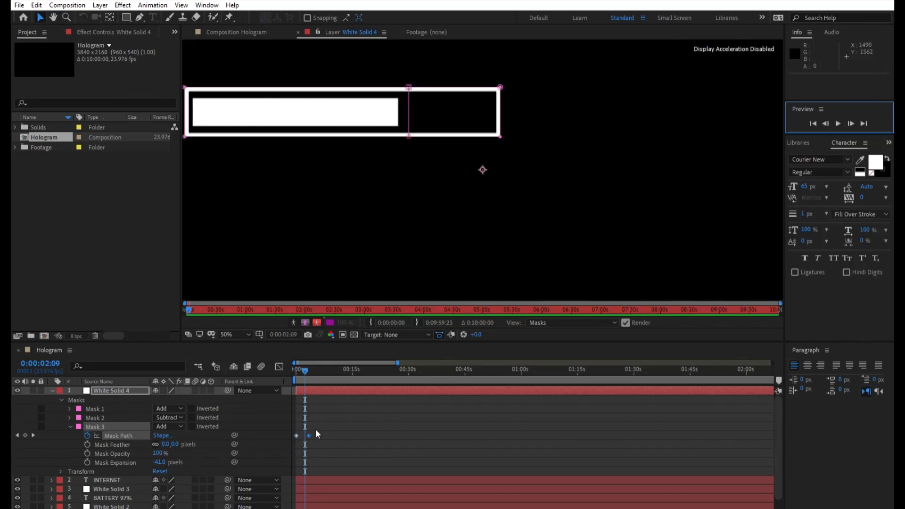
Step: Move Mask 3's full-bar keyframe earlier to 0:00:01:22 and preview the faster fill from 0:00:00:00
drag(309, 434, 303, 435)
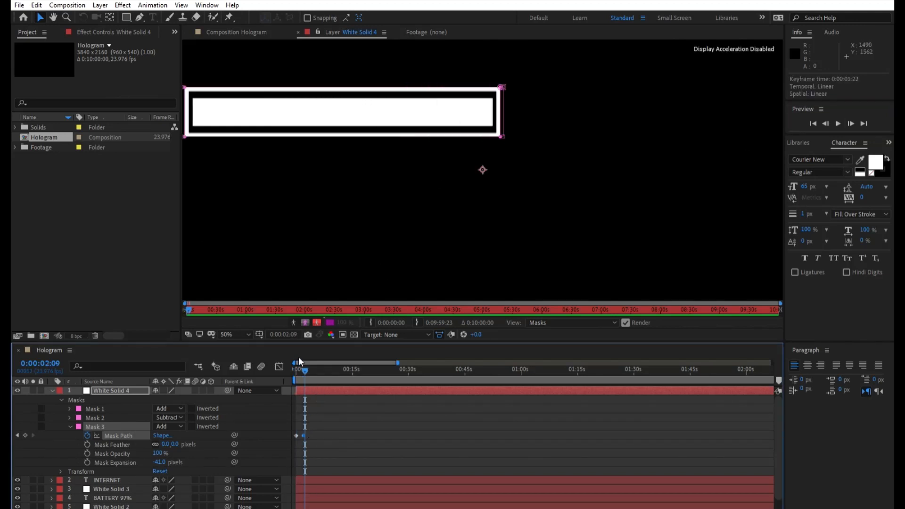
key(Home)
click(838, 117)
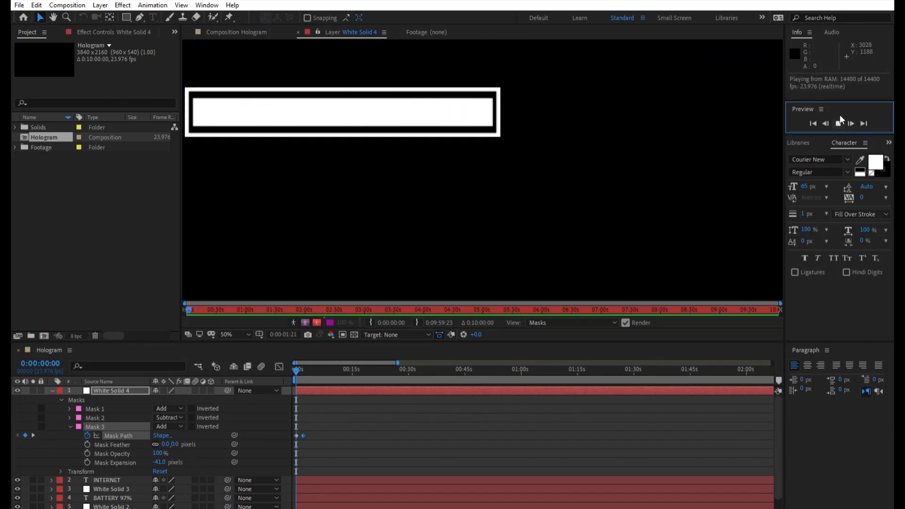
click(839, 115)
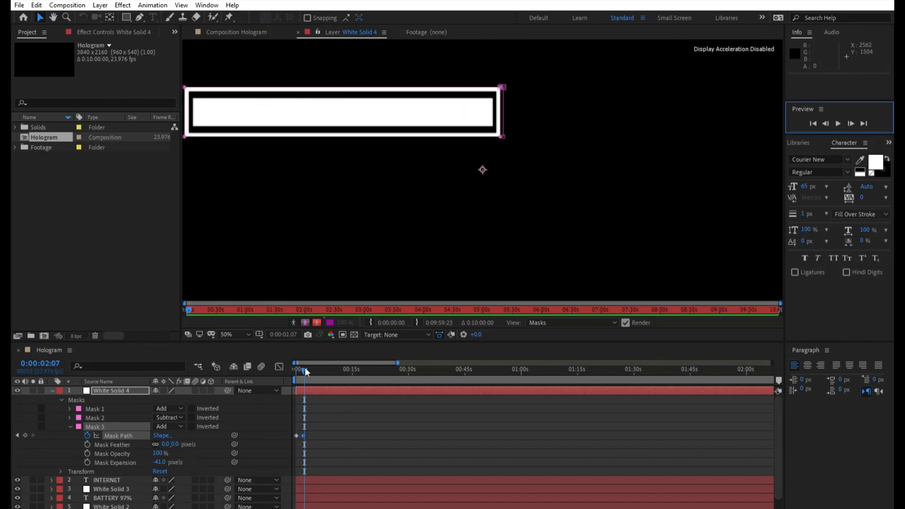
Step: Shift Mask 3's full-bar keyframe several frames earlier and replay the loading animation
drag(305, 369, 296, 369)
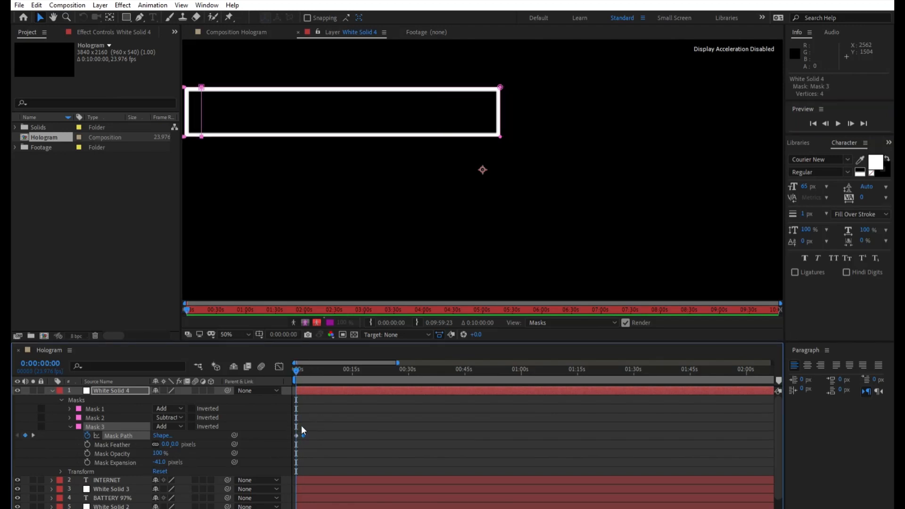
click(838, 109)
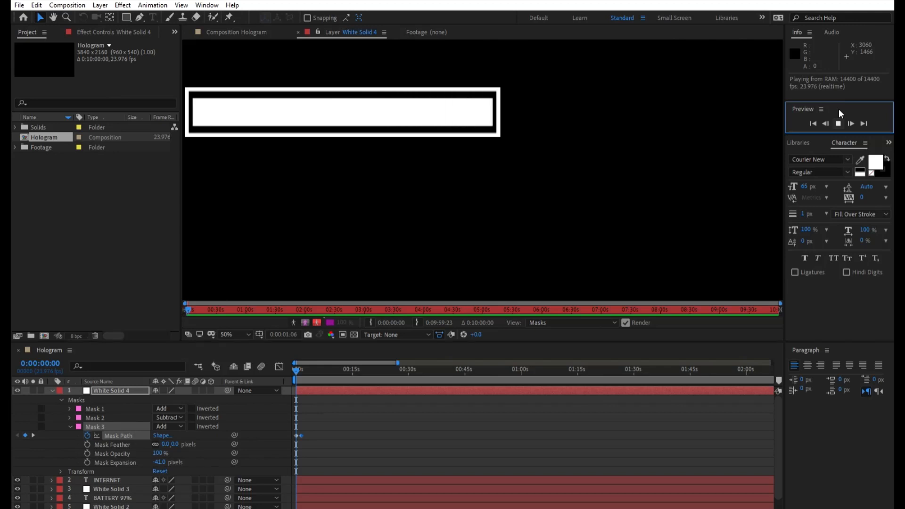
key(space)
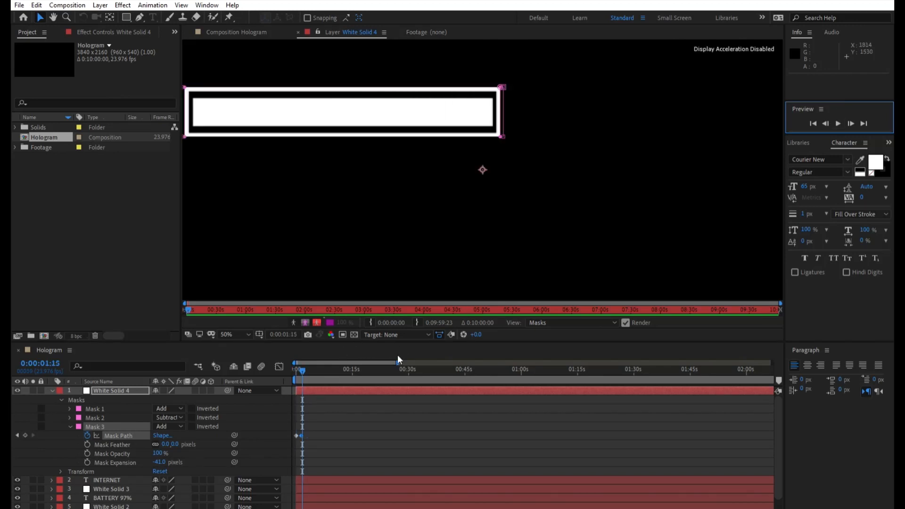
Step: Move Mask 3's full-bar keyframe to 0:00:00:11 and preview the animation from the start
drag(397, 362, 309, 355)
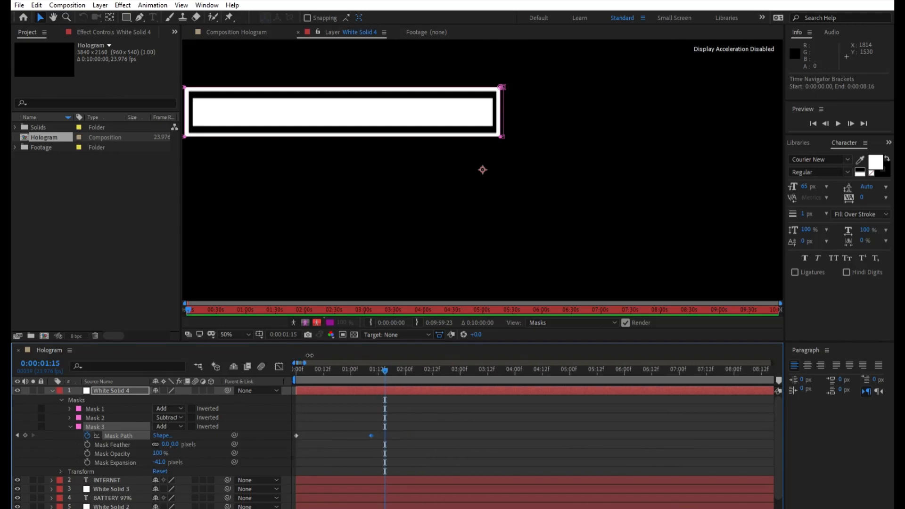
drag(369, 426, 319, 415)
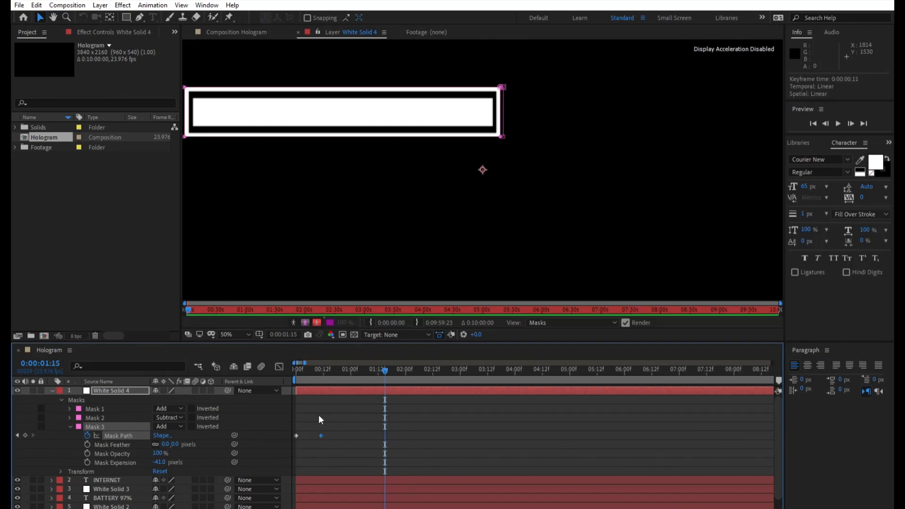
drag(377, 362, 262, 374)
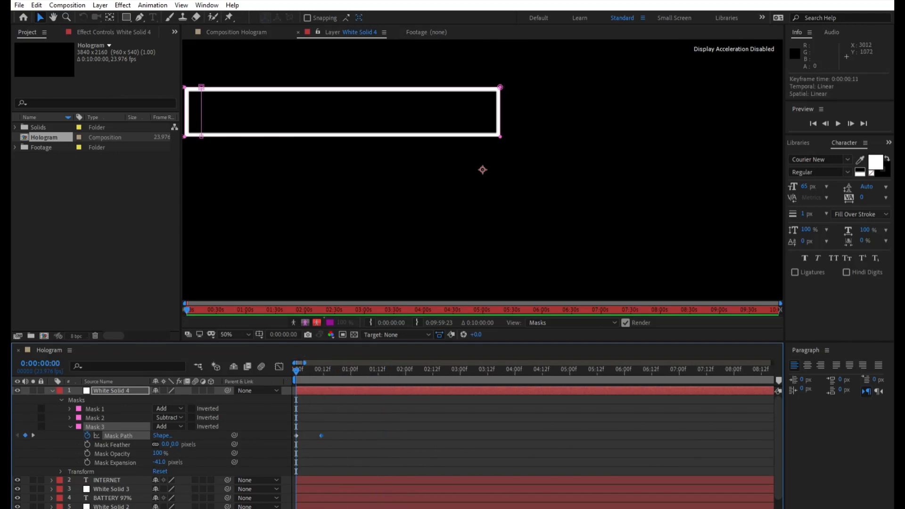
click(843, 109)
key(space)
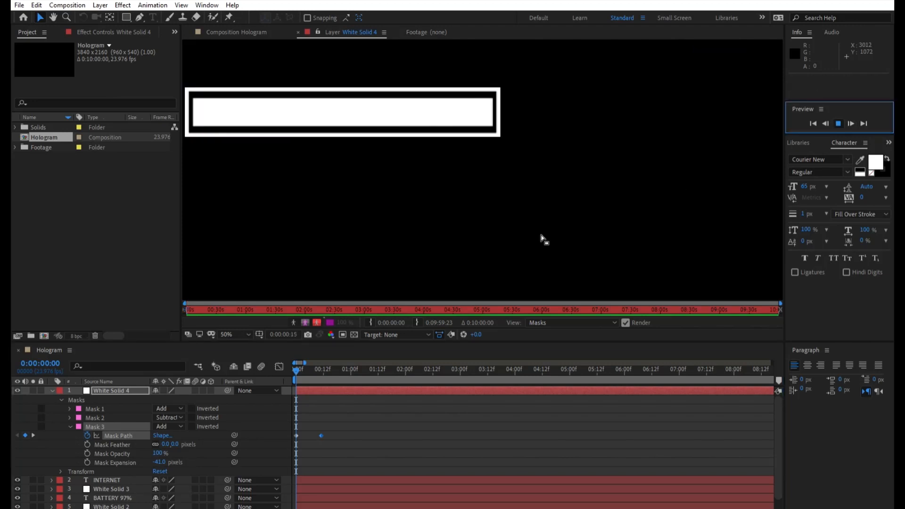
Step: Set Mask 3's second Mask Path keyframe at 0:00:00:05 and preview the quick fill from the start
drag(322, 426, 307, 428)
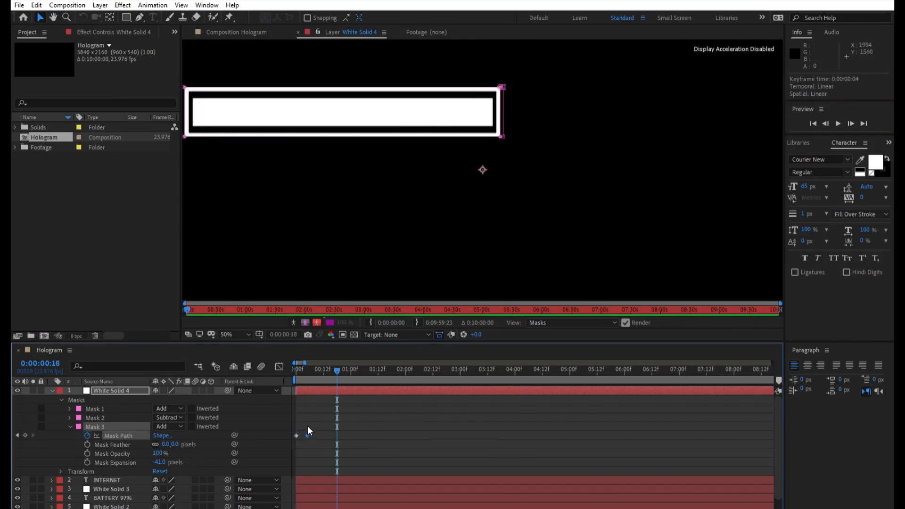
drag(335, 366, 282, 369)
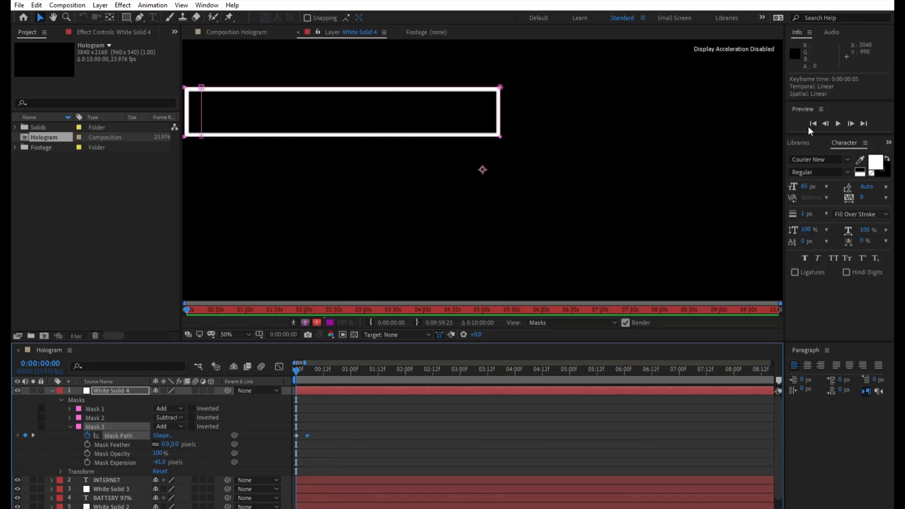
click(837, 117)
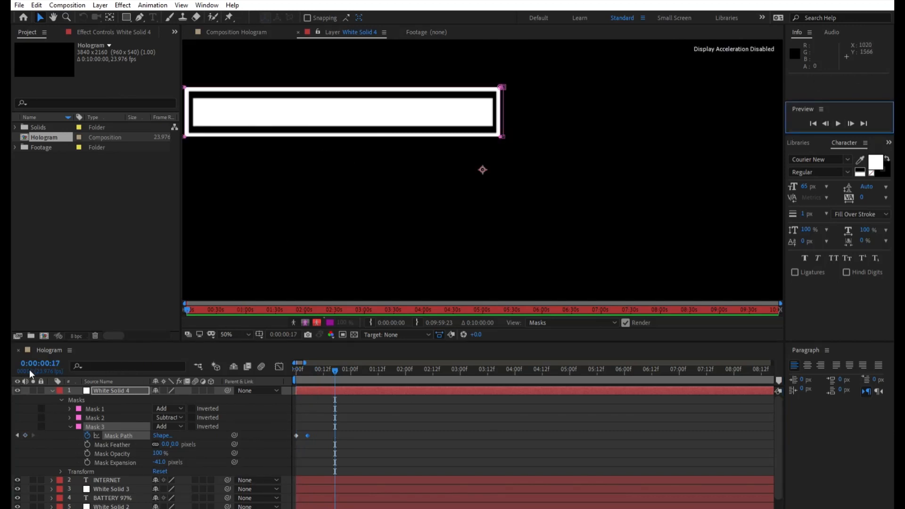
Step: Return to the Hologram composition view and move the loading bar toward the screen's centre, to position 2532, 1264
click(52, 389)
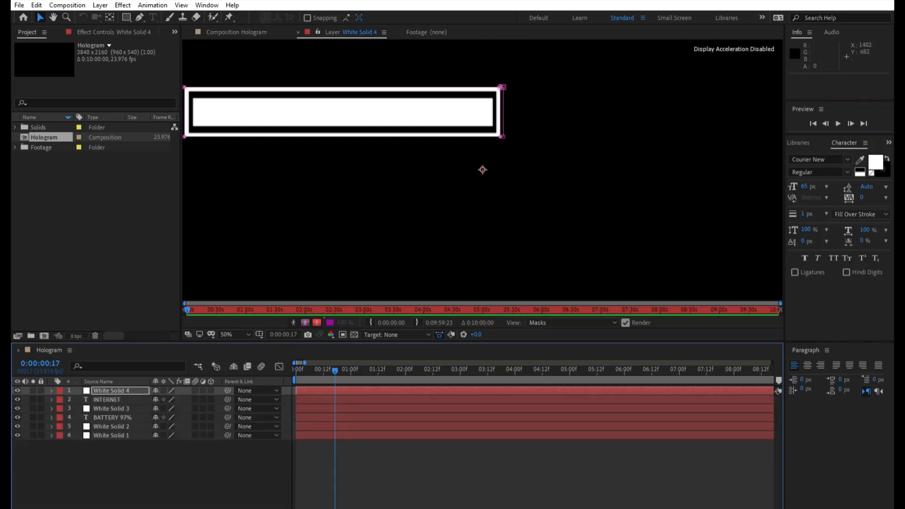
click(274, 31)
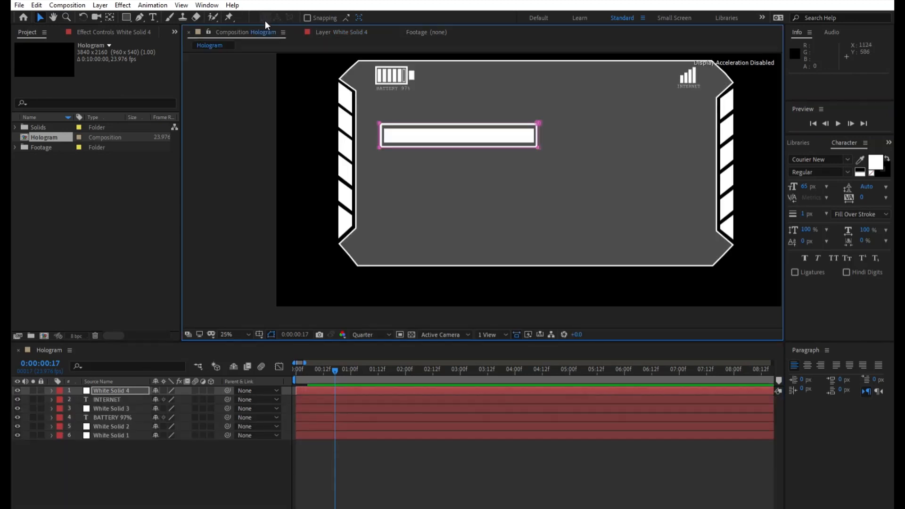
click(442, 128)
drag(442, 128, 522, 152)
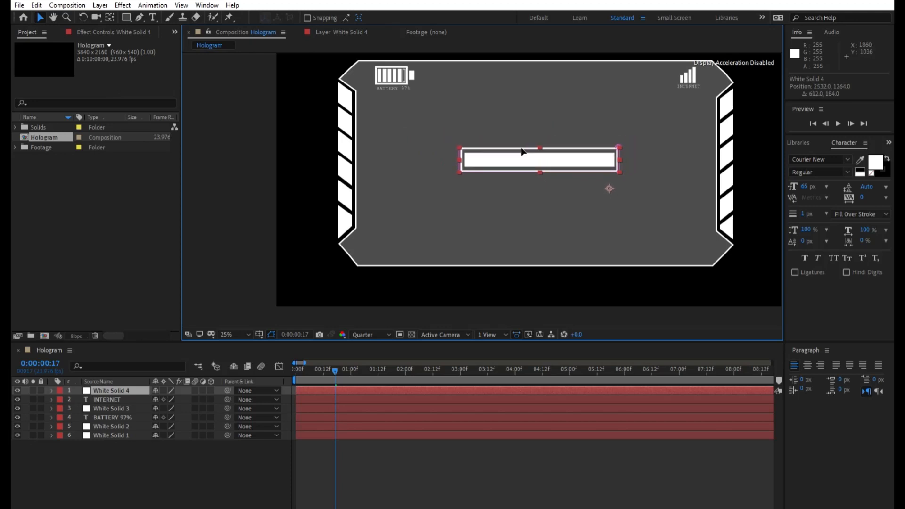
Step: Scale the White Solid 4 loading bar to 42%, set its position to 2205, 1166, and return to 0:00:00:00
click(52, 390)
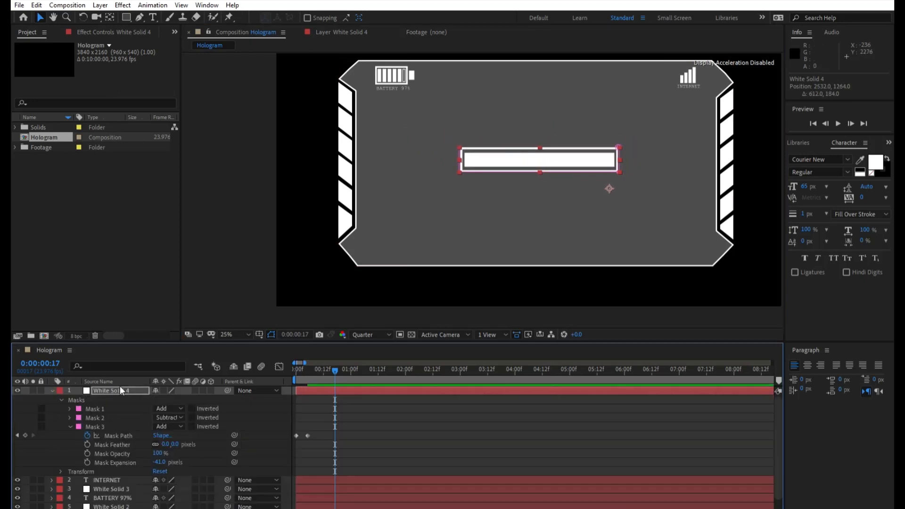
click(70, 426)
click(61, 399)
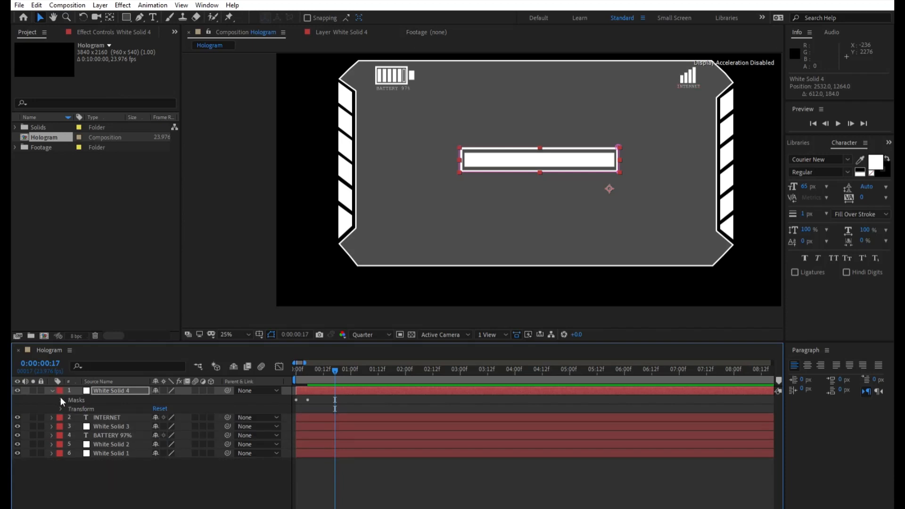
click(61, 408)
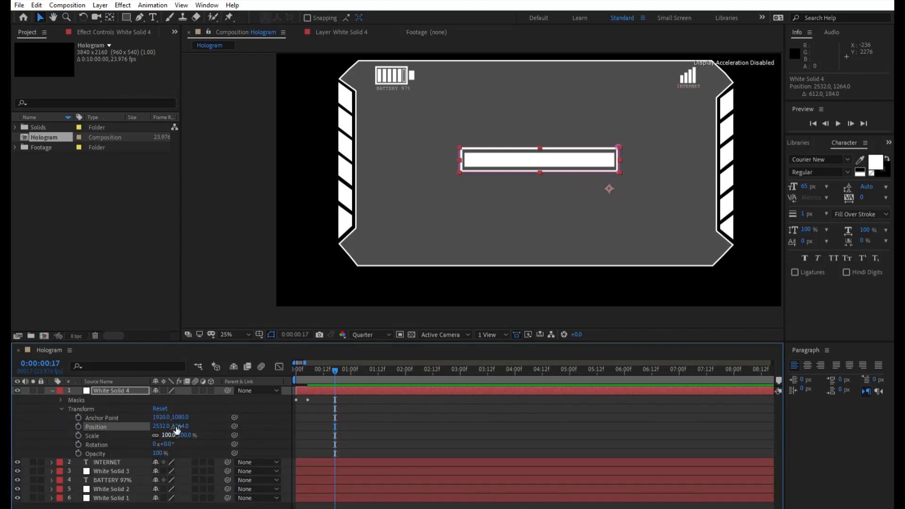
drag(172, 433, 11, 415)
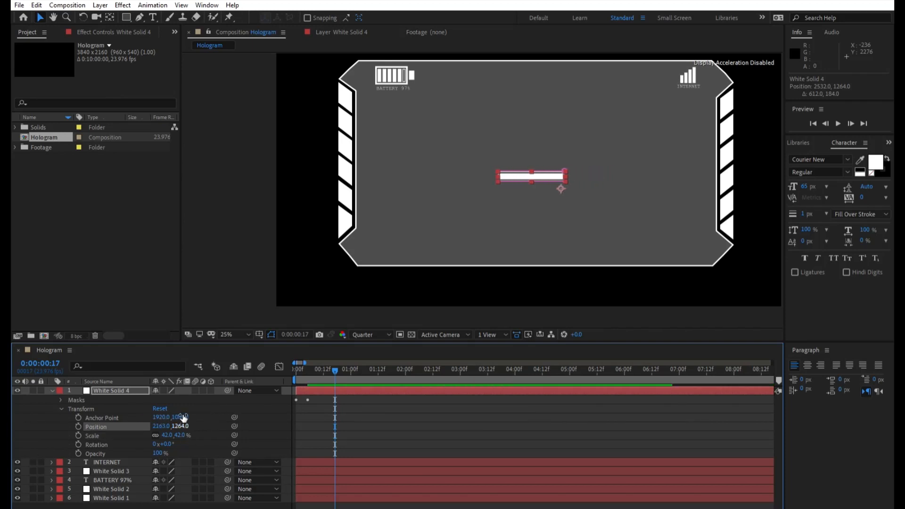
mouse_move(187, 427)
mouse_down()
mouse_move(106, 433)
mouse_move(189, 422)
mouse_up()
drag(336, 361, 256, 366)
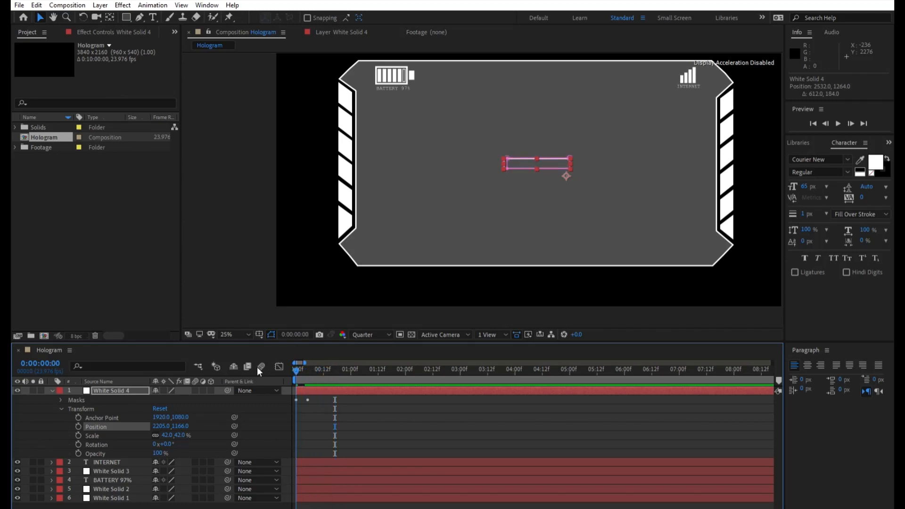
Step: Add a Scale keyframe to White Solid 4 at 0:00:00:17 and set its Scale to 0% at 0:00:00:19
click(840, 121)
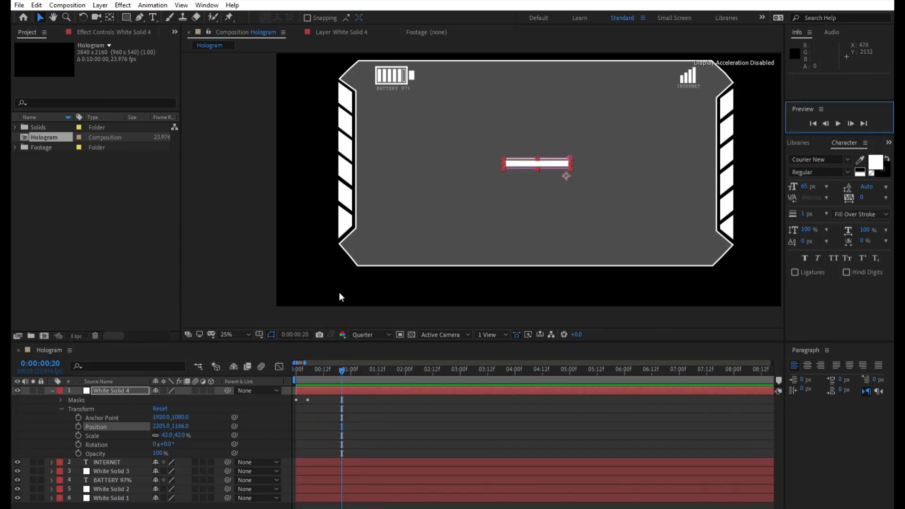
drag(342, 359, 335, 361)
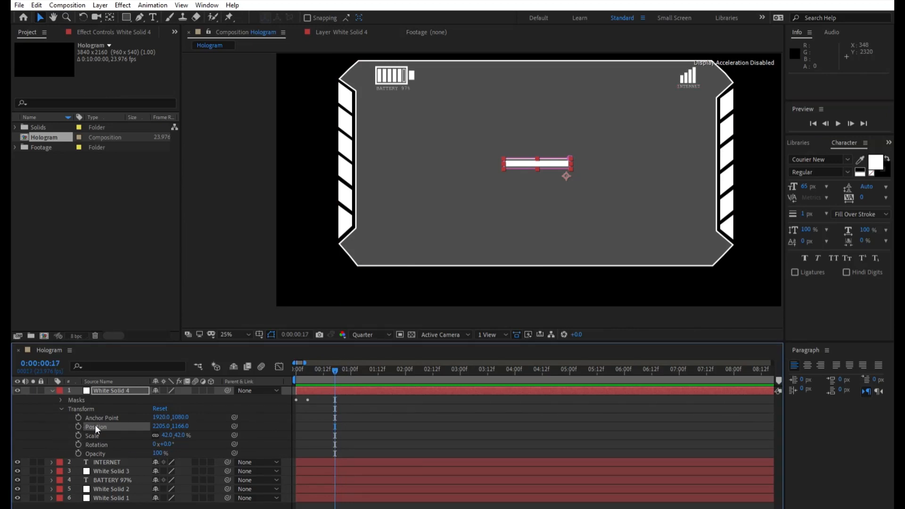
mouse_move(337, 357)
mouse_down()
mouse_move(284, 358)
mouse_move(334, 366)
mouse_up()
key(alt+shift+s)
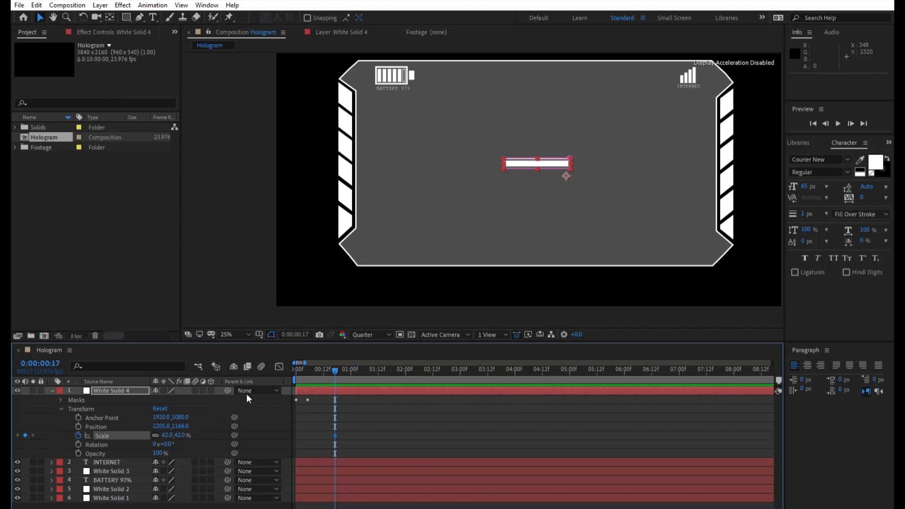
drag(335, 361, 341, 360)
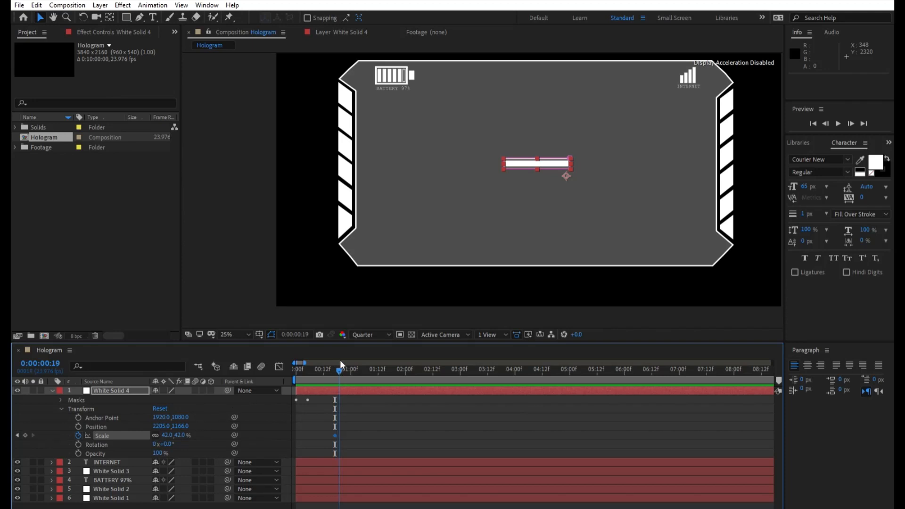
click(170, 435)
text(0)
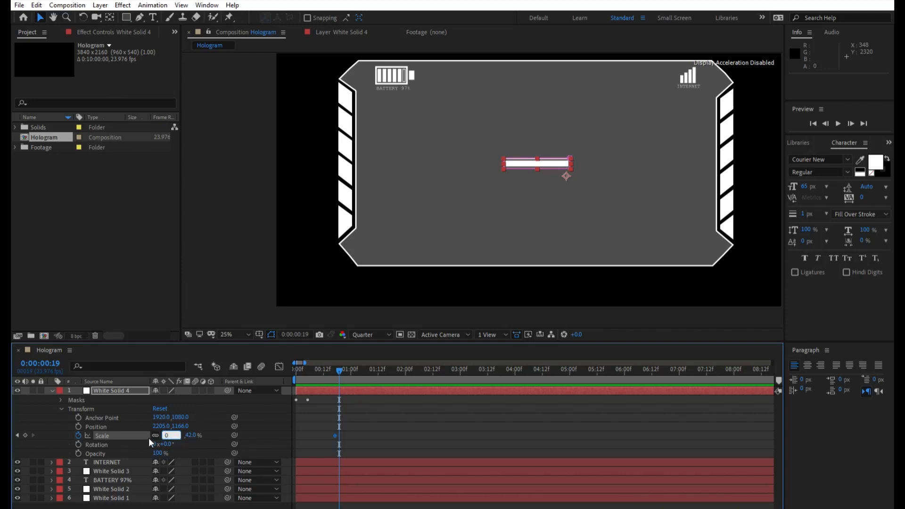
key(Return)
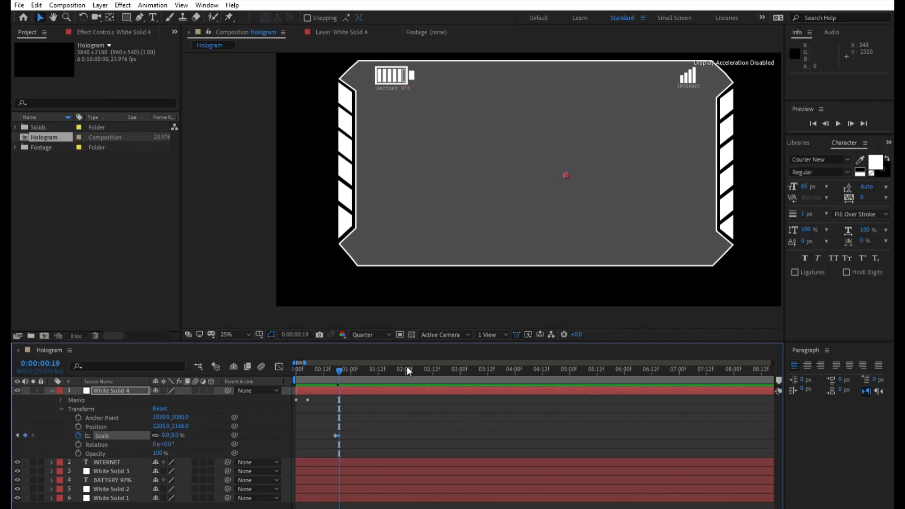
Step: Move White Solid 4's anchor point to the middle of the loading bar, at about 1372, 863
drag(340, 361, 335, 361)
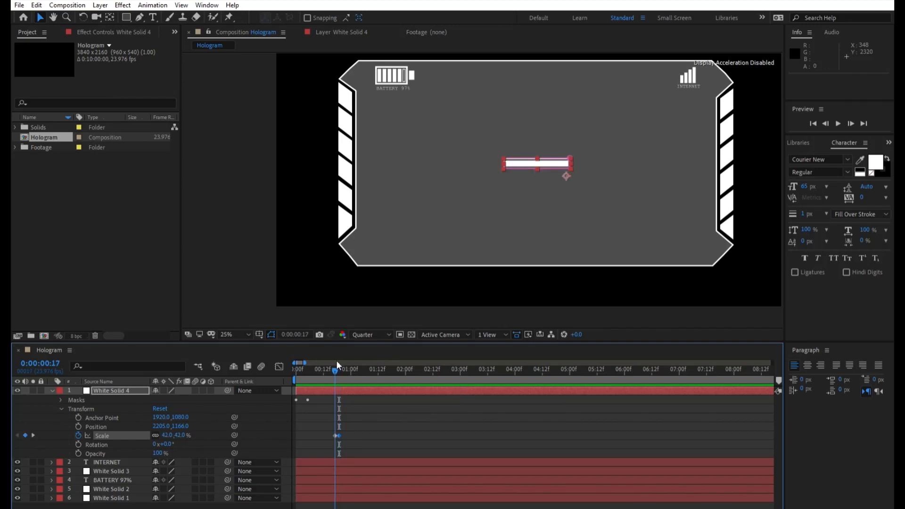
drag(179, 412, 186, 406)
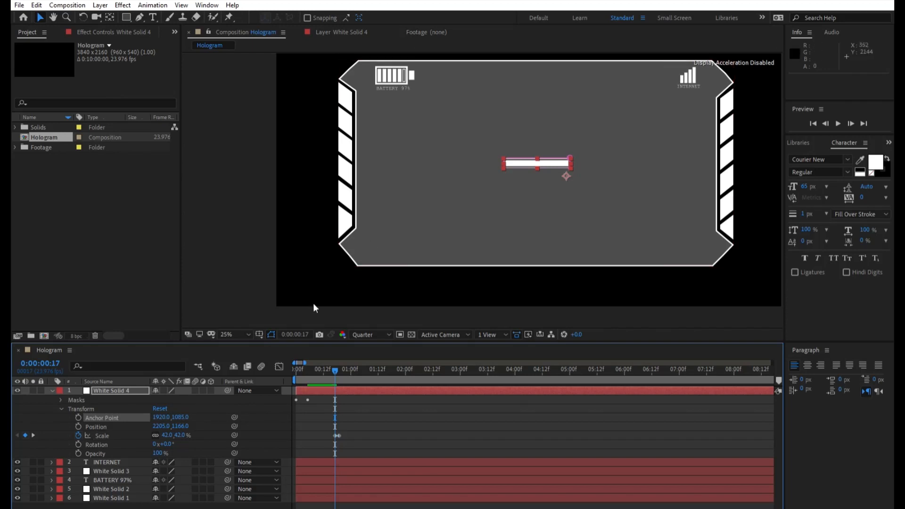
double_click(123, 390)
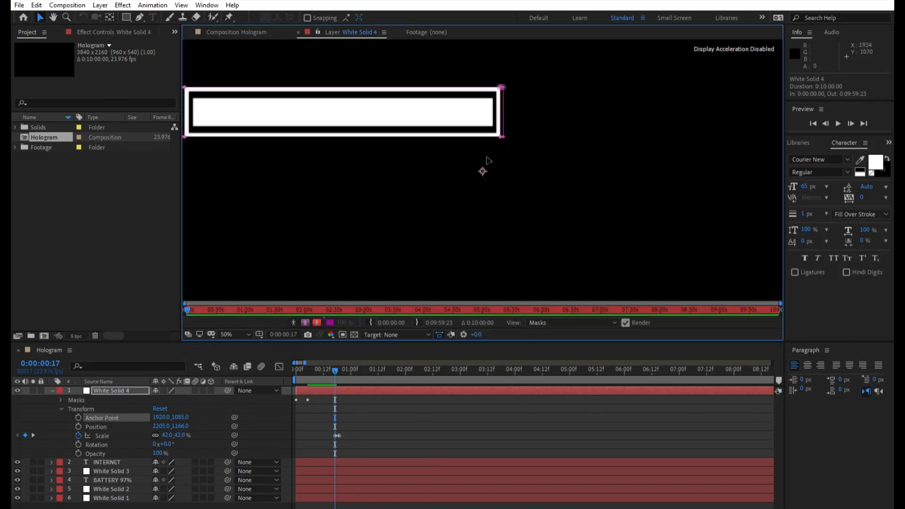
drag(483, 171, 355, 130)
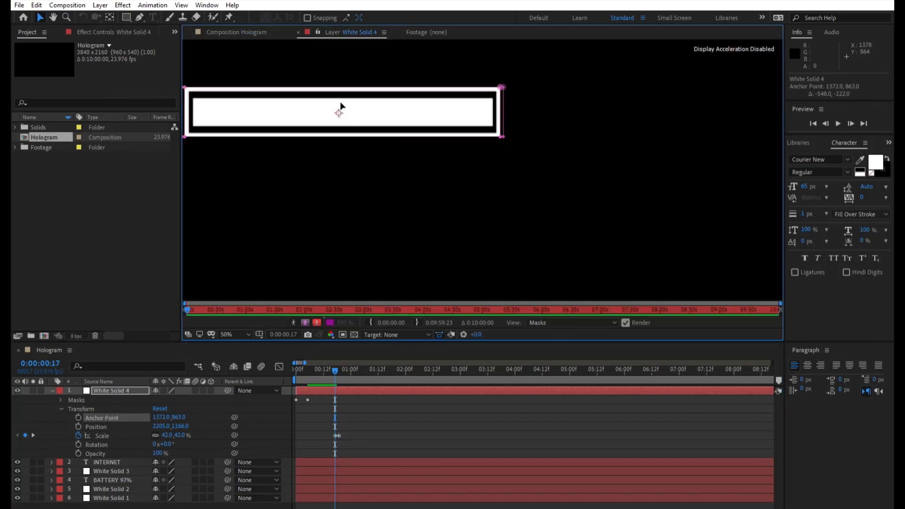
click(282, 32)
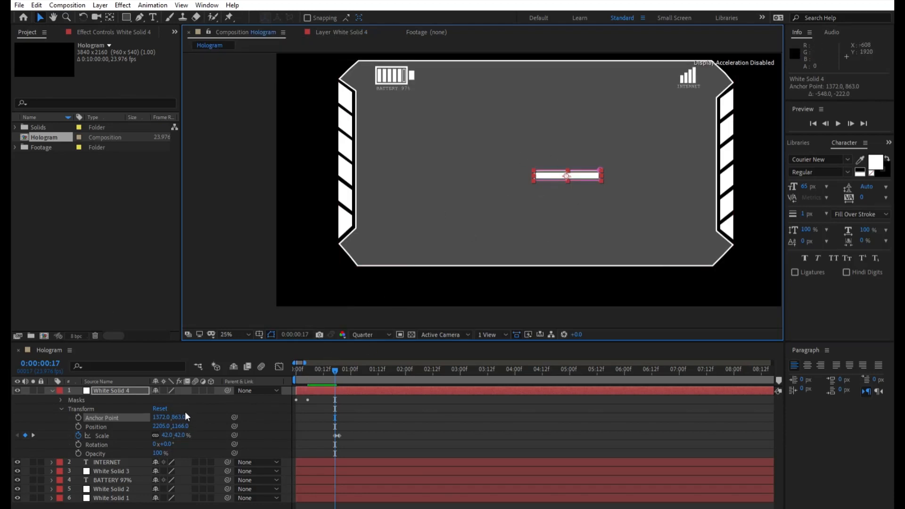
Step: Set White Solid 4's Position to about 2008, 1072 and preview the loading bar animation
drag(180, 425, 60, 417)
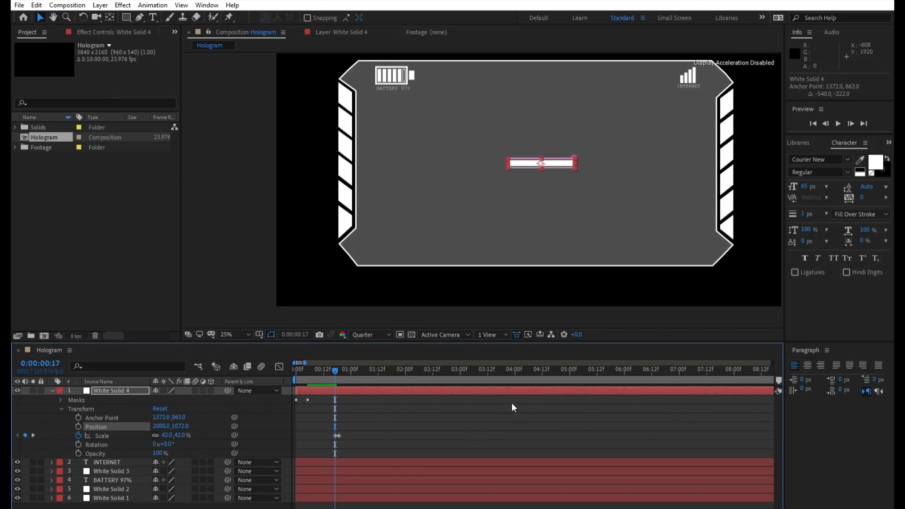
click(838, 123)
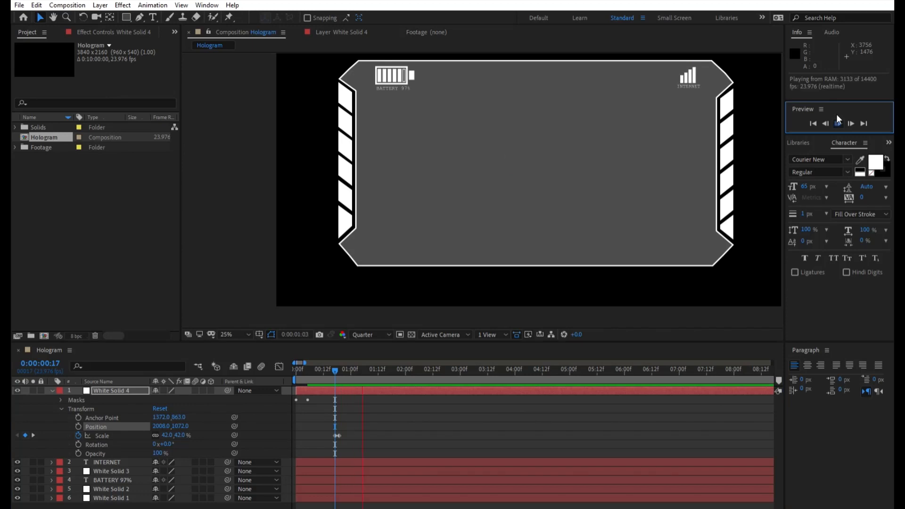
drag(361, 367, 282, 370)
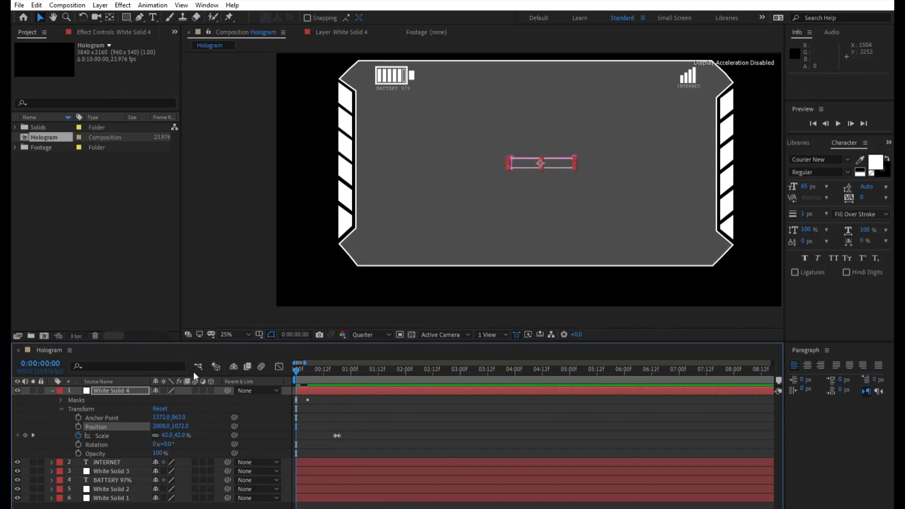
Step: Enable motion blur for White Solid 4 and the composition, and preview the loading bar animation from the start
click(195, 387)
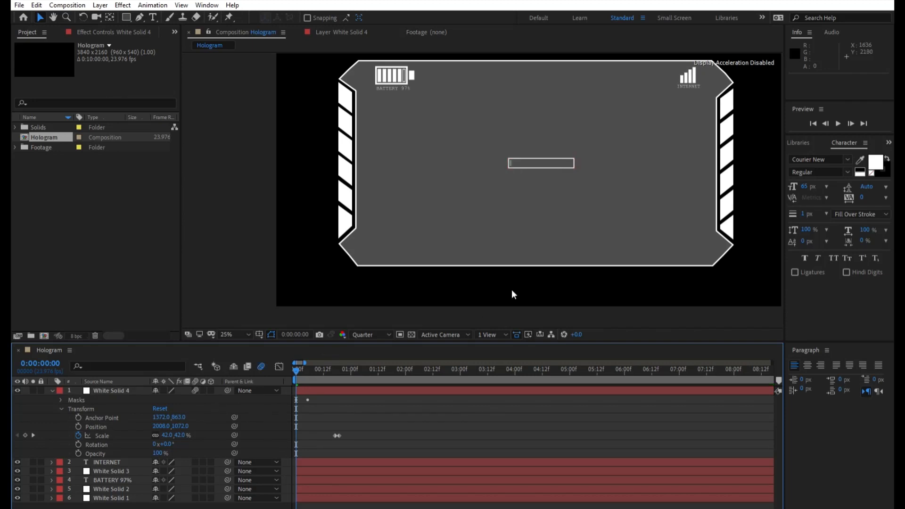
click(837, 113)
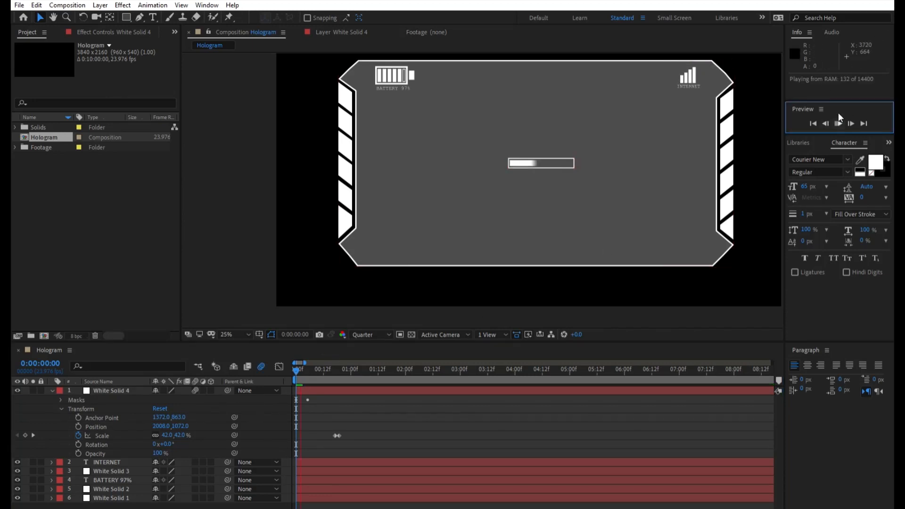
key(space)
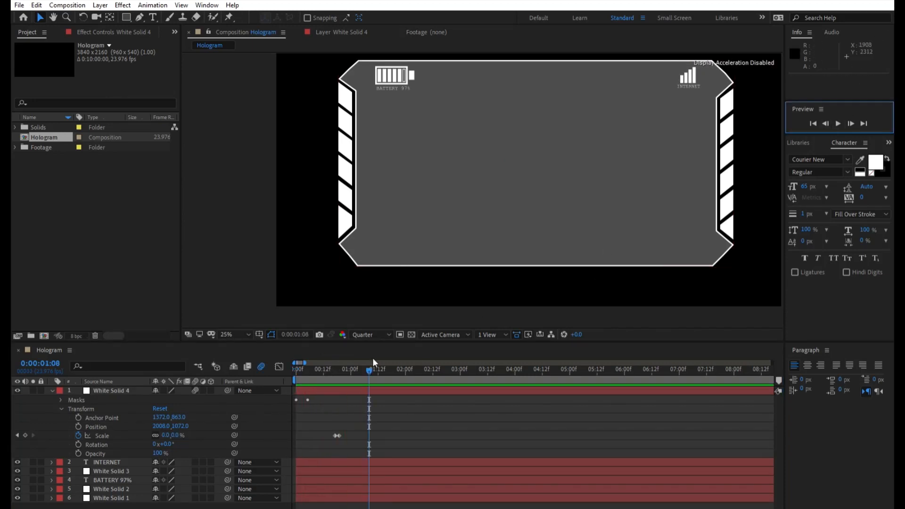
drag(370, 370, 70, 435)
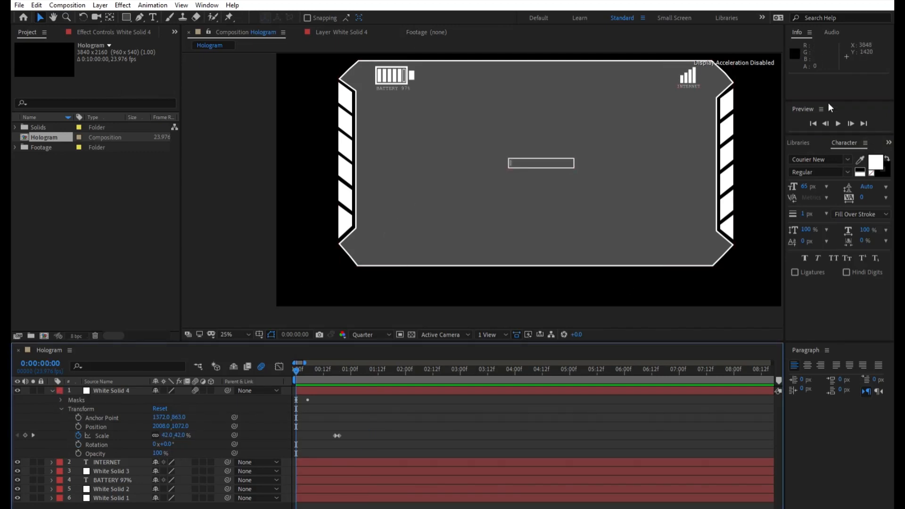
click(837, 112)
key(space)
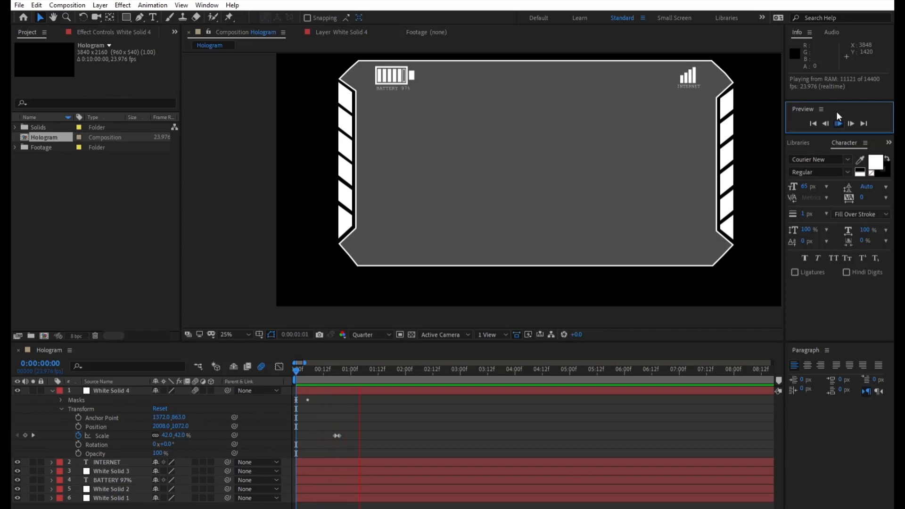
key(space)
click(356, 362)
key(Home)
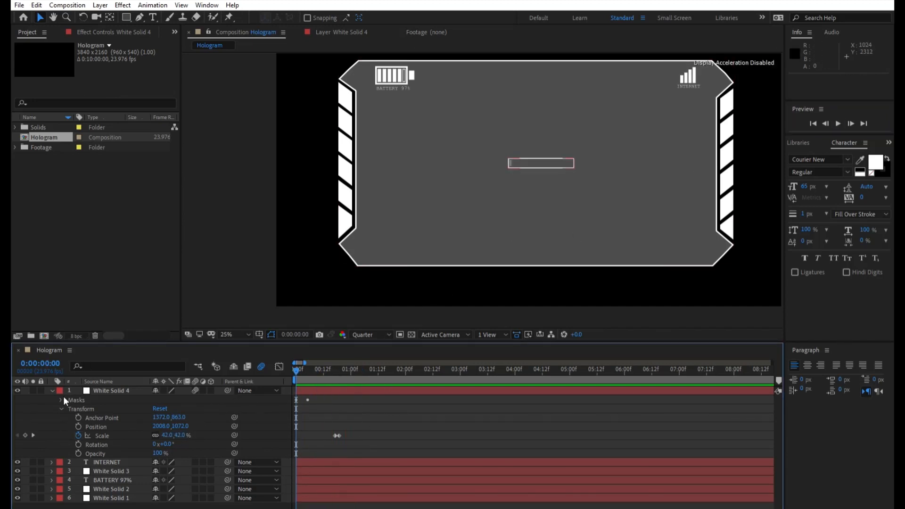
Step: Collapse White Solid 4's properties and add a text layer reading "Loading..." above the loading bar
click(62, 409)
click(52, 390)
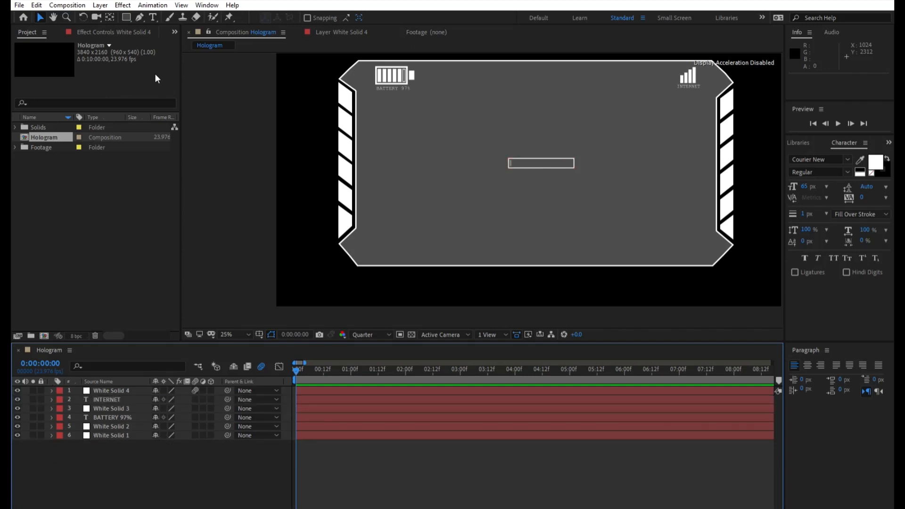
click(152, 17)
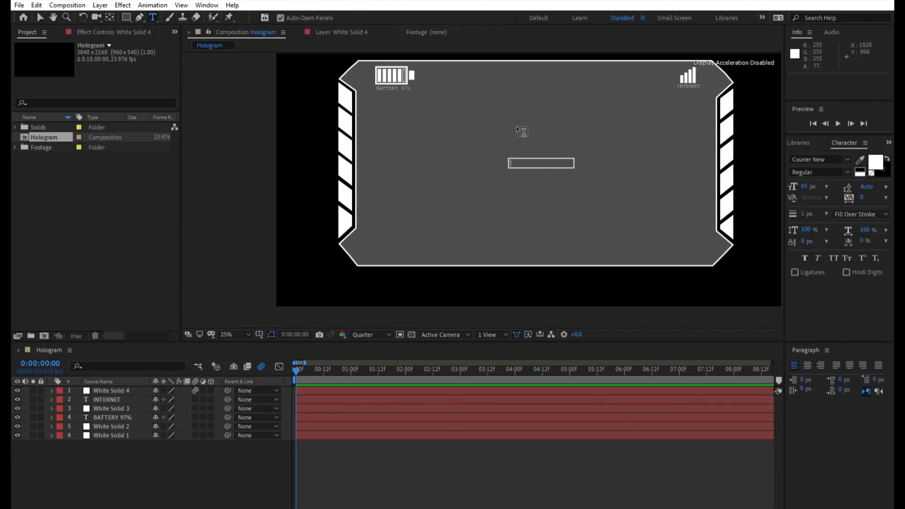
click(510, 142)
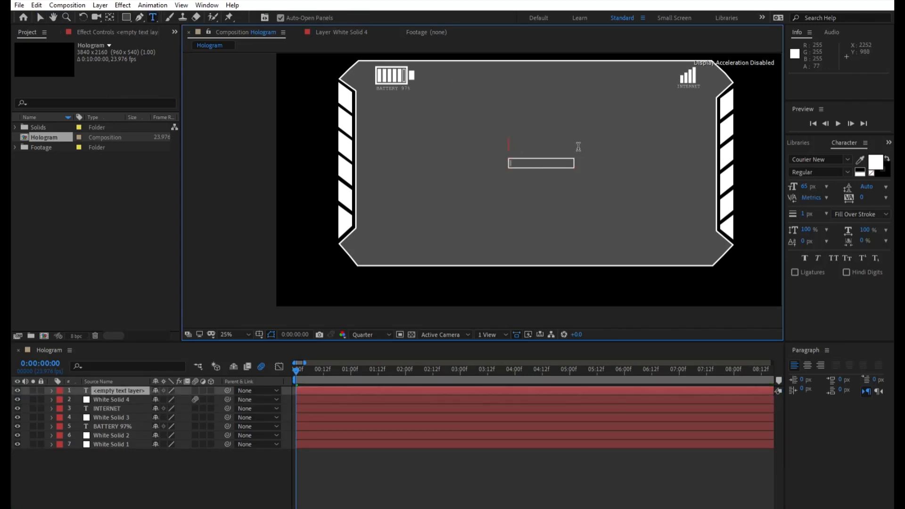
text(LODAD)
key(BackSpace)
text(oading...)
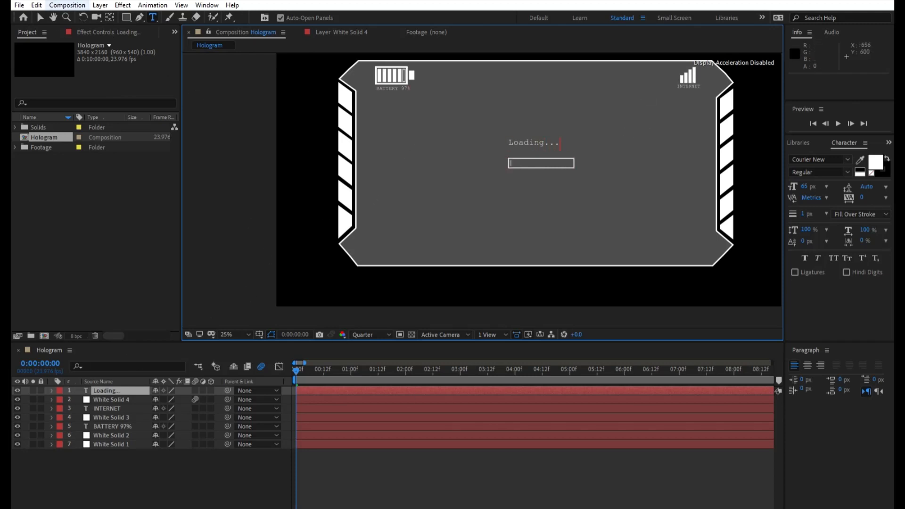
click(41, 17)
click(301, 244)
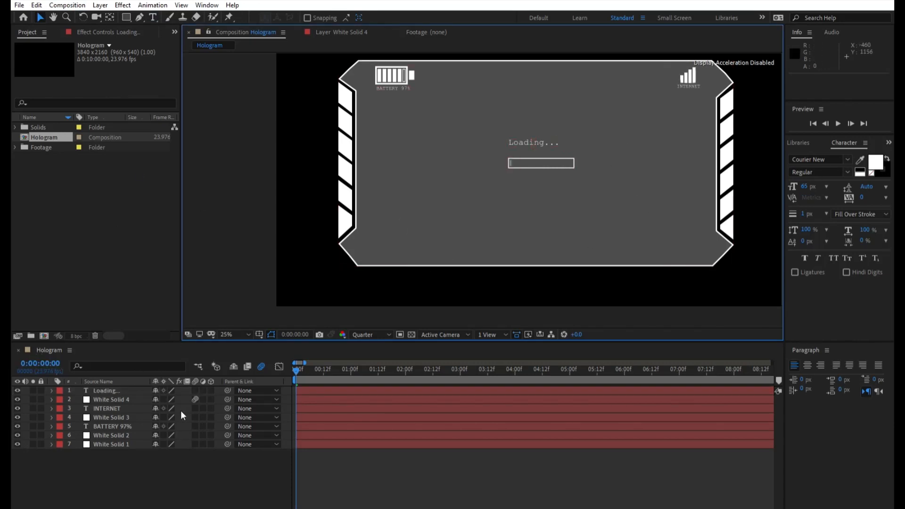
Step: Move the "Loading..." text down close above the loading bar, to about 1804, 996
click(123, 390)
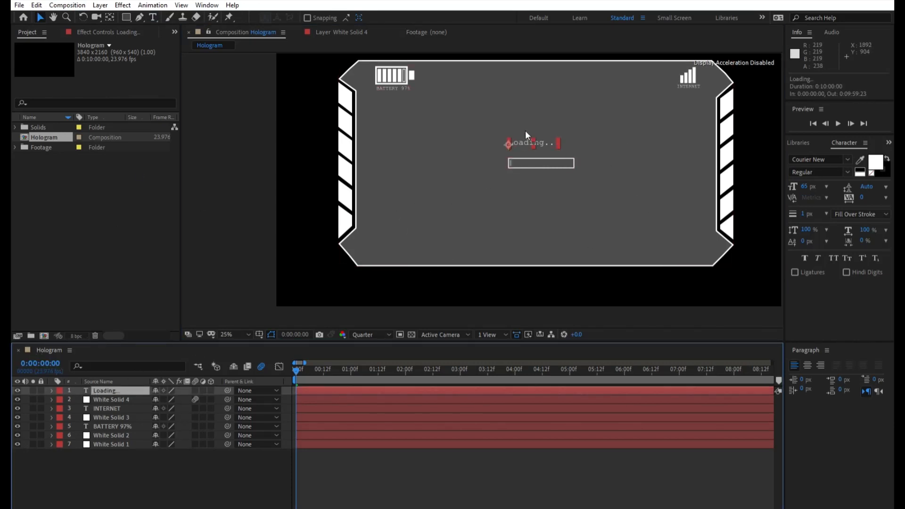
drag(525, 130, 532, 139)
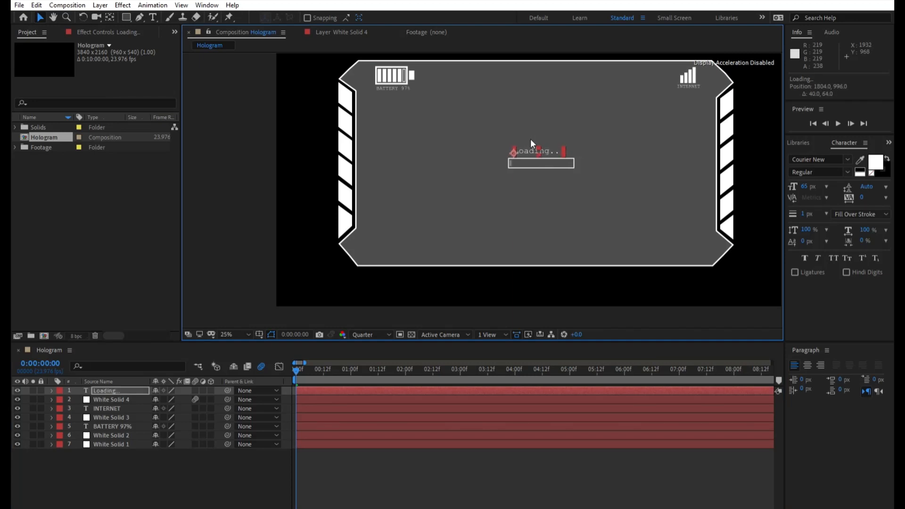
click(262, 206)
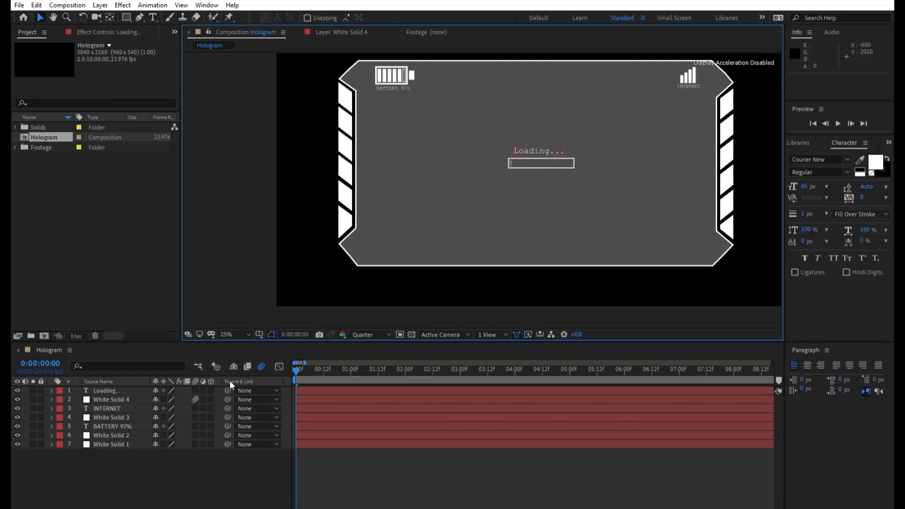
Step: Parent the "Loading..." text layer to White Solid 4 and preview the animation
drag(227, 390, 123, 392)
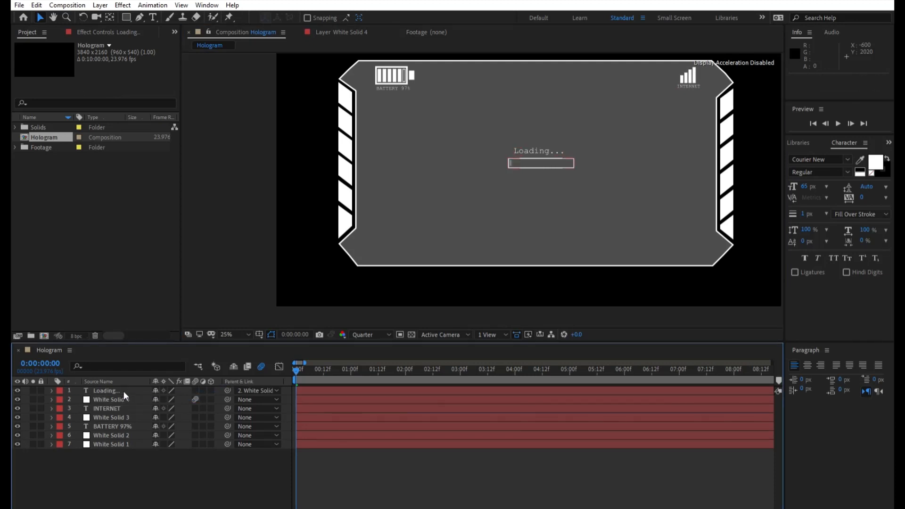
click(837, 123)
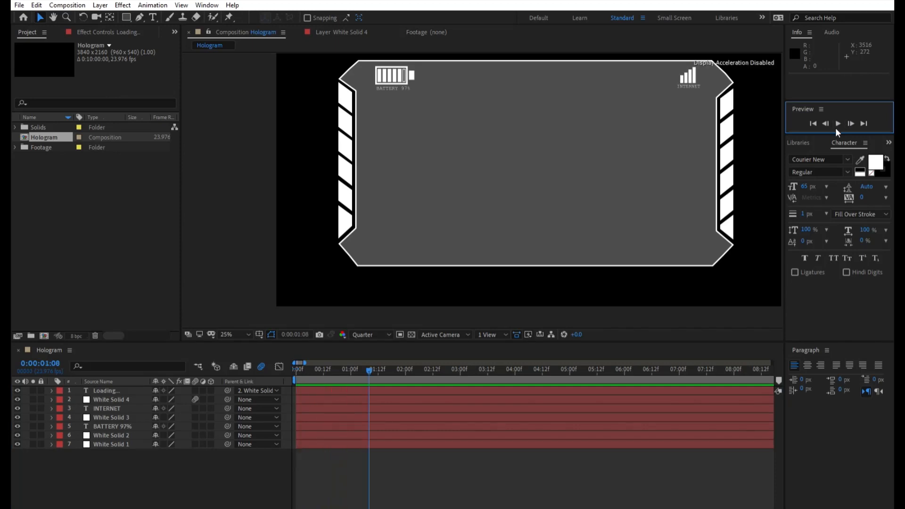
click(374, 358)
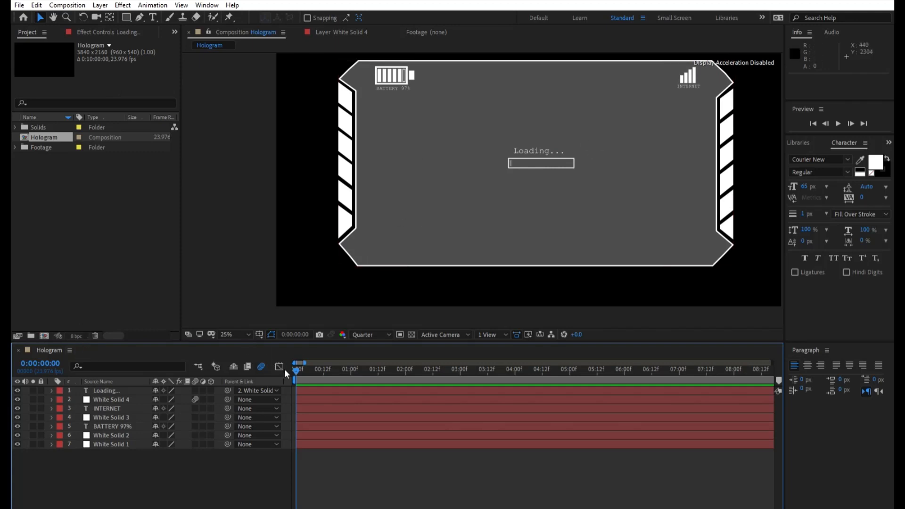
Step: Add a text layer reading "WELCOME!" to the Hologram composition at 0:00:00:21, after the loading bar is gone
drag(297, 363, 342, 408)
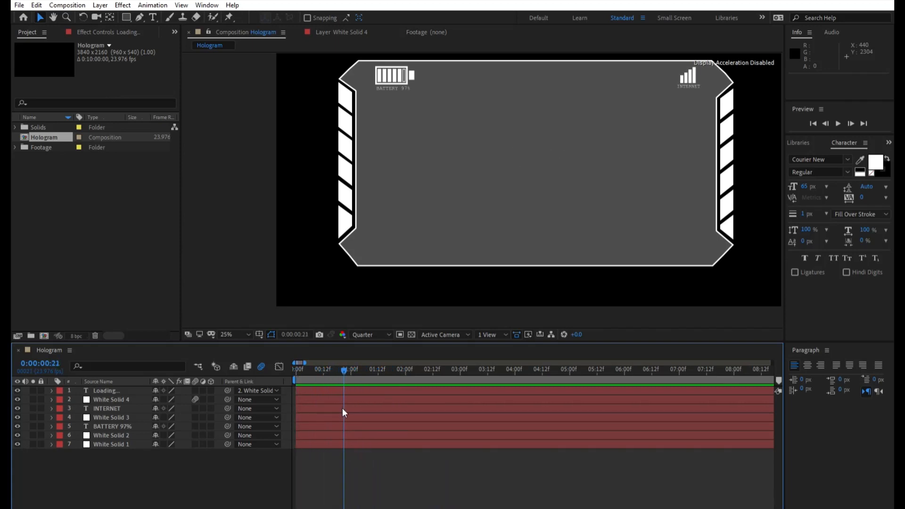
click(153, 17)
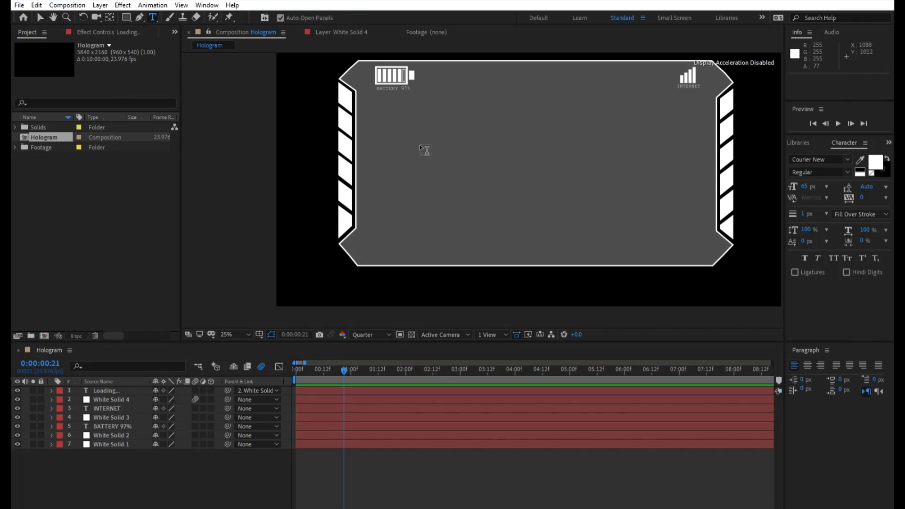
click(435, 150)
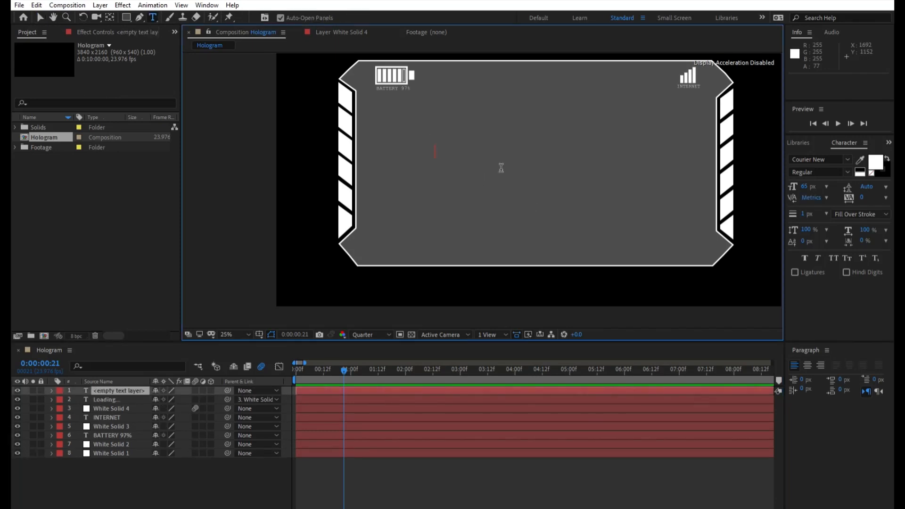
text(W)
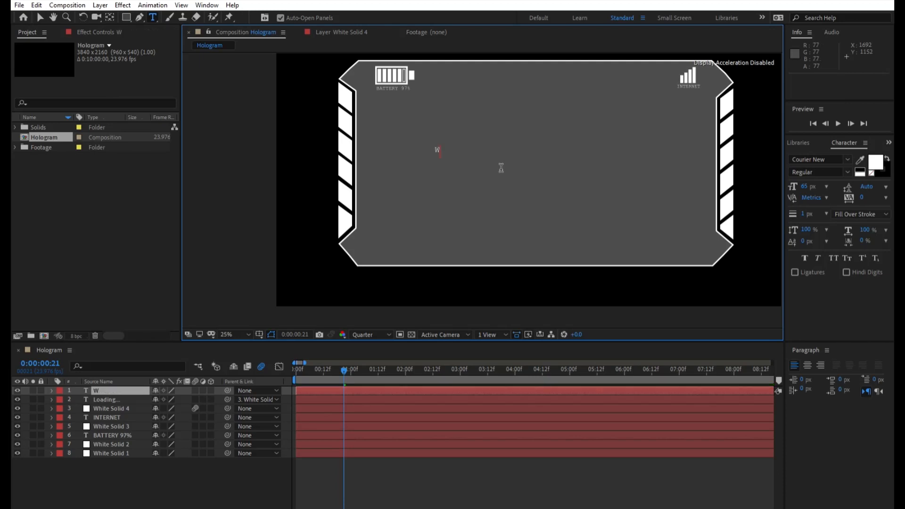
text(elcome)
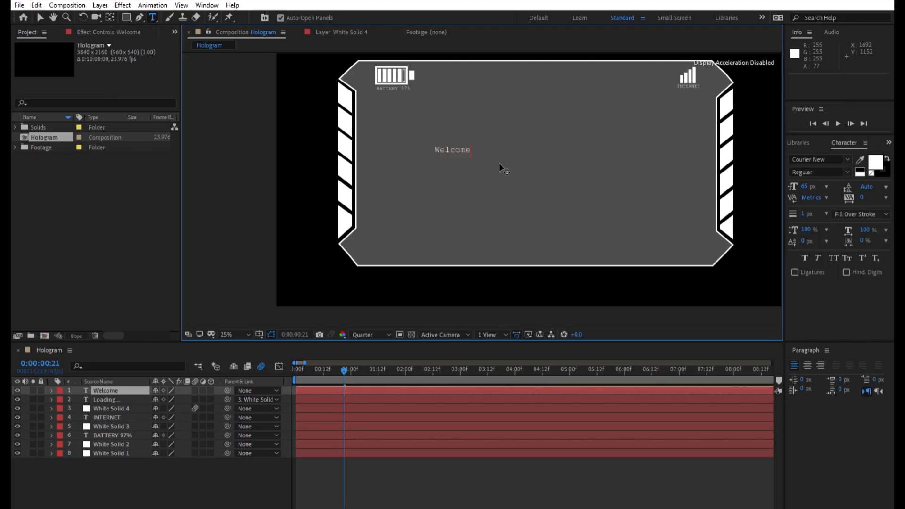
key(BackSpace)
key(BackSpace)
key(BackSpace)
key(BackSpace)
text(ELCOME!)
Step: Enlarge the "WELCOME!" text to 200 px and move it to the screen's center, at about 1548, 1096
drag(483, 150, 430, 149)
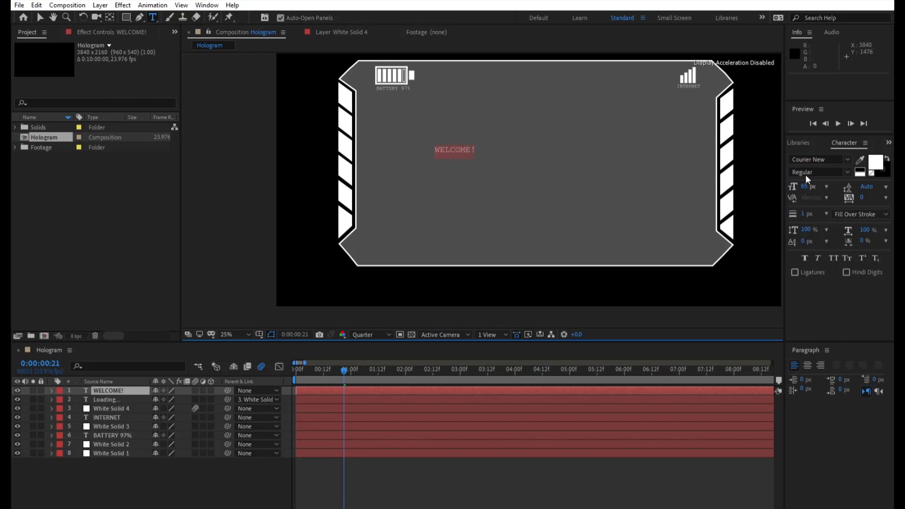
mouse_move(804, 186)
mouse_down()
mouse_move(834, 186)
mouse_move(788, 180)
mouse_up()
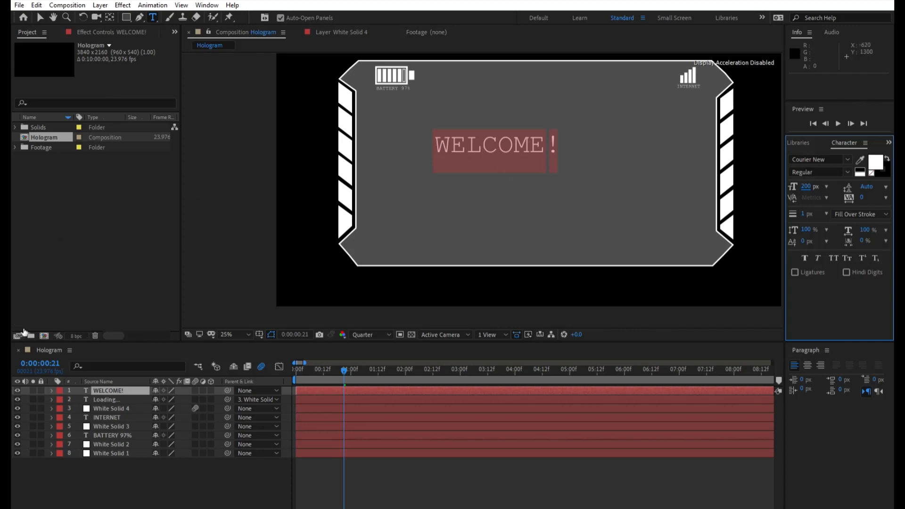
click(42, 16)
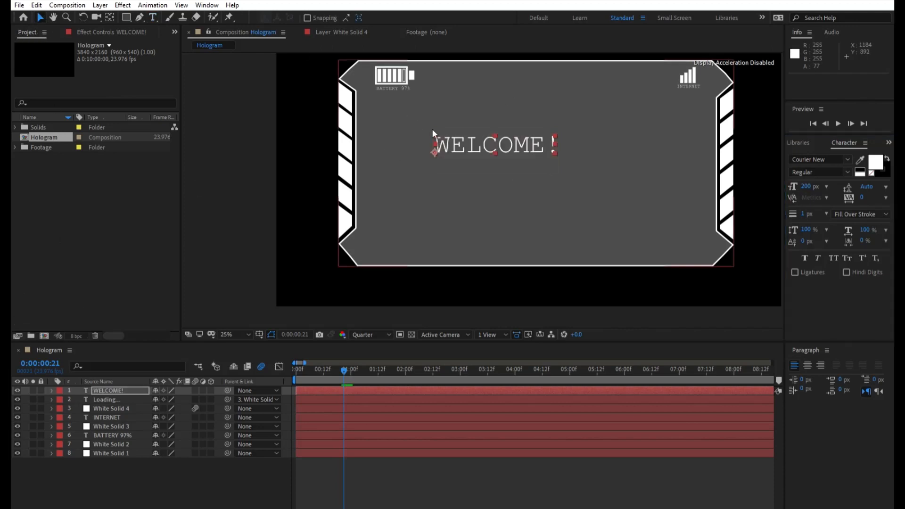
drag(454, 135, 509, 149)
key(Caps_Lock)
key(Caps_Lock)
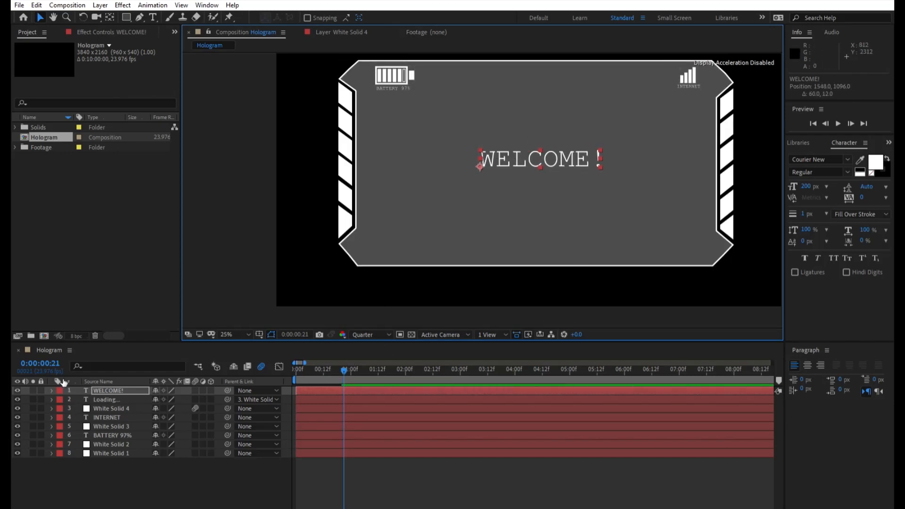
Step: Keyframe the "WELCOME!" layer's Scale at 100% on 0:00:00:21 and at 0% on 0:00:00:19
click(51, 390)
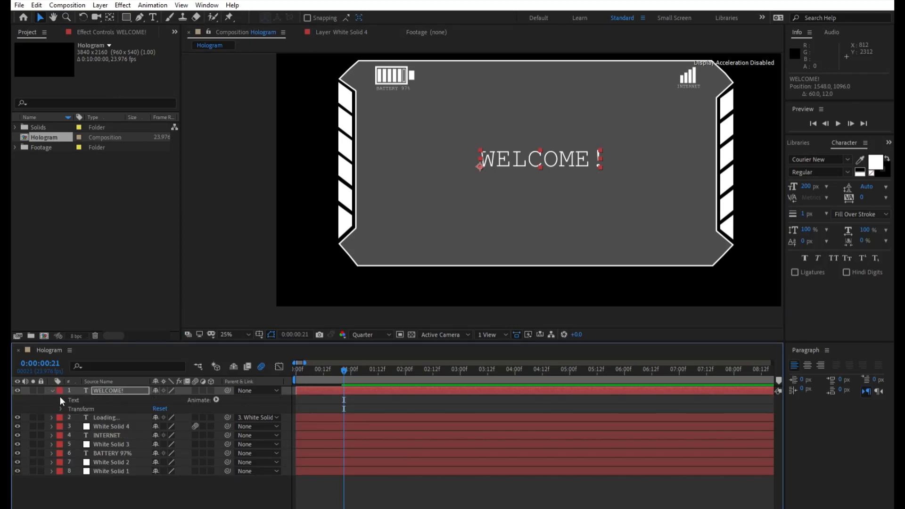
click(61, 409)
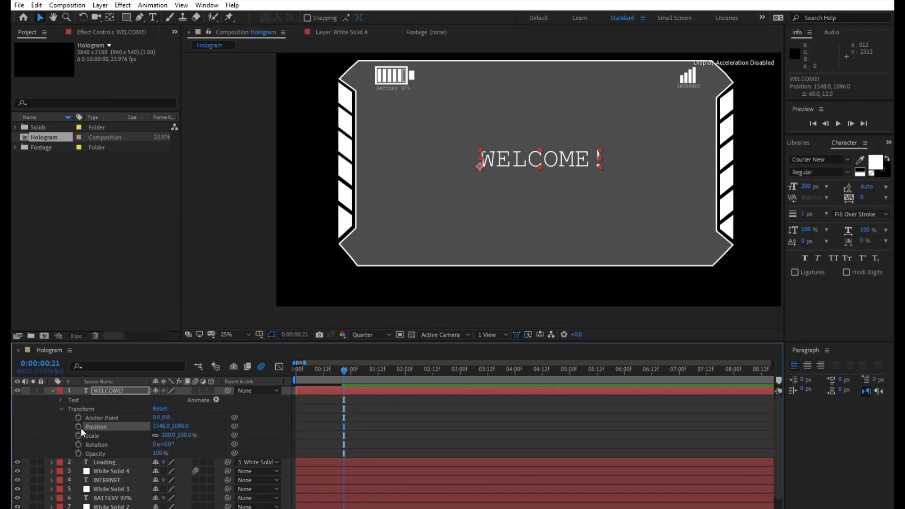
key(alt+shift+s)
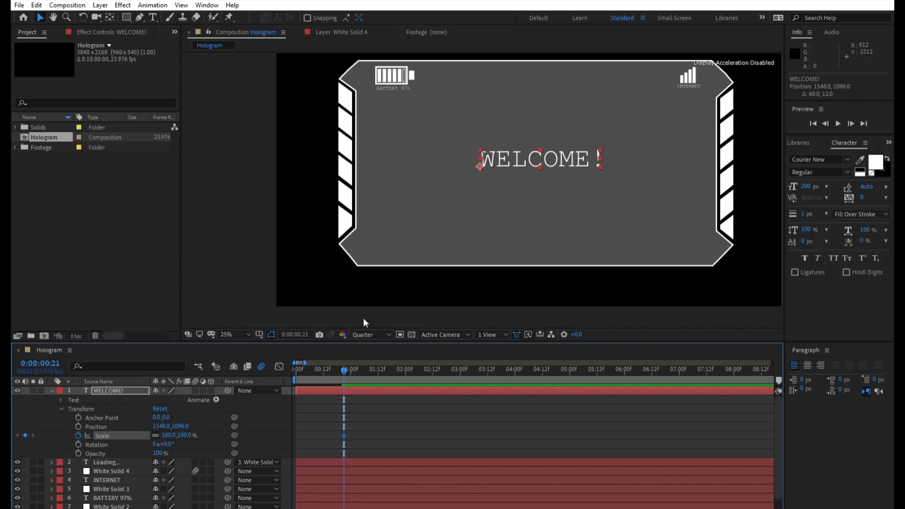
click(825, 117)
click(825, 117)
click(825, 116)
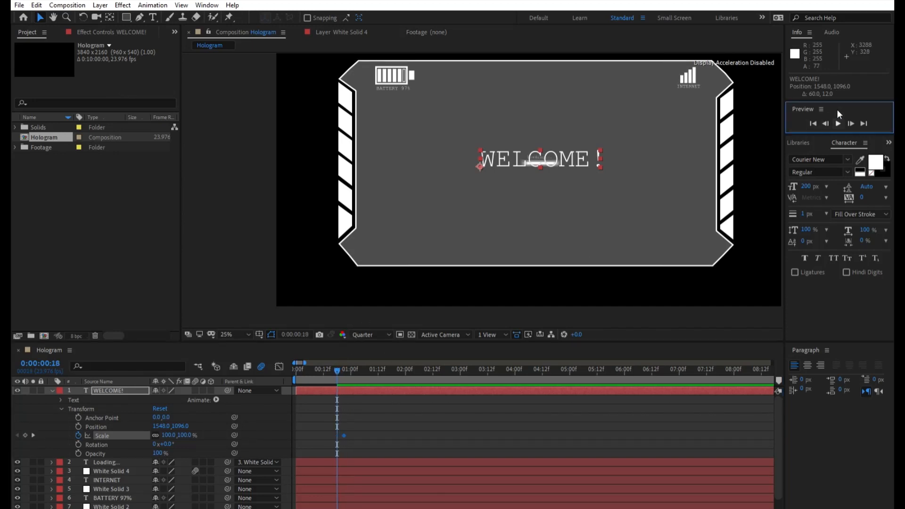
key(Page_Down)
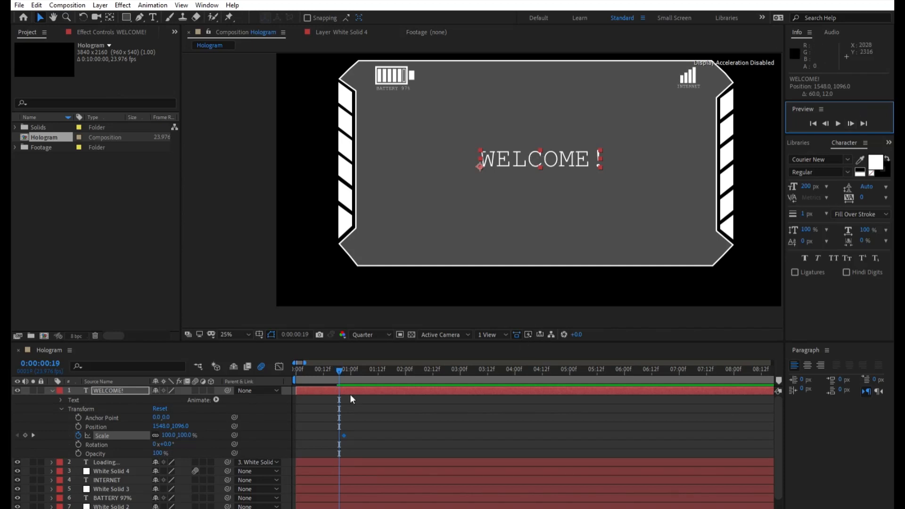
click(168, 435)
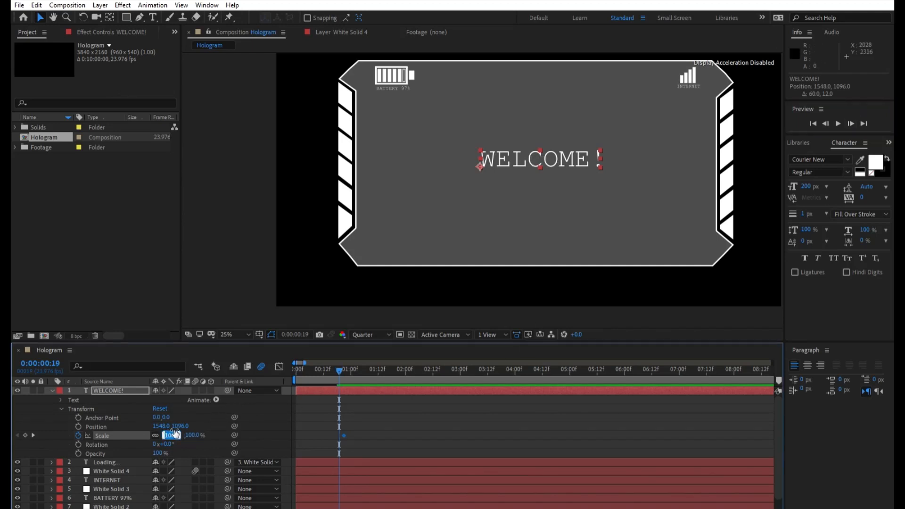
text(0)
key(Return)
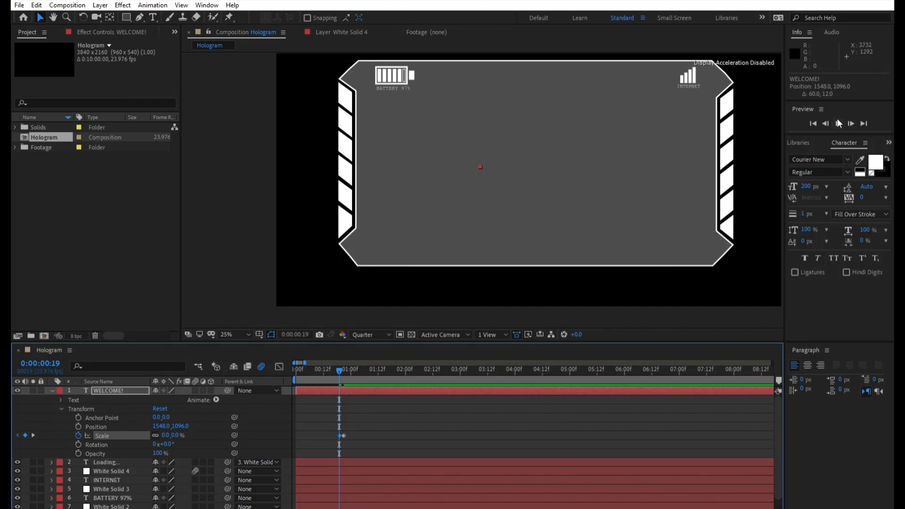
Step: Enable motion blur for the "WELCOME!" layer and preview its pop-in animation from the start
click(195, 390)
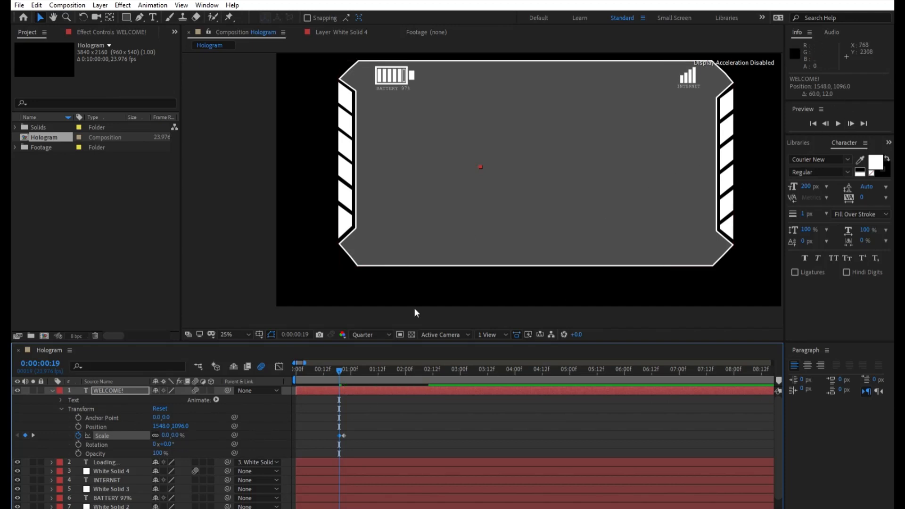
click(838, 118)
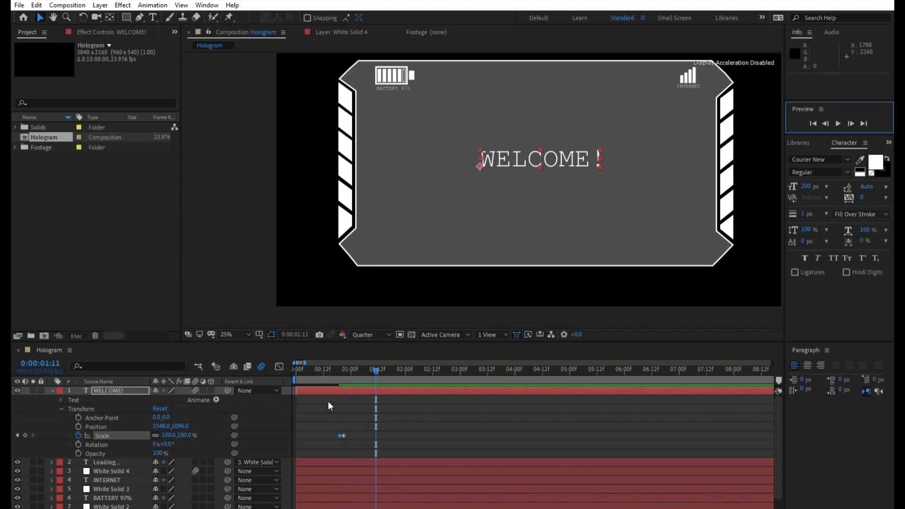
click(377, 356)
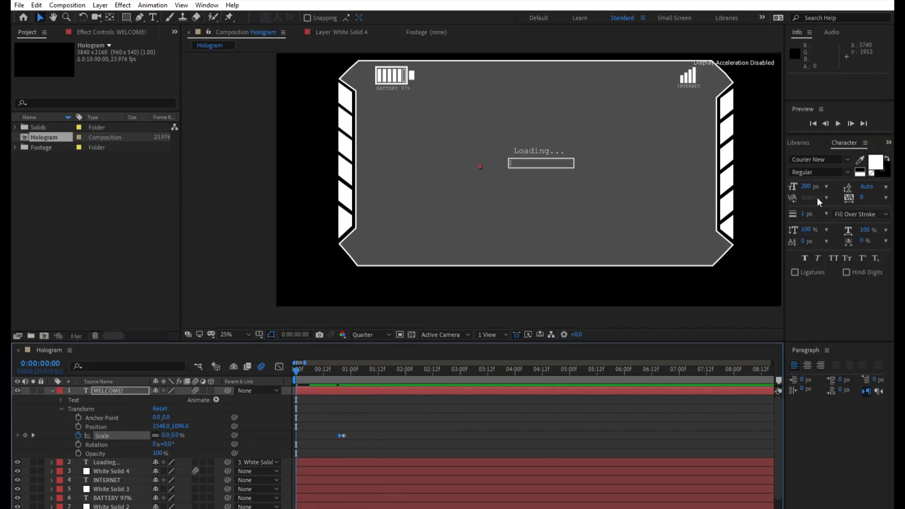
click(840, 111)
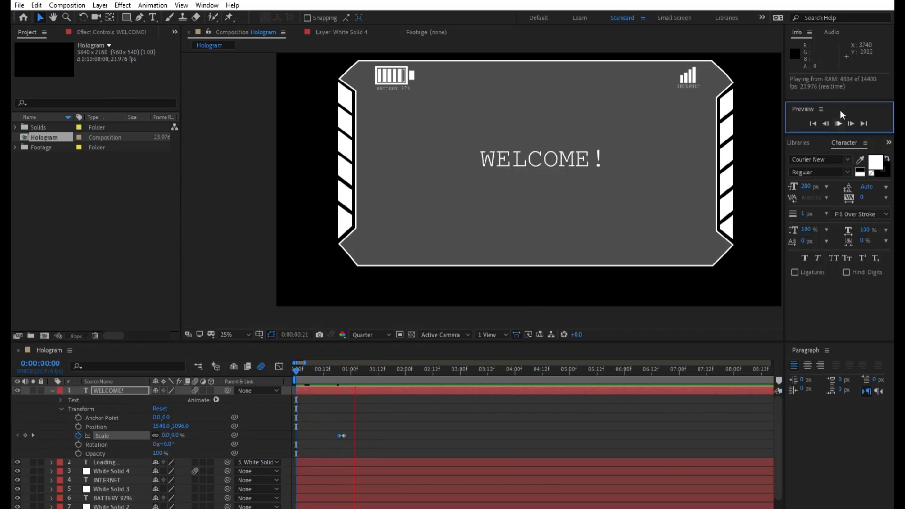
key(space)
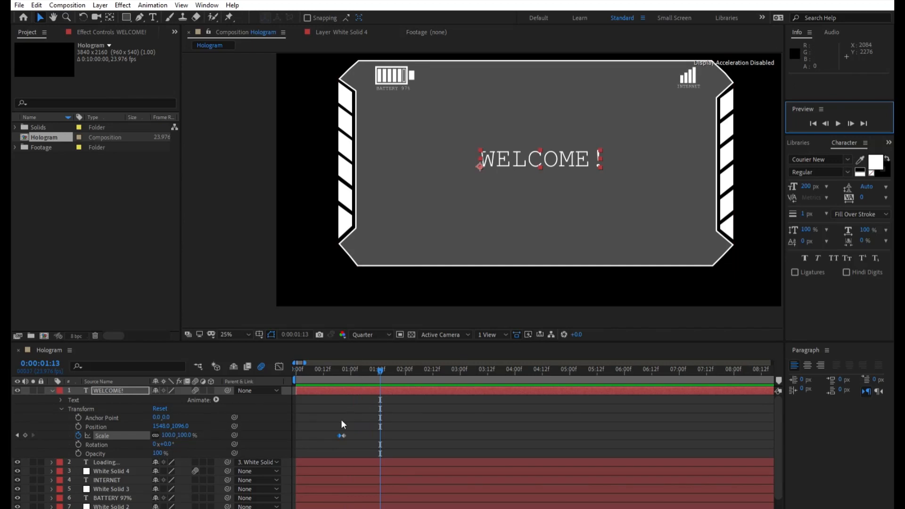
Step: Delay both "WELCOME!" Scale keyframes to about 0:00:01:06, previewing the timing from the start, and place the playhead at 0:00:00:23
drag(349, 427, 335, 417)
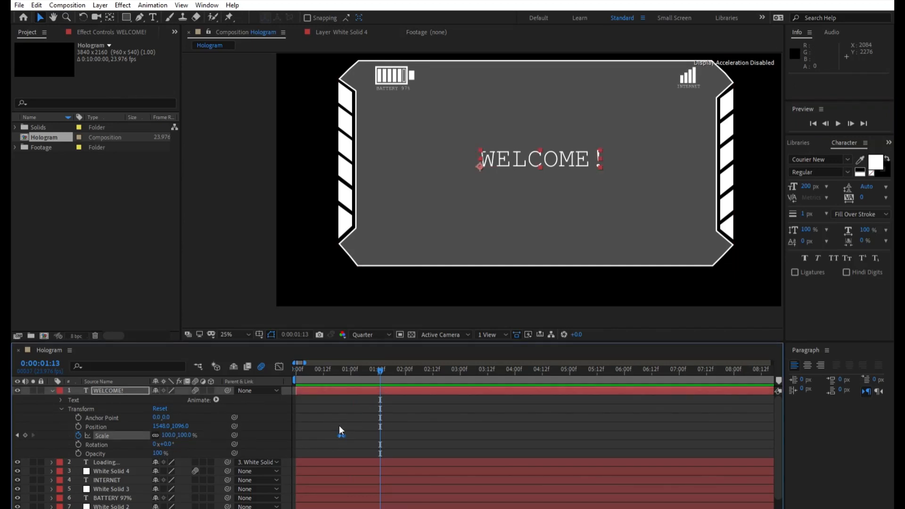
drag(339, 426, 349, 417)
drag(379, 370, 285, 385)
click(838, 123)
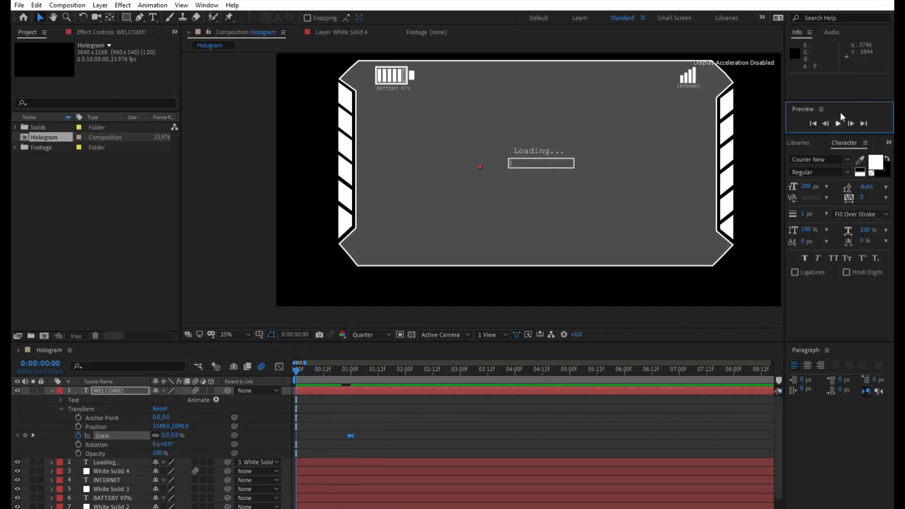
click(838, 122)
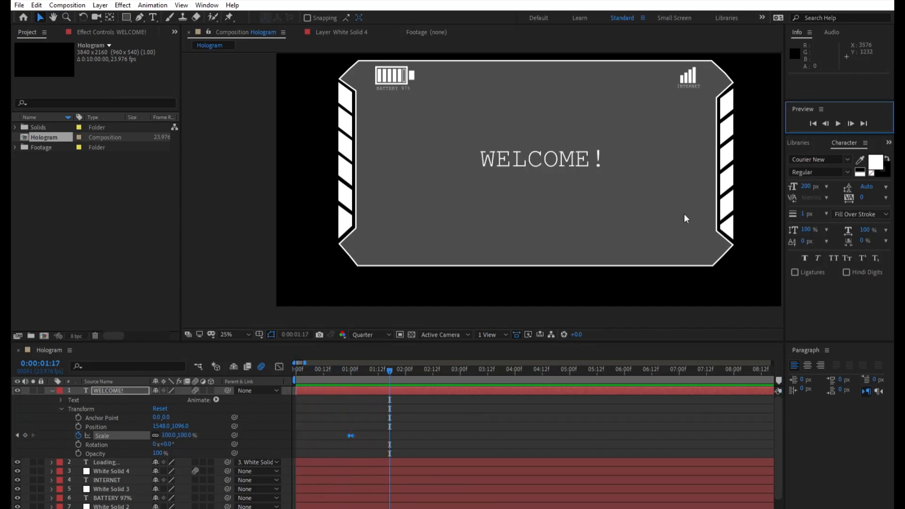
drag(357, 446, 363, 426)
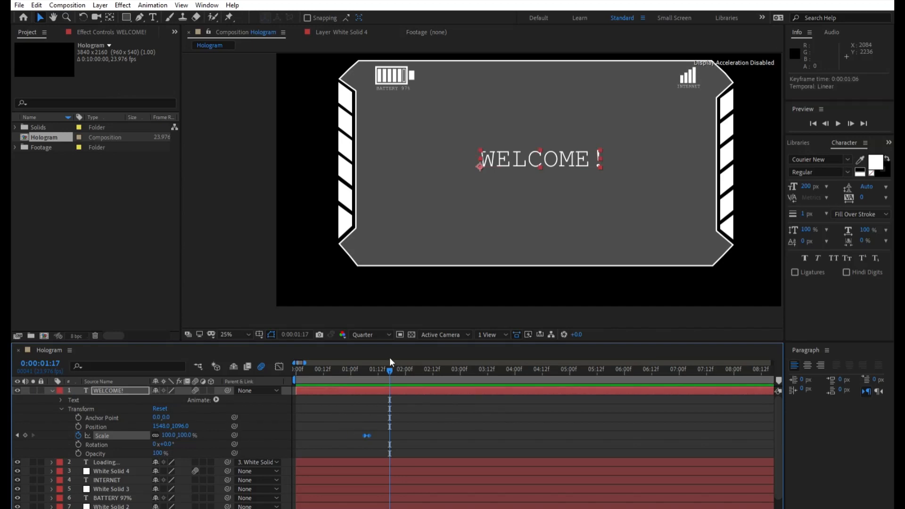
click(373, 368)
drag(373, 368, 347, 371)
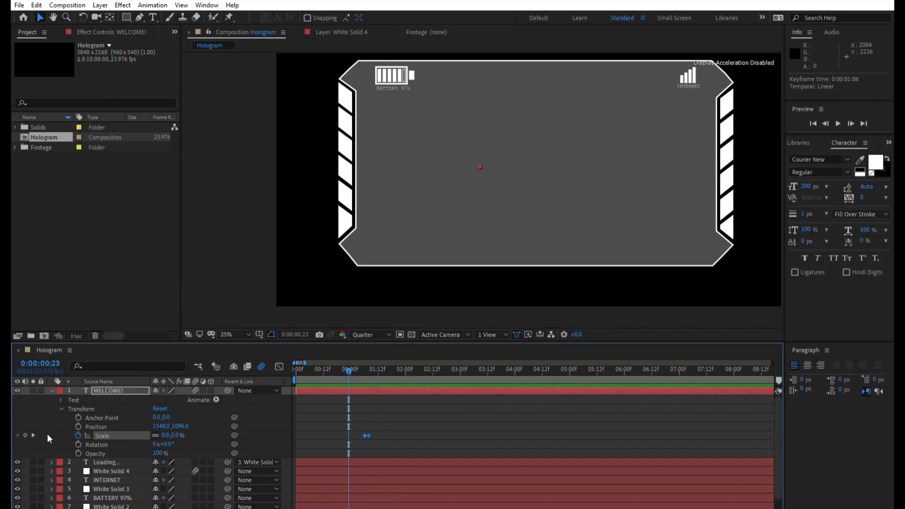
key(ctrl+t)
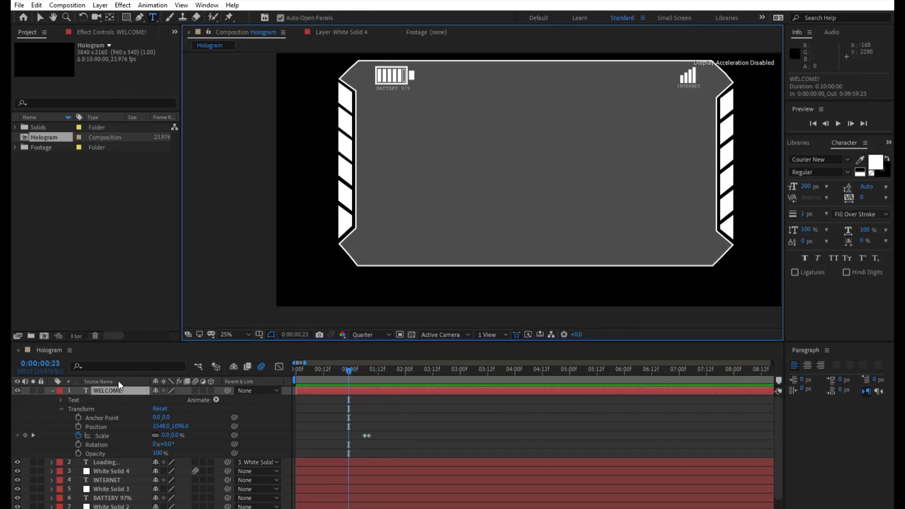
click(52, 390)
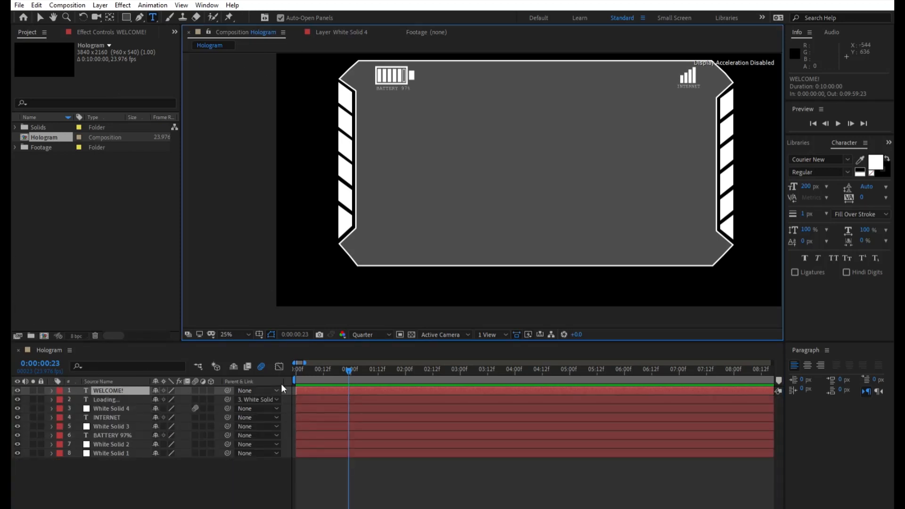
click(195, 390)
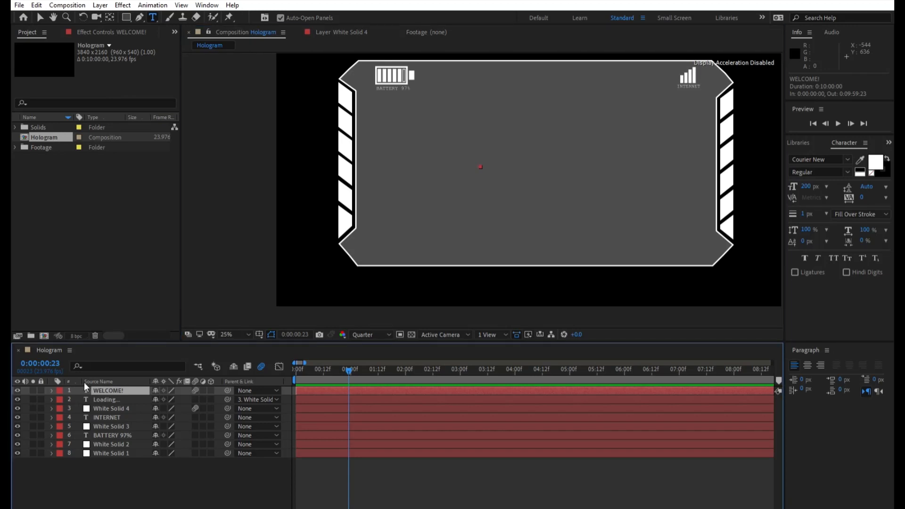
click(52, 389)
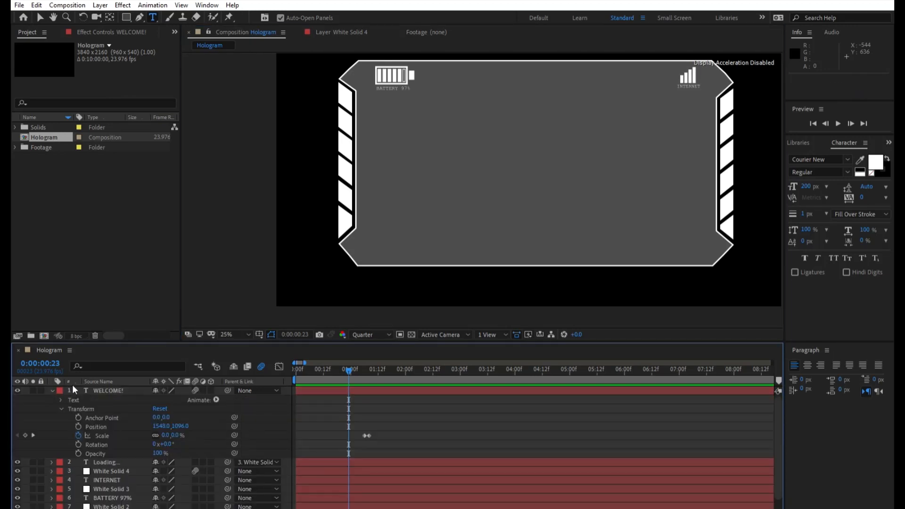
click(61, 408)
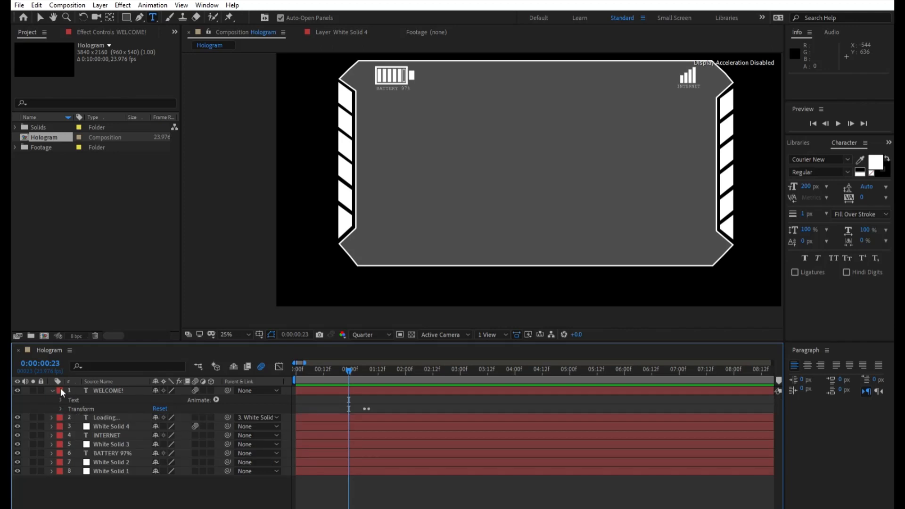
click(53, 390)
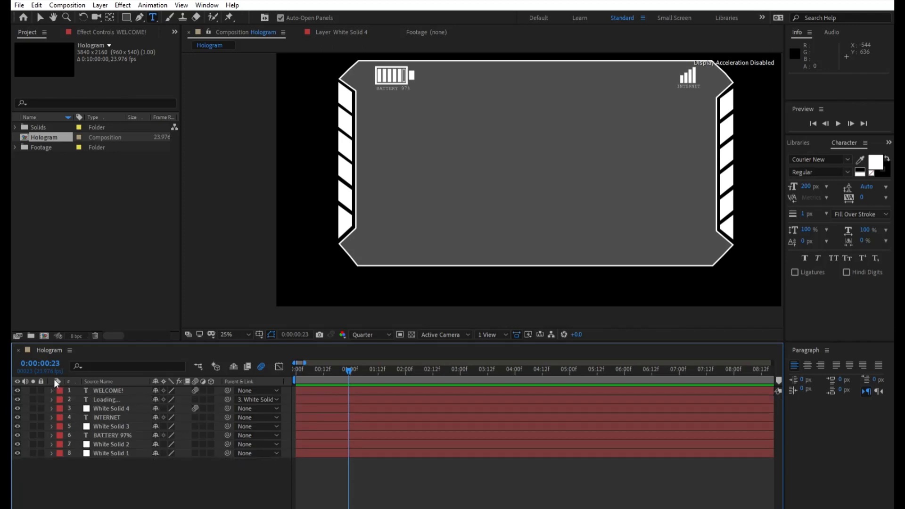
Step: Move the "WELCOME!" layer's anchor point to the text's center at about 462, -39 and reposition the layer to about 1953, 1079
double_click(87, 388)
click(195, 391)
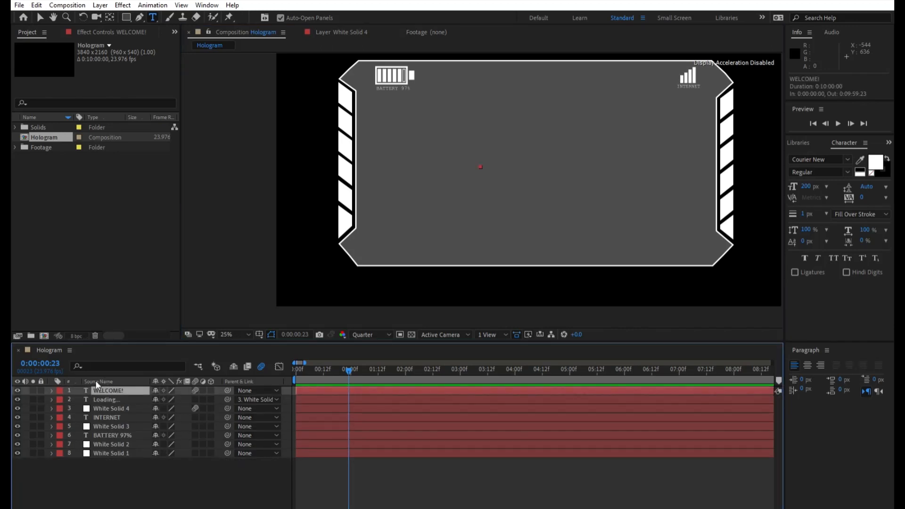
click(52, 390)
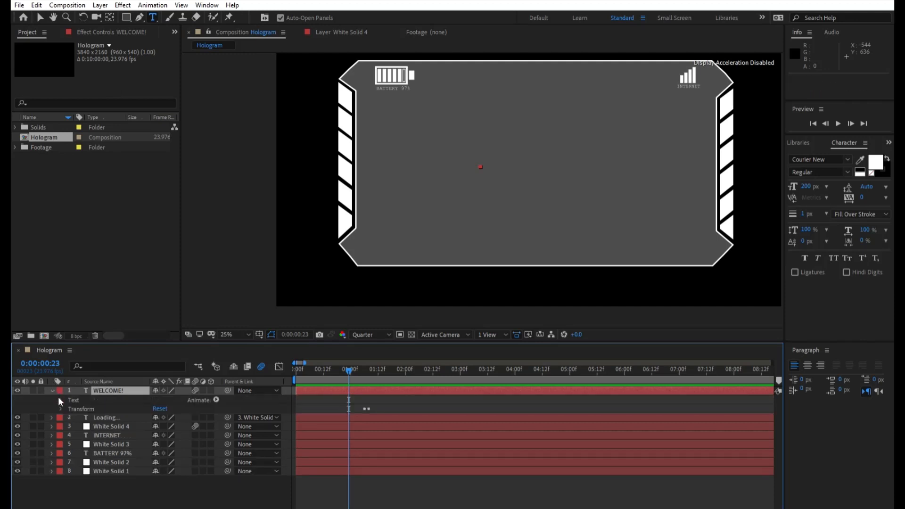
click(60, 409)
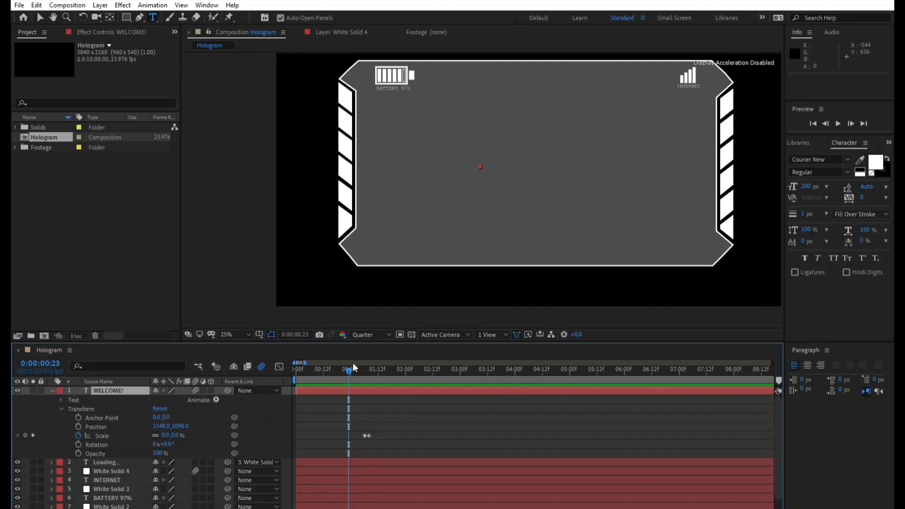
drag(352, 364, 370, 358)
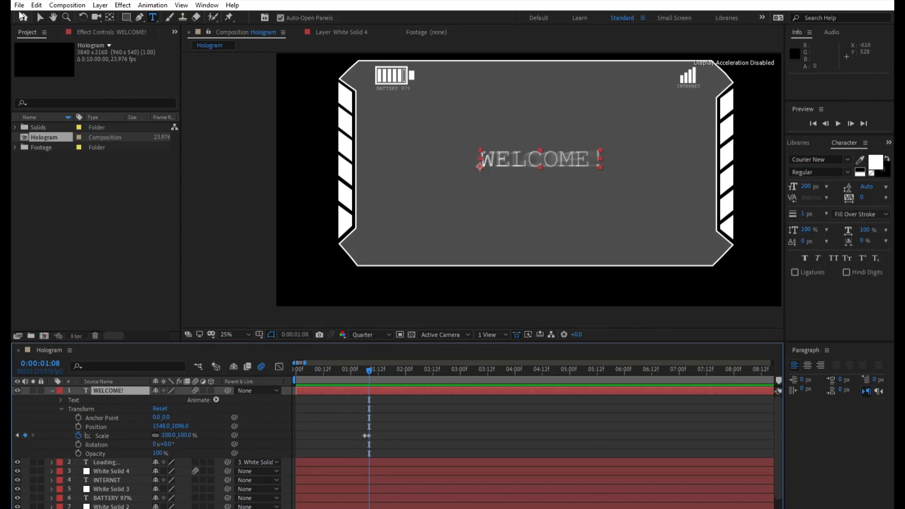
click(40, 17)
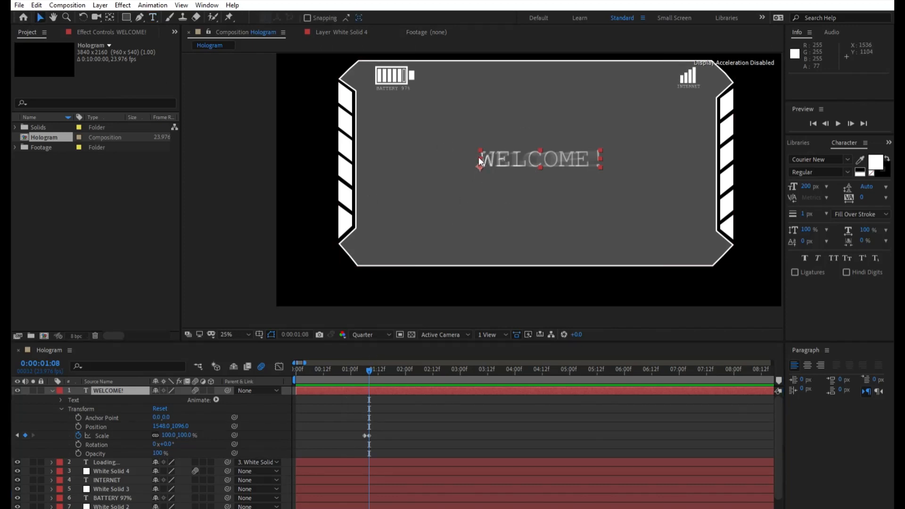
drag(478, 159, 476, 158)
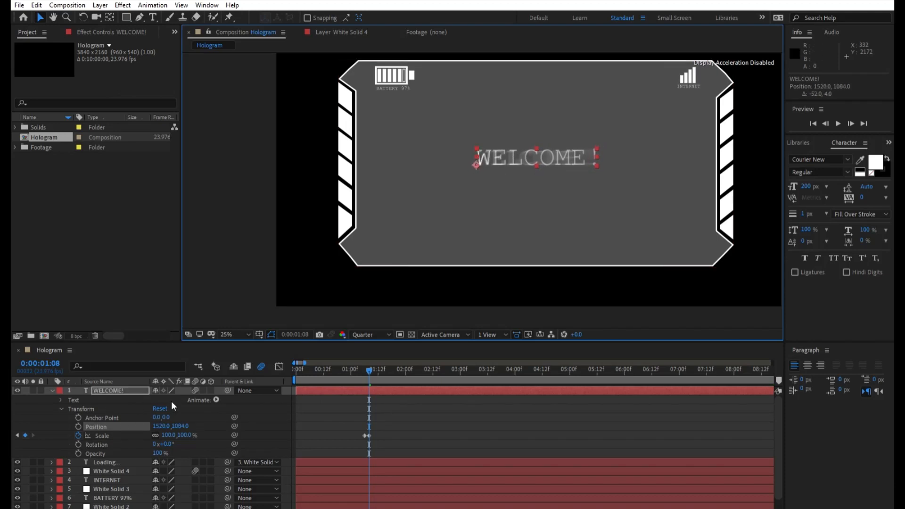
drag(165, 417, 376, 380)
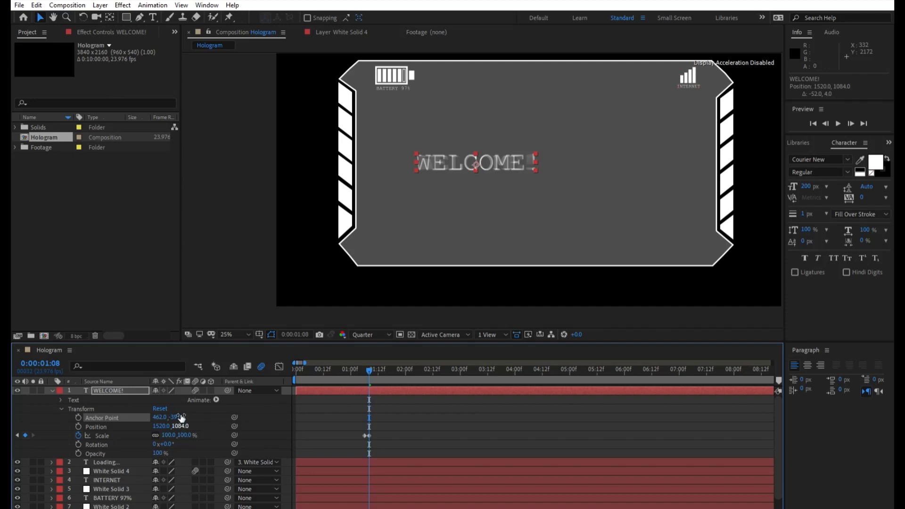
drag(182, 426, 365, 366)
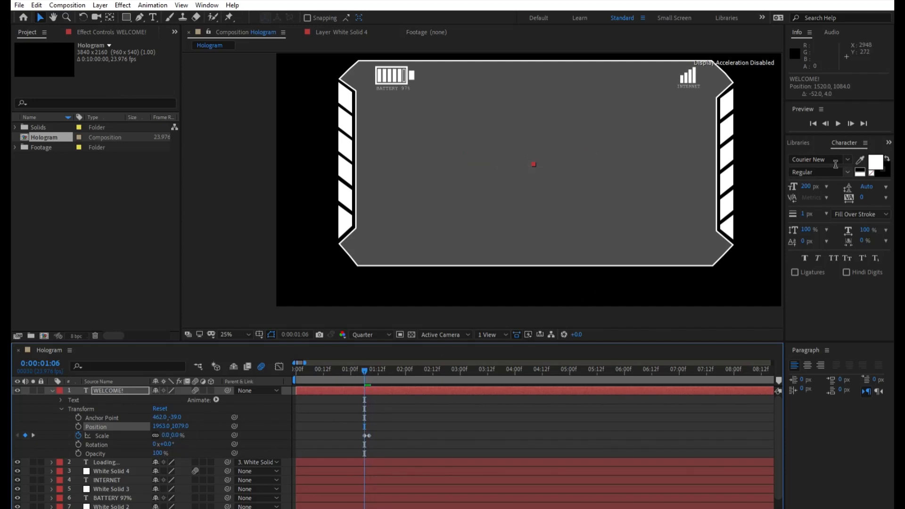
Step: Preview the "WELCOME!" pop-in from 0:00:01:06 and again from the start, and place the playhead at about 0:00:01:22
click(837, 123)
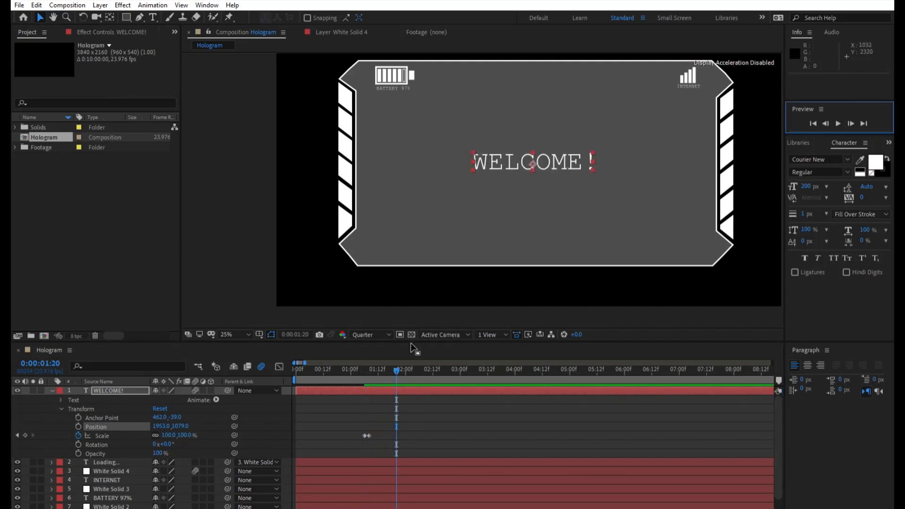
drag(398, 363, 290, 371)
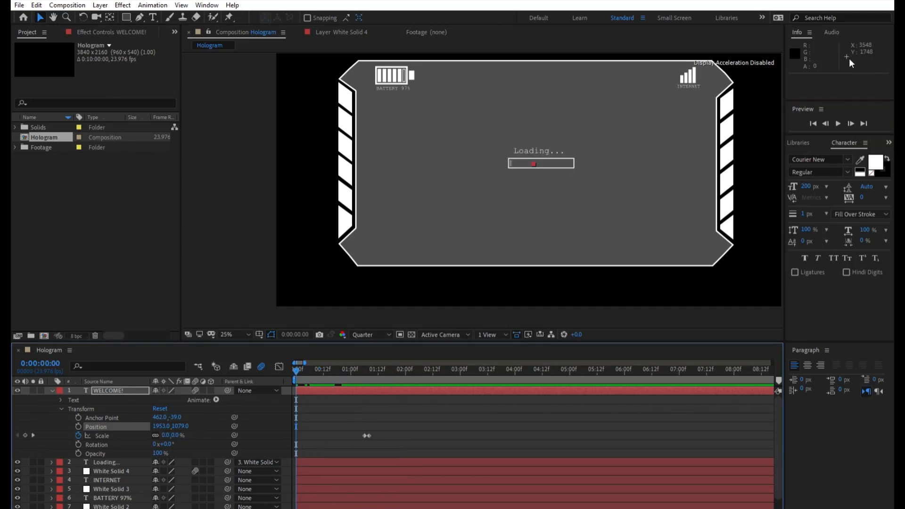
click(841, 119)
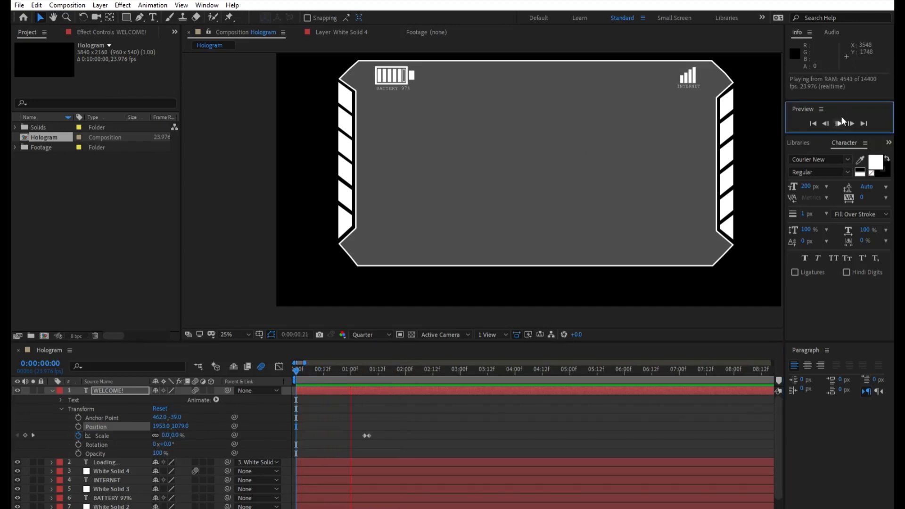
click(841, 117)
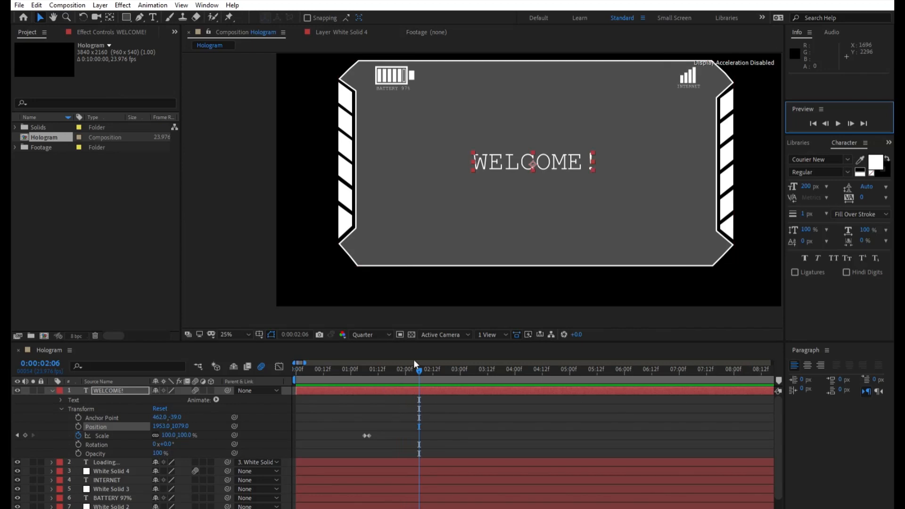
drag(420, 359, 400, 393)
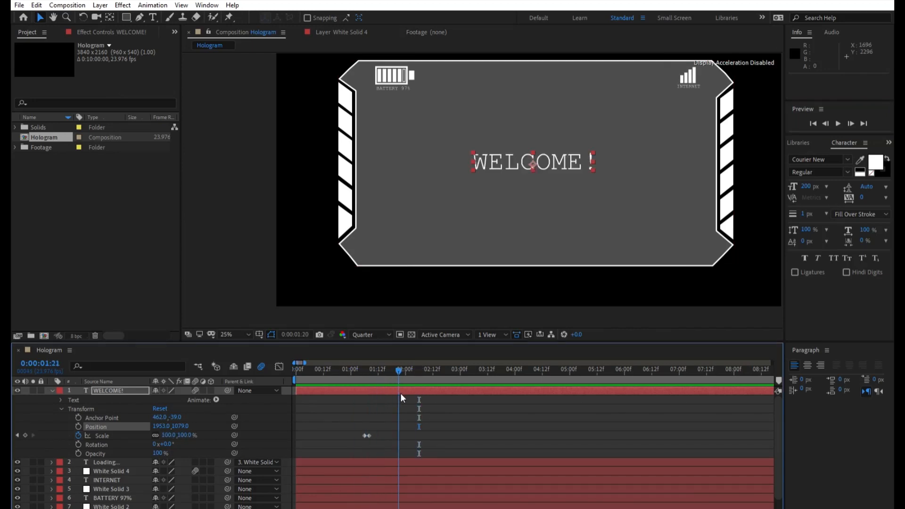
Step: Create a full-frame white solid and mask it to a thin horizontal bar about 1340 by 40 px, starting inside the frame's left edge
click(52, 390)
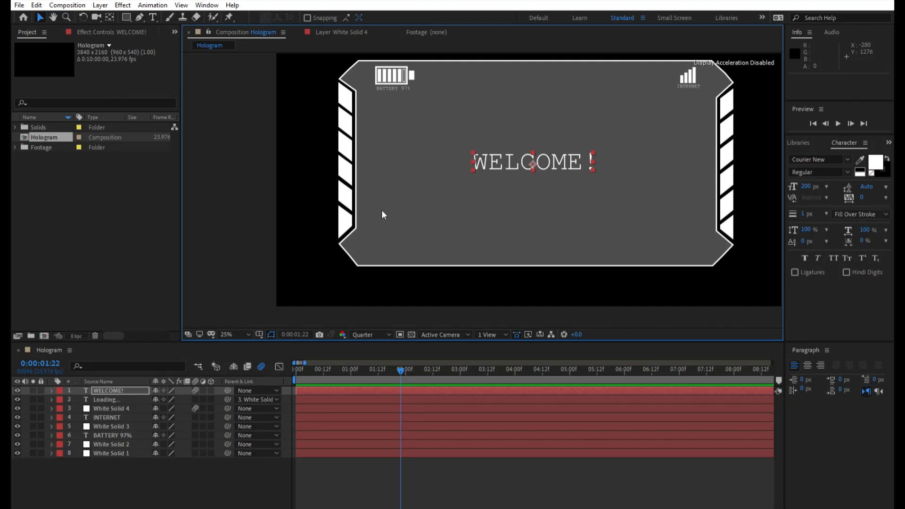
key(ctrl+s)
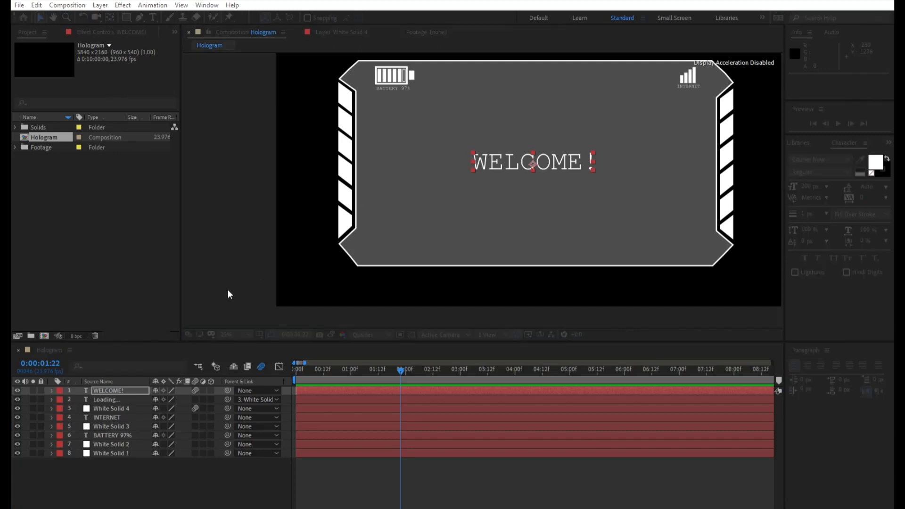
key(Return)
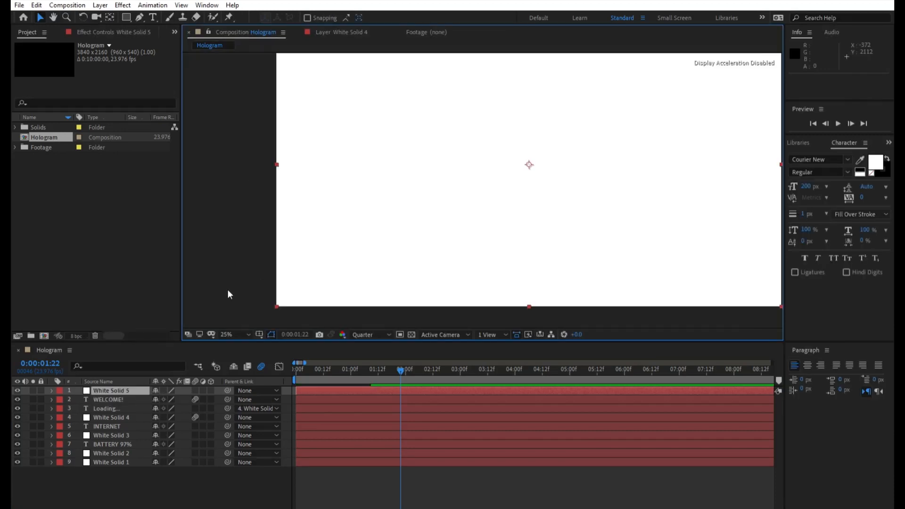
key(q)
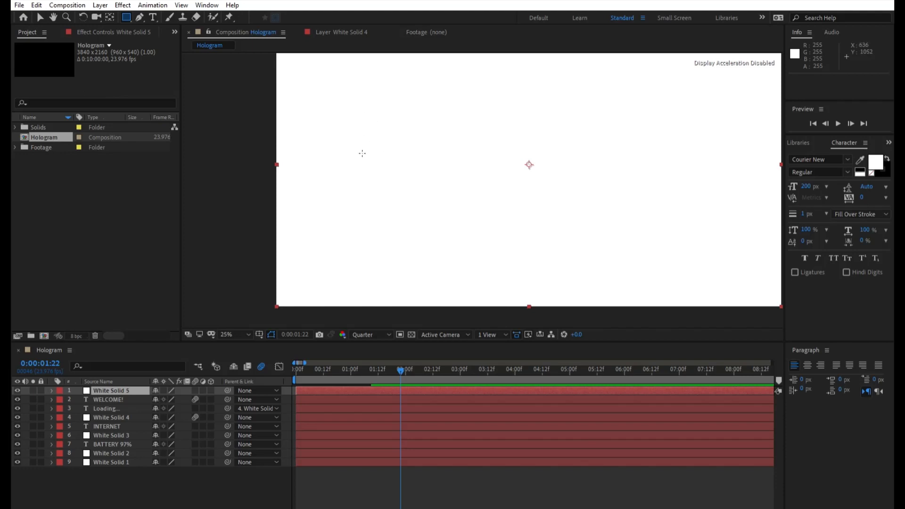
drag(360, 156, 531, 156)
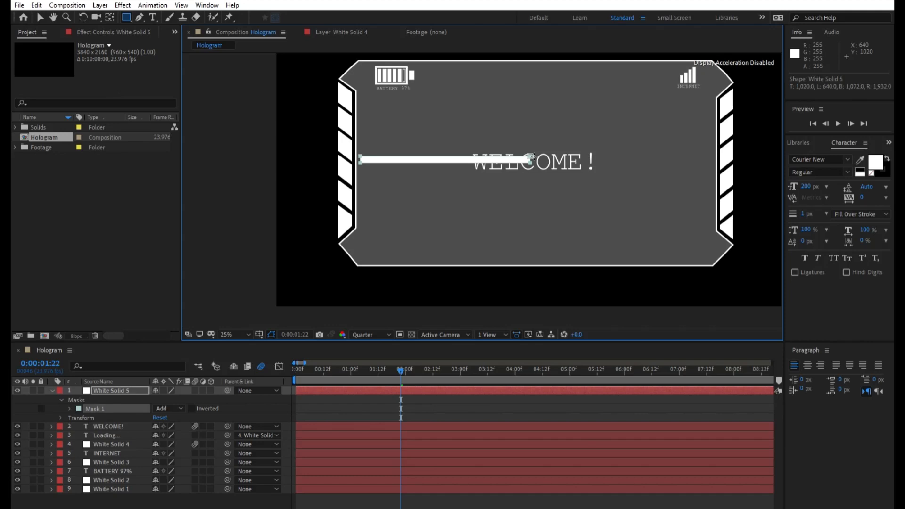
drag(532, 156, 540, 154)
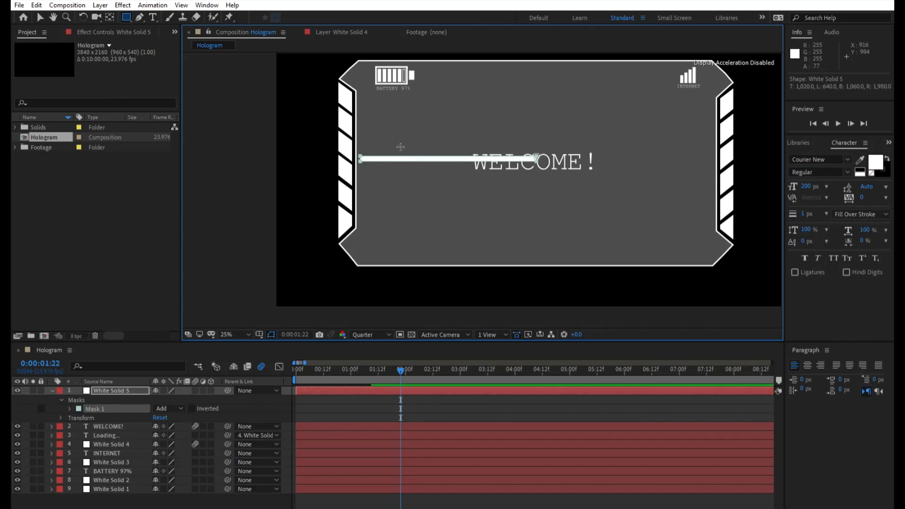
Step: Open the new white solid in its layer view and add a Mask Path keyframe at 0:00:01:22
double_click(114, 390)
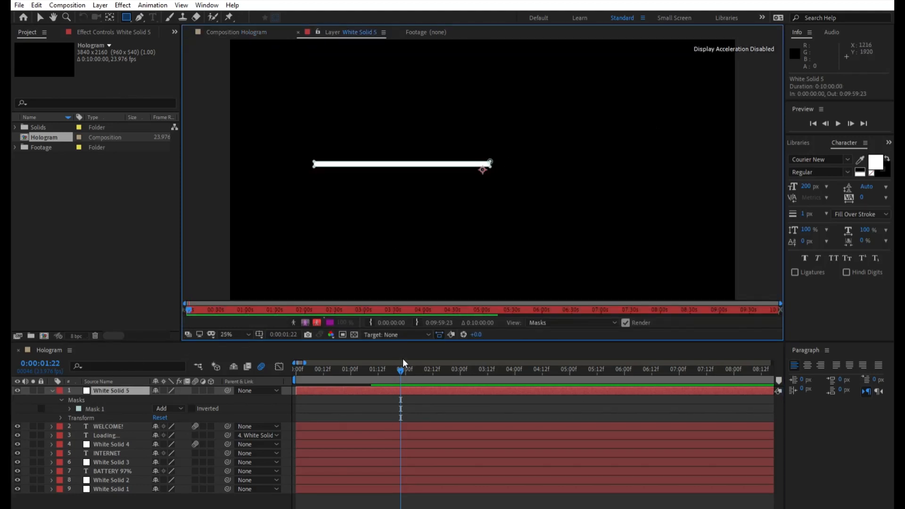
click(61, 418)
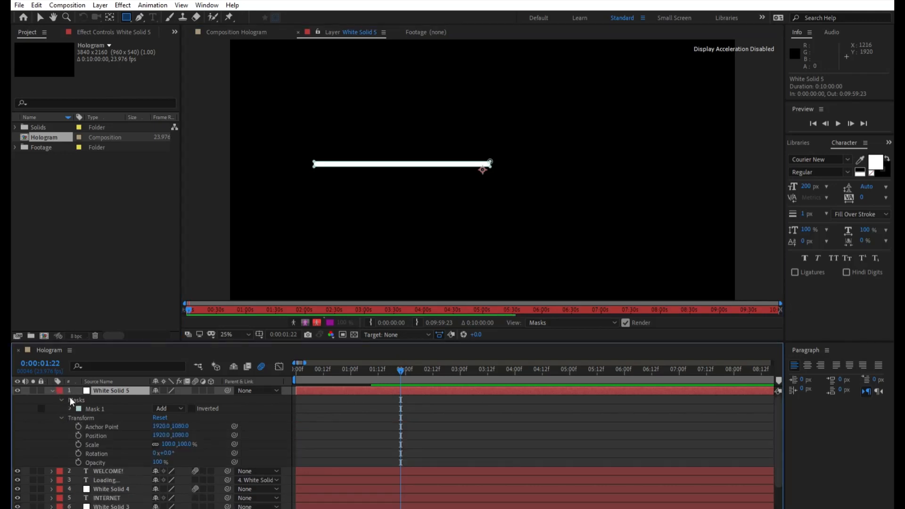
click(70, 408)
click(87, 408)
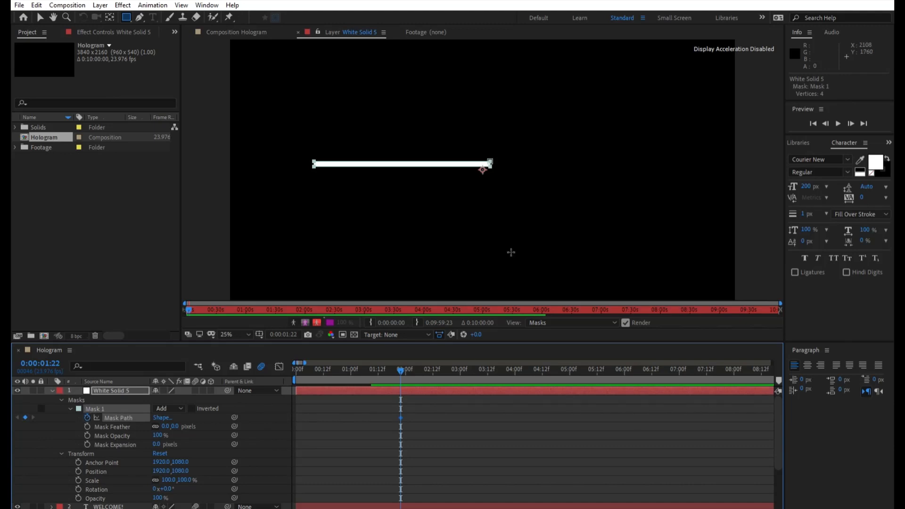
Step: Keyframe the bar's mask at 0:00:01:12 with its right end moved left until the mask collapses to zero width
drag(401, 369, 378, 369)
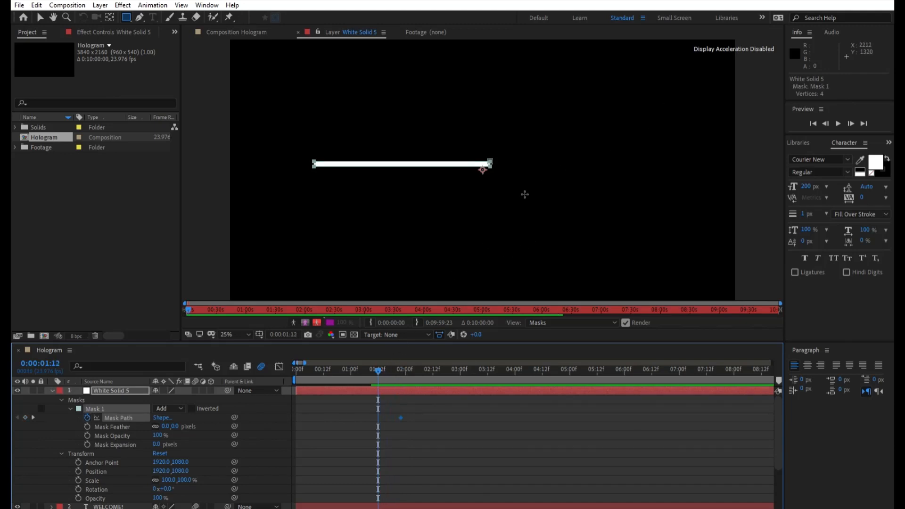
key(v)
drag(512, 198, 466, 143)
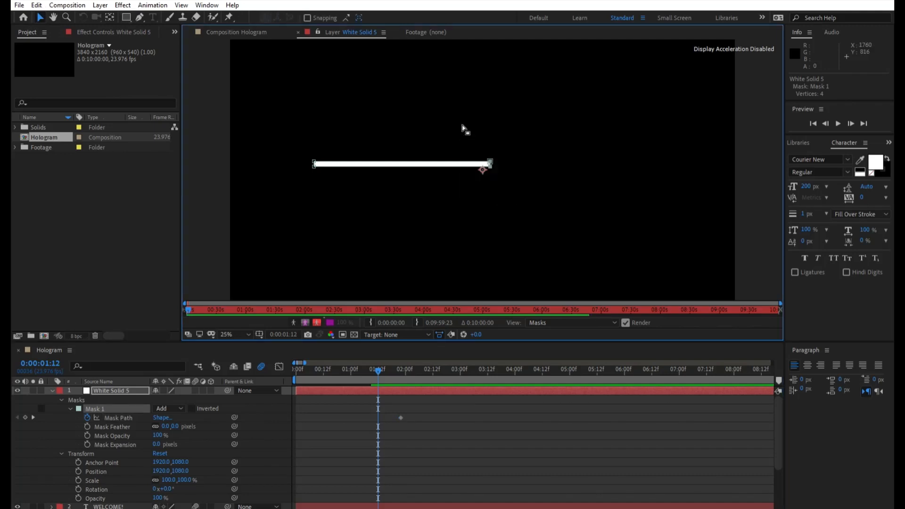
key(shift+Left)
key(shift+Left)
key(shift+Left)
key(shift+Left)
key(shift+Left)
key(shift+Left)
key(shift+Left)
key(shift+Left)
key(shift+Left)
key(shift+Left)
key(shift+Left)
key(shift+Left)
key(shift+Left)
key(shift+Left)
key(shift+Left)
key(shift+Left)
key(shift+Left)
key(shift+Left)
key(shift+Left)
key(shift+Left)
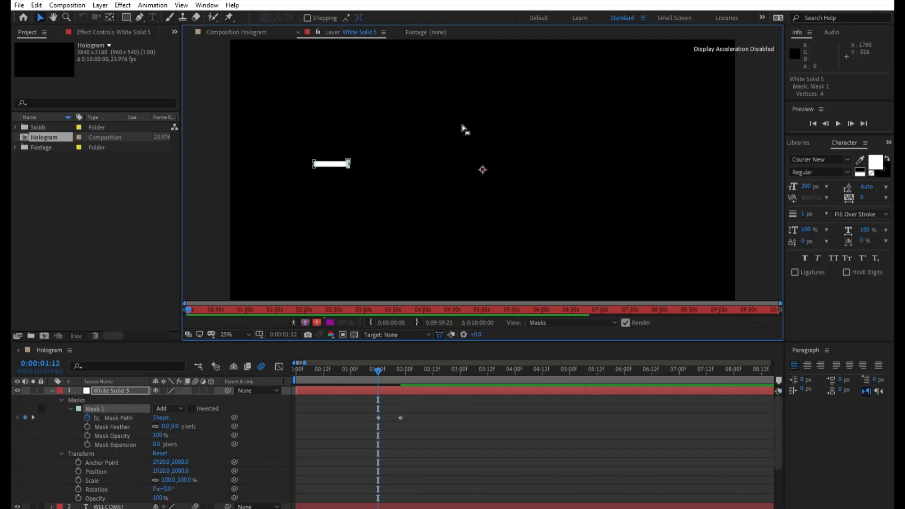
key(shift+Left)
key(shift+Left)
key(shift+Left)
key(shift+Left)
key(shift+Left)
key(shift+Left)
key(shift+Left)
key(shift+Left)
key(shift+Left)
key(shift+Left)
key(shift+Left)
key(shift+Left)
key(shift+Left)
key(shift+Left)
key(shift+Left)
key(shift+Left)
key(shift+Left)
key(shift+Left)
key(shift+Left)
key(shift+Left)
click(391, 177)
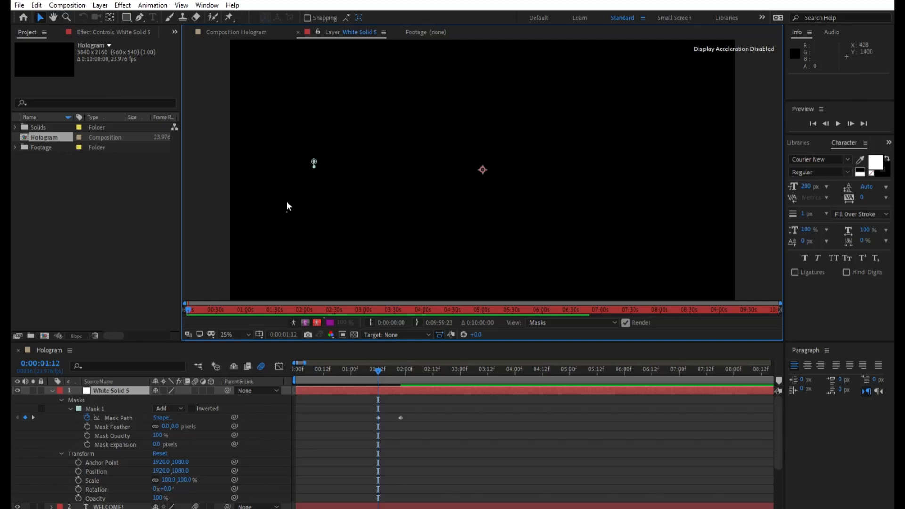
Step: Examine the collapsed mask up close in the layer view and check the bar in the Hologram composition
key(period)
key(period)
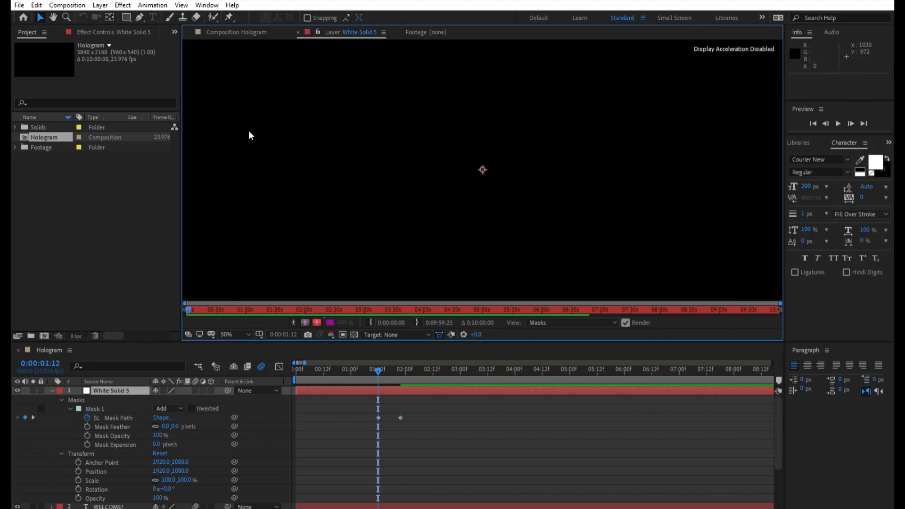
click(54, 17)
drag(335, 171, 622, 208)
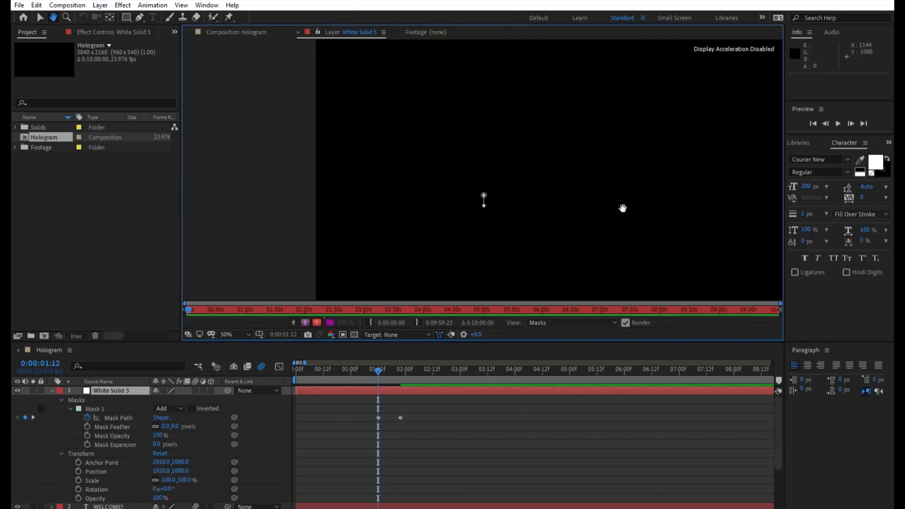
key(period)
drag(462, 226, 456, 151)
scroll(460, 164, up, 2)
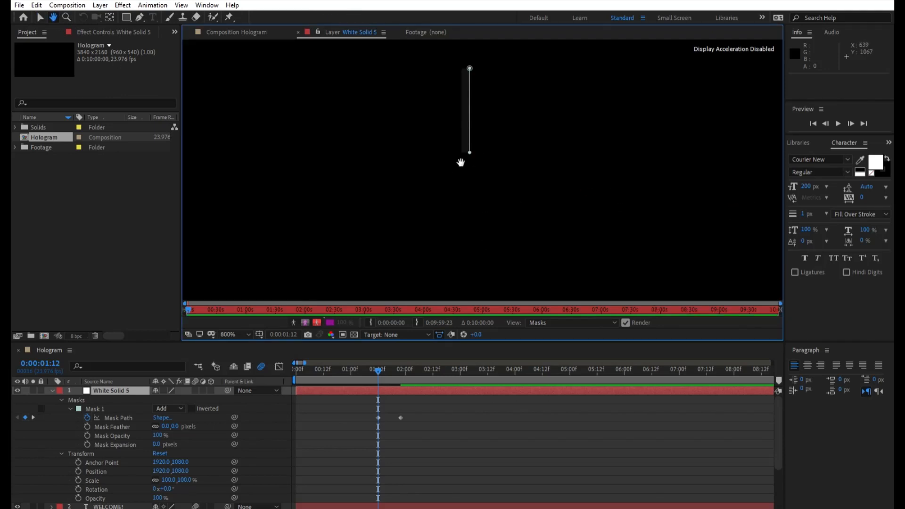
scroll(461, 161, down, 10)
scroll(478, 167, up, 3)
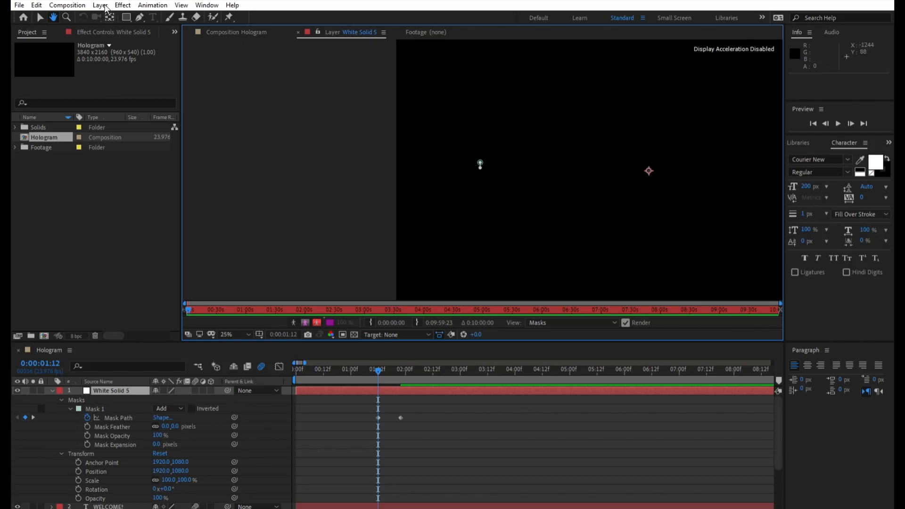
click(40, 18)
click(222, 30)
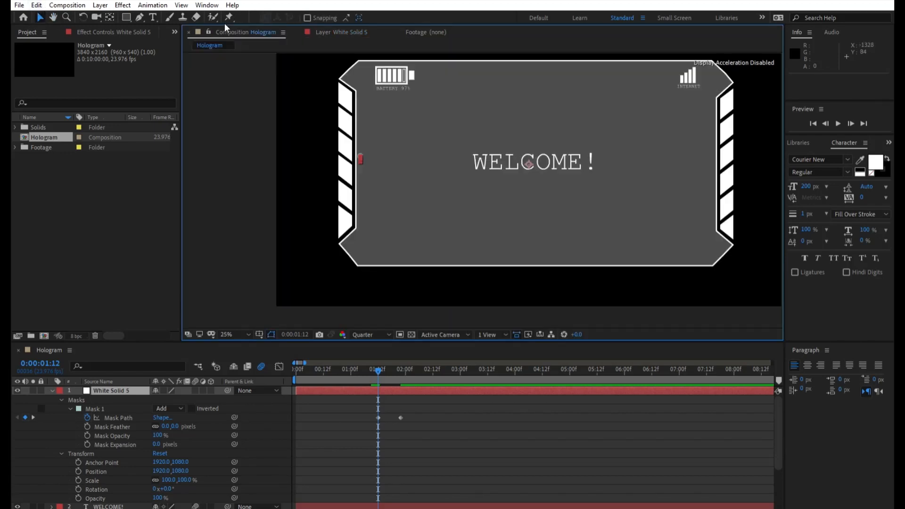
click(278, 196)
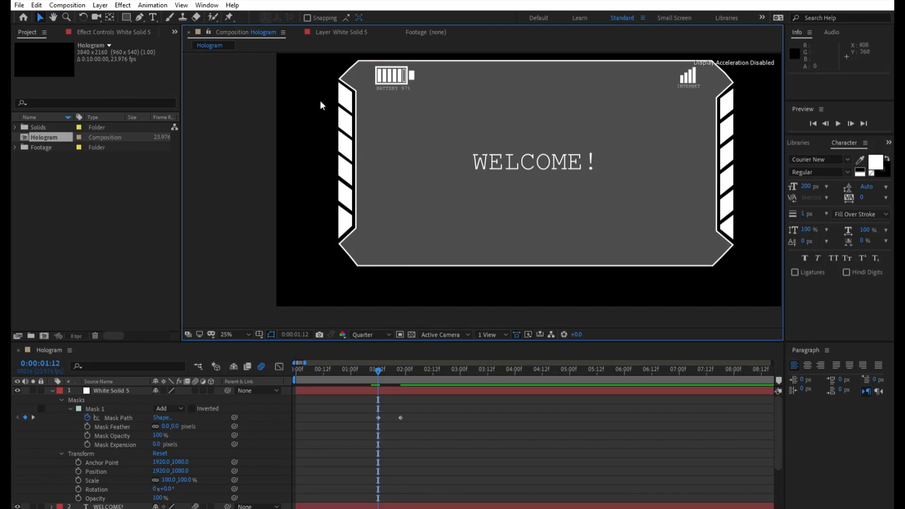
Step: Preview the bar's mask animation in its layer view from 0:00:01:01
click(325, 30)
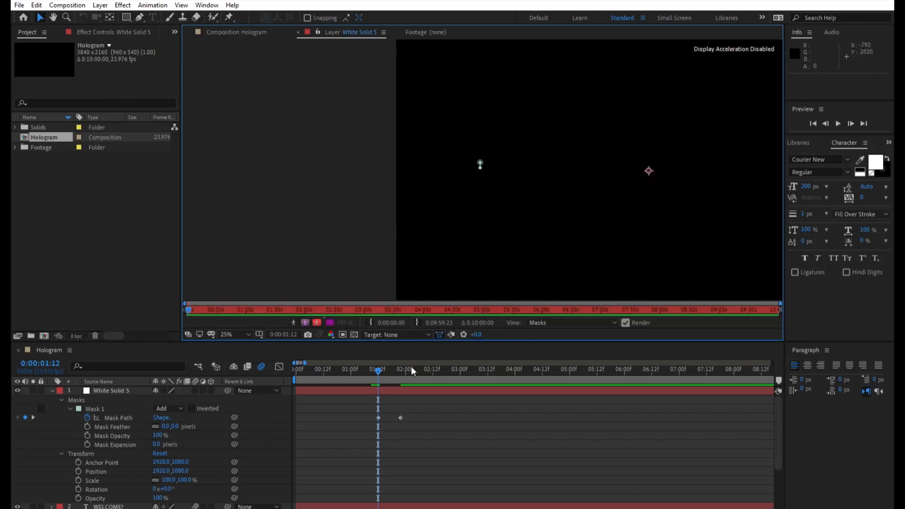
drag(380, 358, 352, 359)
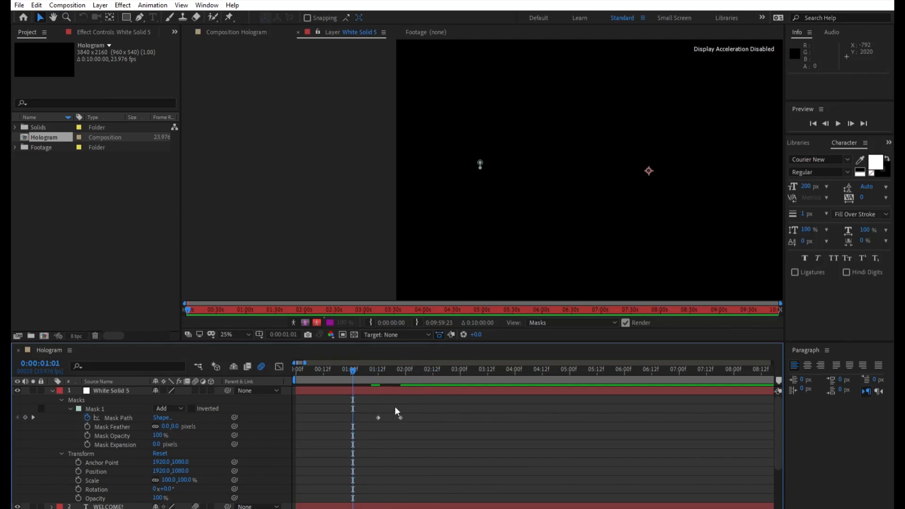
click(841, 122)
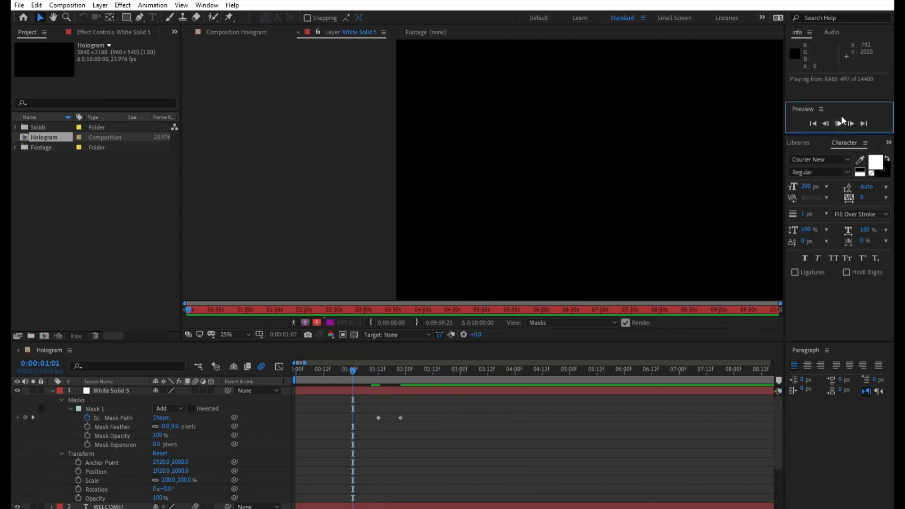
Step: Try nudging the bar's mask points down in the layer view at 0:00:02:08, removing the extra Mask Path keyframe
click(843, 123)
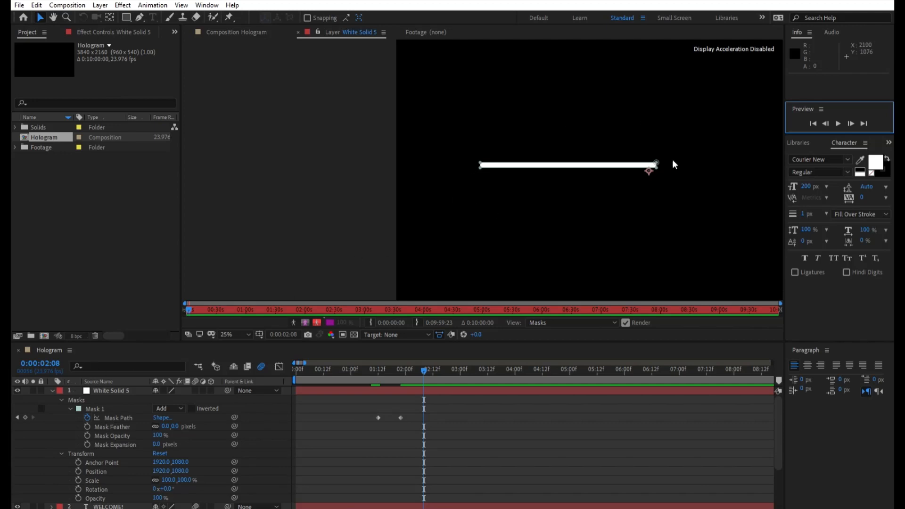
drag(678, 176, 464, 168)
key(Down)
key(Down)
key(Down)
key(Down)
key(Down)
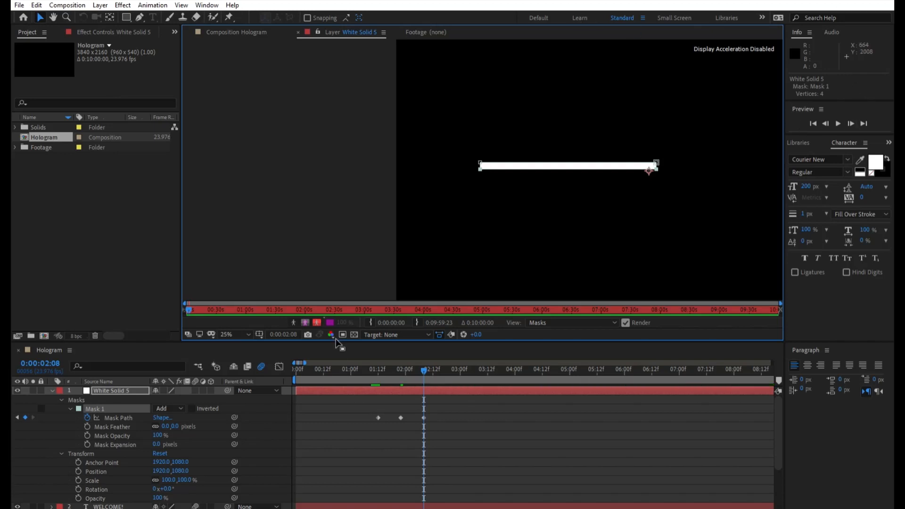
click(423, 410)
key(Delete)
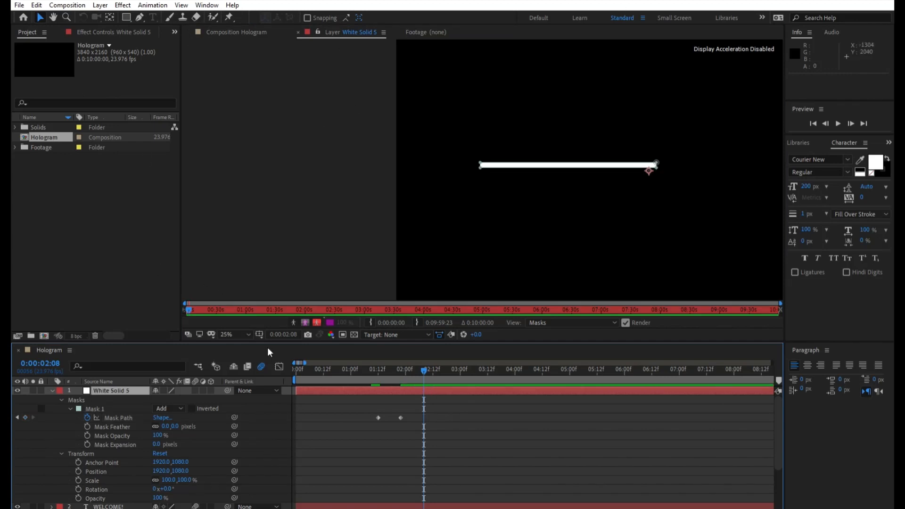
Step: Return to the Hologram composition and move the white bar directly beneath the "WELCOME!" text, at position 2568, 1216
click(61, 400)
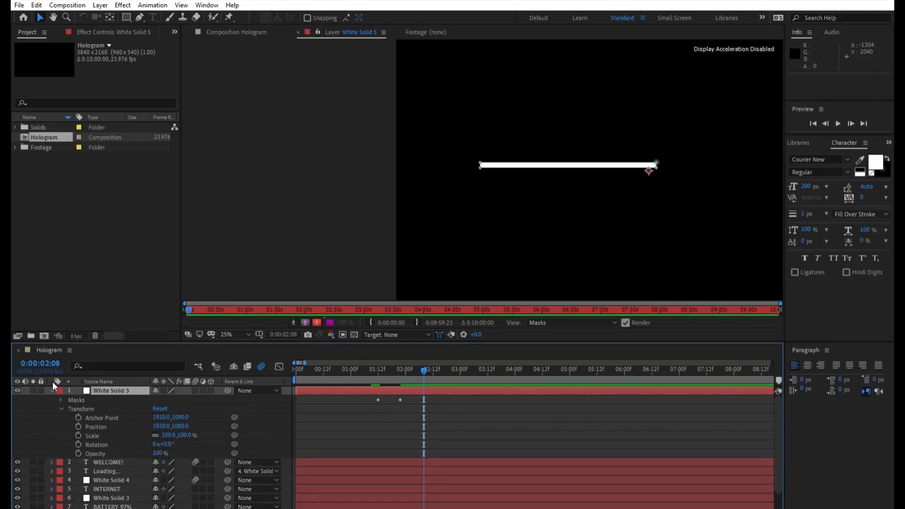
click(52, 390)
click(255, 31)
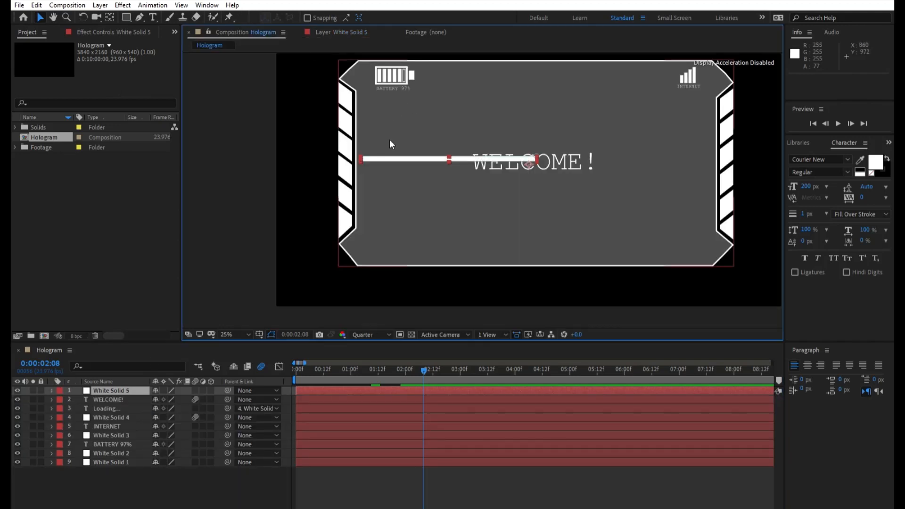
drag(401, 160, 409, 165)
key(ctrl+z)
drag(409, 152, 494, 168)
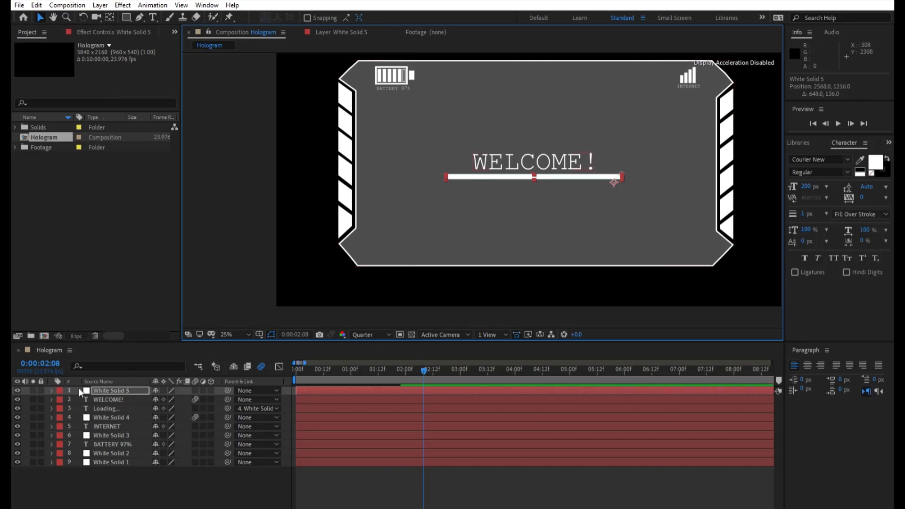
Step: Shift both of the bar's Mask Path keyframes earlier so they sit at 0:00:01:06 and 0:00:01:11
click(51, 390)
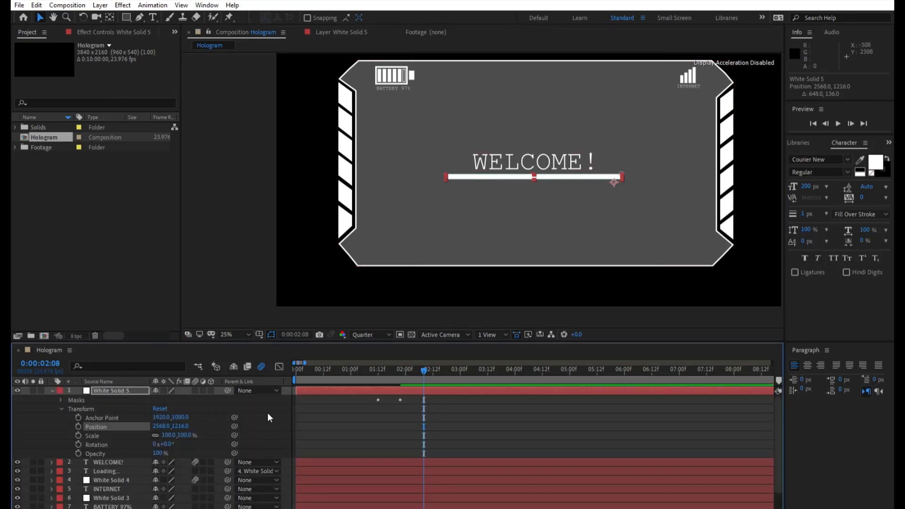
click(61, 400)
drag(424, 359, 365, 374)
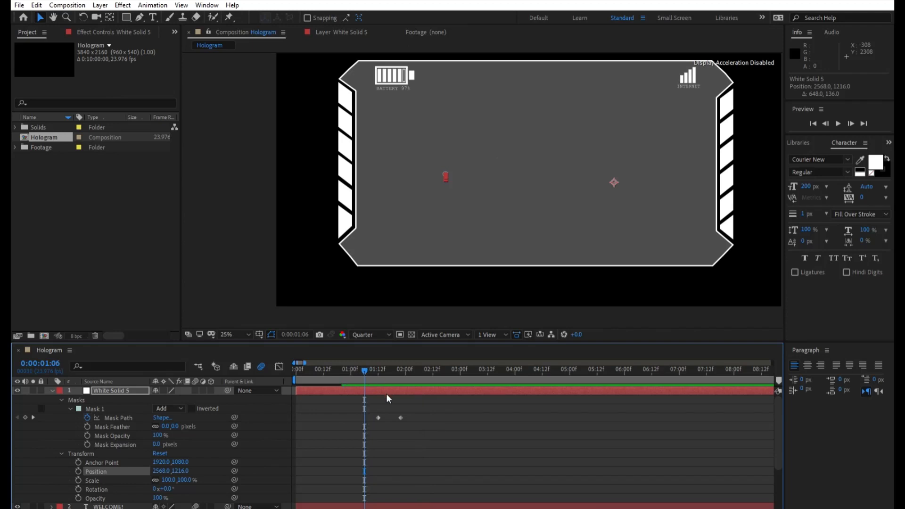
drag(418, 430, 376, 414)
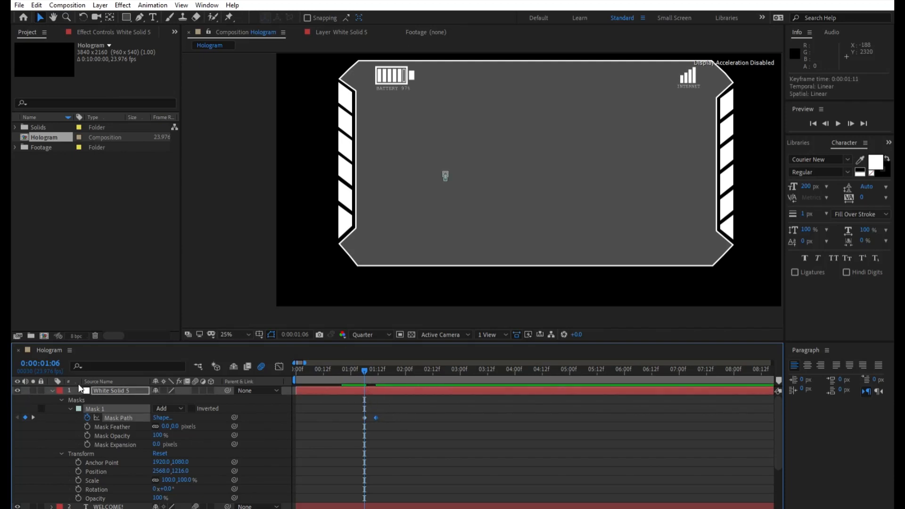
click(51, 390)
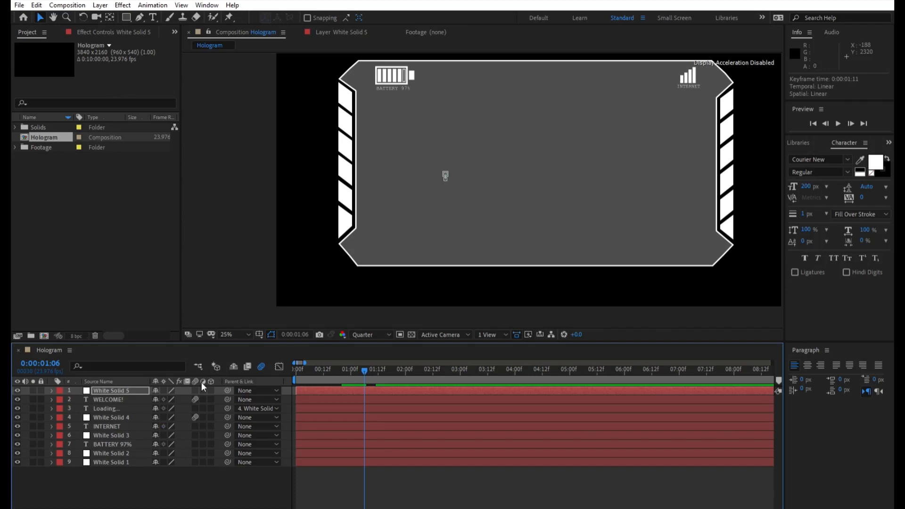
Step: Try parenting White Solid 5 to White Solid 4, check the motion around 0:00:01:11, and reset its parent to None
drag(227, 390, 130, 409)
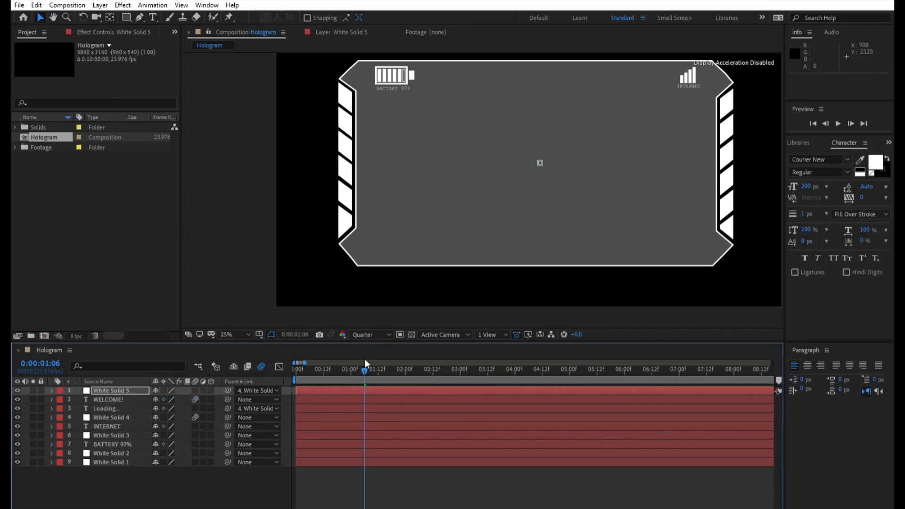
mouse_move(364, 358)
mouse_down()
mouse_move(458, 347)
mouse_move(344, 347)
mouse_move(395, 349)
mouse_move(357, 353)
mouse_move(377, 353)
mouse_up()
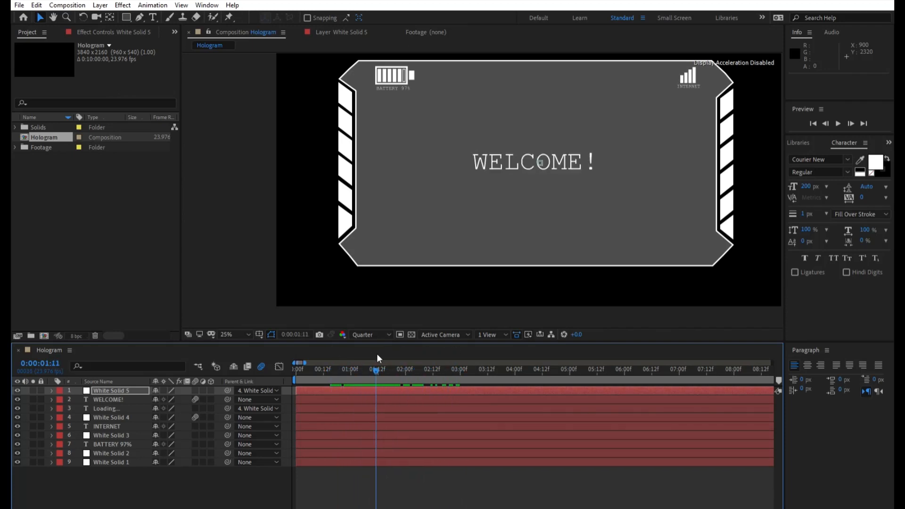
click(250, 388)
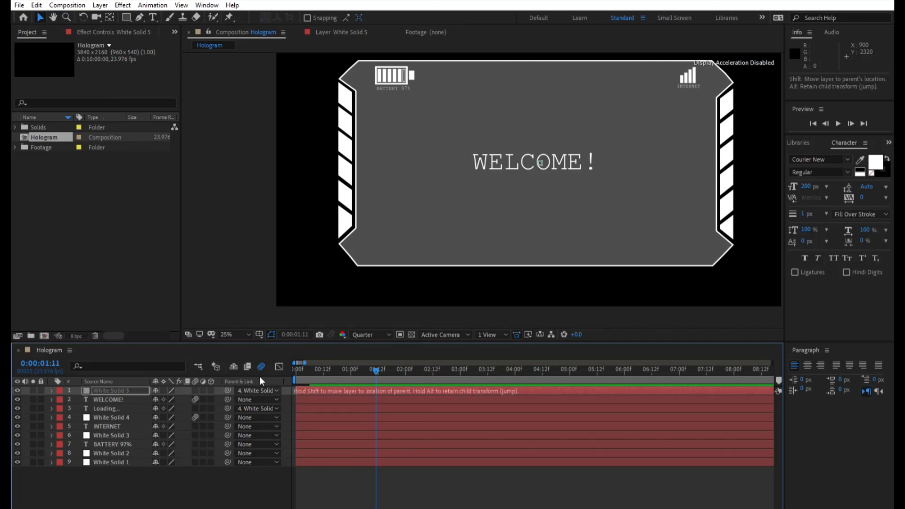
click(262, 396)
Step: Preview the bar growing under the "WELCOME!" text from 0:00:01:00 and recentre the composition view
drag(380, 358, 350, 368)
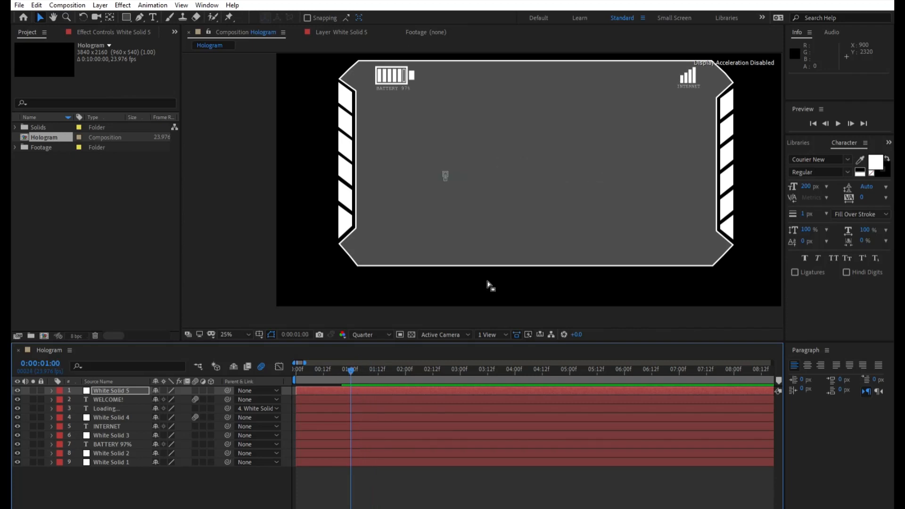
click(838, 123)
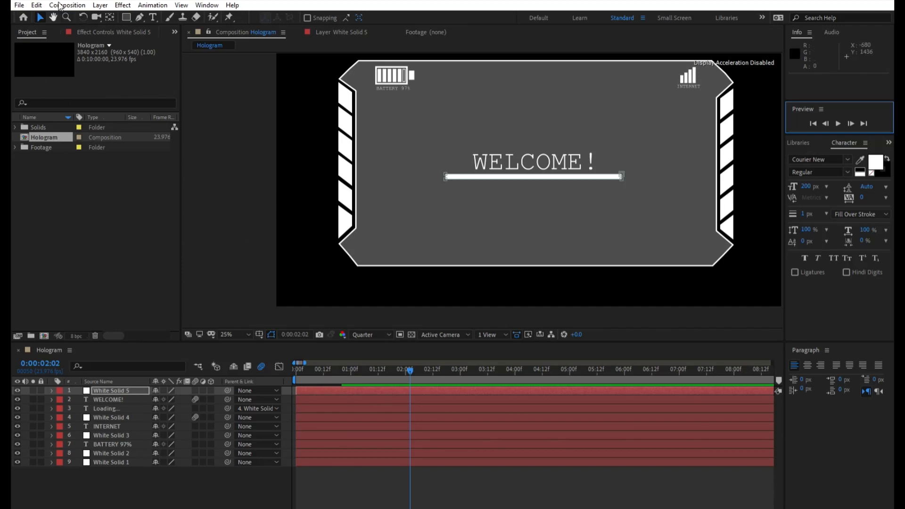
key(h)
drag(281, 186, 242, 196)
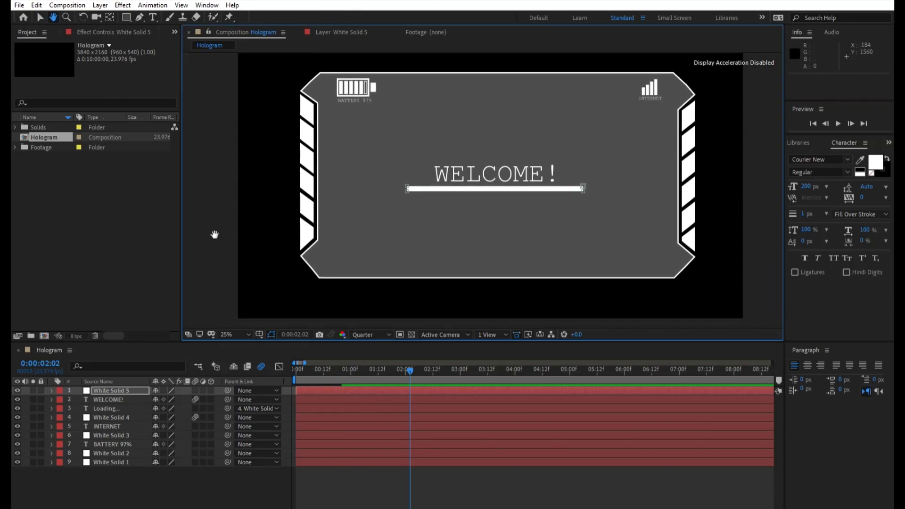
click(40, 18)
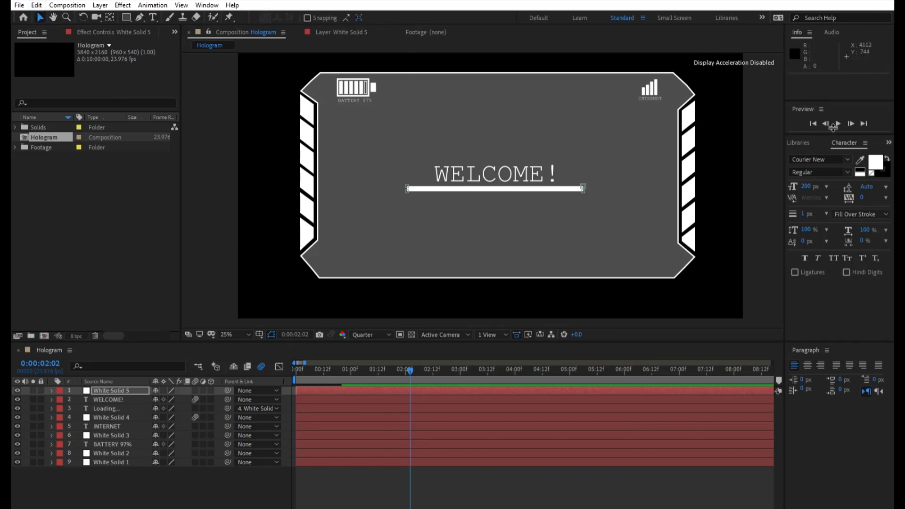
Step: Apply the Fractal Noise effect to the hologram frame layer White Solid 1 and set its noise type to Block
click(540, 18)
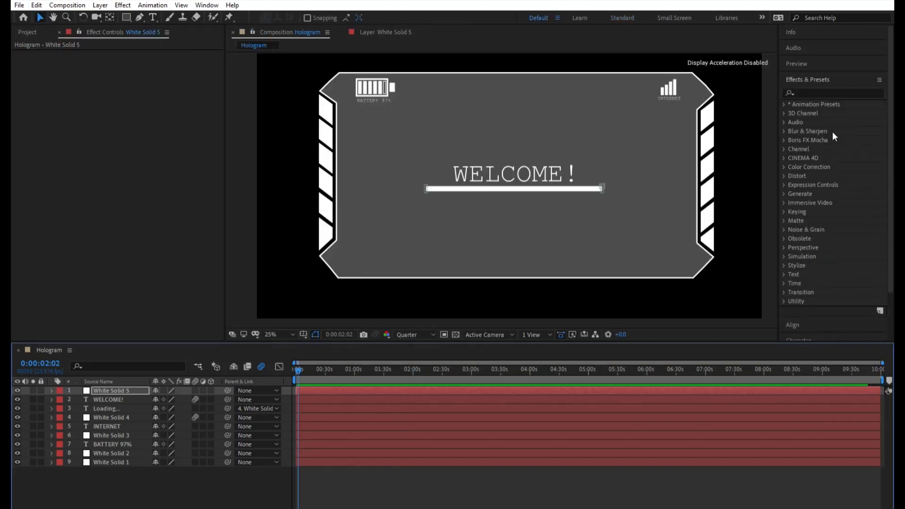
click(806, 92)
text(f)
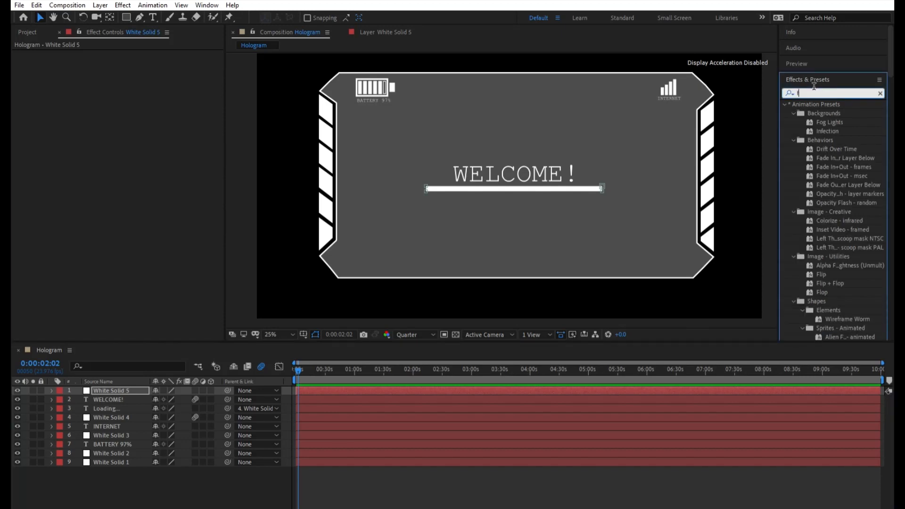
text(ractal noise)
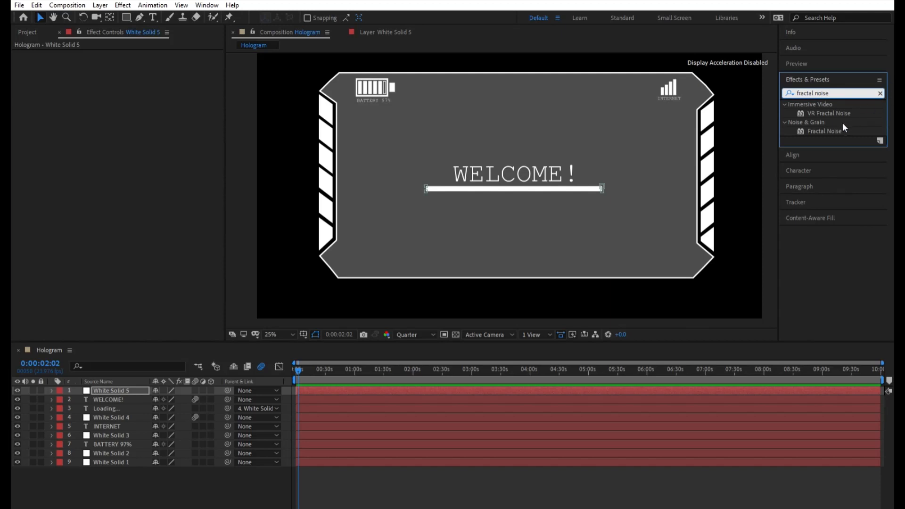
drag(842, 130, 564, 115)
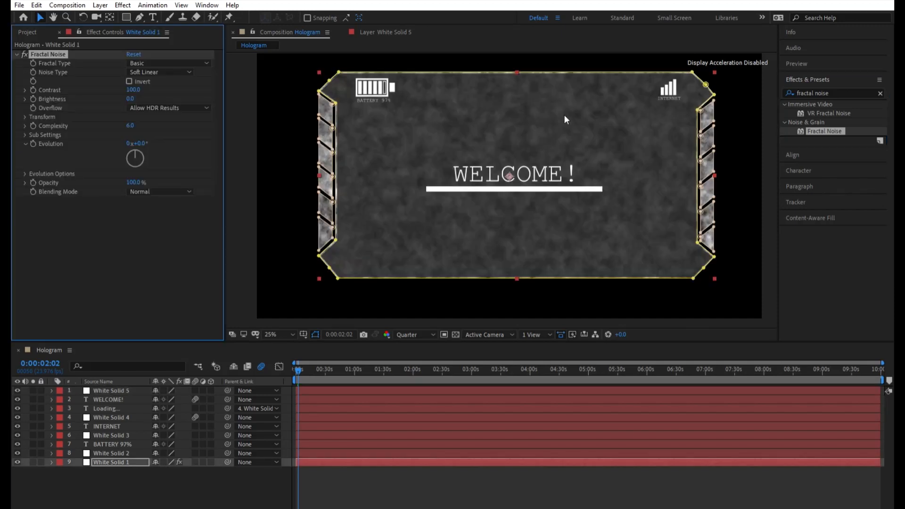
click(169, 73)
click(170, 72)
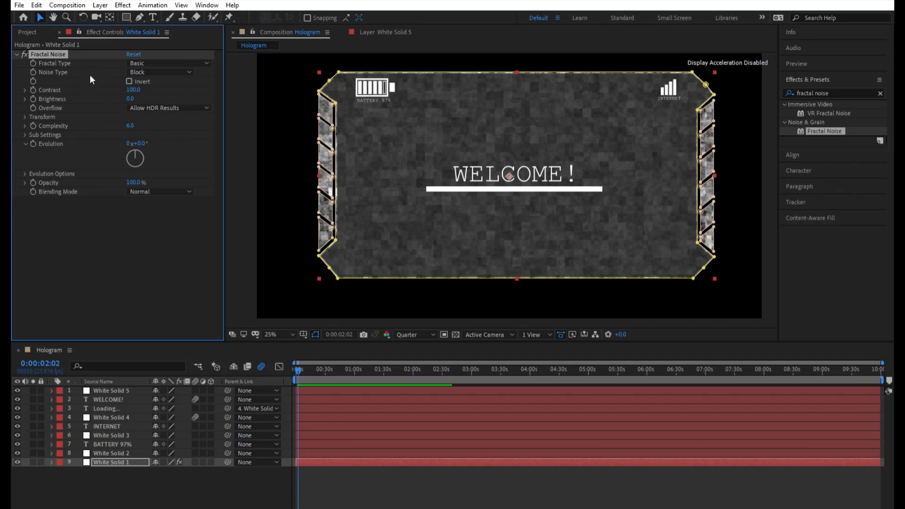
Step: Set the Fractal Noise contrast to 54, complexity to 9.1, evolution to 87°, brightness to 42 and opacity to 58%
drag(133, 89, 110, 81)
drag(130, 125, 308, 131)
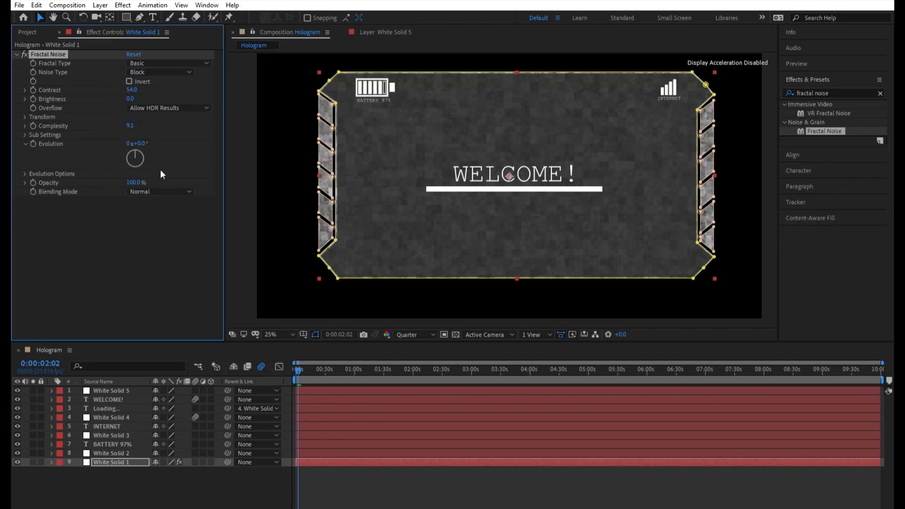
mouse_move(135, 148)
mouse_down()
mouse_move(145, 160)
mouse_move(128, 170)
mouse_move(151, 151)
mouse_up()
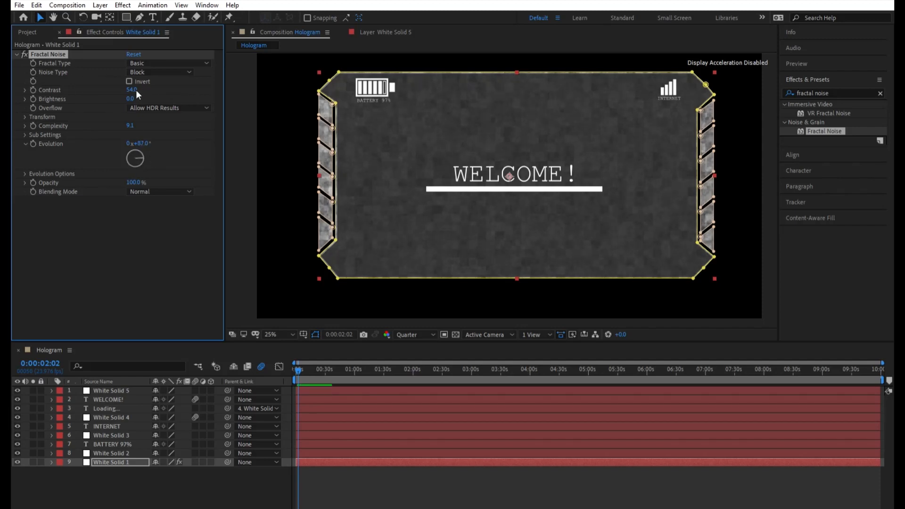
drag(130, 99, 161, 96)
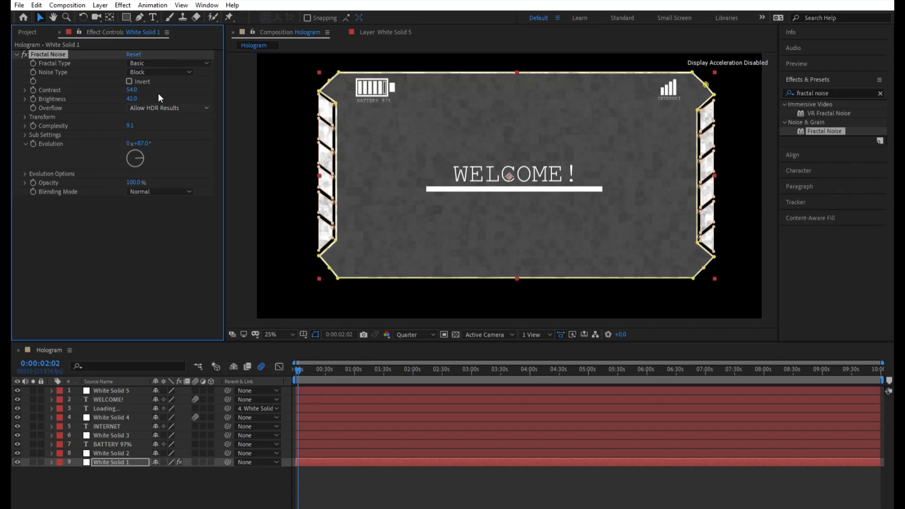
mouse_move(137, 180)
mouse_down()
mouse_move(160, 171)
mouse_move(109, 186)
mouse_move(145, 182)
mouse_up()
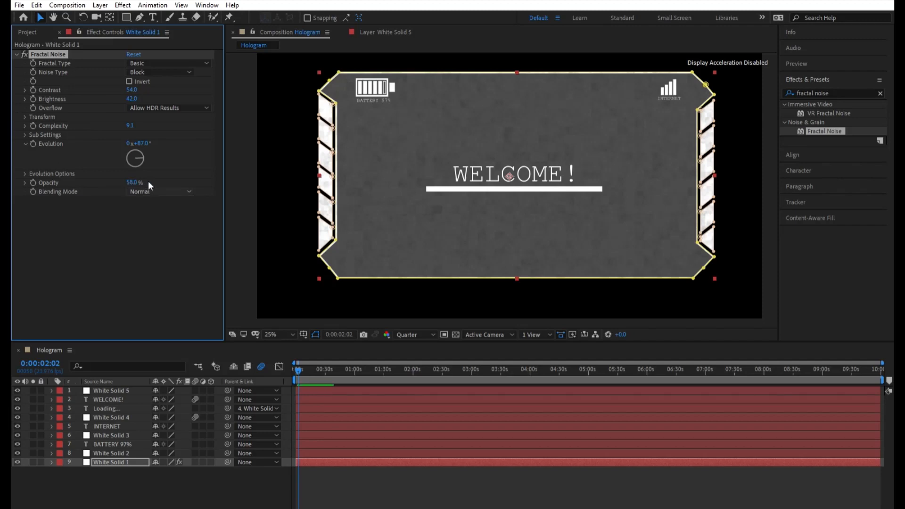
click(169, 145)
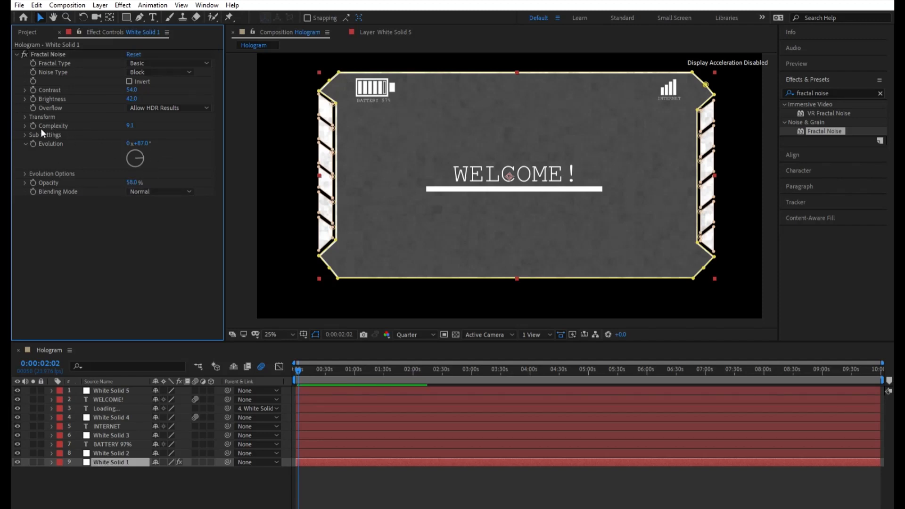
Step: Set the Fractal Noise Sub Scaling to 53.4 in its sub settings
click(25, 134)
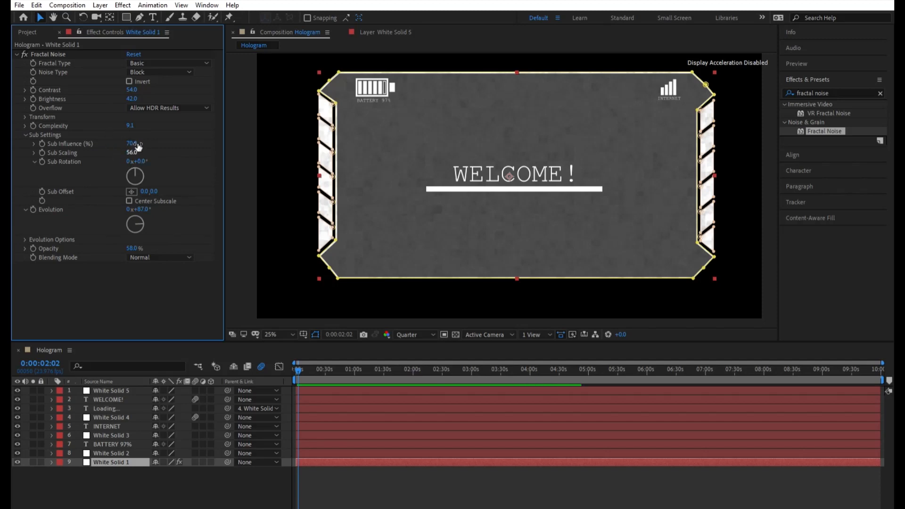
drag(137, 150, 215, 140)
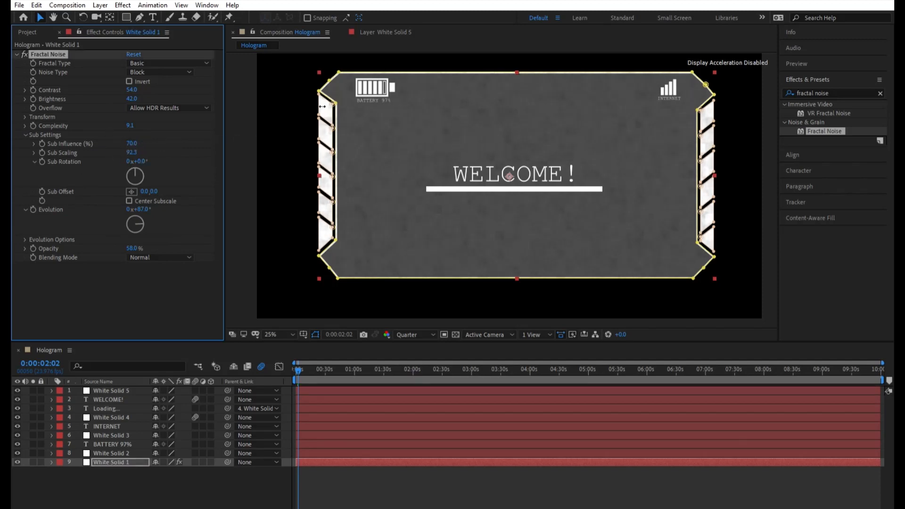
drag(322, 107, 151, 173)
Step: Preview the whole hologram animation from 0:00:00:00 with the noise texture and return to the first frame
drag(300, 365, 250, 356)
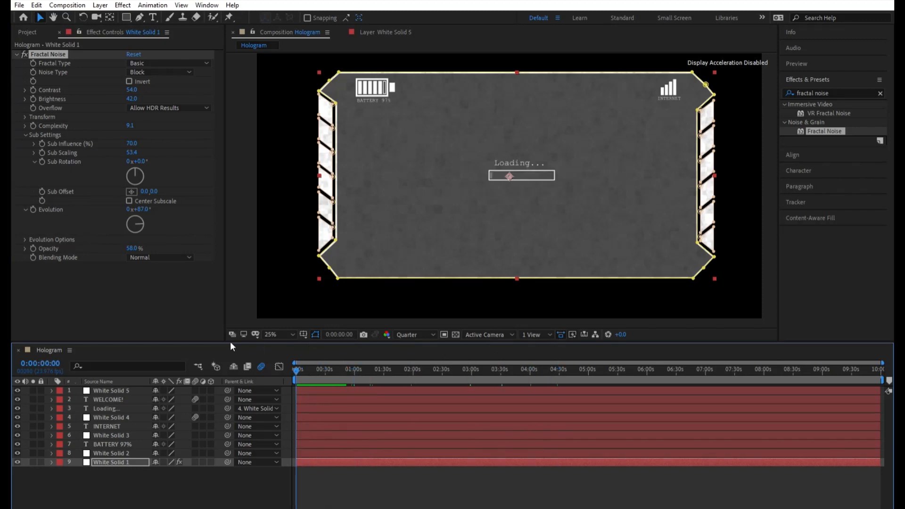
click(625, 15)
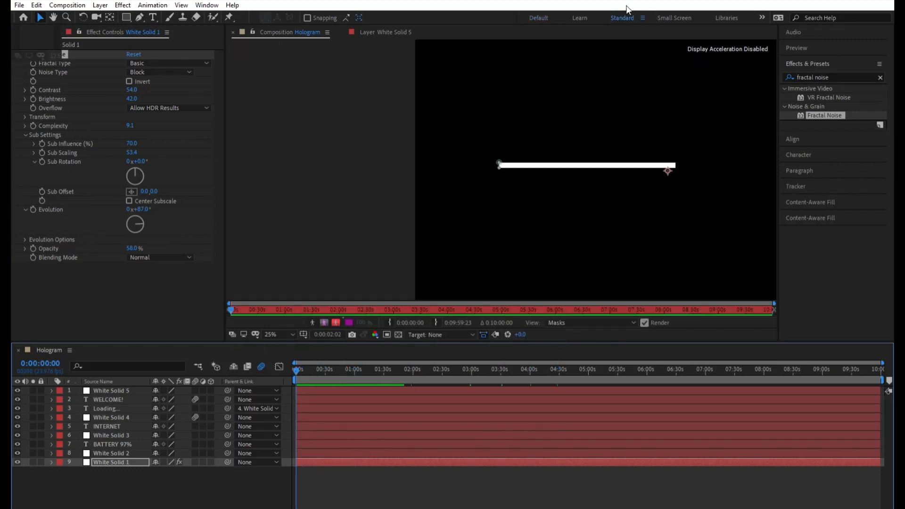
click(836, 112)
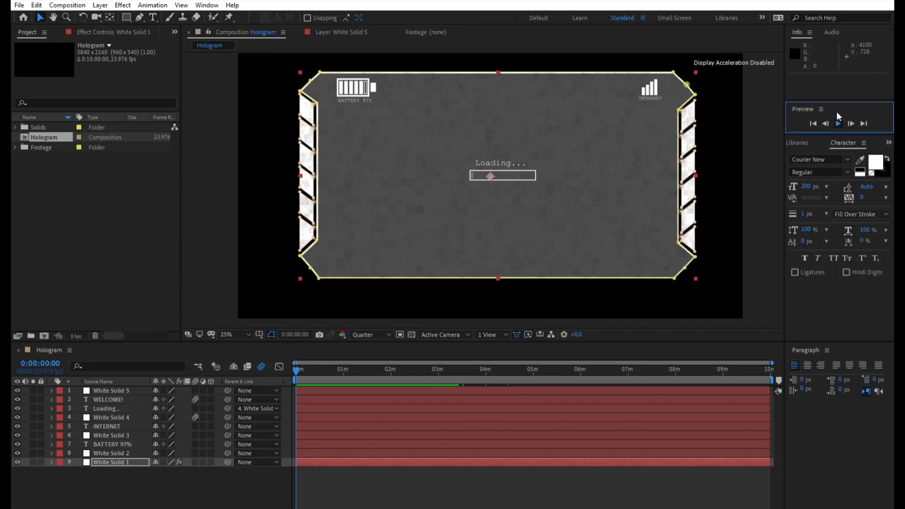
key(space)
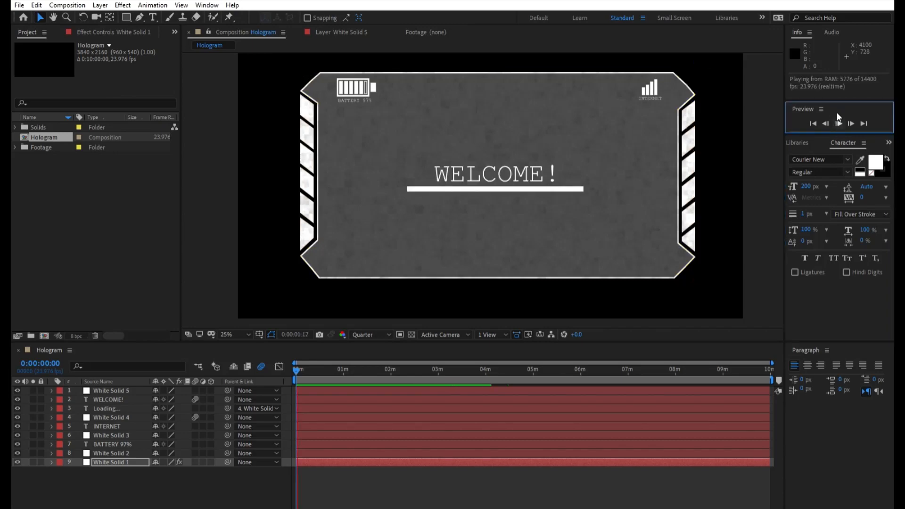
key(space)
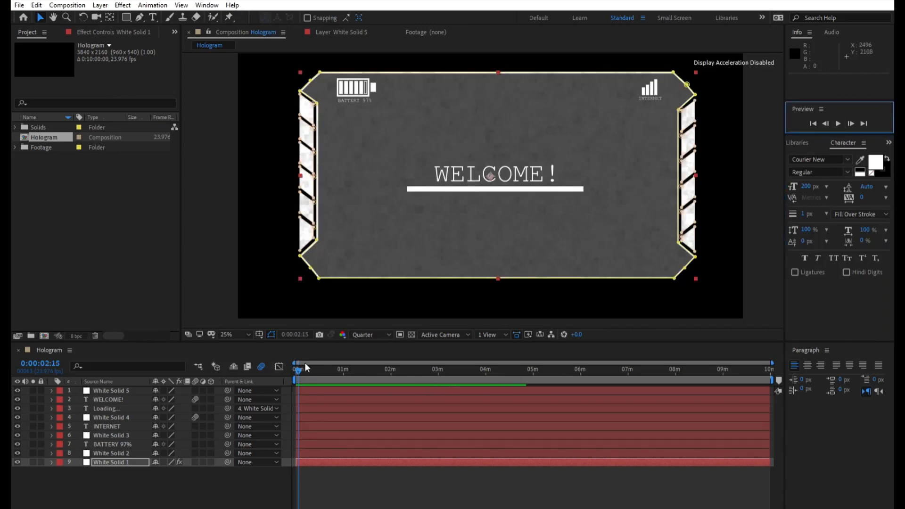
drag(302, 363, 263, 366)
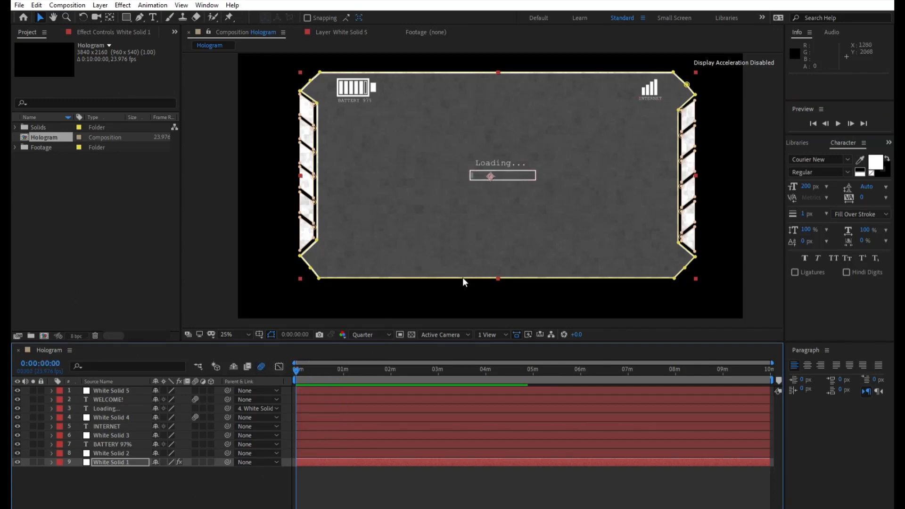
Step: Switch to the Default workspace and apply the Venetian Blinds transition effect to the White Solid 1 layer
click(538, 17)
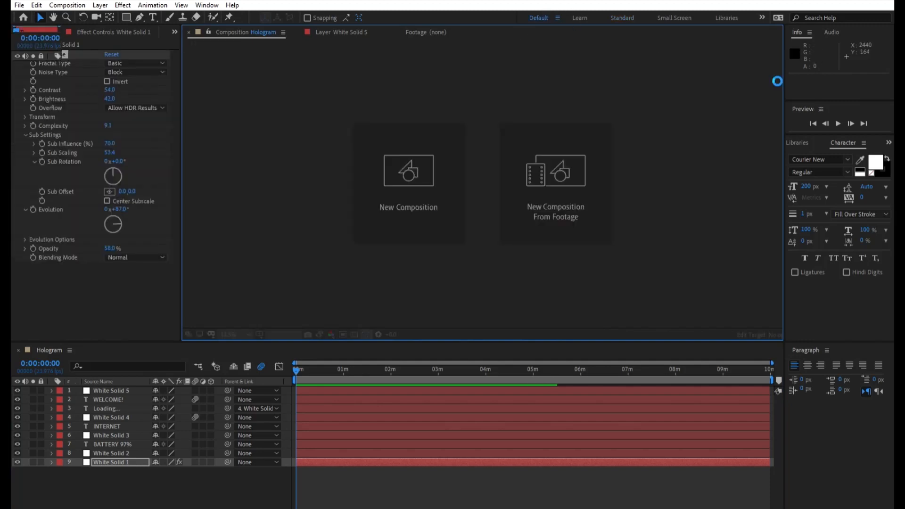
click(834, 90)
key(BackSpace)
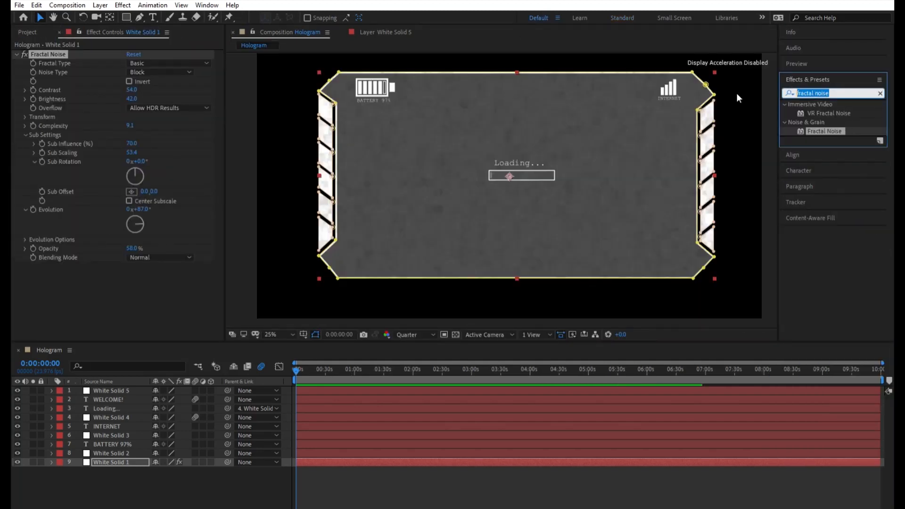
text(ve)
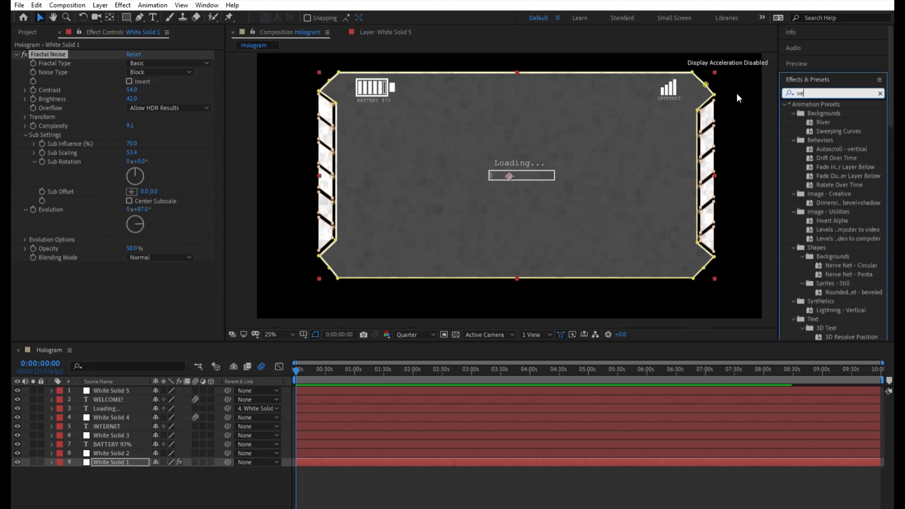
text(netian blinds)
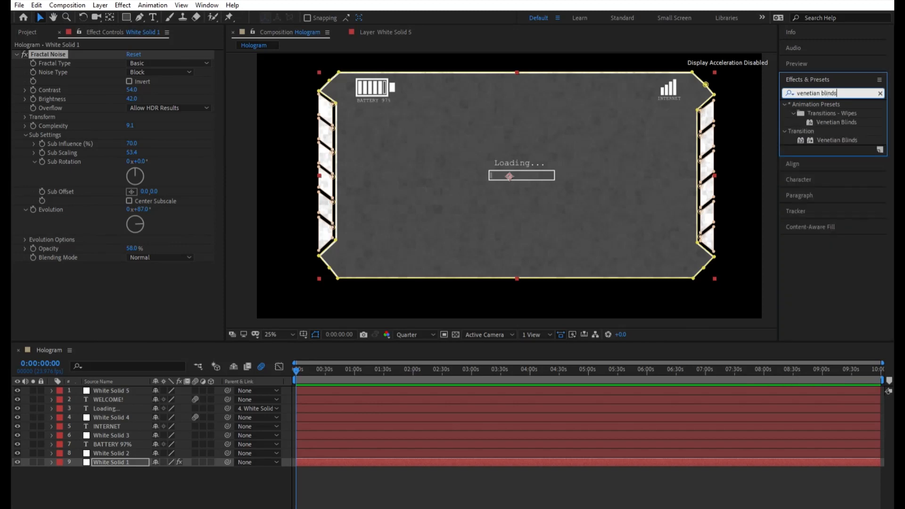
key(Return)
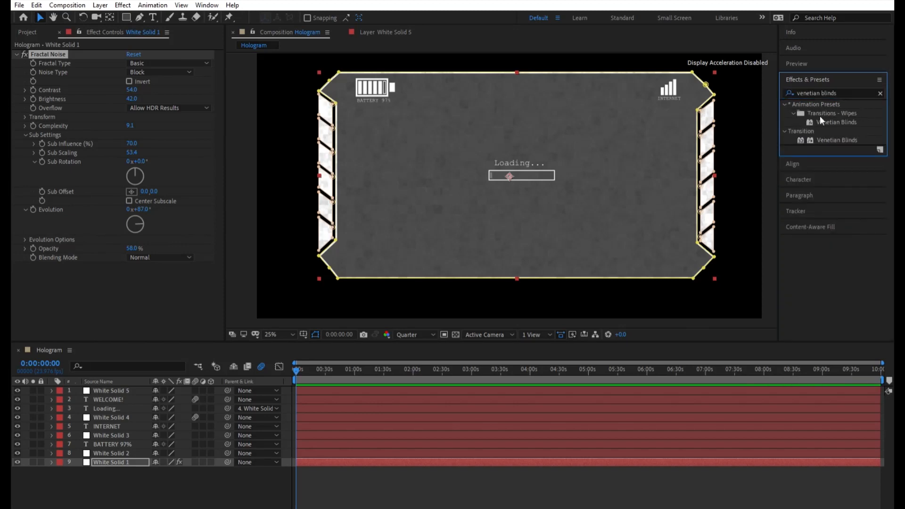
drag(819, 137, 485, 220)
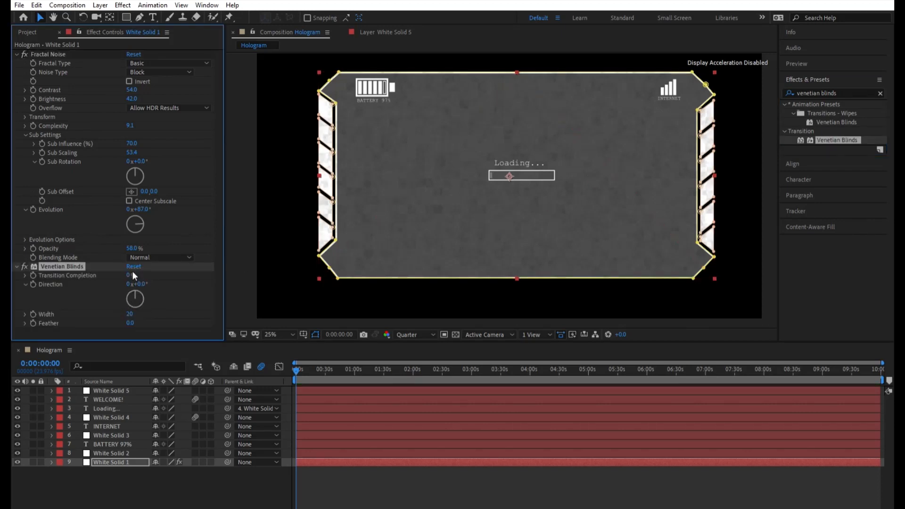
Step: Set the Venetian Blinds transition completion to 8% and its direction to 90°
drag(130, 273, 135, 267)
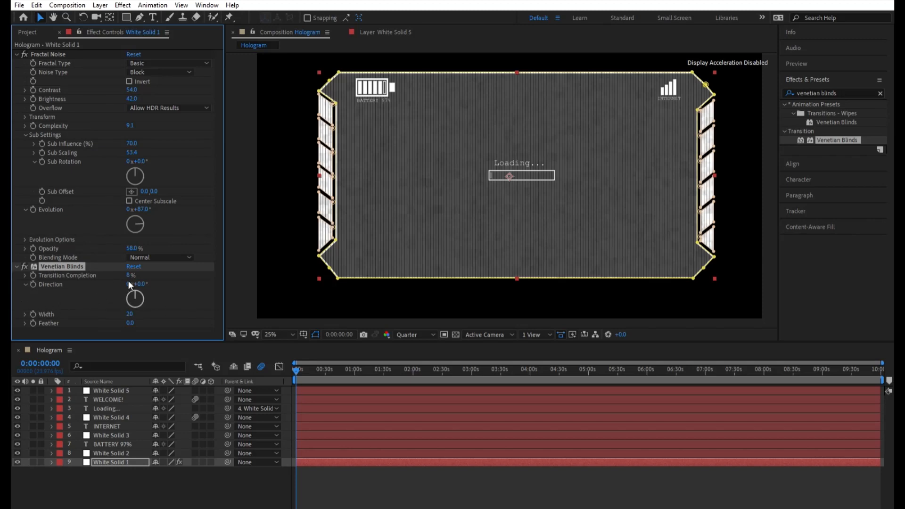
click(141, 283)
text(90)
key(Return)
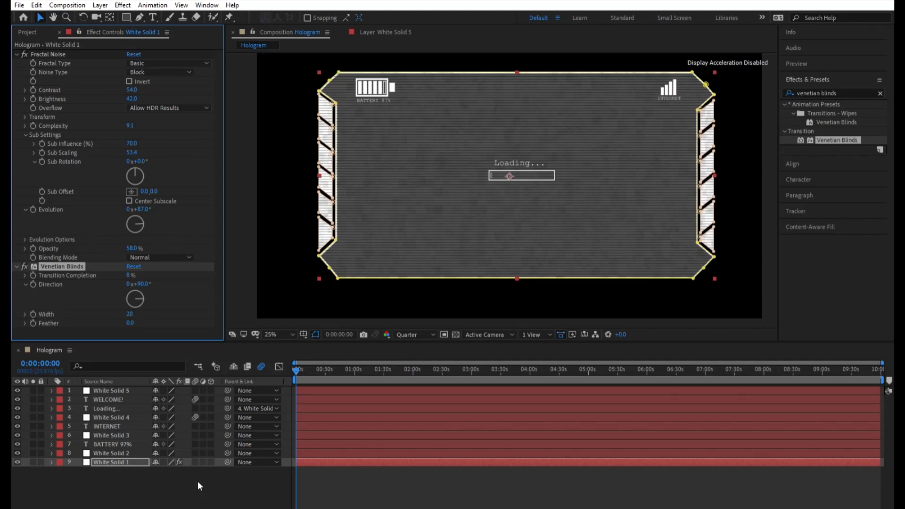
Step: Pre-compose all nine layers into a single composition named Hologram
drag(272, 477, 23, 377)
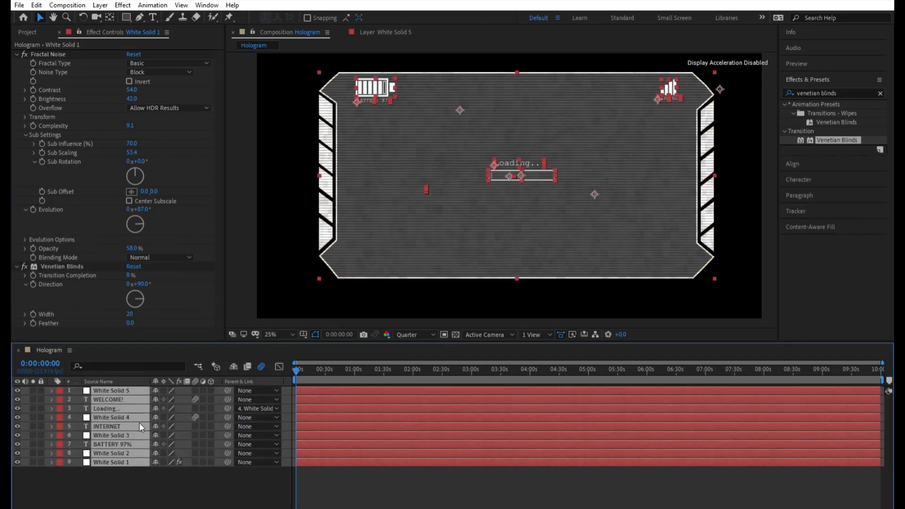
key(ctrl+shift+c)
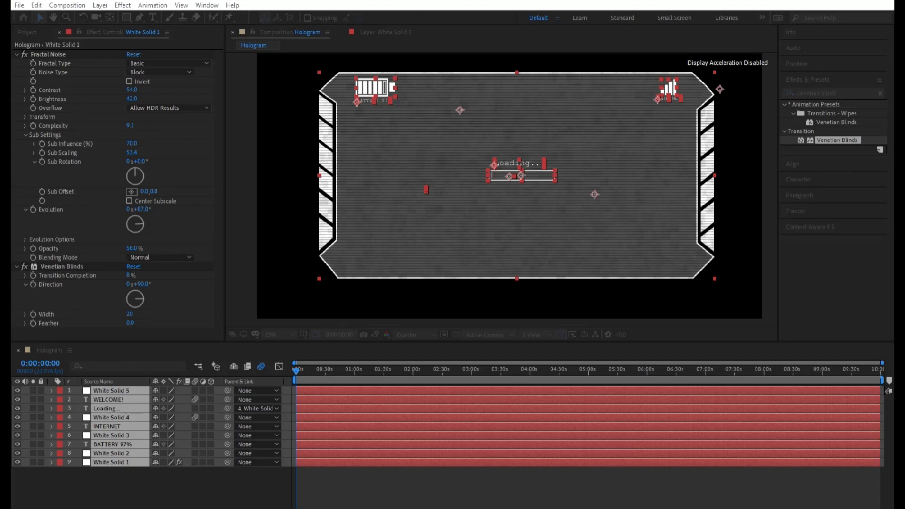
key(Return)
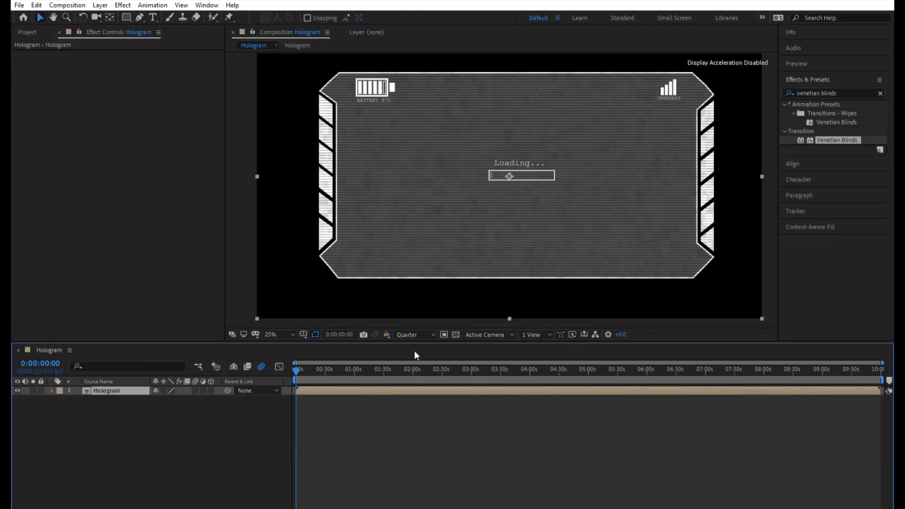
Step: Add the S2010004.MP4 clip from the Footage folder to the composition beneath the Hologram layer
click(27, 32)
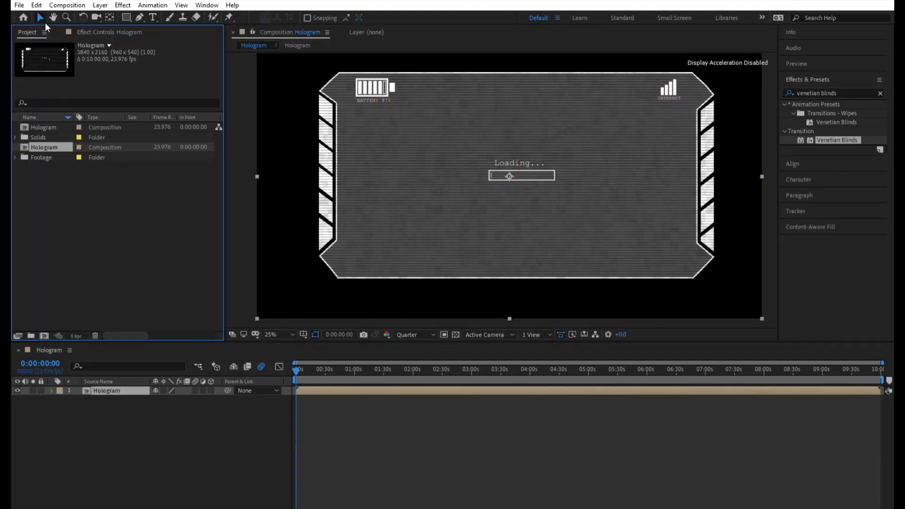
click(44, 155)
click(15, 157)
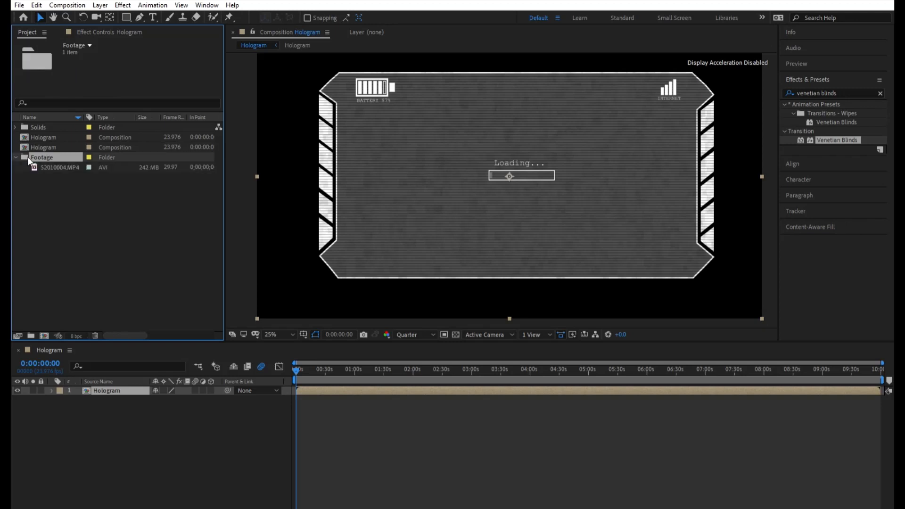
drag(57, 167, 88, 429)
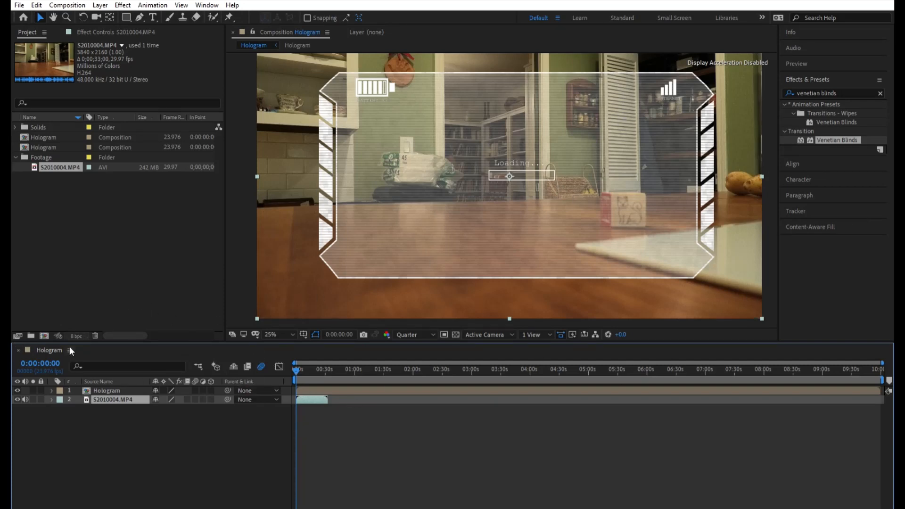
click(211, 399)
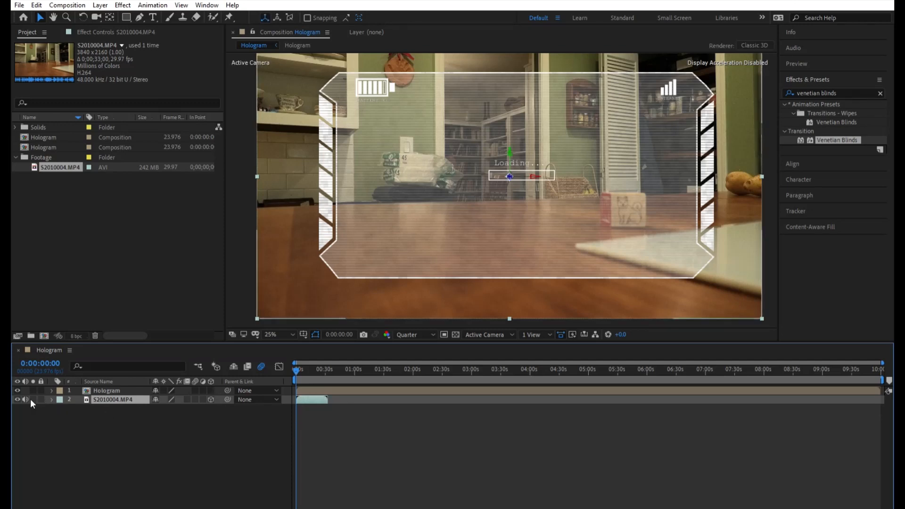
click(52, 398)
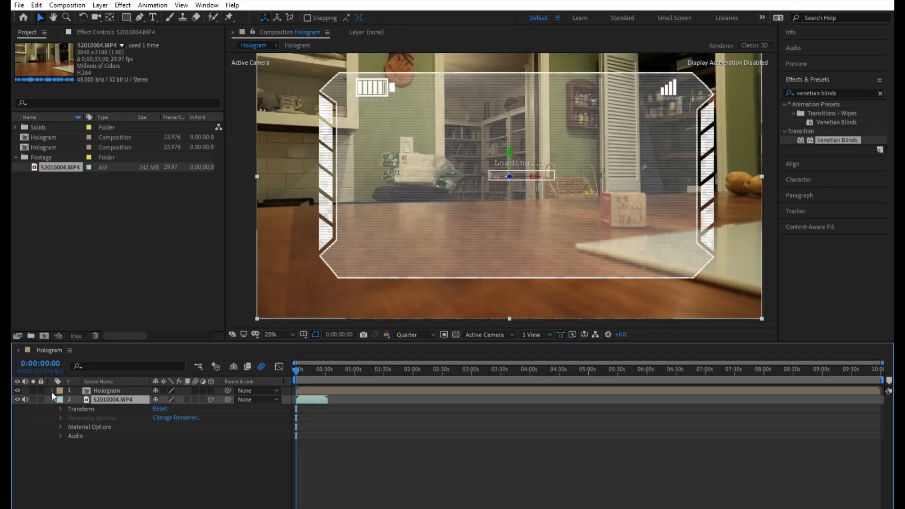
click(60, 408)
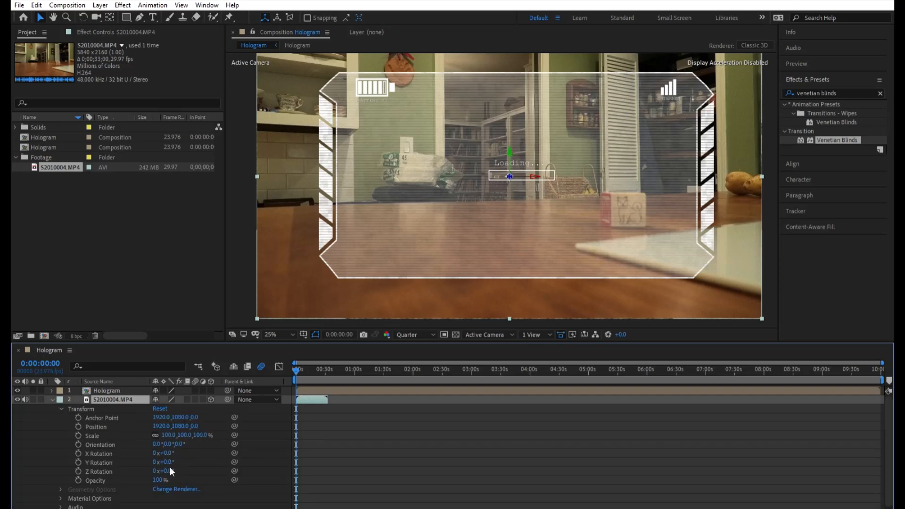
drag(185, 434, 160, 428)
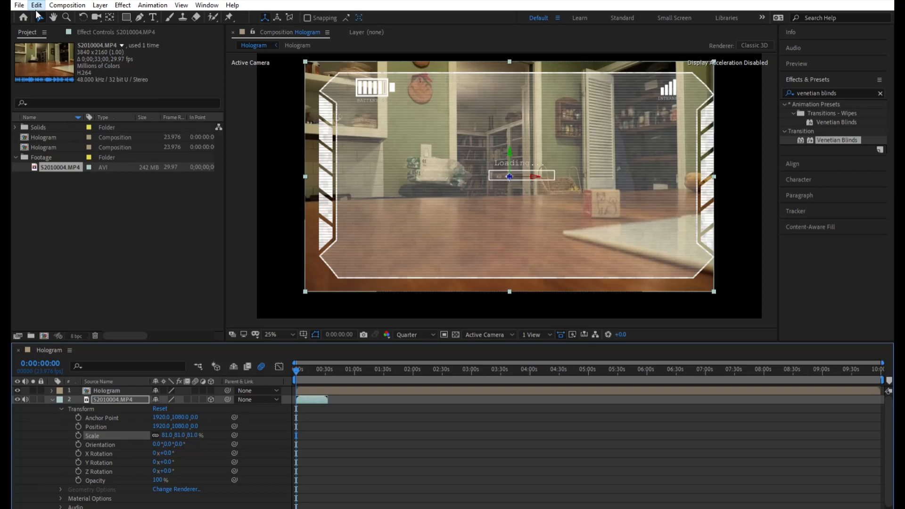
key(ctrl+z)
key(ctrl+z)
Step: Make the Hologram layer 3D, keep the footage layer 2D, and reveal the Hologram layer's transform properties
click(211, 391)
click(211, 399)
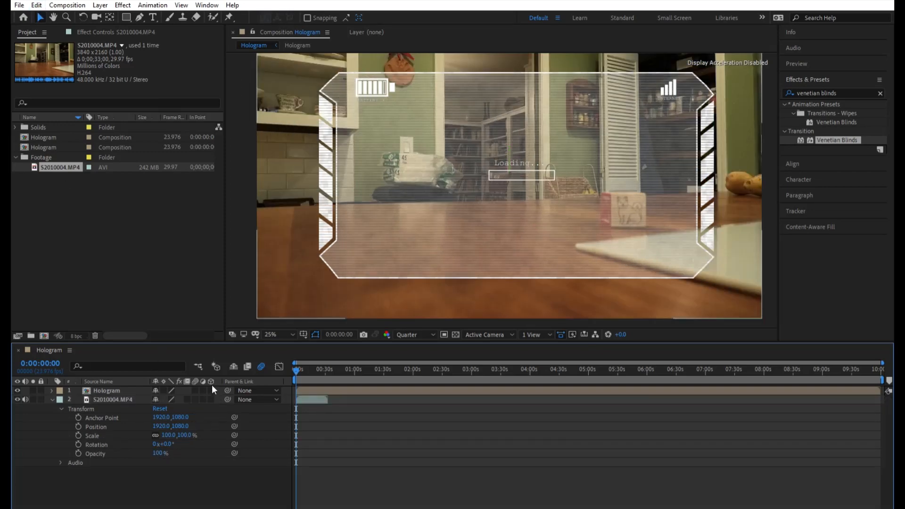
click(52, 399)
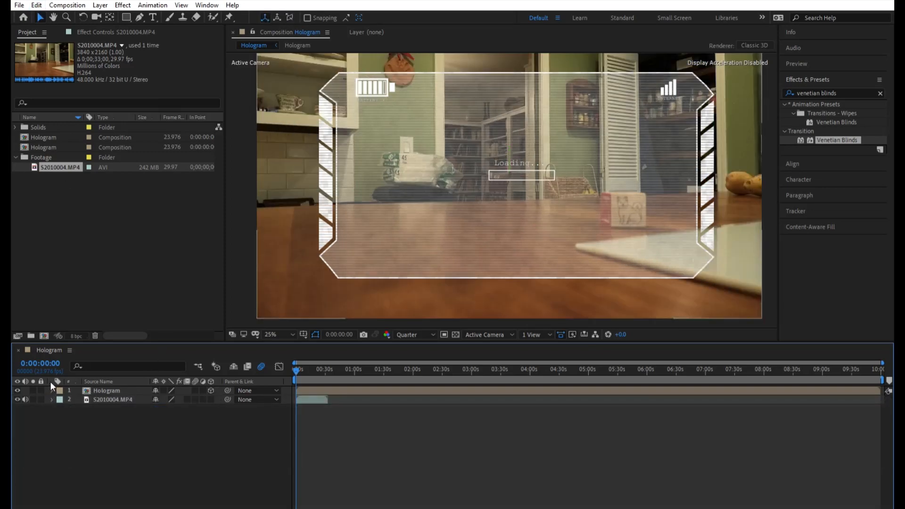
click(51, 390)
click(61, 400)
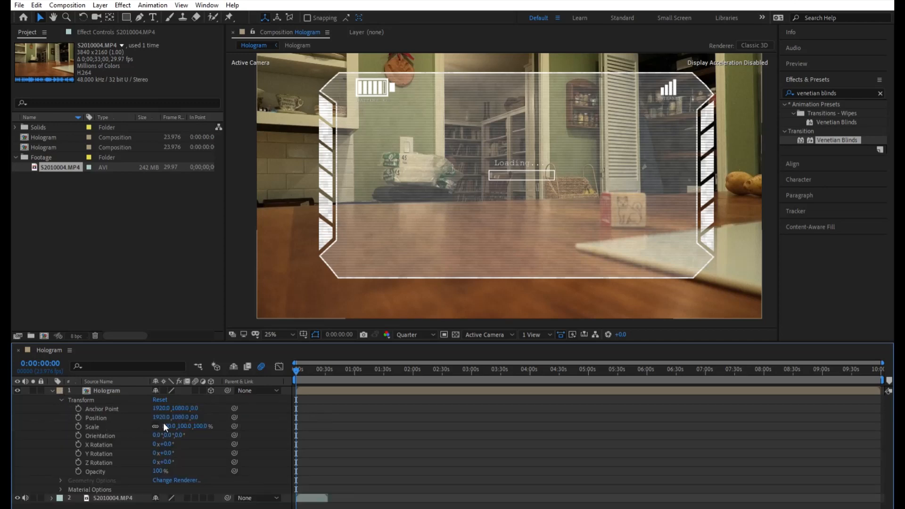
Step: Scale the Hologram layer to 68% and set its rotation to X -1°, Y -37° and Z -1°
drag(186, 423, 170, 459)
click(168, 453)
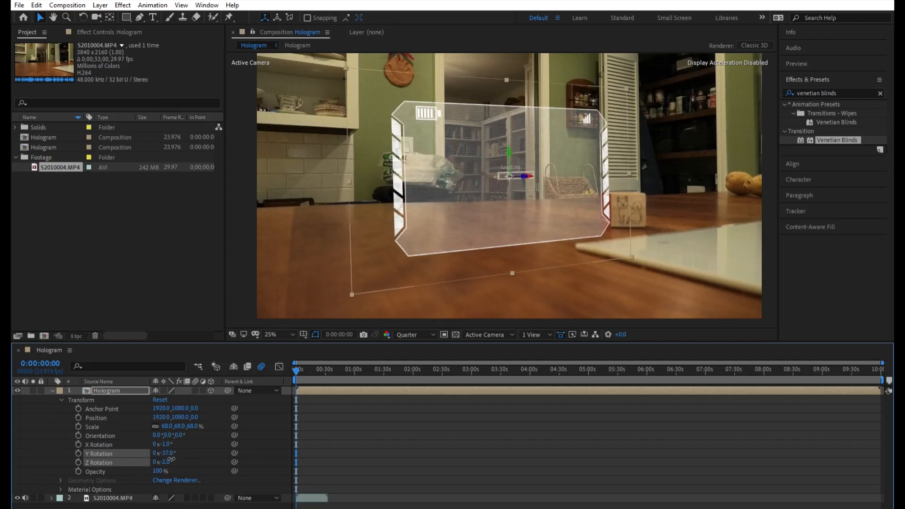
drag(171, 459, 171, 458)
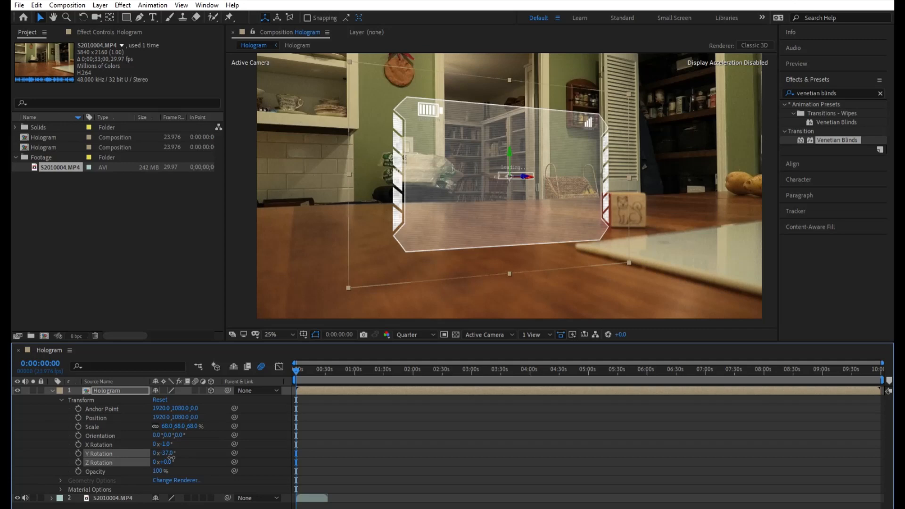
drag(171, 457, 169, 455)
Step: Move the Hologram layer up and left above the table to about 1407, 931 and collapse its properties
click(453, 202)
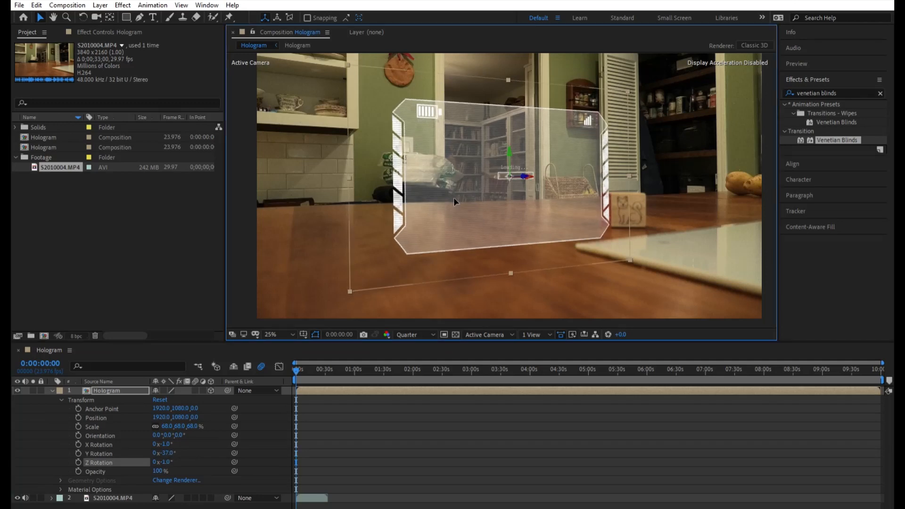
drag(453, 197, 380, 163)
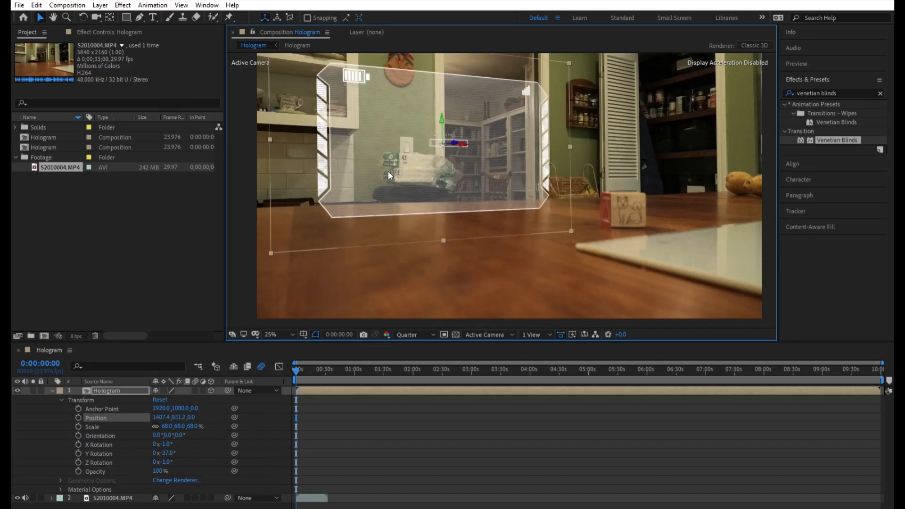
click(48, 381)
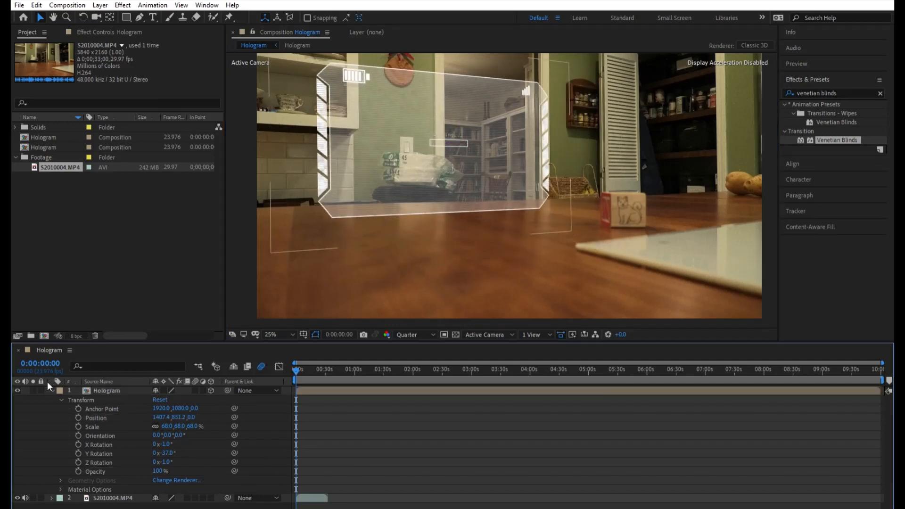
click(53, 390)
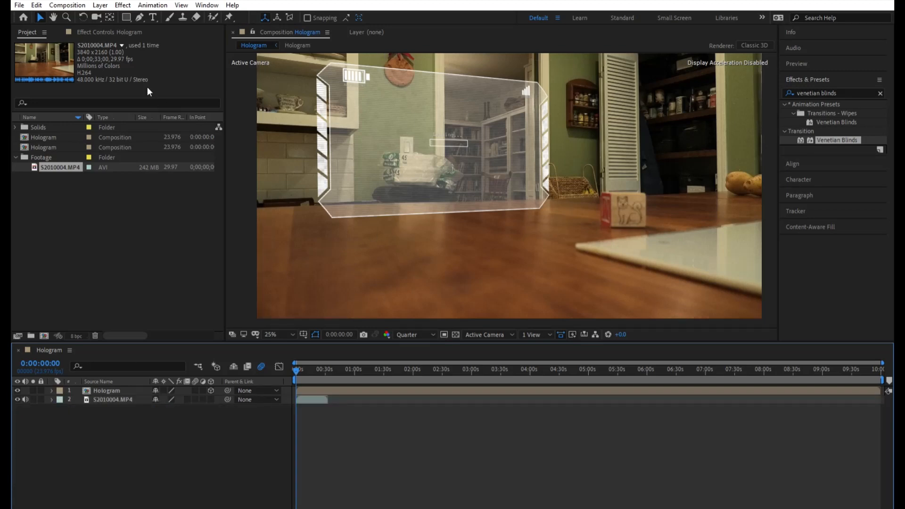
Step: Create a full-frame white solid layer above the Hologram layer
click(243, 225)
key(ctrl+k)
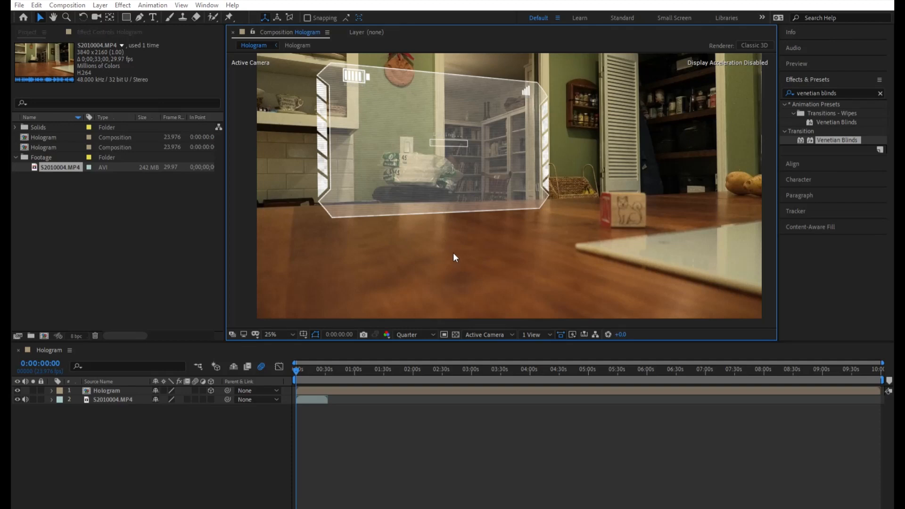
key(Return)
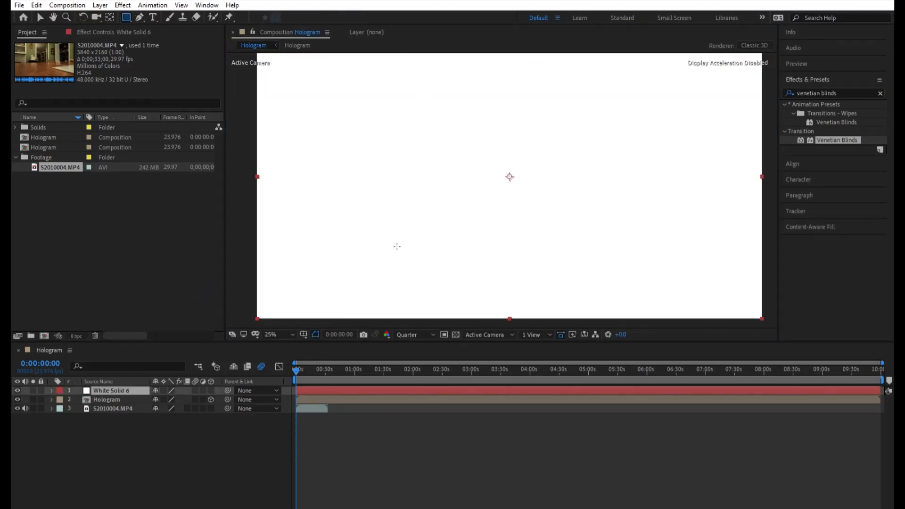
Step: Try masking the new white solid to a thin rectangle on the table below the hologram, and undo it
drag(391, 253, 526, 261)
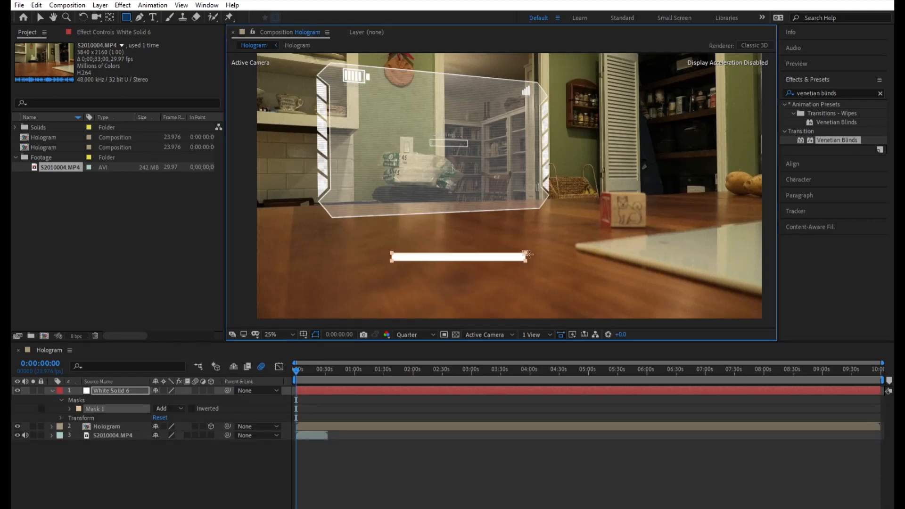
key(ctrl+z)
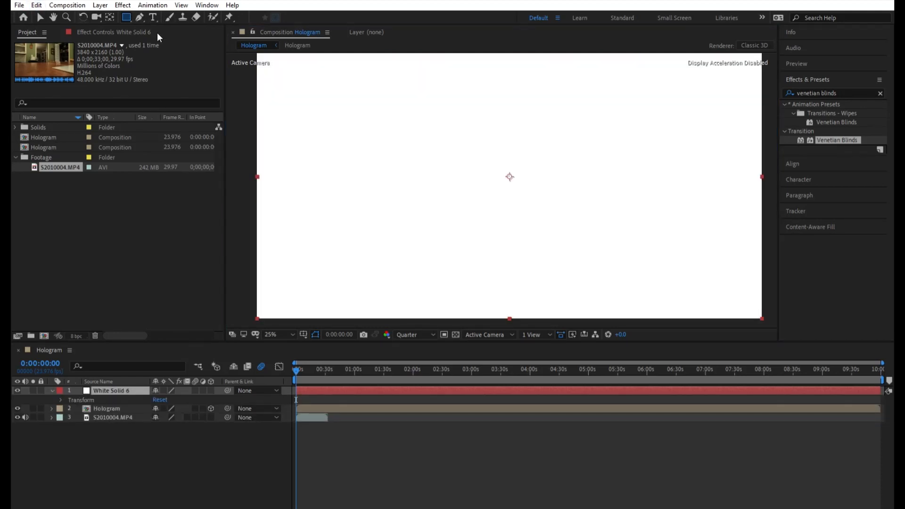
Step: Mask the white solid with a thin, flat ellipse on the table and nudge it into place centred below the hologram
drag(381, 233, 519, 228)
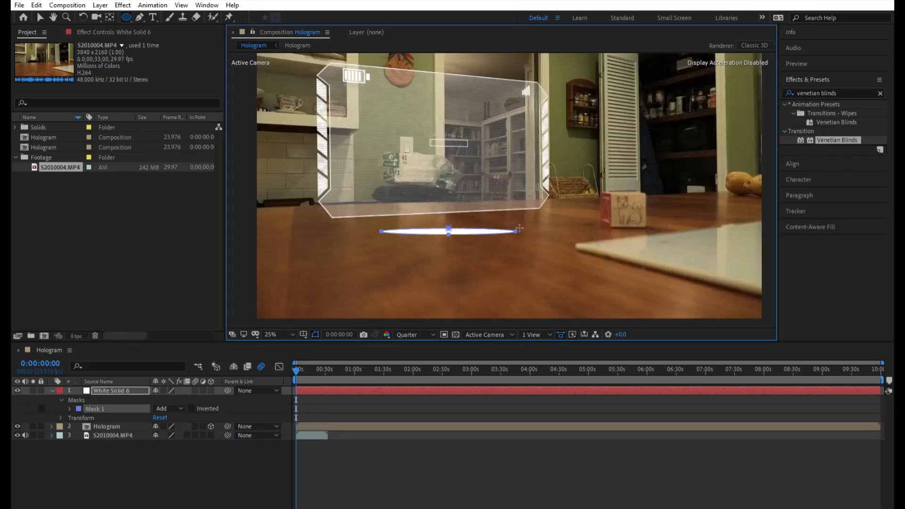
key(Down)
key(Down)
key(Down)
key(Down)
key(Down)
key(Down)
key(Down)
key(Down)
key(Down)
key(Down)
key(Down)
key(Down)
key(Down)
key(Down)
key(Down)
key(Down)
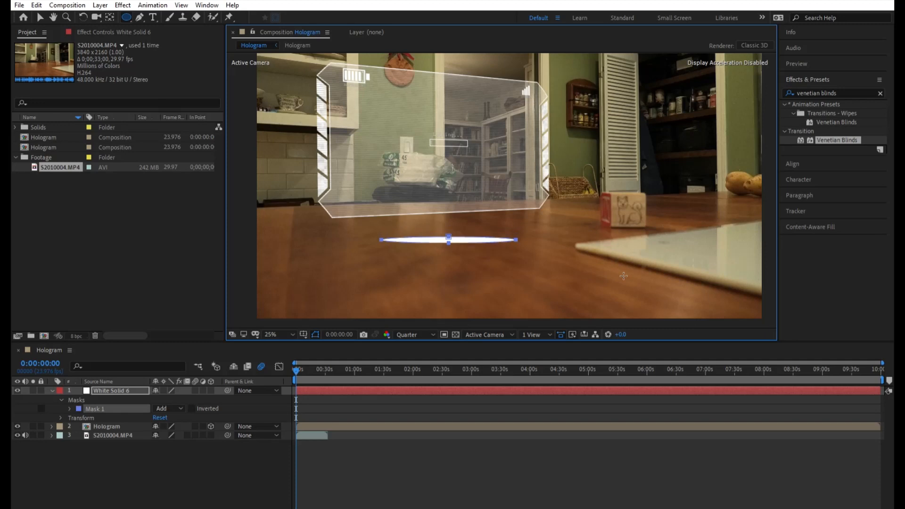
key(Left)
key(Left)
key(Left)
key(Left)
key(Left)
key(Left)
key(Left)
key(Left)
key(Left)
key(Left)
key(Left)
key(Left)
key(Right)
key(Right)
key(Right)
key(Right)
key(Right)
key(Right)
key(Right)
key(Right)
key(Right)
key(Right)
key(Right)
key(Right)
key(Right)
key(Right)
key(Right)
key(Right)
key(F2)
Step: Make the white ellipse layer 3D and set its Z Rotation to -2° to match the table's perspective
click(210, 390)
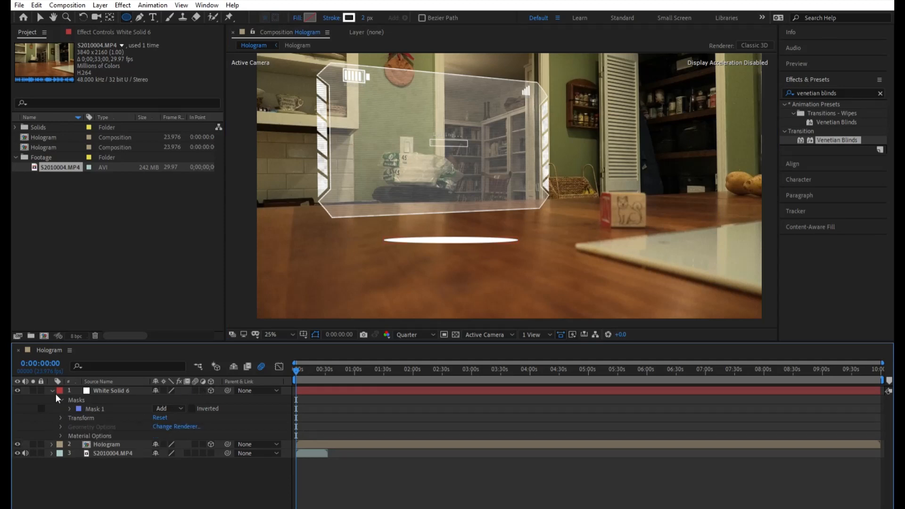
click(61, 417)
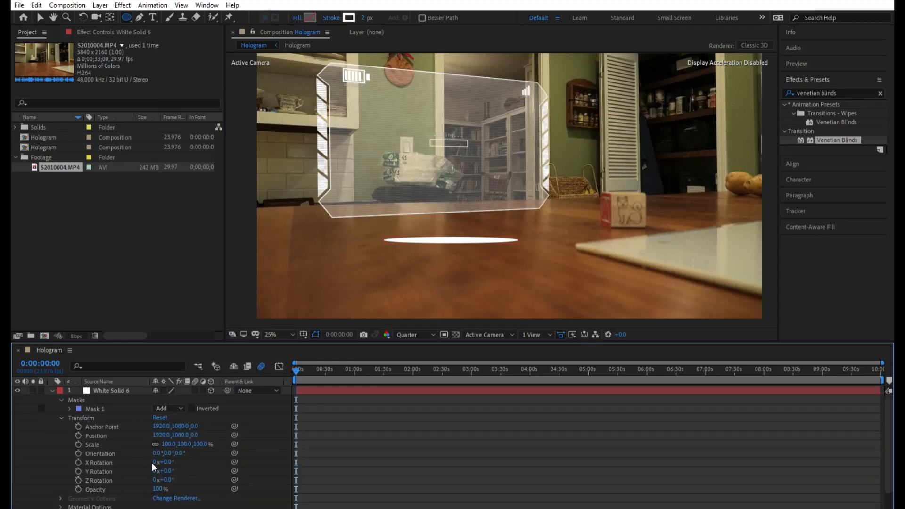
drag(166, 478, 171, 471)
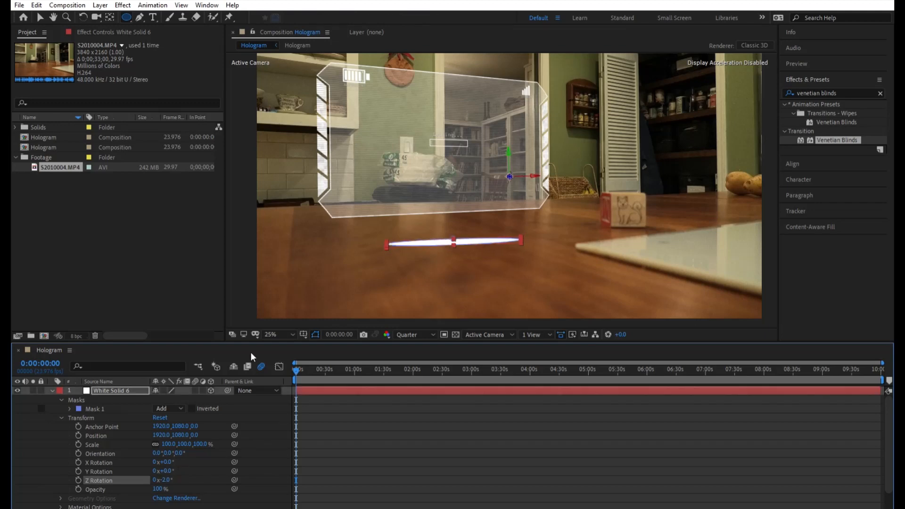
Step: Nudge the tilted white ellipse left to an X position of 1884, centred beneath the hologram
key(Left)
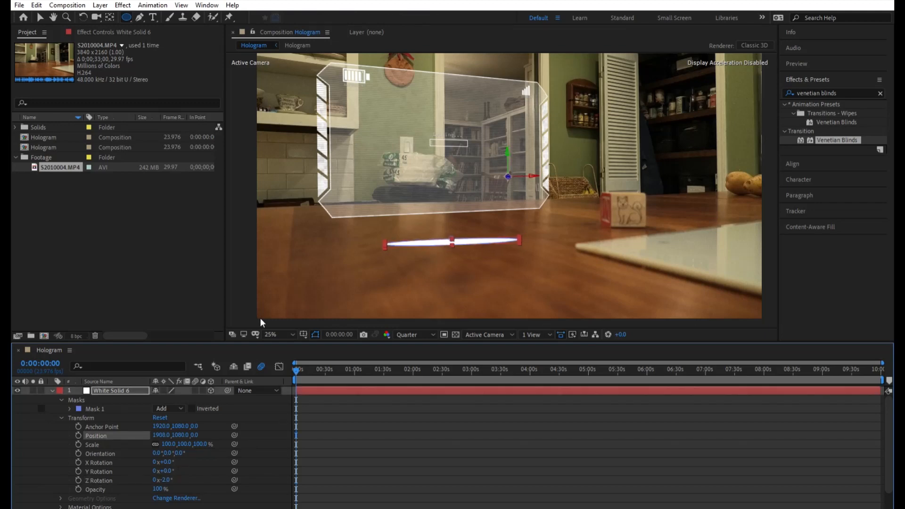
key(Left)
key(Left)
key(Left)
key(Left)
key(Left)
key(Left)
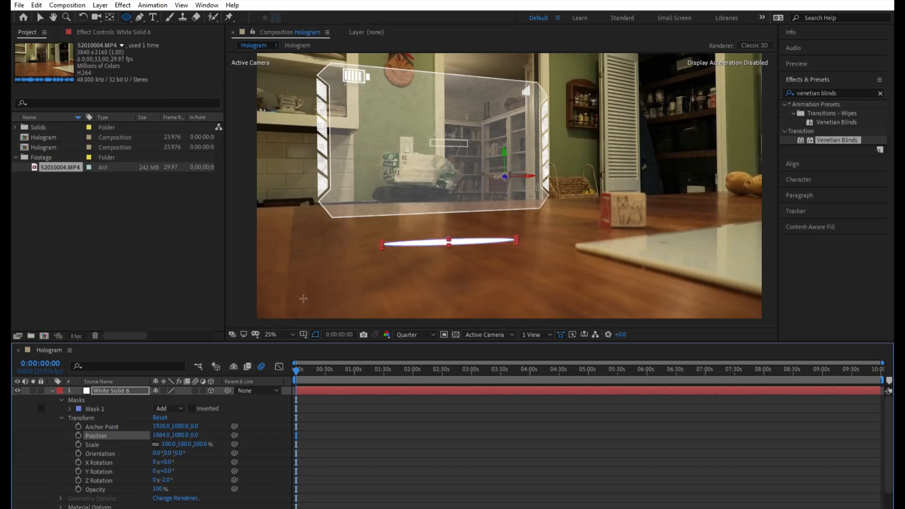
click(40, 18)
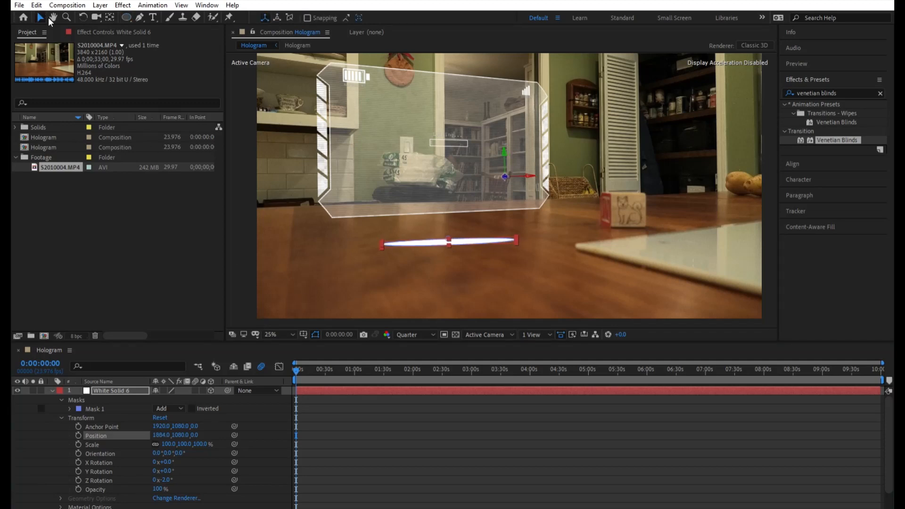
click(254, 269)
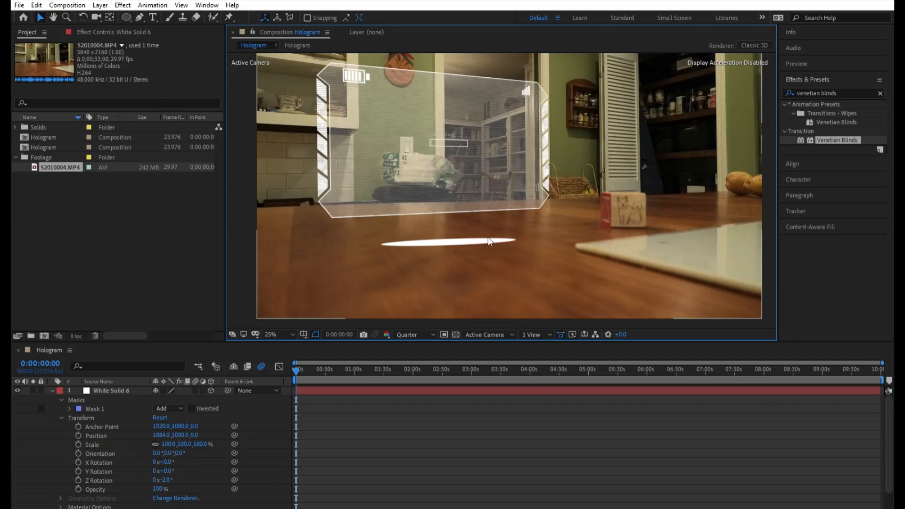
Step: Feather the white ellipse's mask by 27 pixels and collapse the layer's properties
click(75, 408)
click(70, 408)
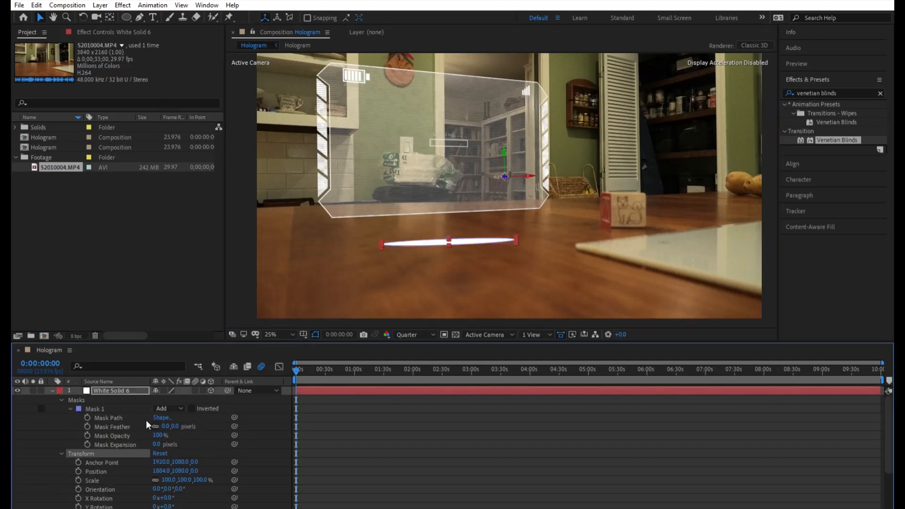
mouse_move(178, 420)
mouse_down()
mouse_move(194, 419)
mouse_move(169, 420)
mouse_up()
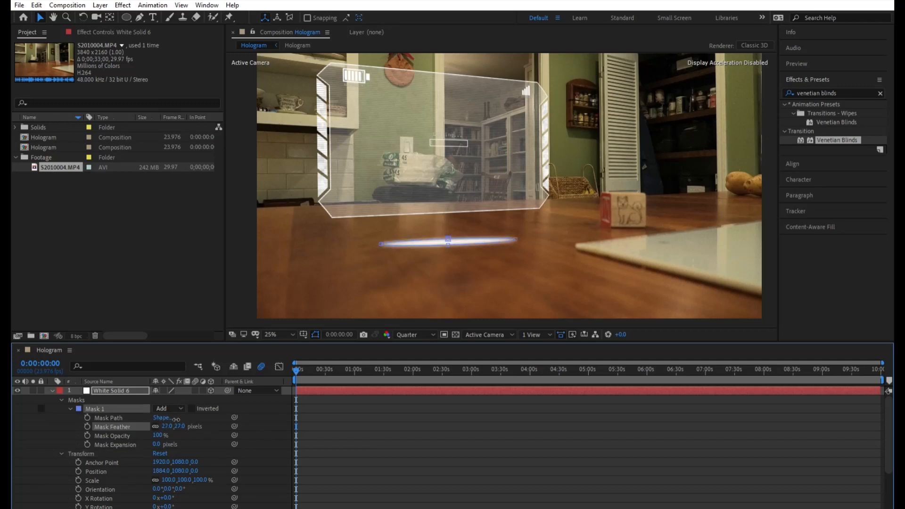
click(245, 237)
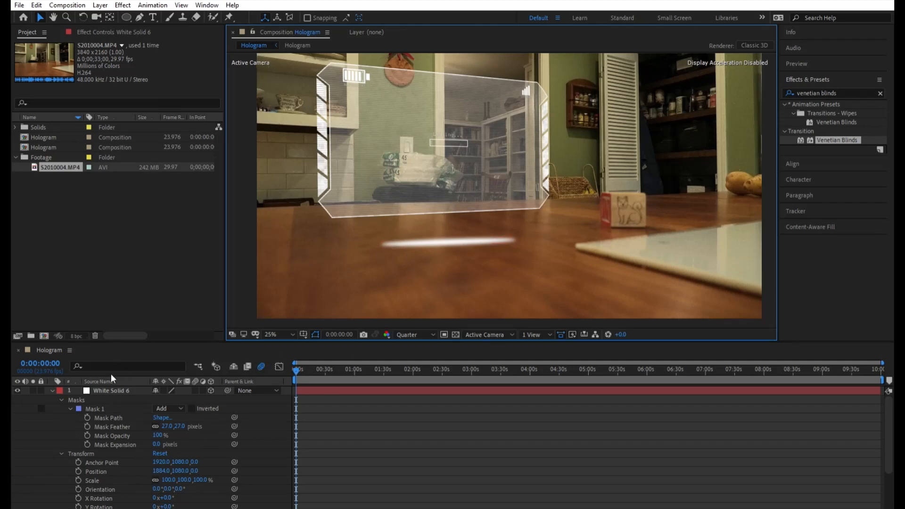
click(51, 378)
click(52, 389)
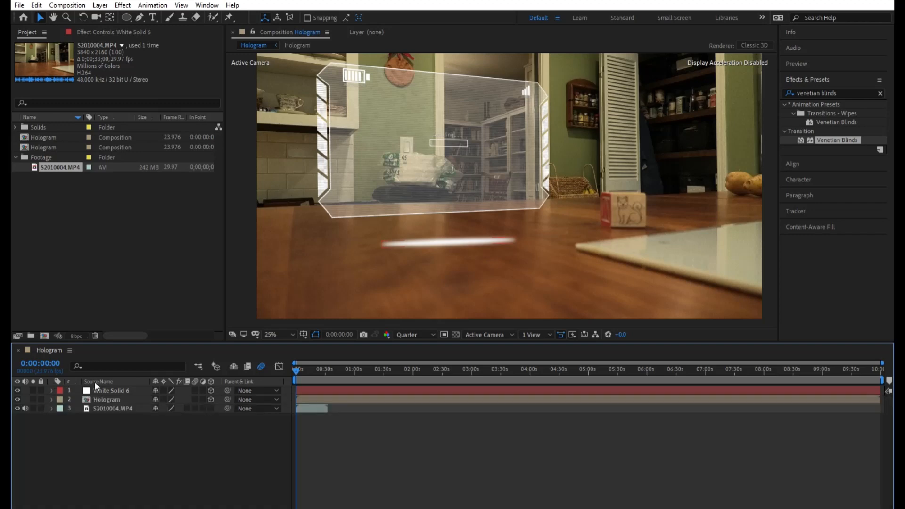
Step: Apply a Glow effect to the white ellipse layer with a Glow Radius of 176
click(101, 388)
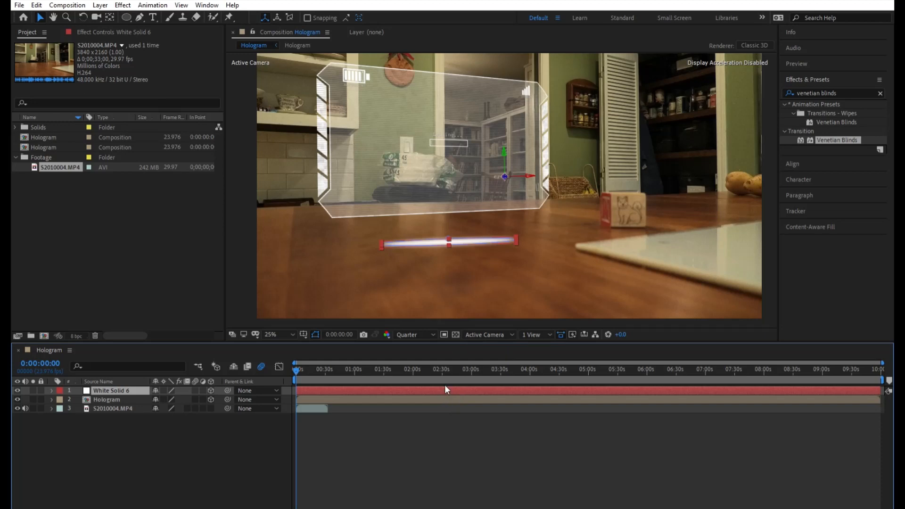
key(ctrl+alt+shift+e)
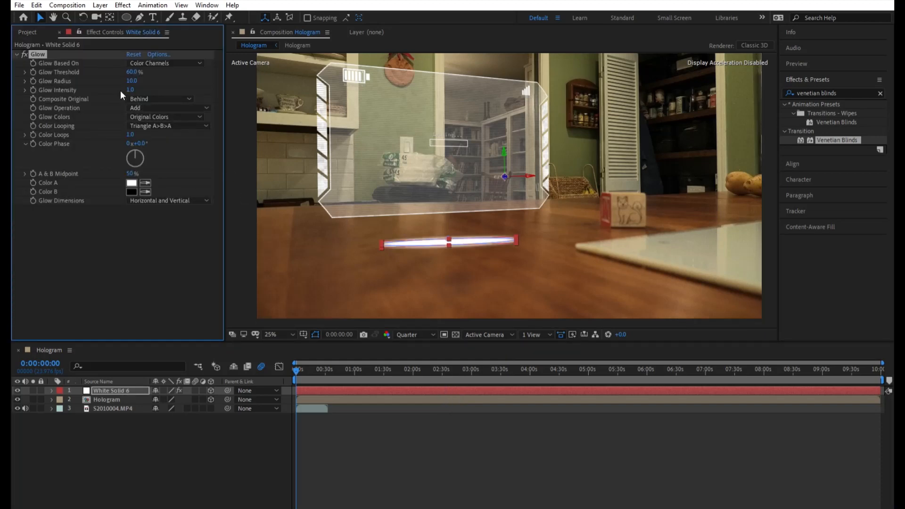
text(200)
key(Return)
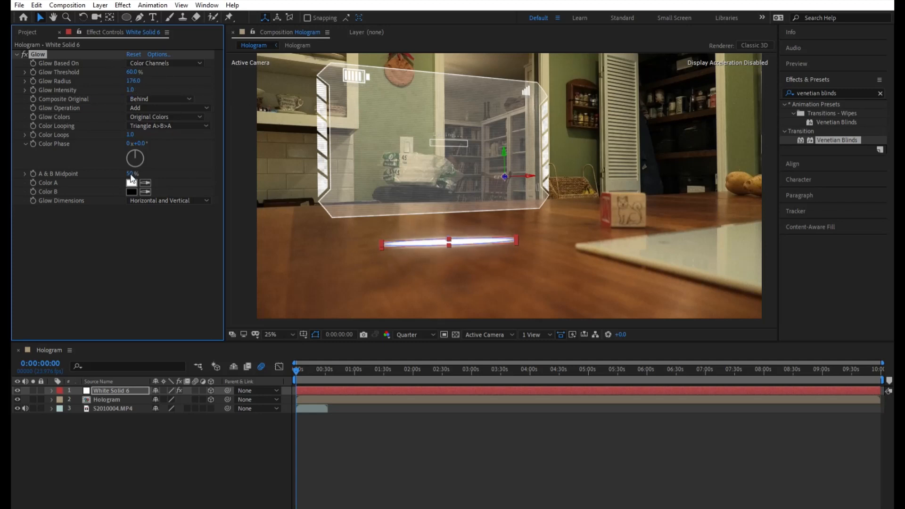
click(245, 274)
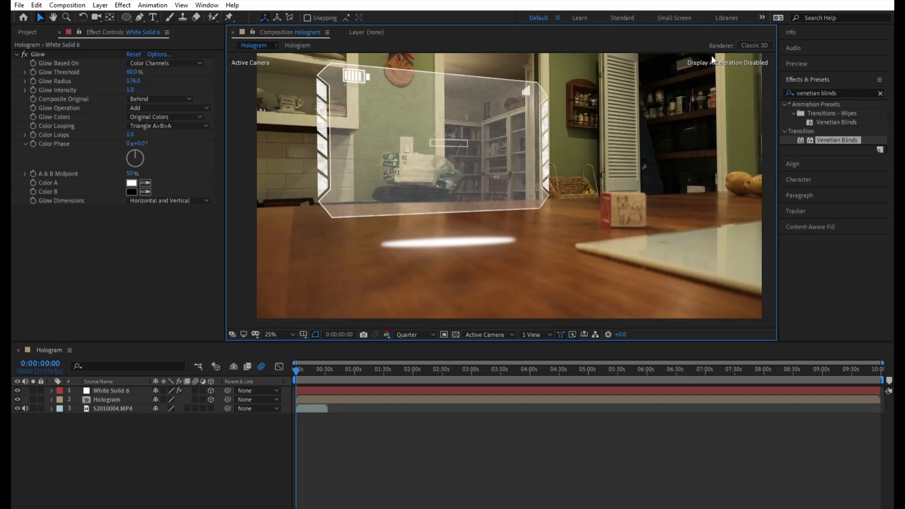
Step: Switch to the Standard workspace and preview the hologram animation twice, returning to the first frame after each playback
click(621, 16)
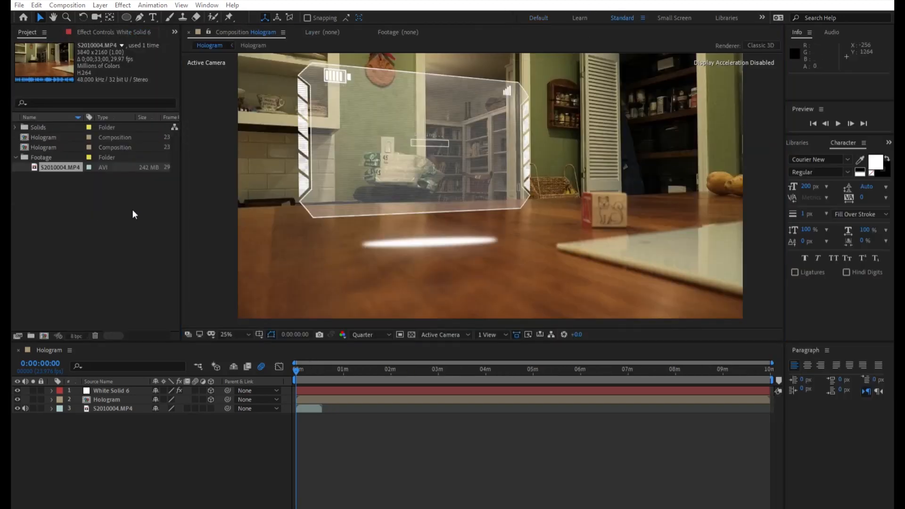
click(839, 115)
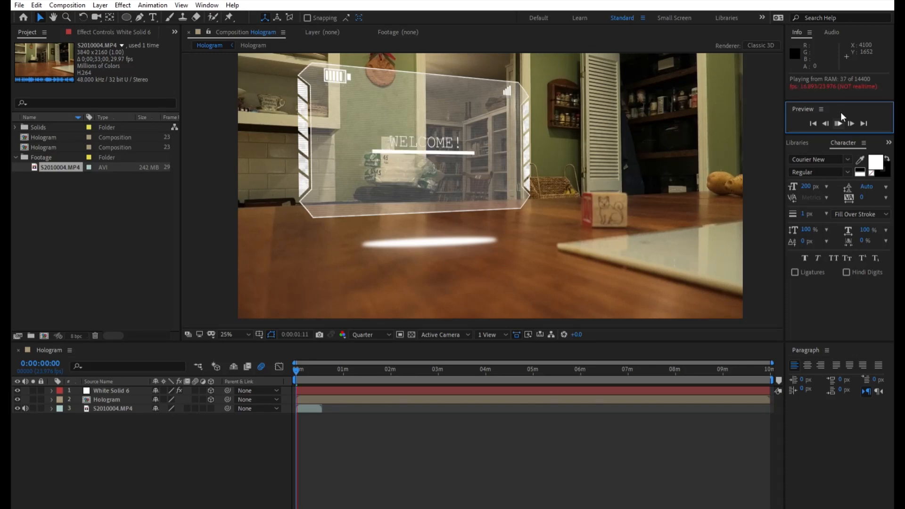
key(space)
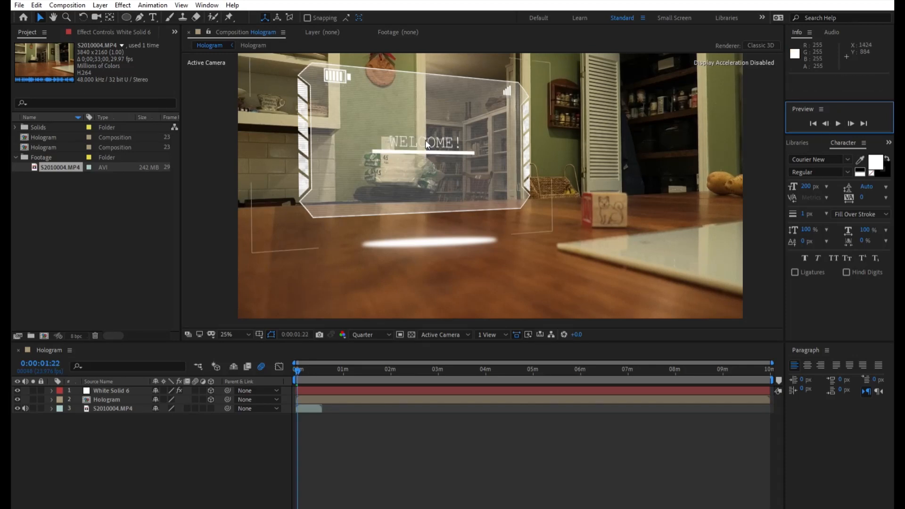
drag(298, 369, 294, 370)
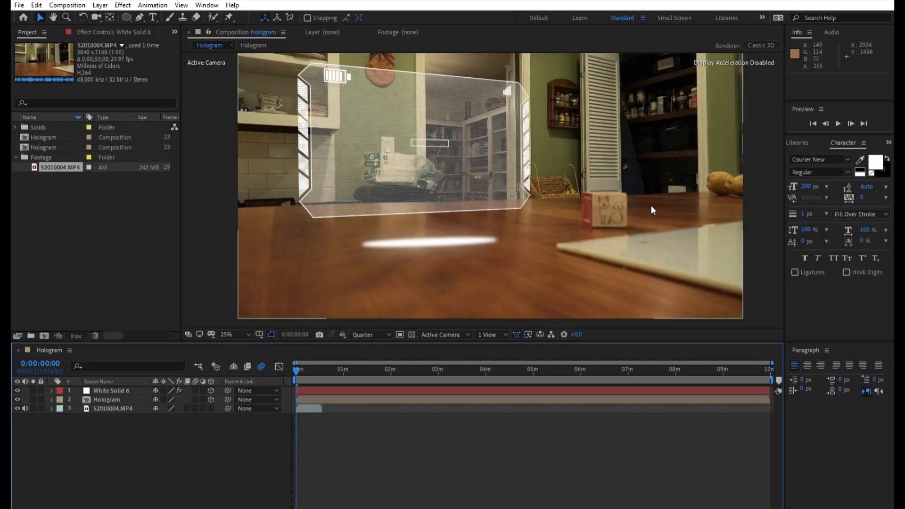
click(838, 123)
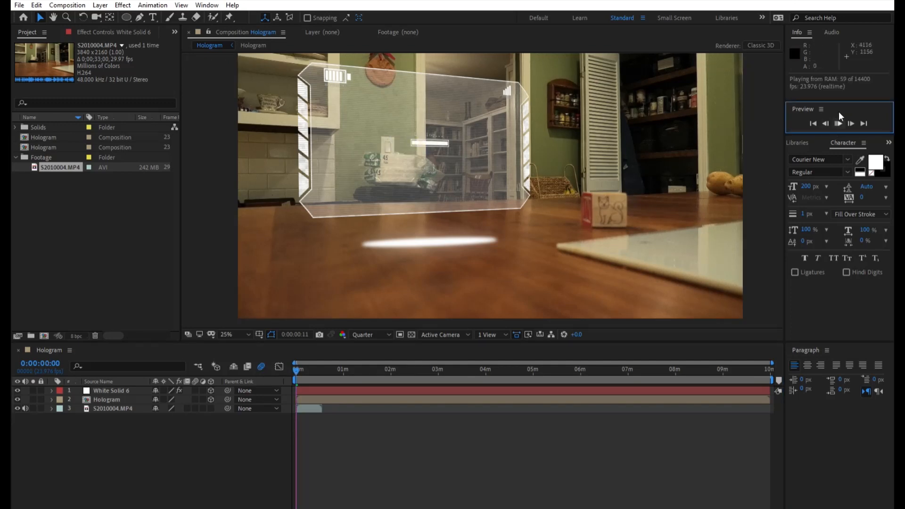
key(space)
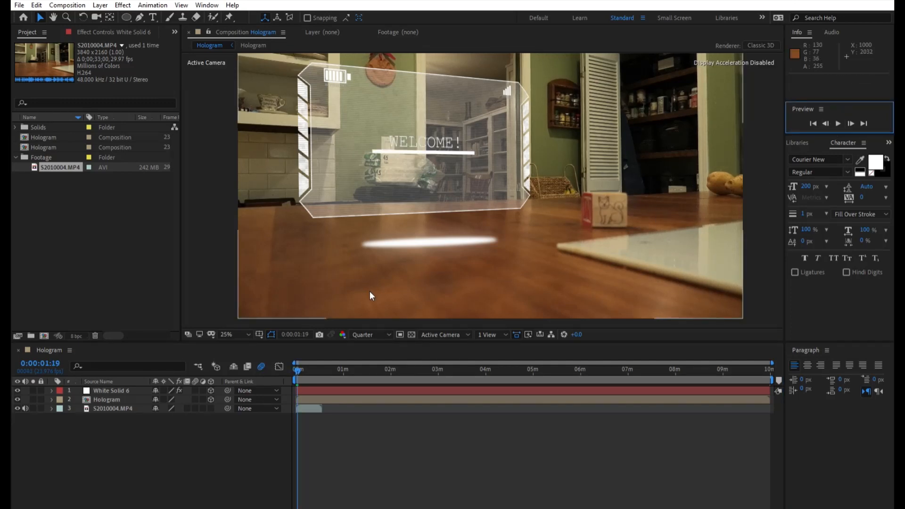
drag(299, 365, 294, 366)
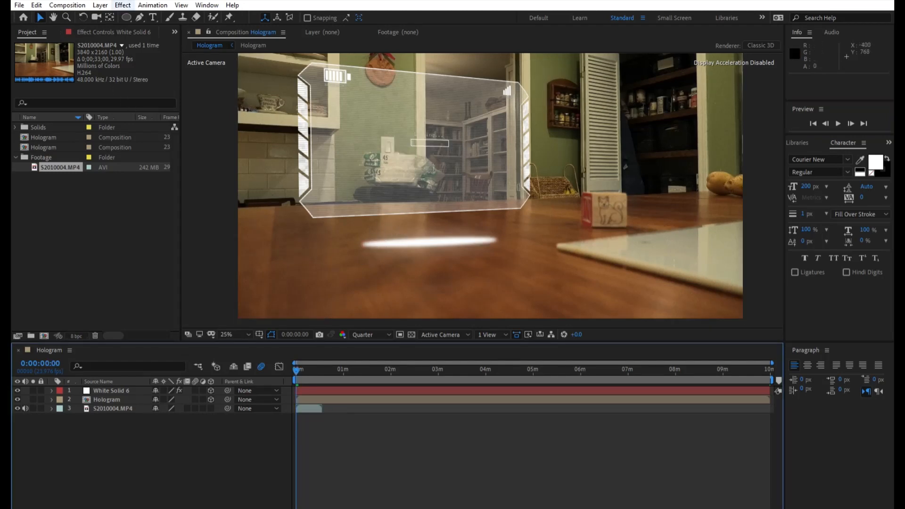
Step: Create a full-frame pale blue solid as the topmost layer of the composition
click(196, 94)
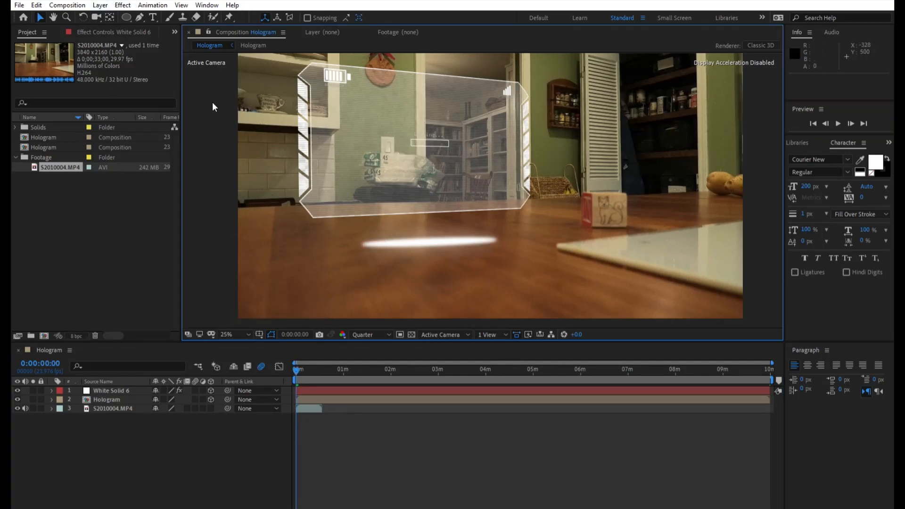
key(ctrl+y)
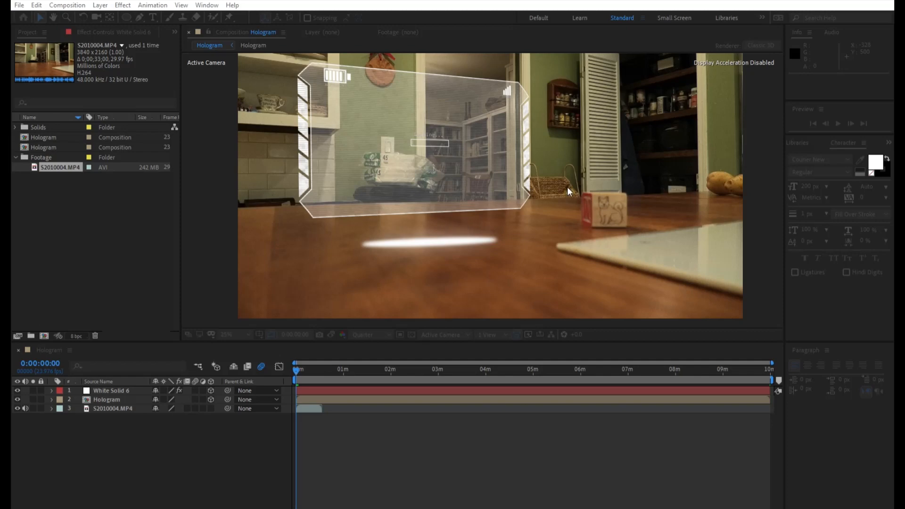
key(Return)
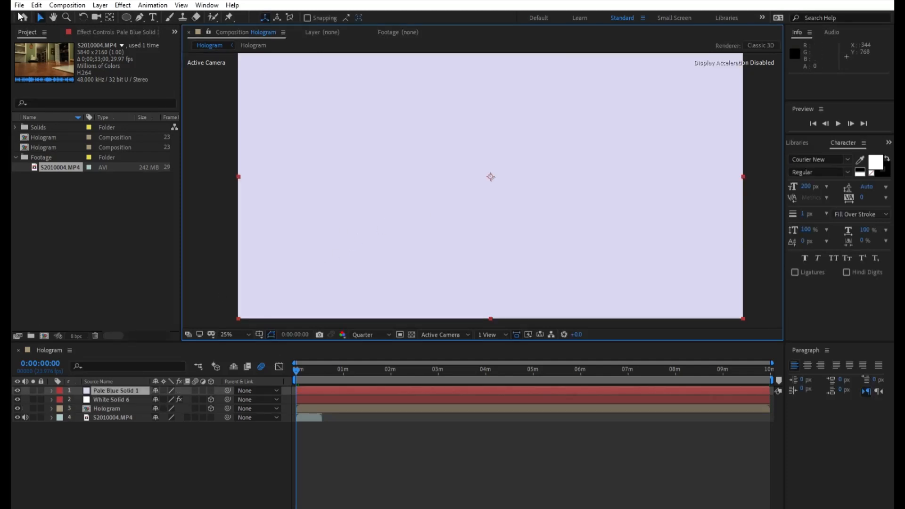
Step: Mask the pale blue solid with a wide ellipse on the table and nudge the mask up around the white light
click(127, 18)
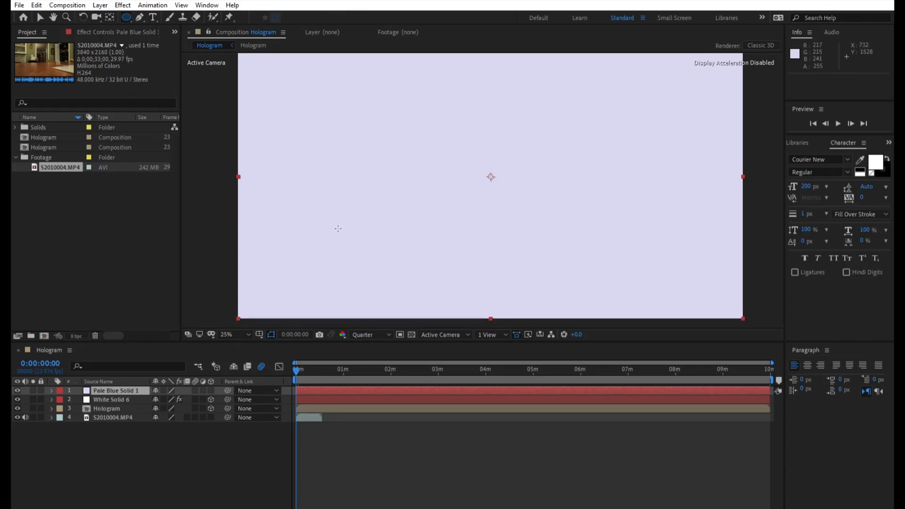
drag(338, 228, 561, 296)
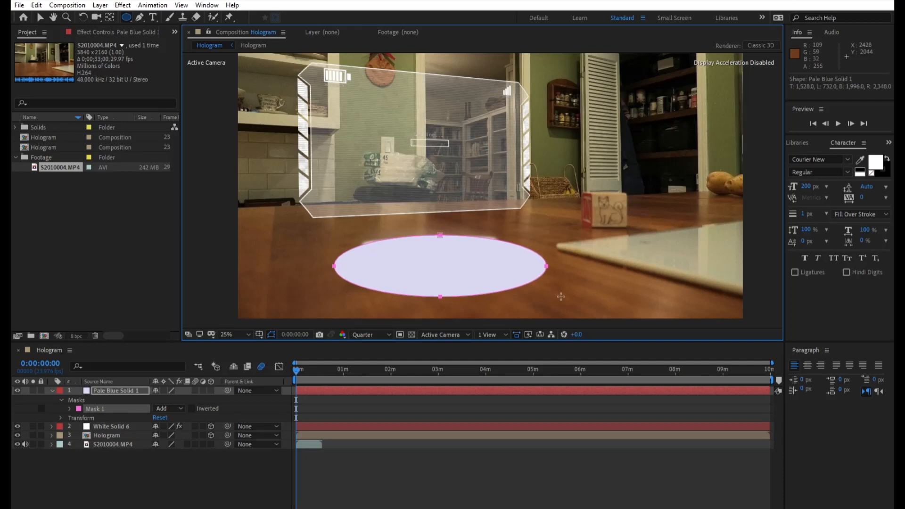
key(shift+Up)
key(shift+Up)
key(shift+Up)
key(shift+Up)
key(shift+Up)
key(shift+Up)
key(shift+Up)
key(shift+Up)
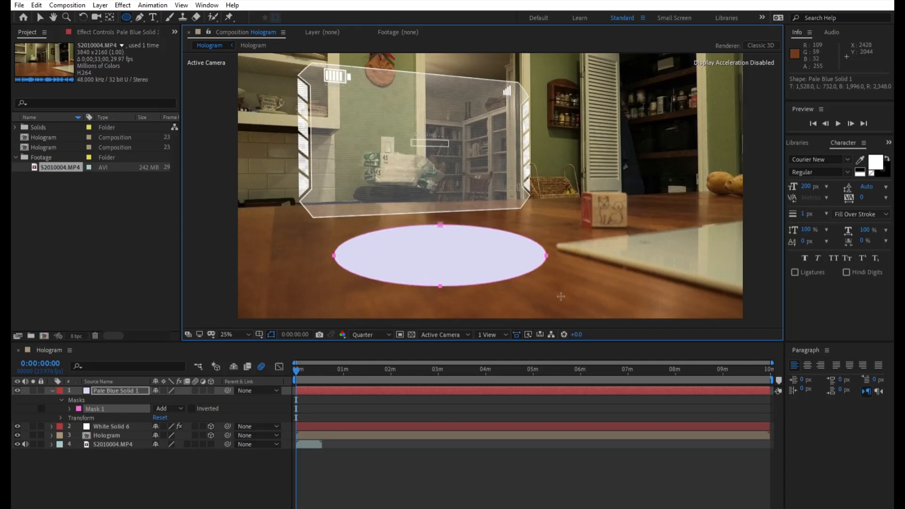
Step: Feather the pale blue solid's elliptical mask to 499 pixels to form a soft light pool
click(70, 408)
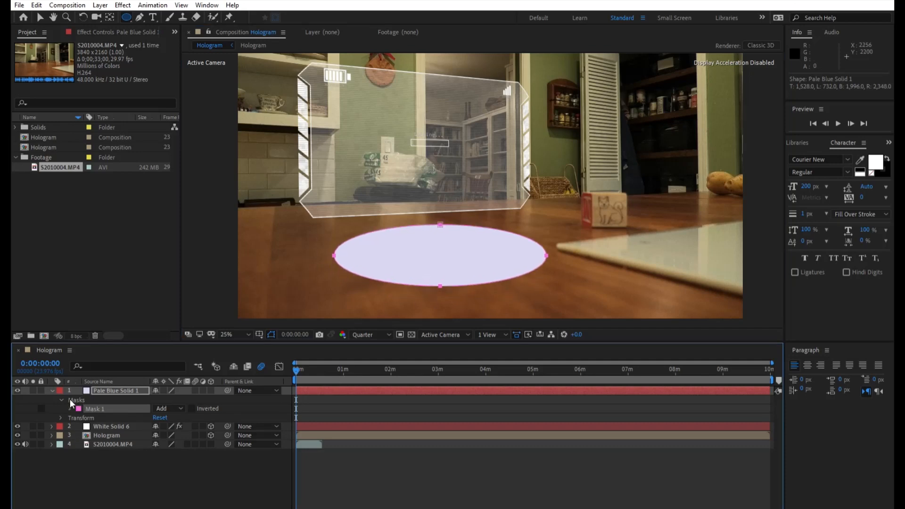
drag(166, 426, 391, 401)
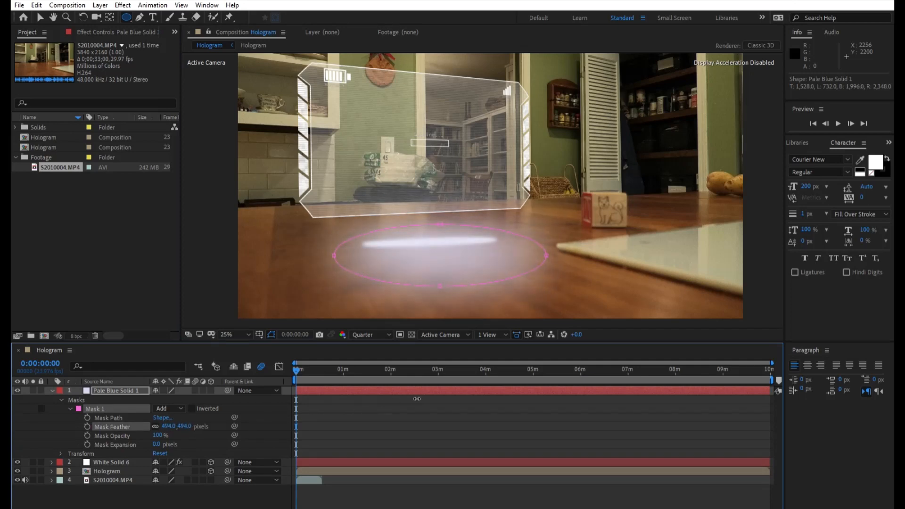
click(451, 320)
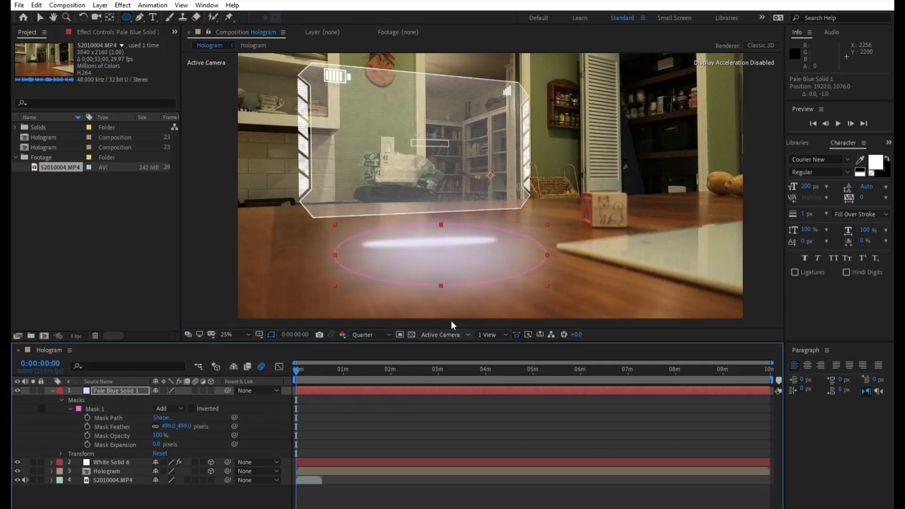
Step: Nudge the pale blue glow layer up and slightly left to position 1900, 992, centred around the white light
key(Up)
key(Up)
key(Up)
key(Up)
key(Up)
key(Up)
key(Up)
key(Up)
key(Up)
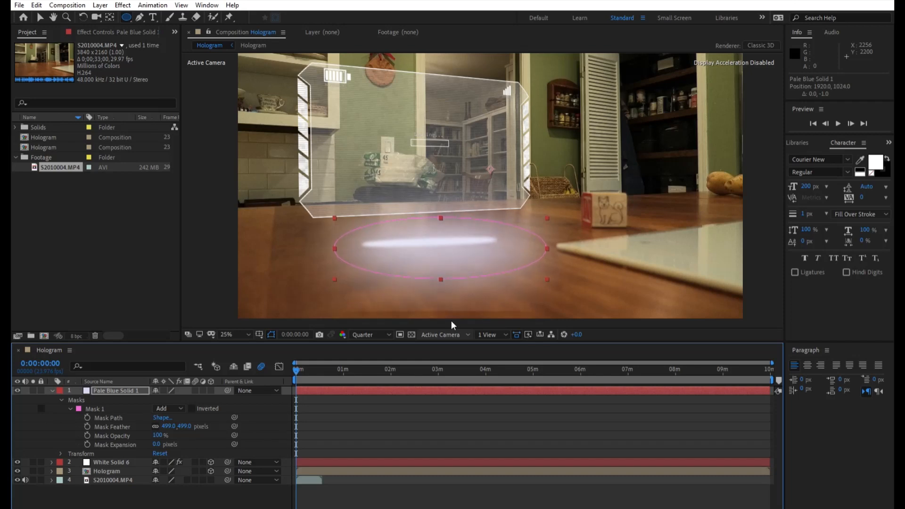
key(Up)
key(Up)
key(Up)
key(Up)
key(Up)
key(Up)
key(Up)
key(Up)
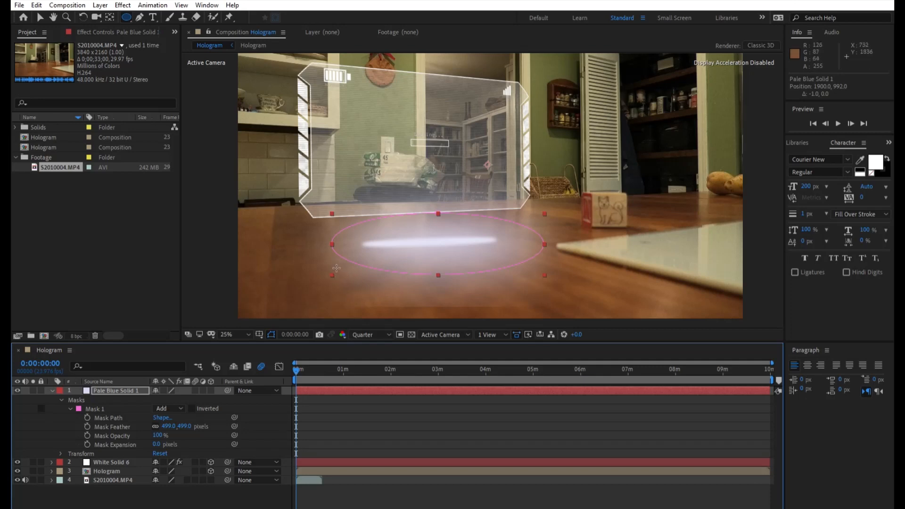
Step: Stretch the pale blue glow layer vertically towards the viewer to about 114% height
click(40, 18)
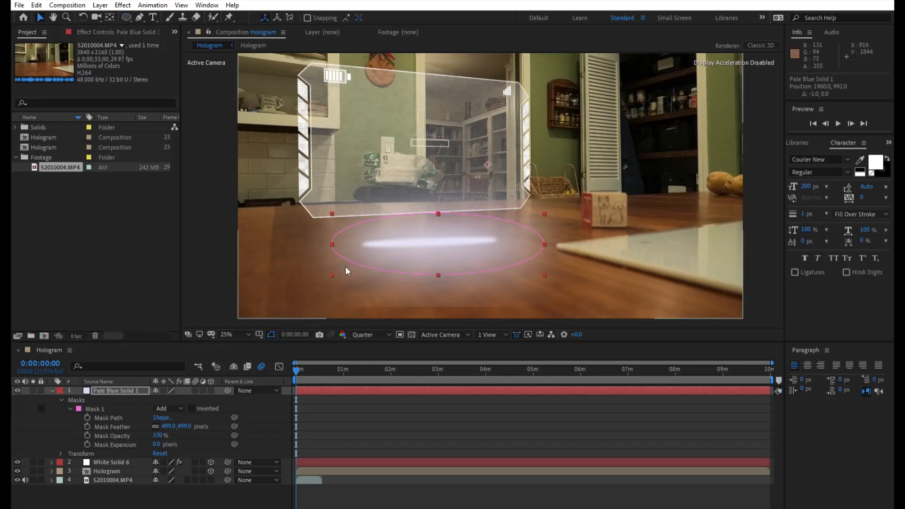
drag(333, 271, 333, 286)
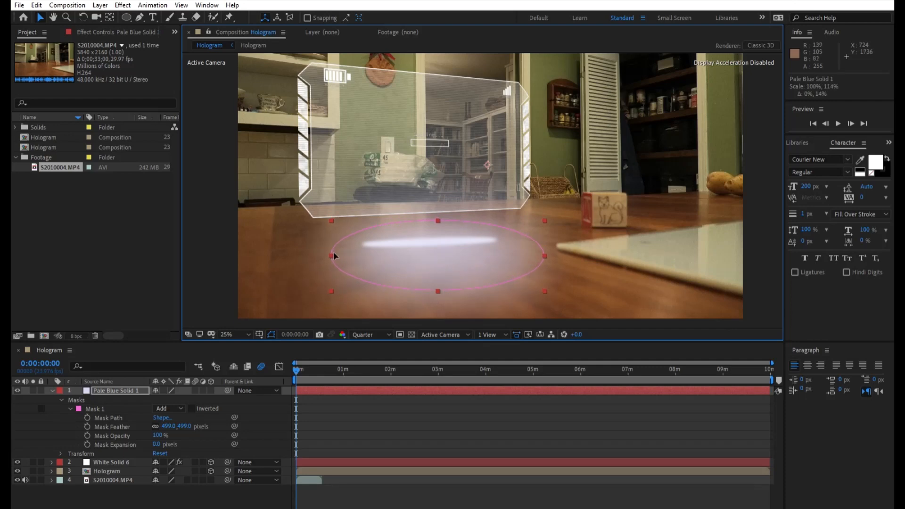
Step: Reshape the pale blue solid's elliptical mask by widening it on both sides and raising its upper edge slightly
drag(331, 250, 299, 255)
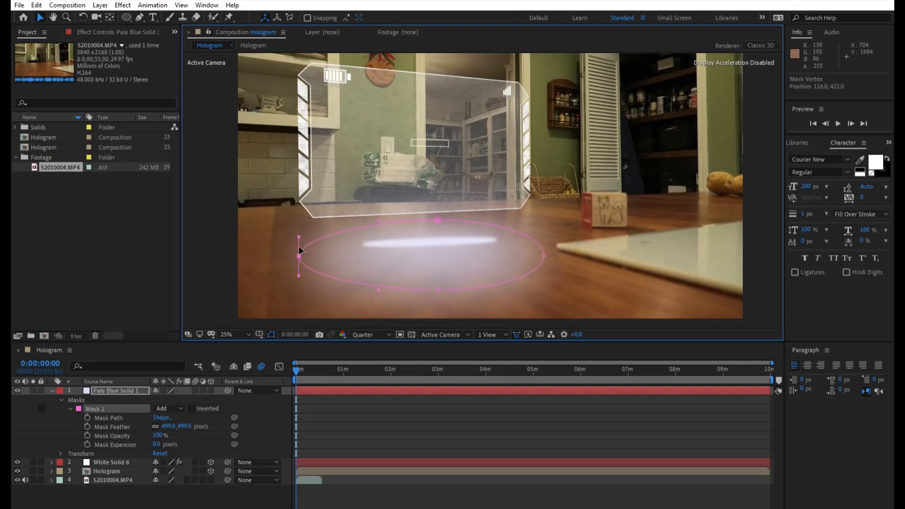
drag(545, 254, 564, 247)
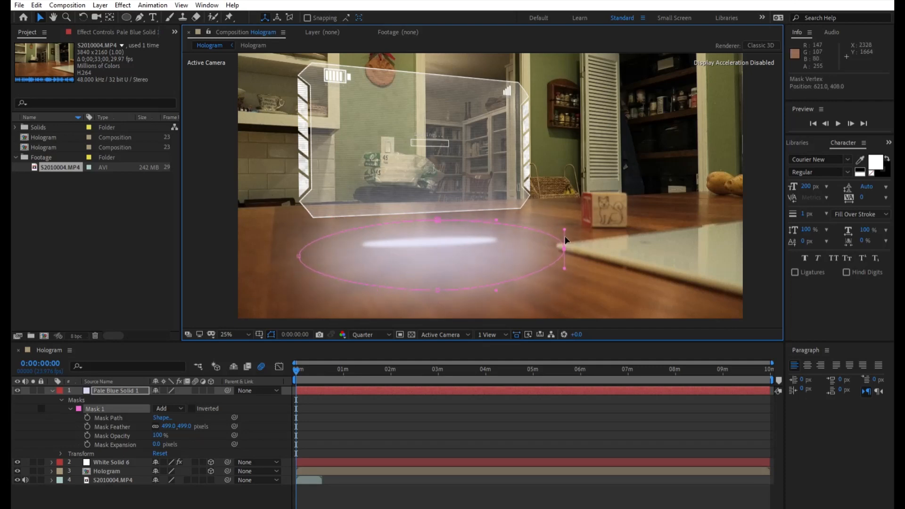
drag(439, 208, 430, 203)
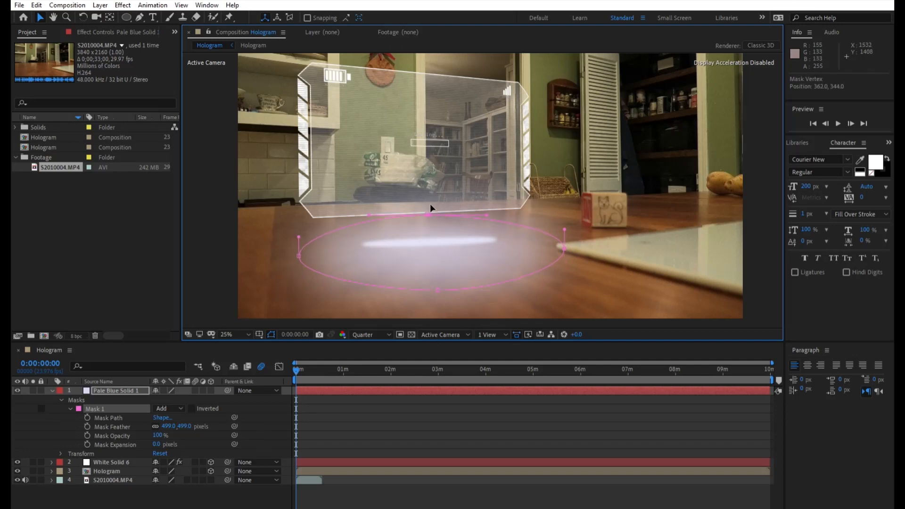
Step: Stack the hologram above the white light and the pale blue glow beneath both, and move the glow up to position 1908, 920
click(52, 390)
drag(84, 400, 85, 398)
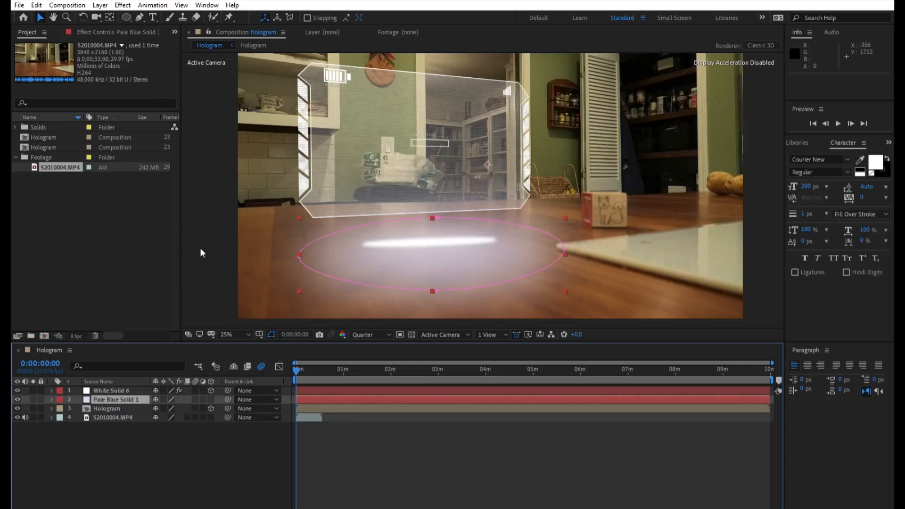
drag(430, 253, 435, 246)
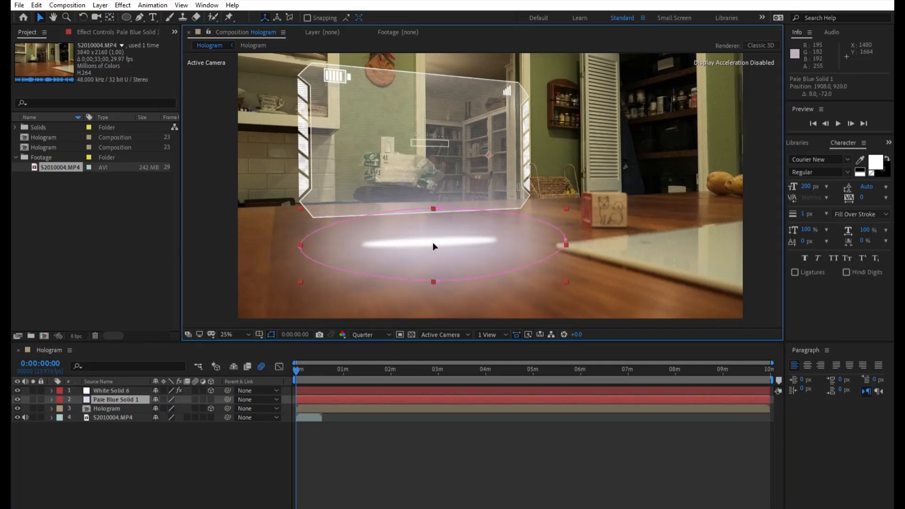
drag(102, 408, 100, 384)
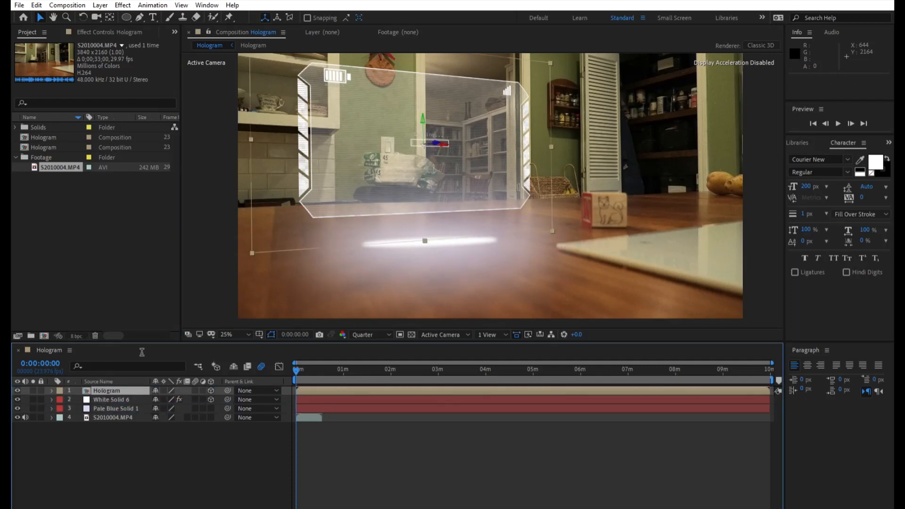
click(208, 238)
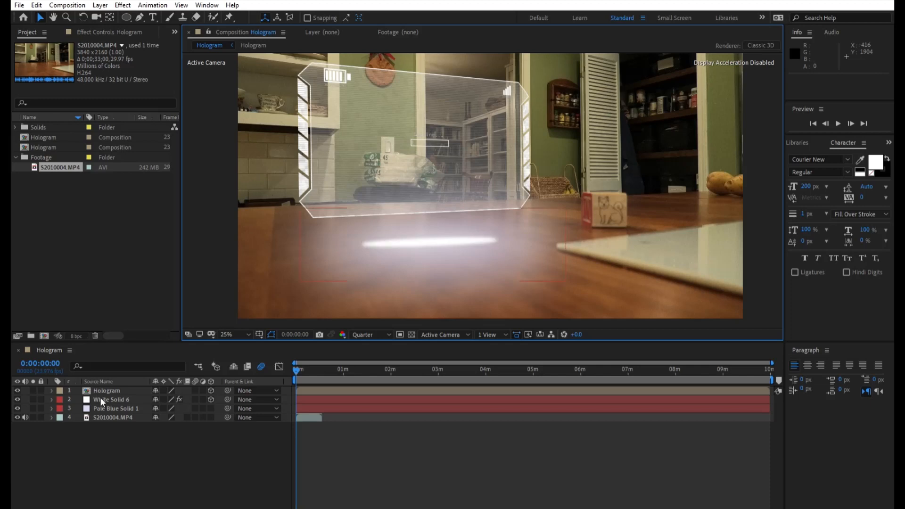
Step: Apply Curves to the S2010004.MP4 footage, raising the blue curve strongly and lowering the red curve slightly for a cooler grade
click(106, 417)
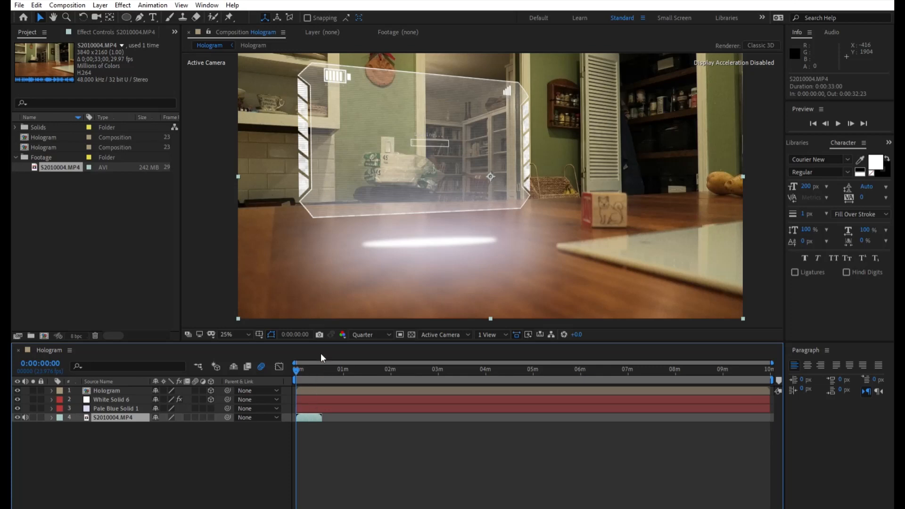
click(424, 338)
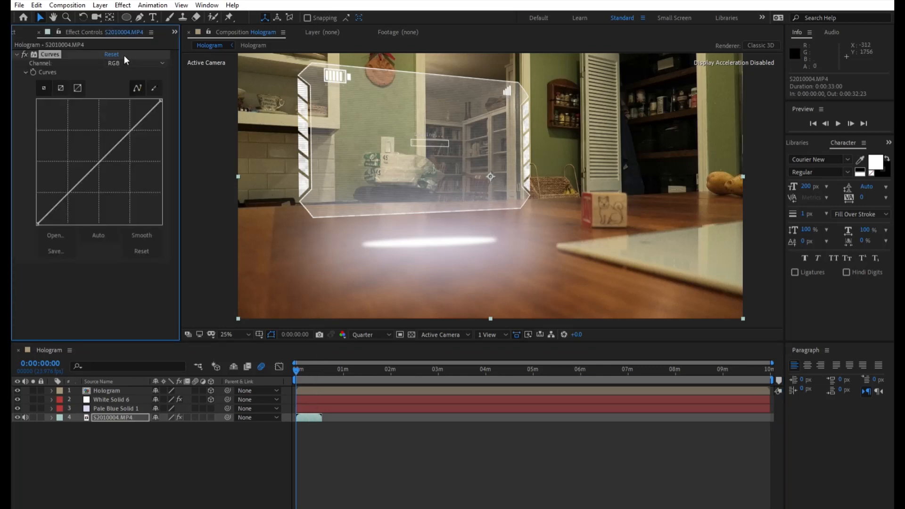
click(140, 97)
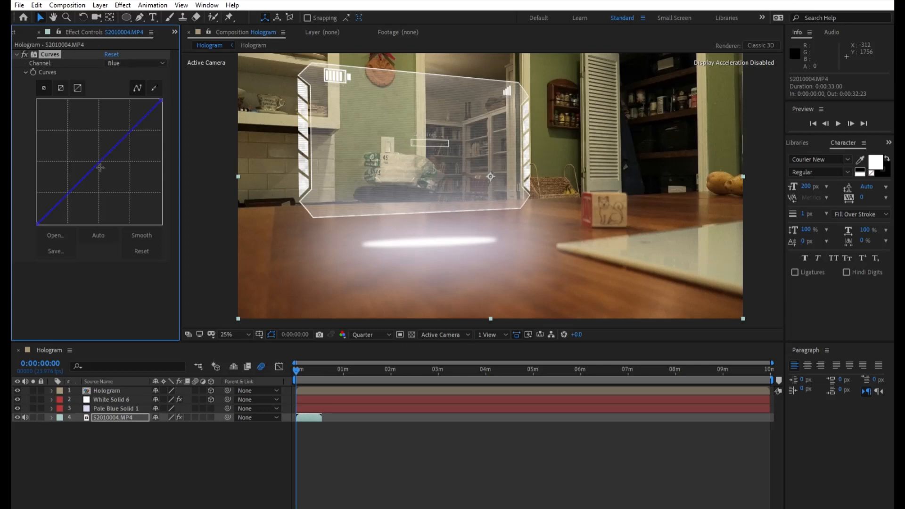
drag(104, 157, 74, 158)
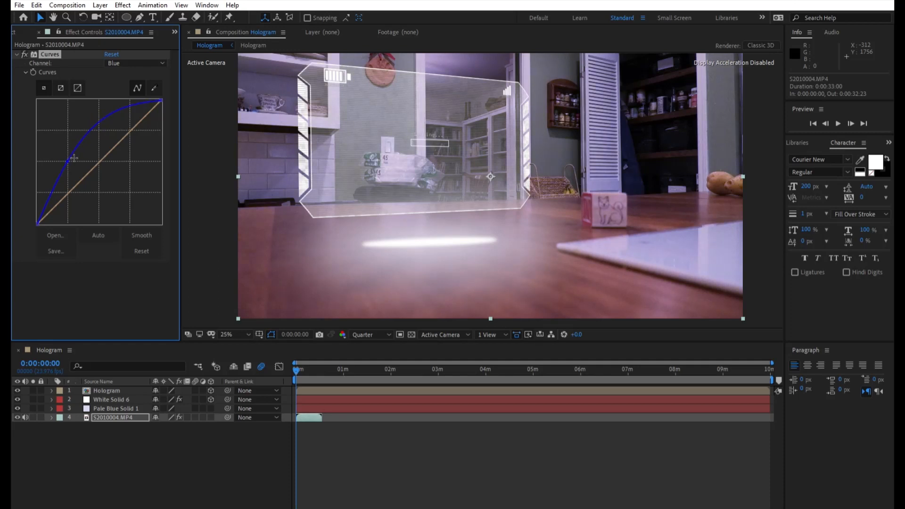
drag(98, 162, 102, 163)
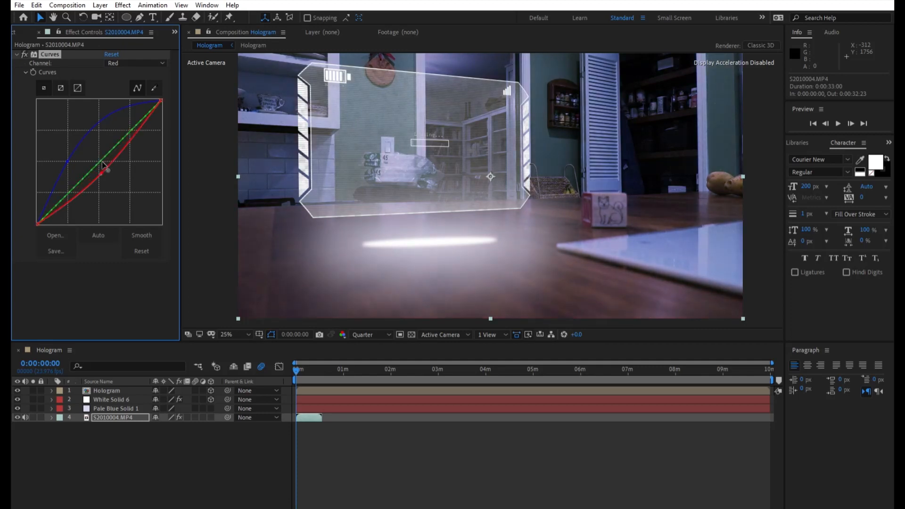
mouse_move(102, 162)
mouse_down()
mouse_move(93, 157)
mouse_move(100, 160)
mouse_up()
click(202, 216)
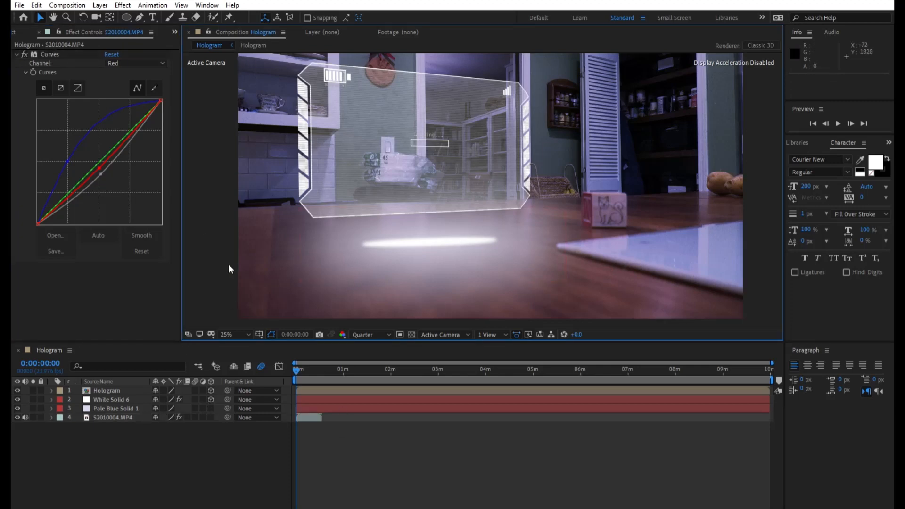
Step: Create a new full-frame white solid and hide it so the scene beneath can be traced
key(ctrl+y)
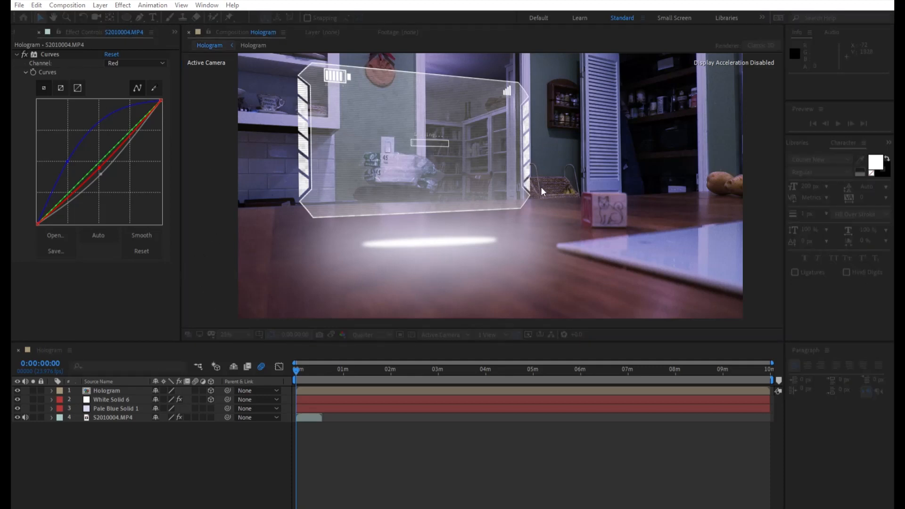
key(Return)
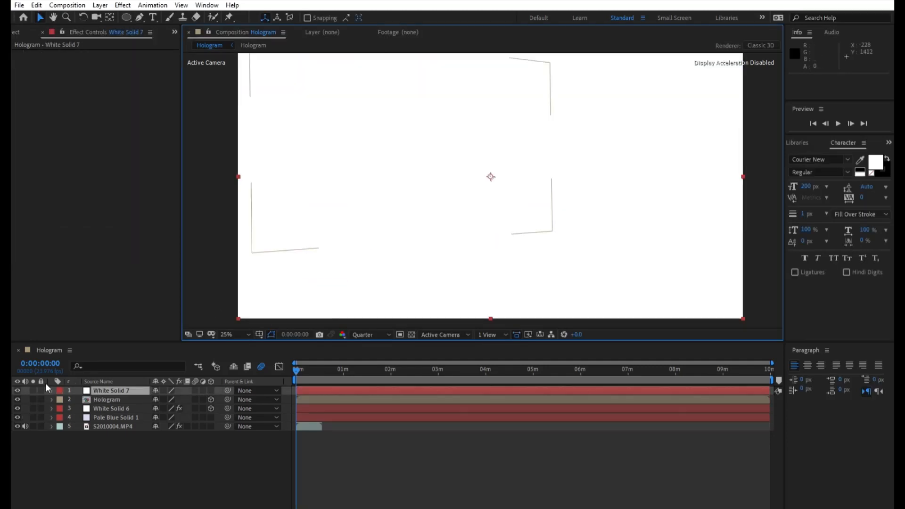
click(18, 390)
Step: Draw a seven-point Pen mask on the new white solid, spanning the hologram's lower edge to the white light, and show the solid again
click(140, 17)
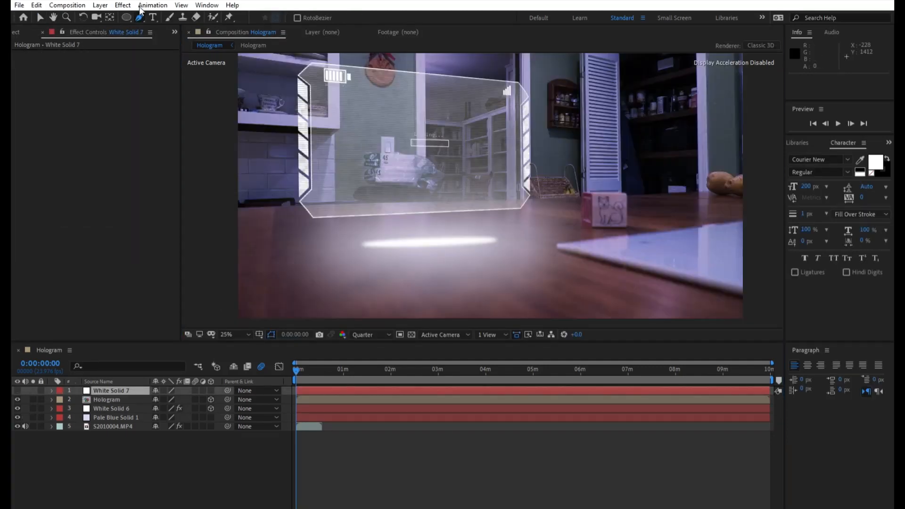
click(363, 243)
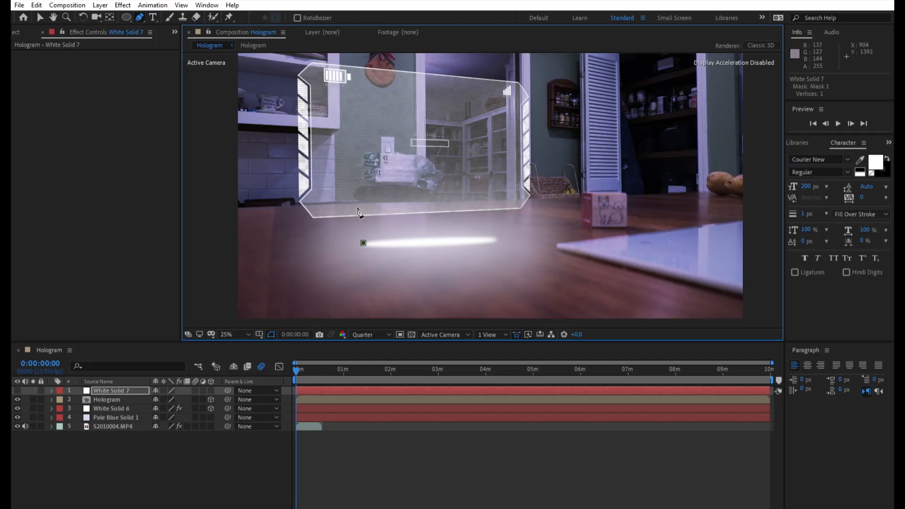
click(311, 214)
drag(414, 193, 428, 195)
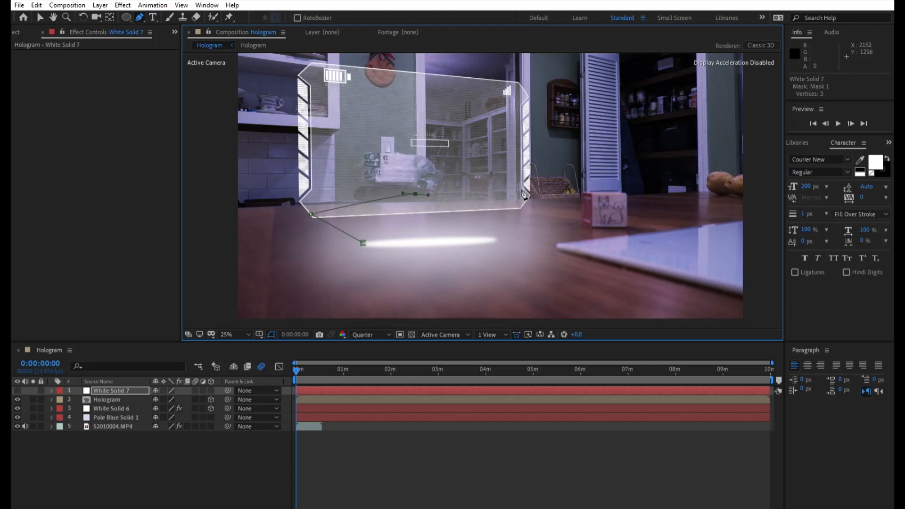
click(523, 204)
click(496, 240)
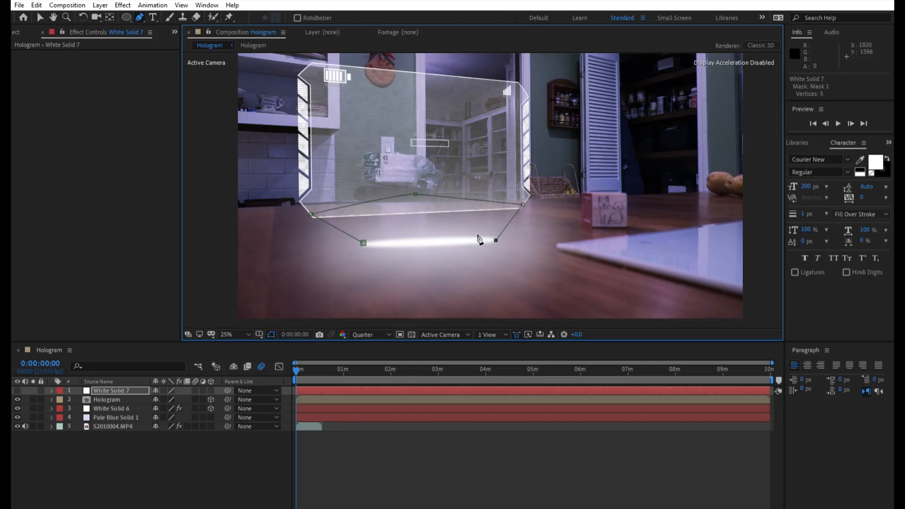
click(444, 245)
click(394, 246)
click(363, 243)
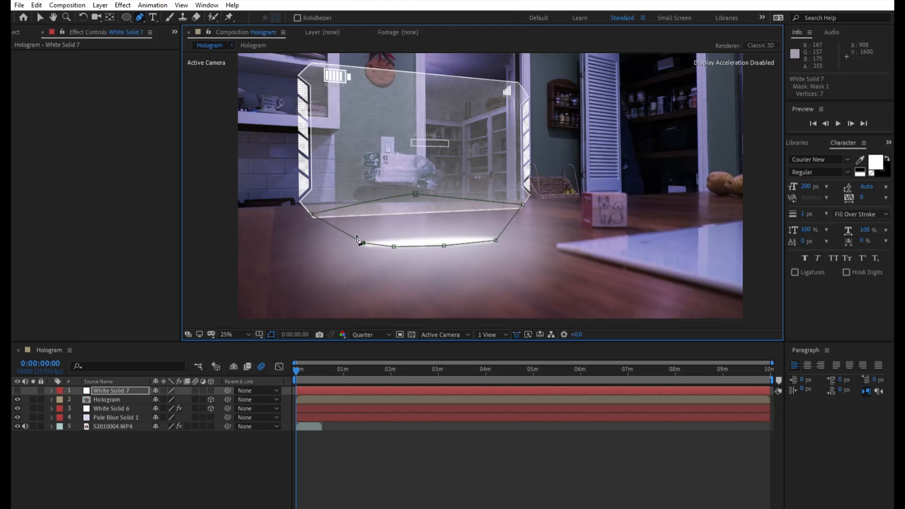
click(13, 379)
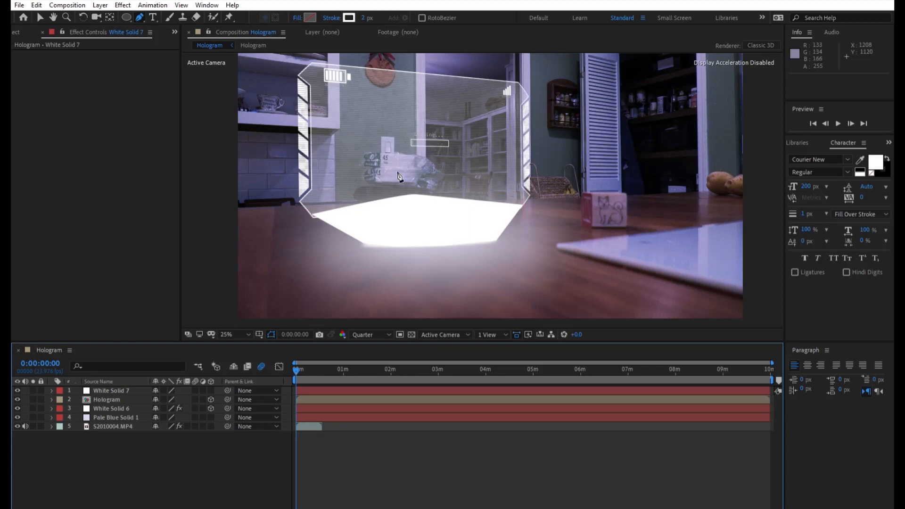
Step: Set the light beam mask's opacity to 56% and its feather to 244 pixels
click(51, 389)
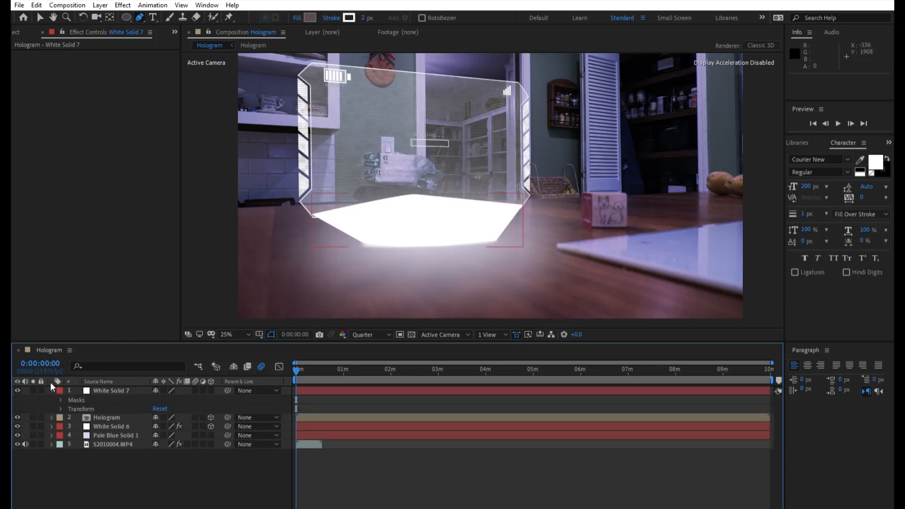
click(61, 400)
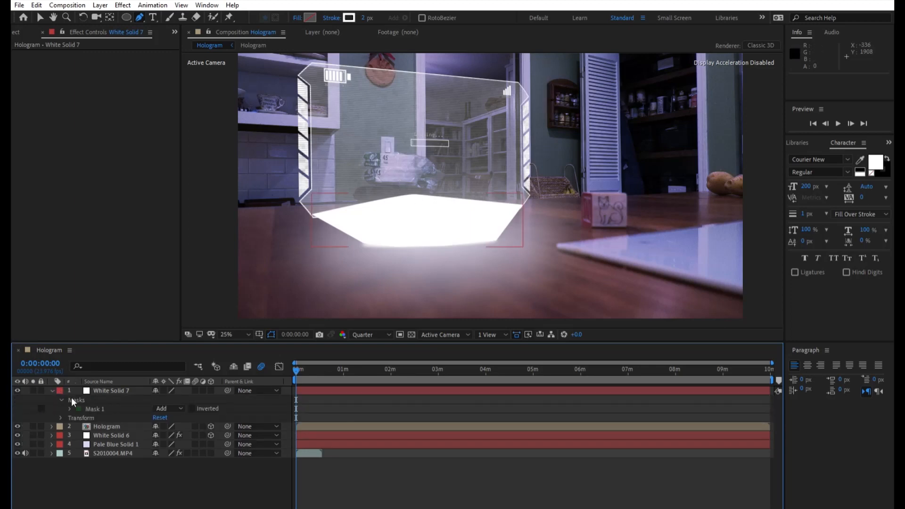
click(70, 409)
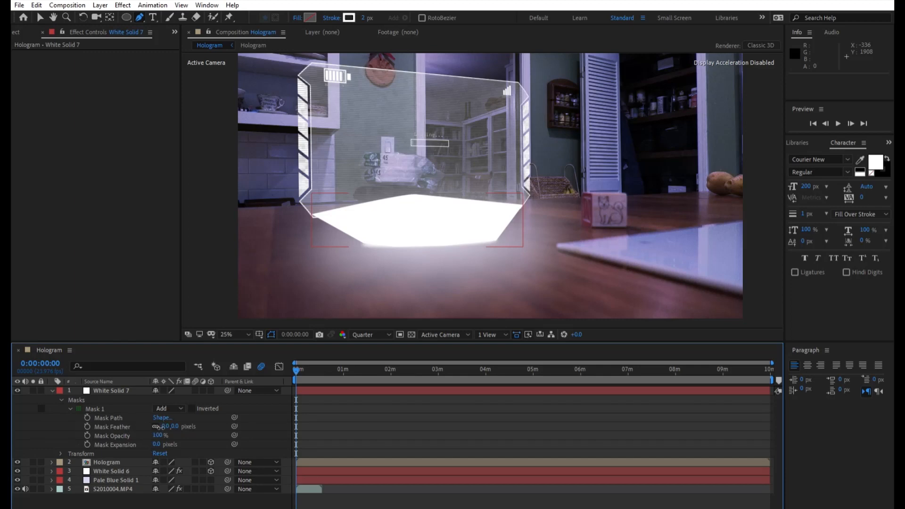
drag(159, 436, 133, 423)
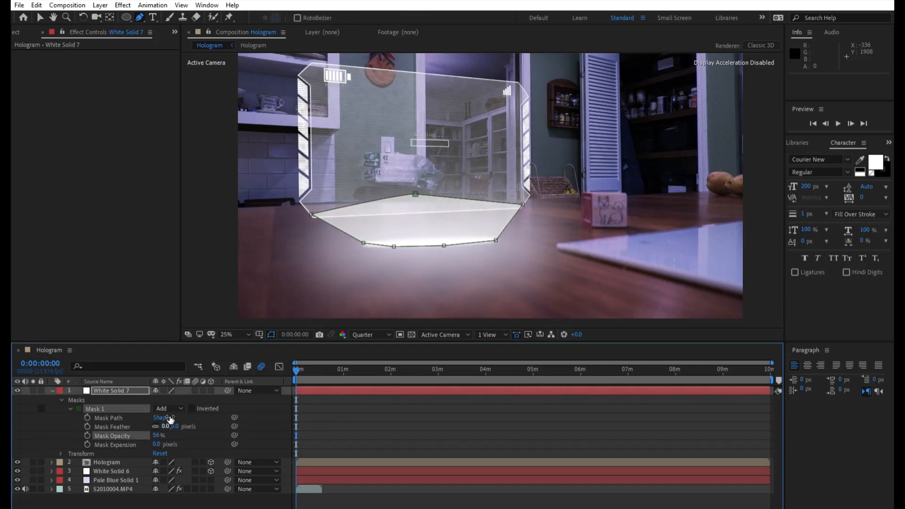
drag(167, 426, 371, 395)
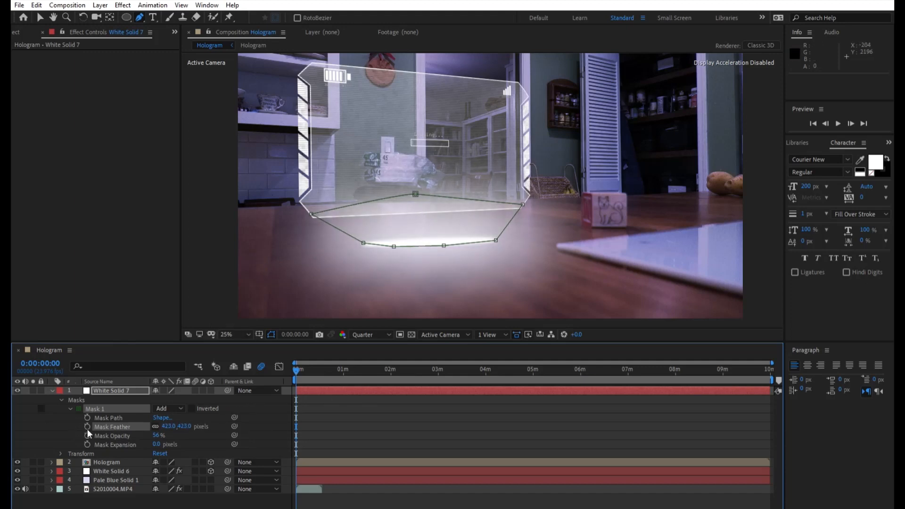
drag(171, 424, 142, 417)
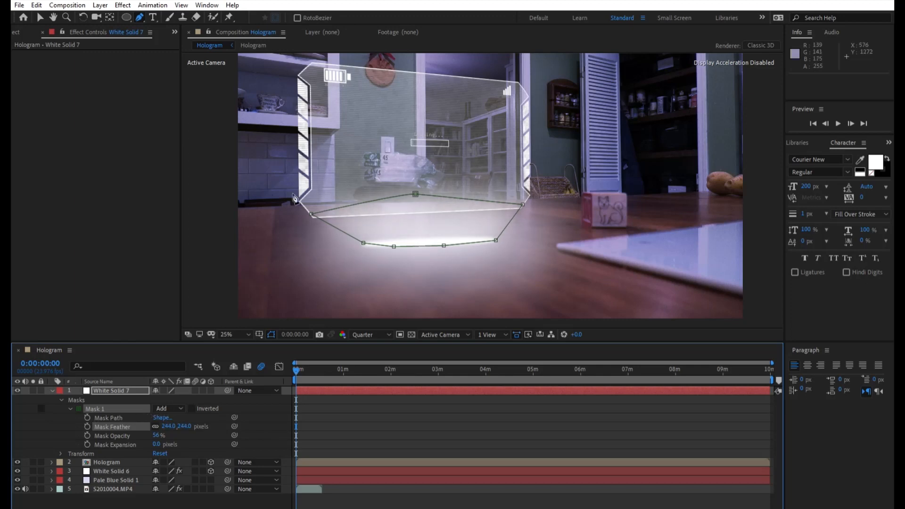
click(40, 17)
click(192, 203)
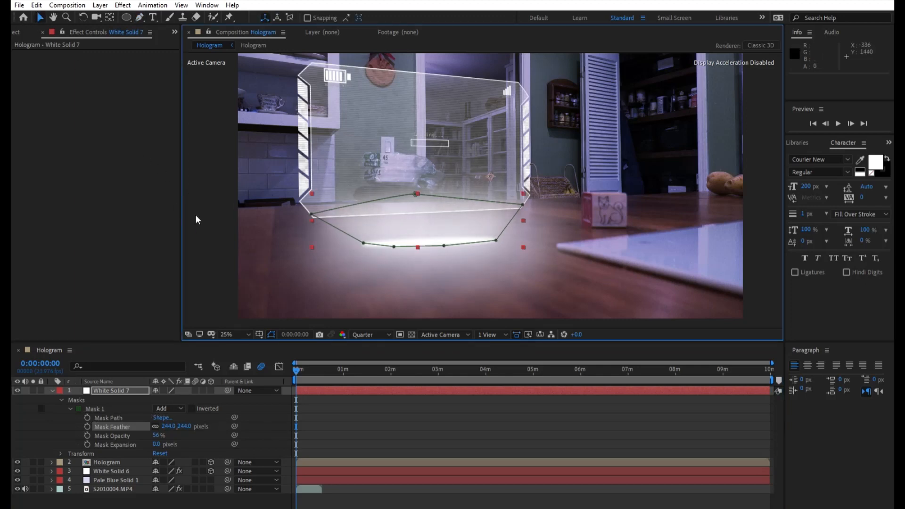
Step: Move the white light beam layer directly below the Hologram layer and deselect it
click(52, 390)
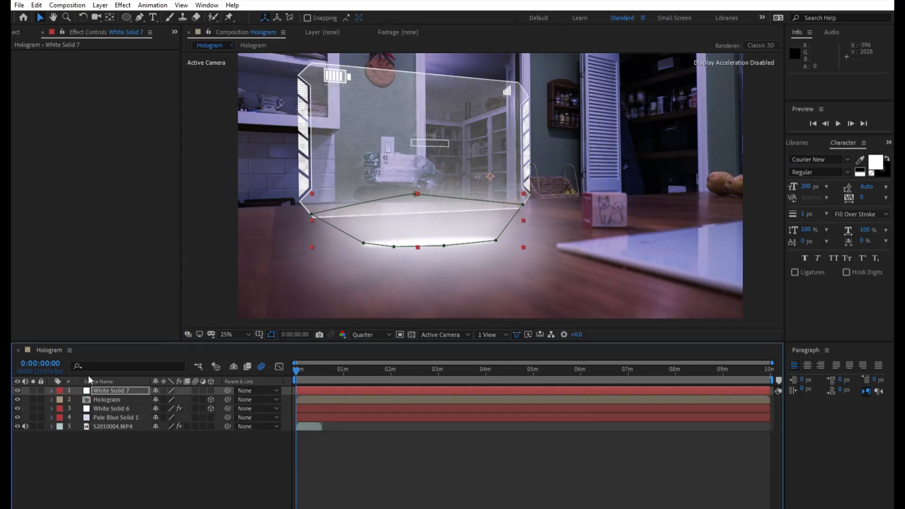
drag(94, 390, 94, 401)
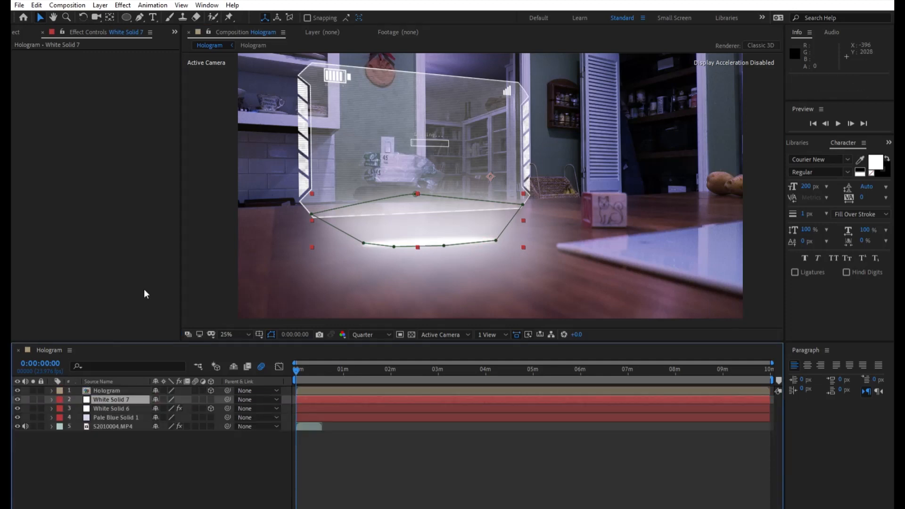
click(196, 211)
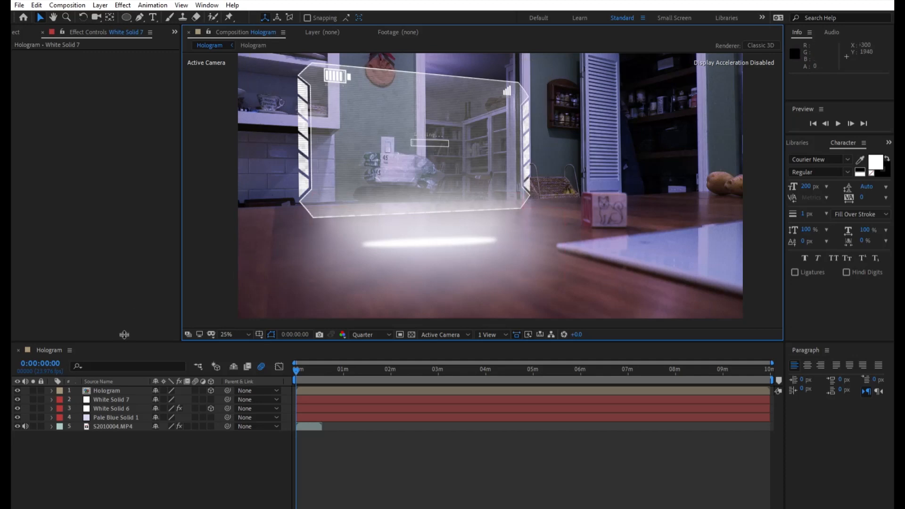
Step: Set the Glow effect on White Solid 6 to light purple for Color A and blue for Color B
click(125, 406)
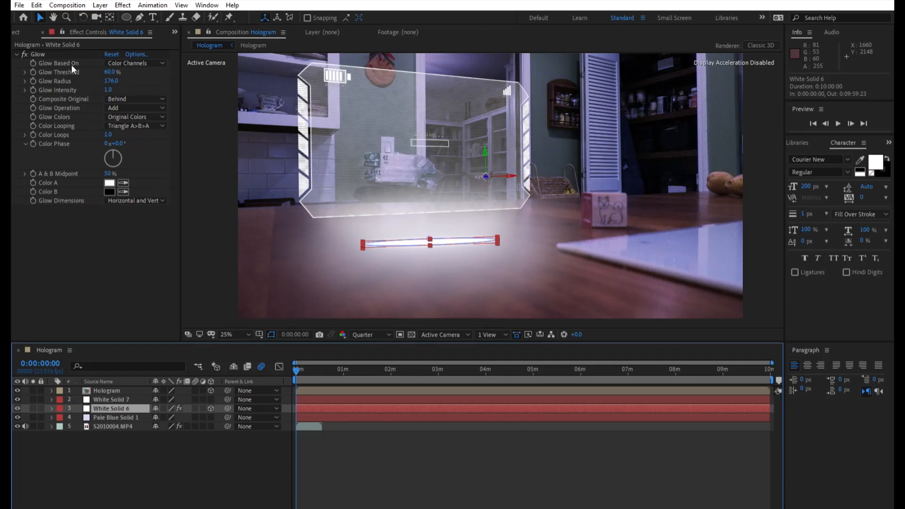
click(109, 182)
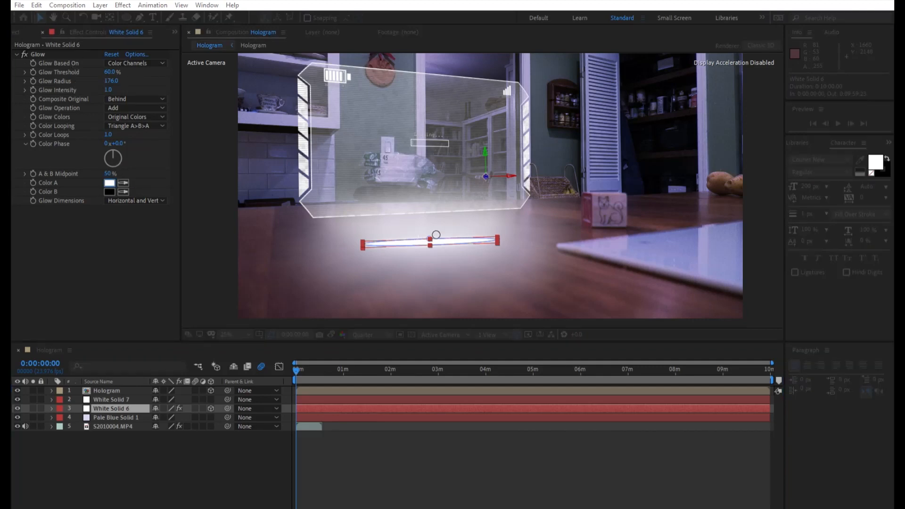
click(383, 183)
click(580, 192)
click(110, 192)
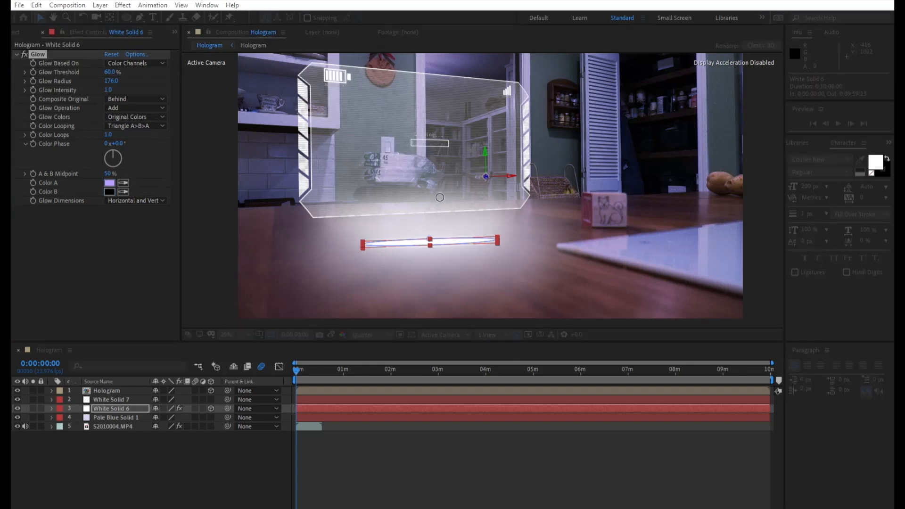
click(426, 191)
click(547, 187)
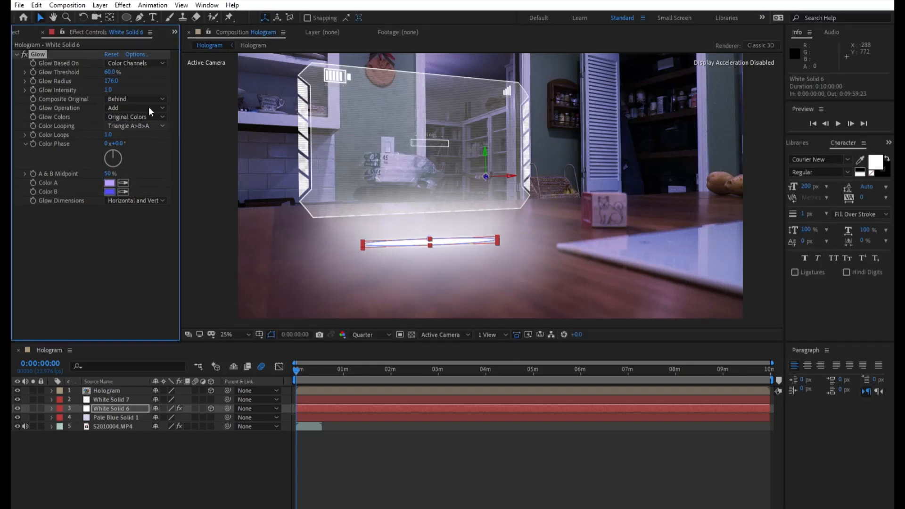
Step: Set the Glow on White Solid 6 to A & B Colors with an intensity of 5.2 and a radius of 509
click(138, 123)
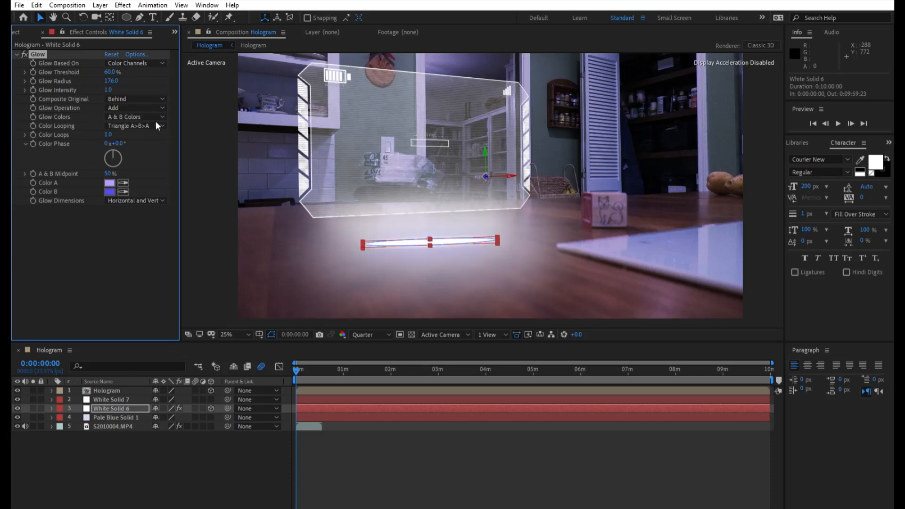
drag(108, 89, 131, 82)
drag(233, 96, 357, 105)
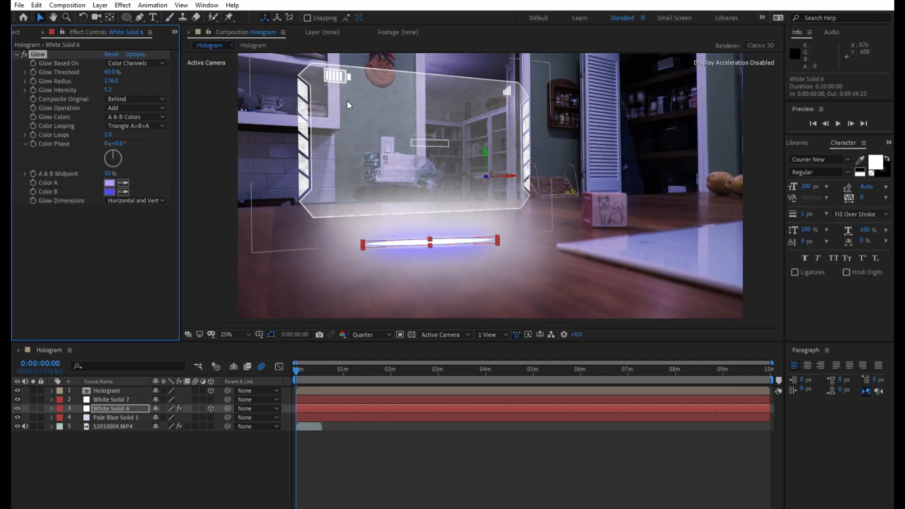
drag(111, 81, 299, 76)
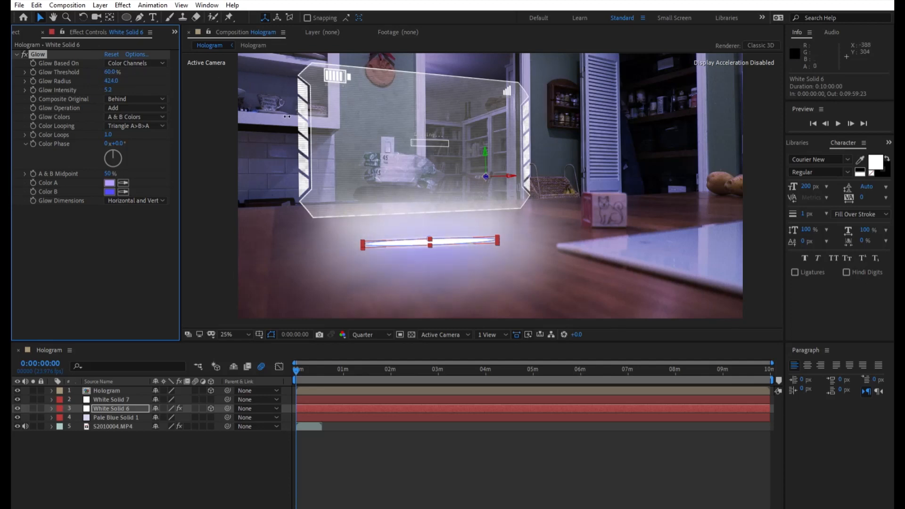
click(202, 219)
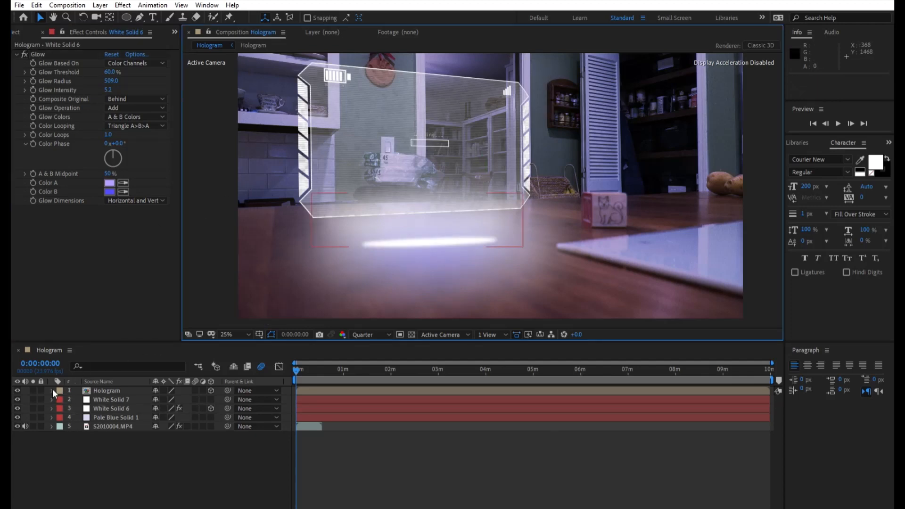
Step: Pre-compose White Solid 7, White Solid 6 and Pale Blue Solid 1 into one composition
click(280, 414)
drag(279, 410, 66, 389)
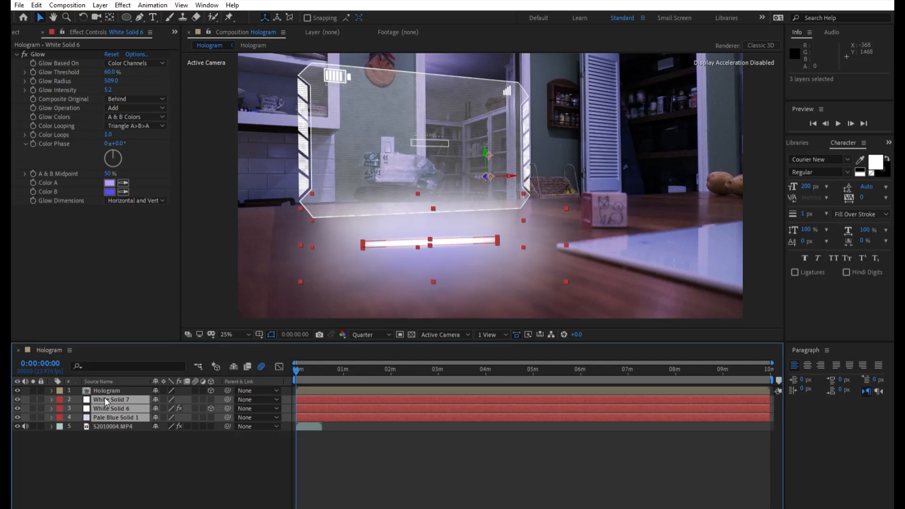
key(ctrl+shift+c)
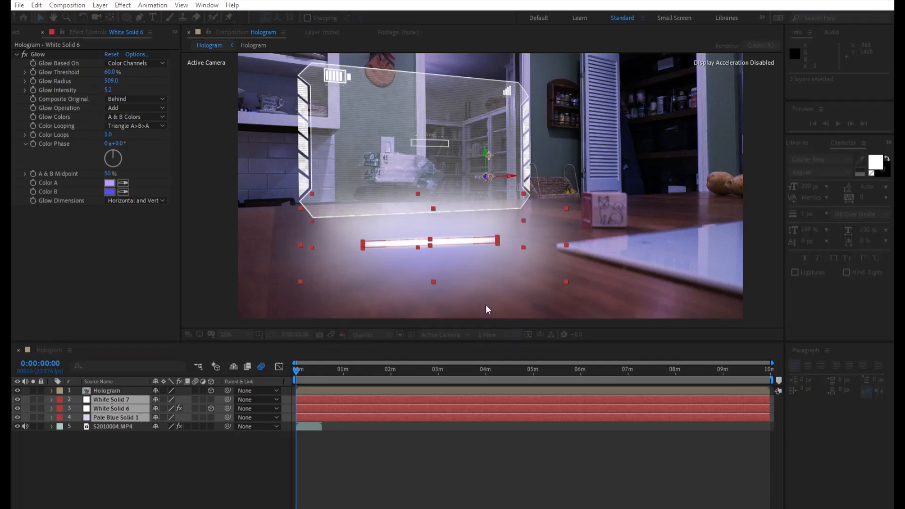
key(Return)
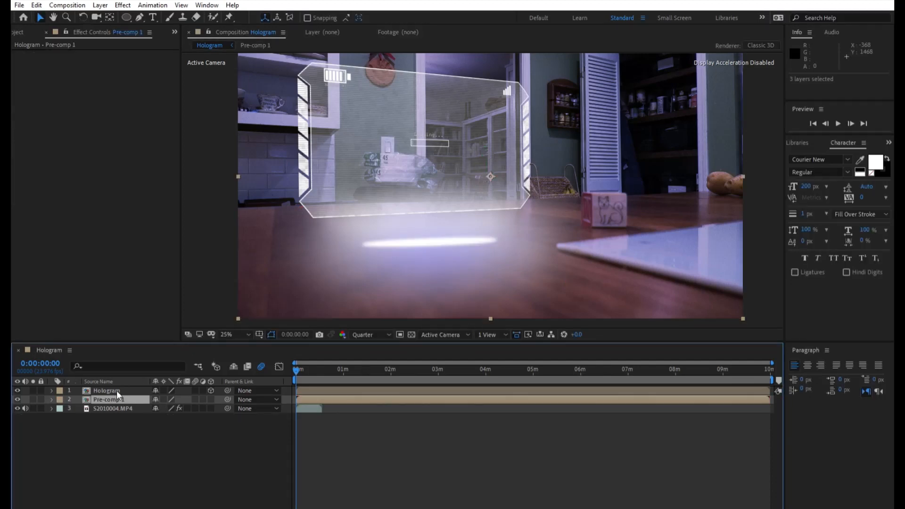
Step: Set the opacity of the Pre-comp 1 layer to 78% and deselect it
click(51, 398)
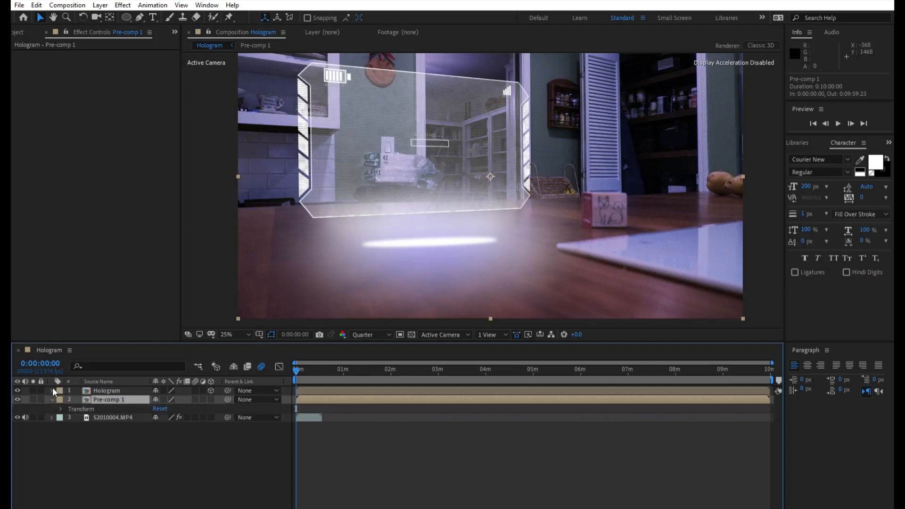
click(61, 408)
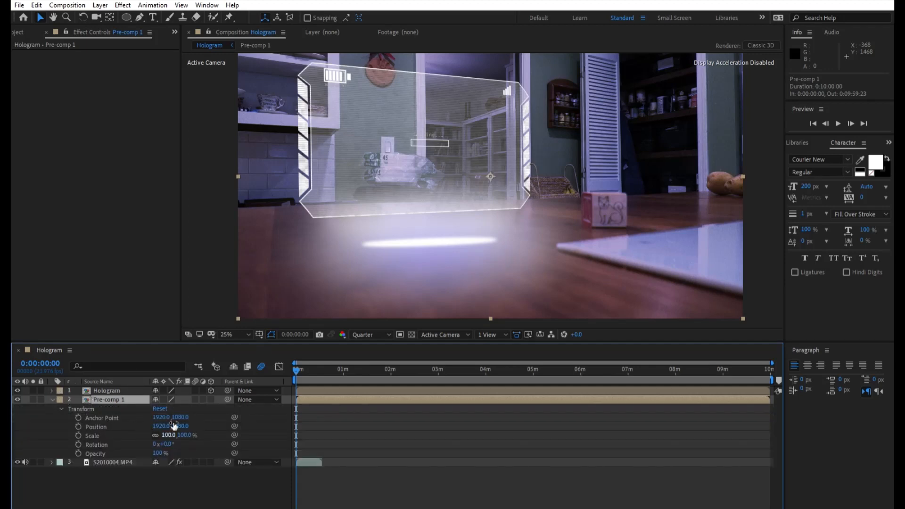
drag(160, 452, 146, 441)
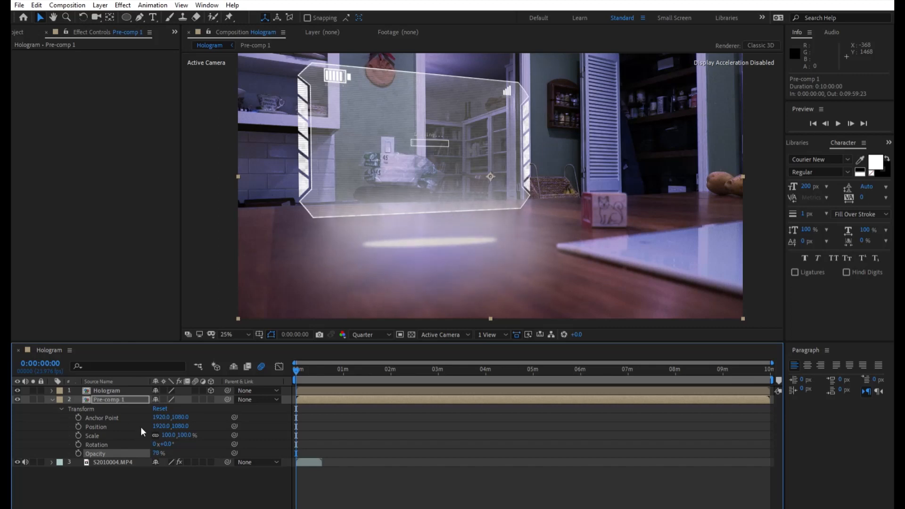
click(189, 270)
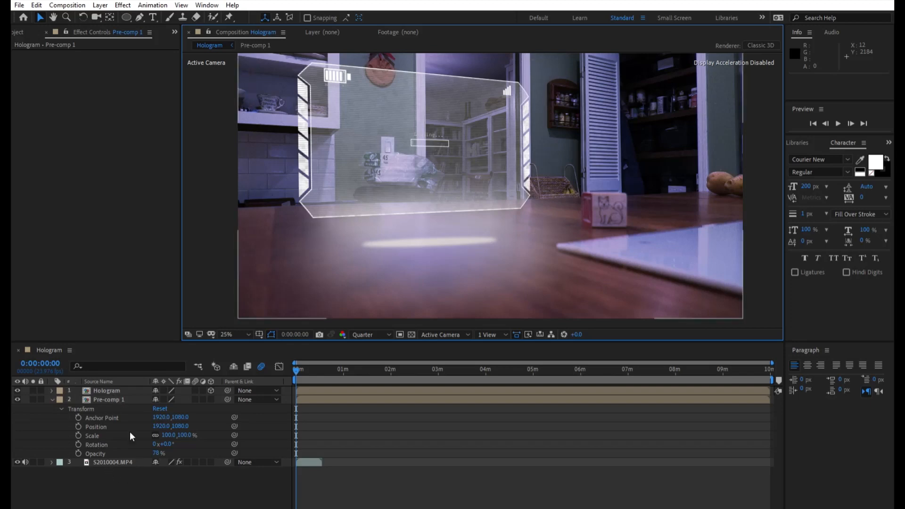
Step: Duplicate White Solid 6 twice inside Pre-comp 1 and return to the Hologram composition
double_click(117, 397)
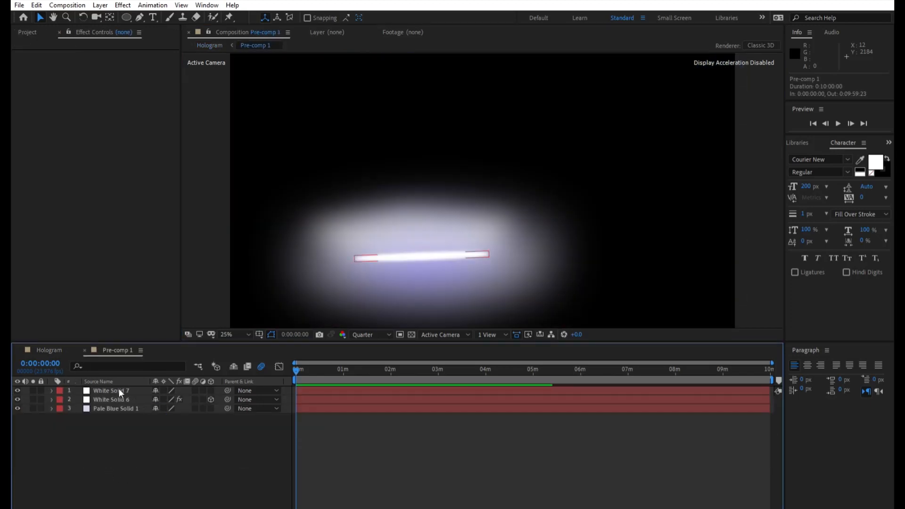
click(122, 397)
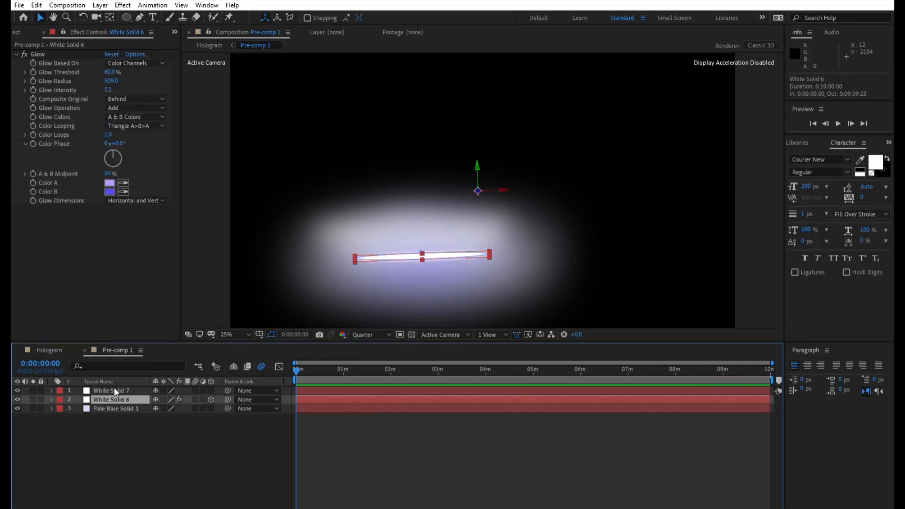
key(ctrl+d)
key(ctrl+d)
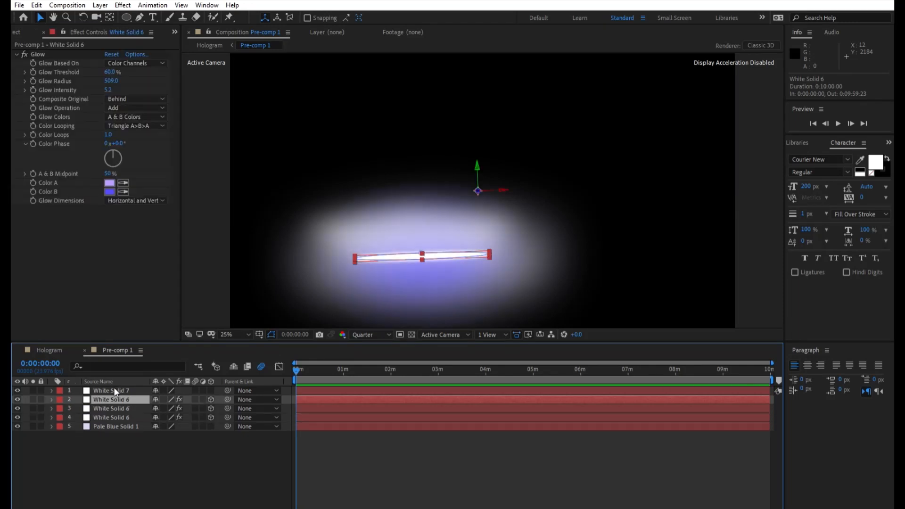
click(48, 350)
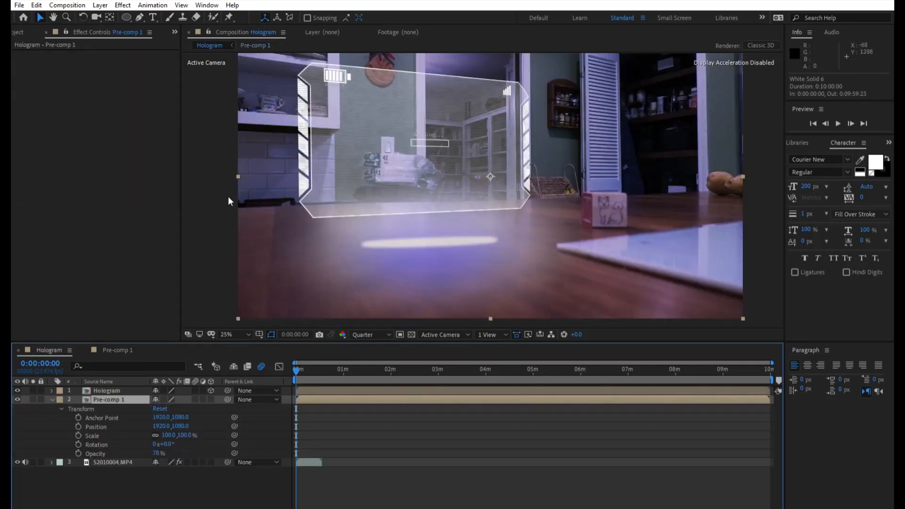
Step: Lower the Glow intensity on all three White Solid 6 layers in Pre-comp 1, using 3.1 for layer 3 and 3.2 for layer 4
double_click(121, 397)
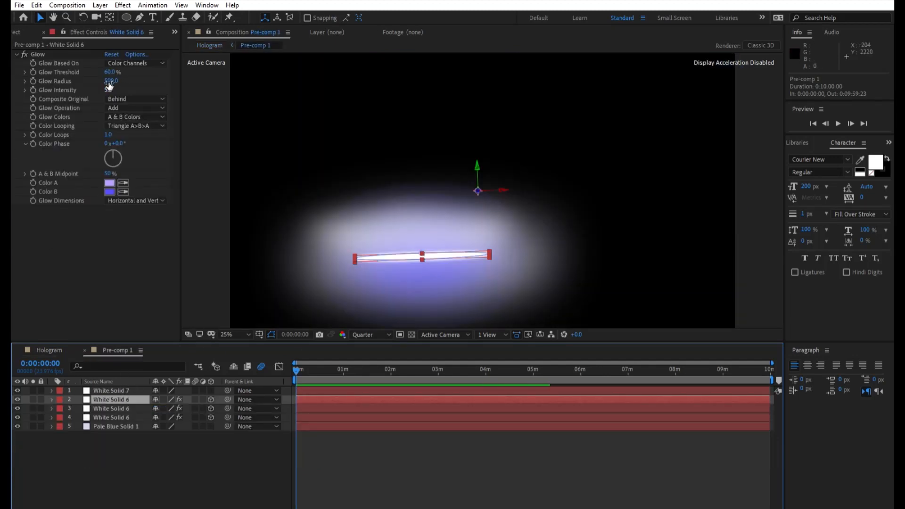
drag(107, 83, 99, 84)
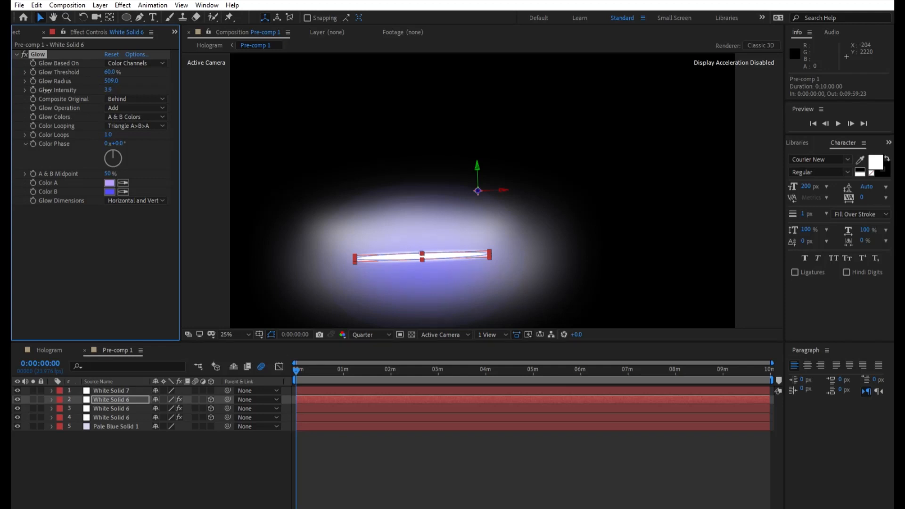
drag(115, 81, 79, 85)
key(ctrl+Down)
drag(112, 86, 81, 81)
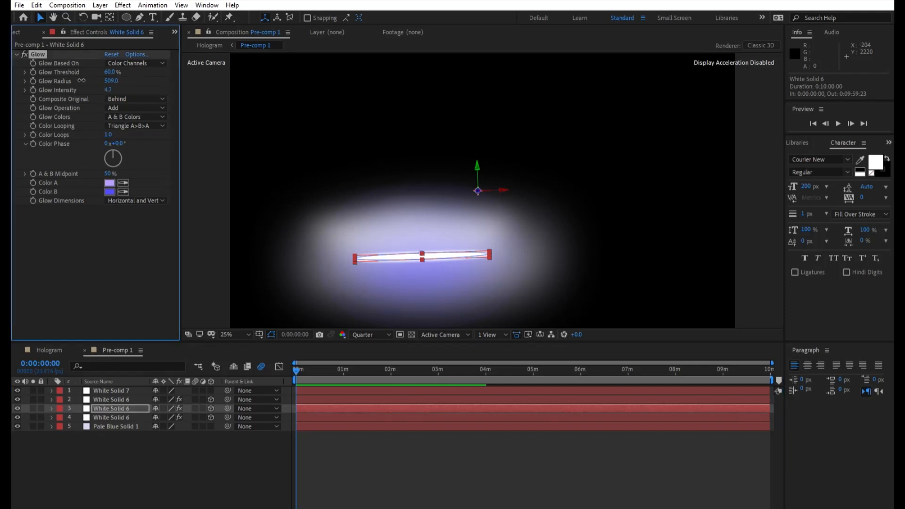
click(112, 418)
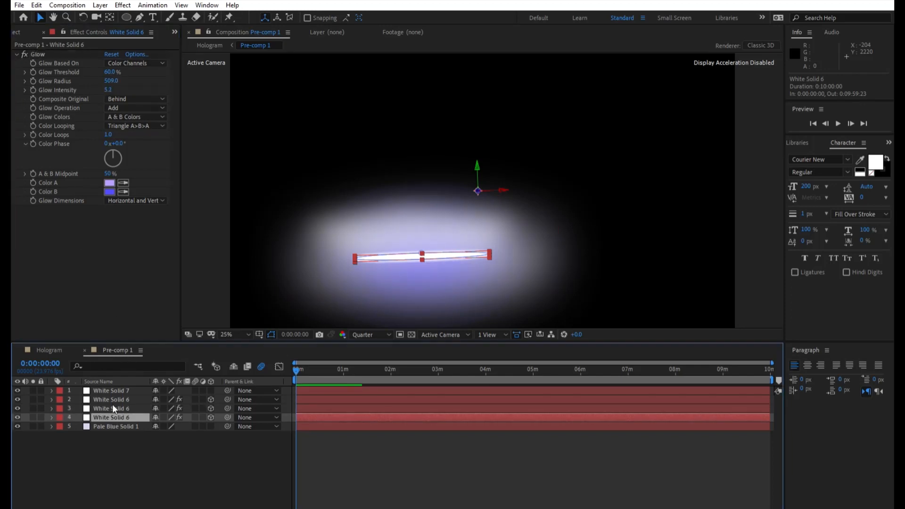
drag(109, 89, 15, 84)
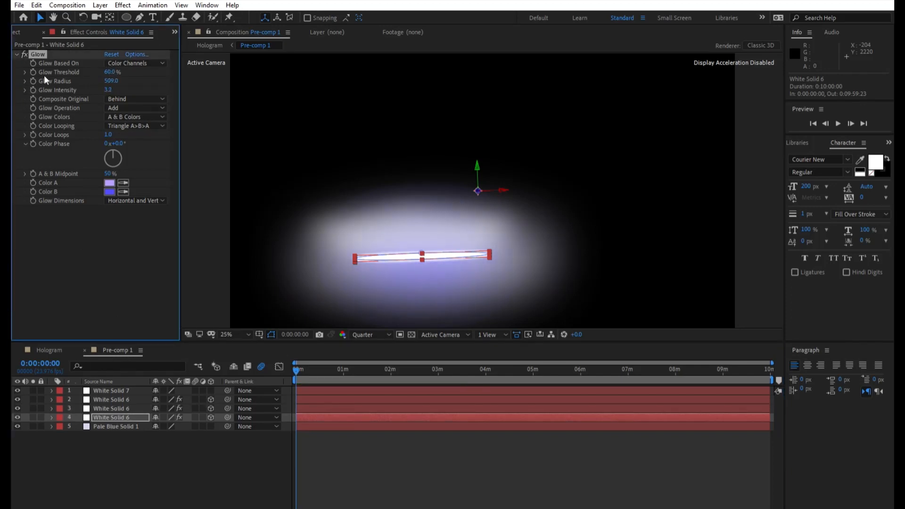
click(49, 350)
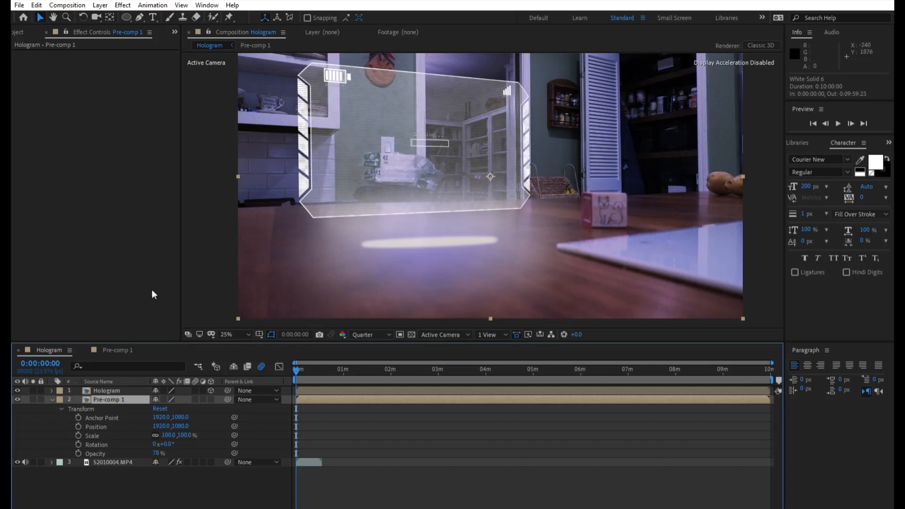
Step: In Pre-comp 1, set White Solid 7's mask opacity to 100% and reshape the beam by raising its two upper outer vertices
double_click(108, 391)
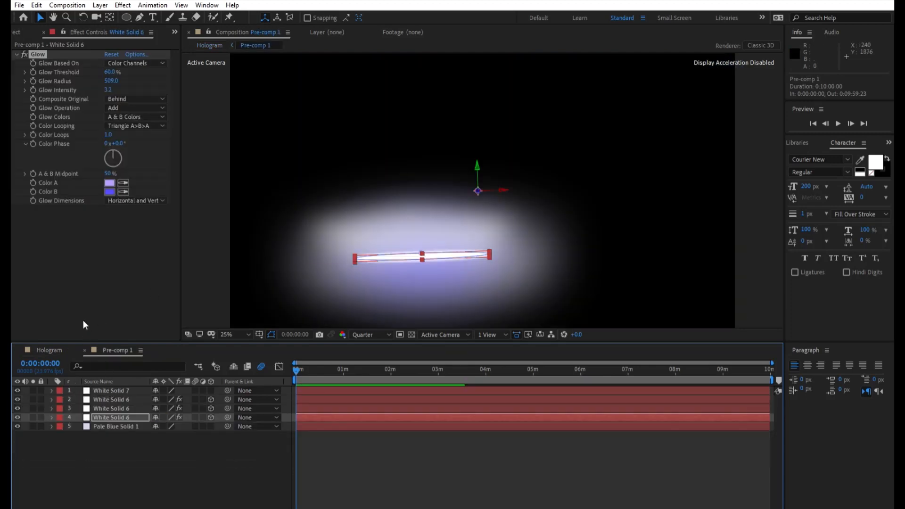
click(48, 383)
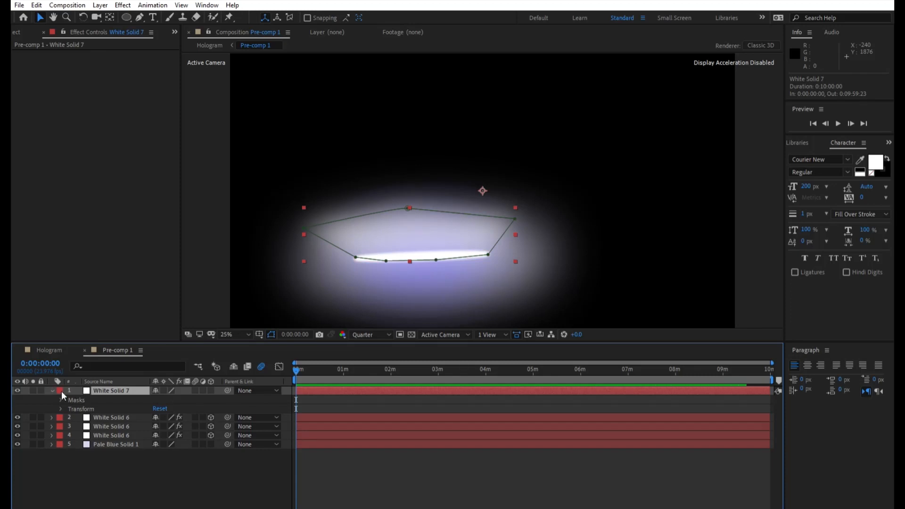
click(61, 399)
click(70, 409)
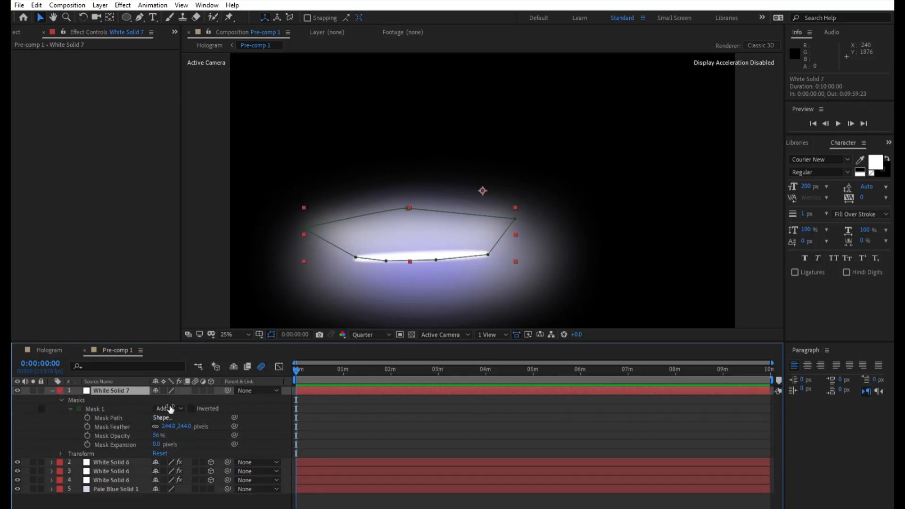
drag(174, 428, 186, 428)
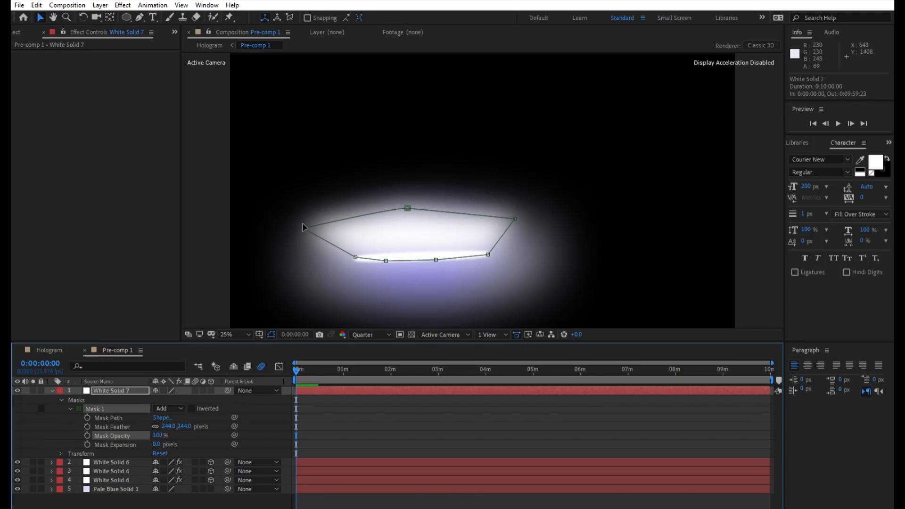
drag(306, 224, 317, 218)
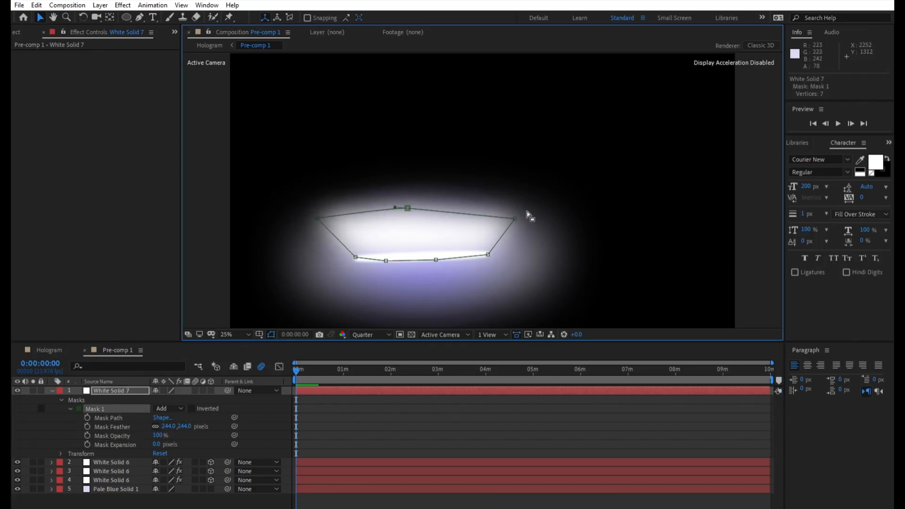
drag(515, 218, 520, 206)
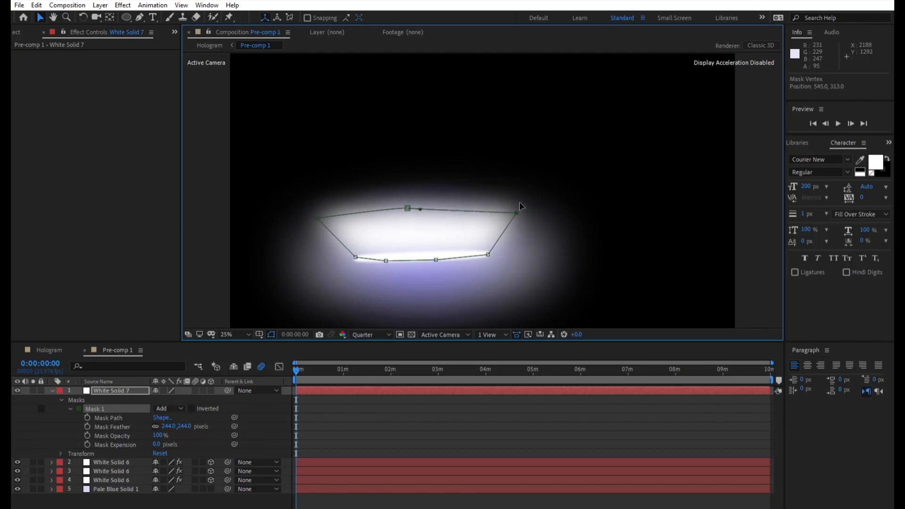
Step: Scale the elliptical Pale Blue Solid 1 light pool down to about 73% wide and 68% high
click(113, 462)
click(120, 466)
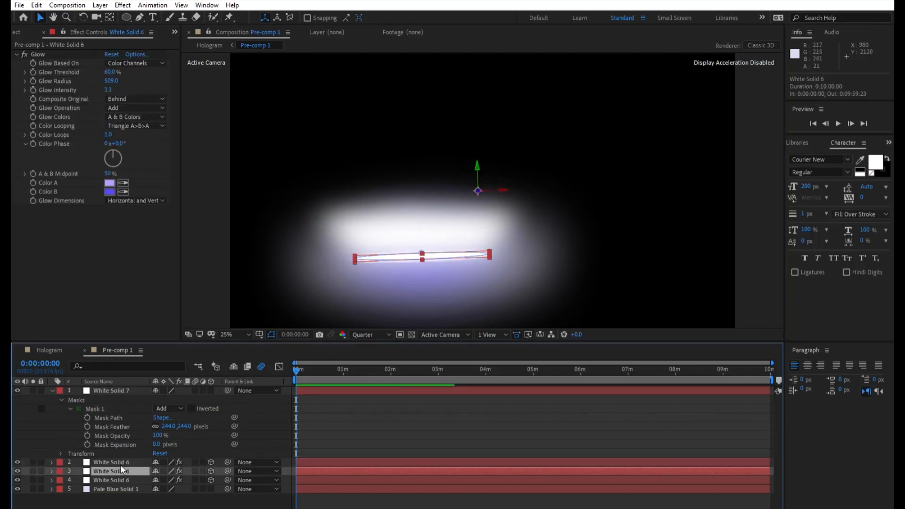
click(125, 478)
click(128, 486)
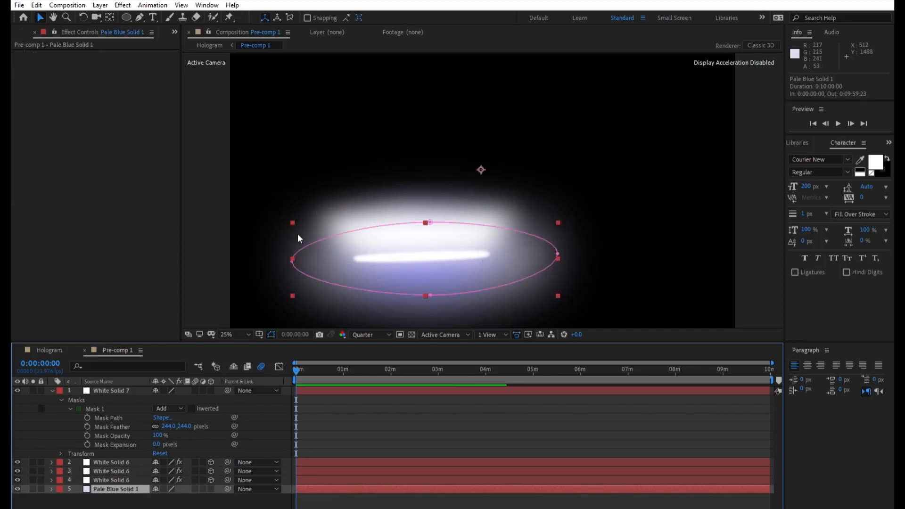
drag(292, 218, 342, 192)
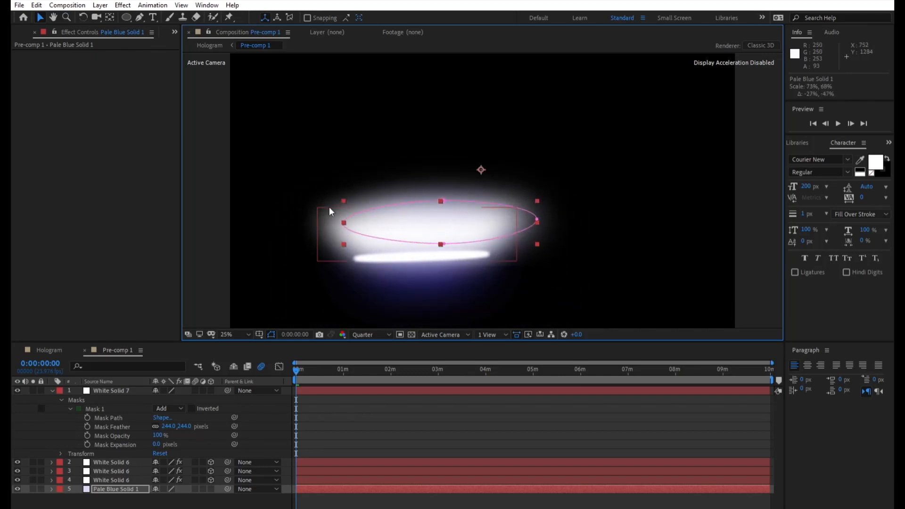
Step: Nudge Pale Blue Solid 1 down and left to position 1804, 1192, centring the light pool around the white light
key(Down)
key(Down)
key(Down)
key(Down)
key(Down)
key(Down)
key(Down)
key(Down)
key(Down)
key(Down)
key(Down)
key(Down)
key(Down)
key(Down)
key(Down)
key(Down)
key(Down)
key(Down)
key(Down)
key(Down)
key(Down)
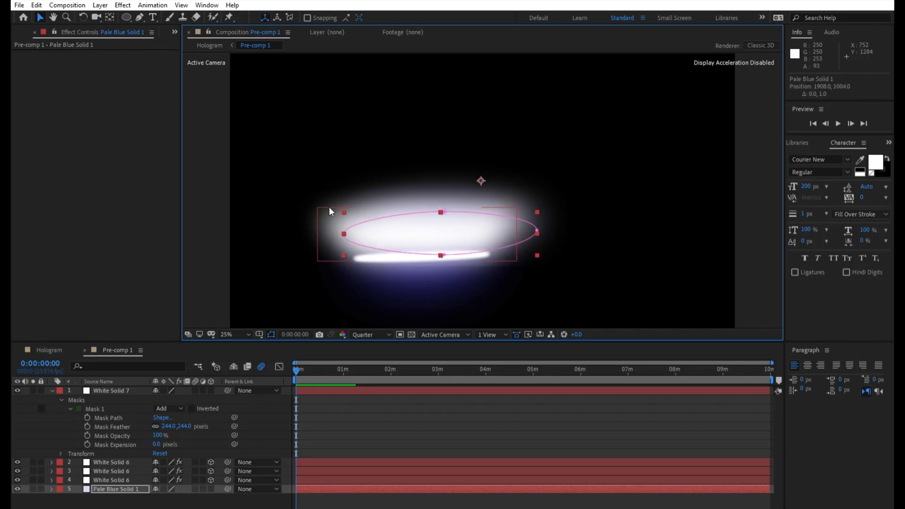
key(Down)
key(Down)
key(Down)
key(Down)
key(Down)
key(Down)
key(Down)
key(Down)
key(Down)
key(Down)
key(Down)
key(Down)
key(Down)
key(Down)
key(Down)
key(Down)
key(Down)
key(Down)
key(Down)
key(Down)
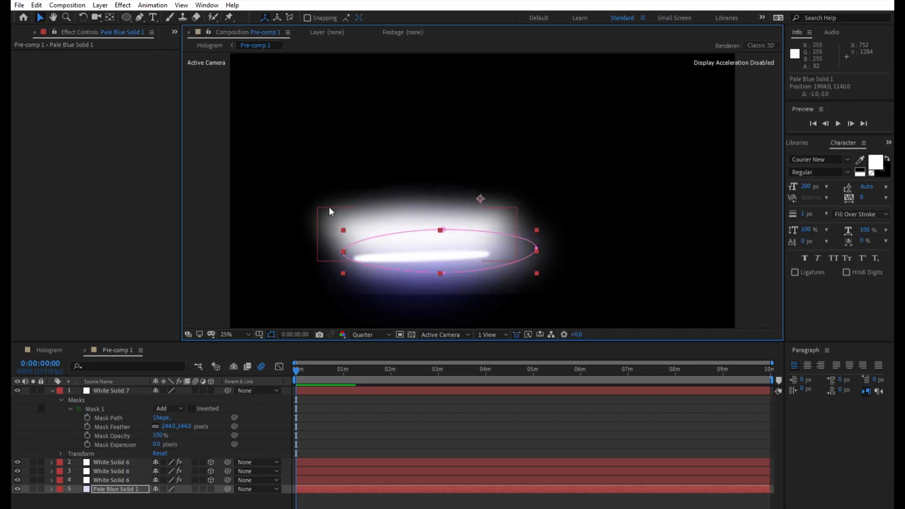
key(Left)
key(Left)
key(Left)
key(Left)
key(Left)
key(Left)
key(Left)
key(Left)
key(Left)
key(Left)
key(Left)
key(Left)
key(Left)
key(Left)
key(Left)
key(Left)
key(Left)
key(Left)
key(Left)
key(Left)
key(Left)
key(Left)
key(Left)
key(Left)
key(Left)
key(Left)
key(Left)
key(Left)
key(Left)
key(Left)
key(Left)
key(Left)
key(Left)
key(Left)
key(Left)
key(Left)
key(Left)
key(Left)
key(Left)
key(Left)
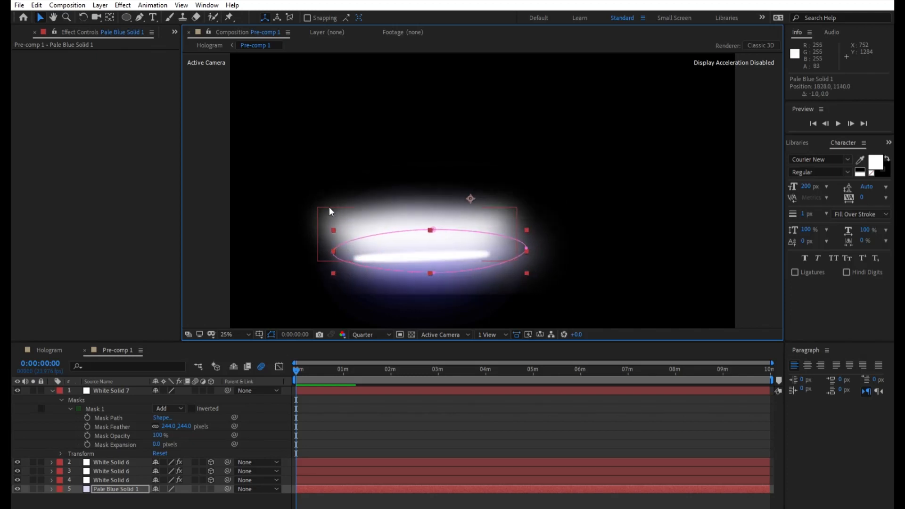
key(Down)
key(Down)
key(Down)
key(Down)
key(Down)
key(Down)
key(Down)
key(Down)
key(Down)
key(Down)
key(Down)
key(Down)
key(Down)
key(Down)
key(Down)
key(Down)
key(Down)
key(Down)
key(Down)
key(Down)
key(Down)
key(Down)
key(Down)
key(Down)
key(Down)
key(Down)
key(Down)
key(Down)
key(Down)
key(Down)
key(Down)
key(Down)
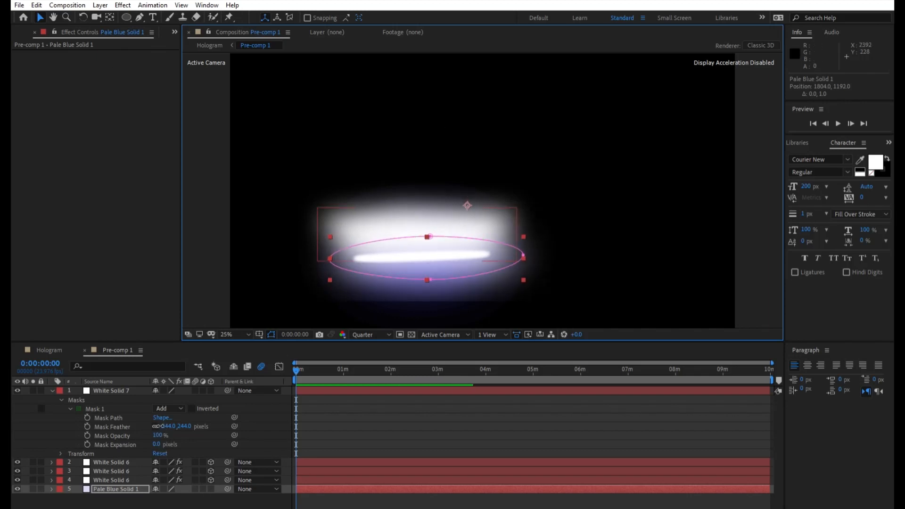
Step: Reduce the opacity of White Solid 7's mask to a partial level, comparing the beam against the Hologram composition
drag(156, 435, 110, 432)
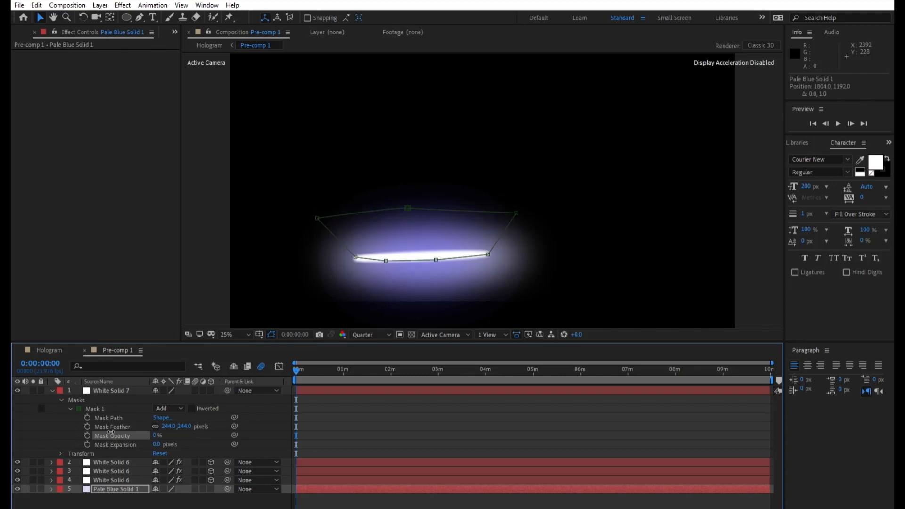
click(55, 348)
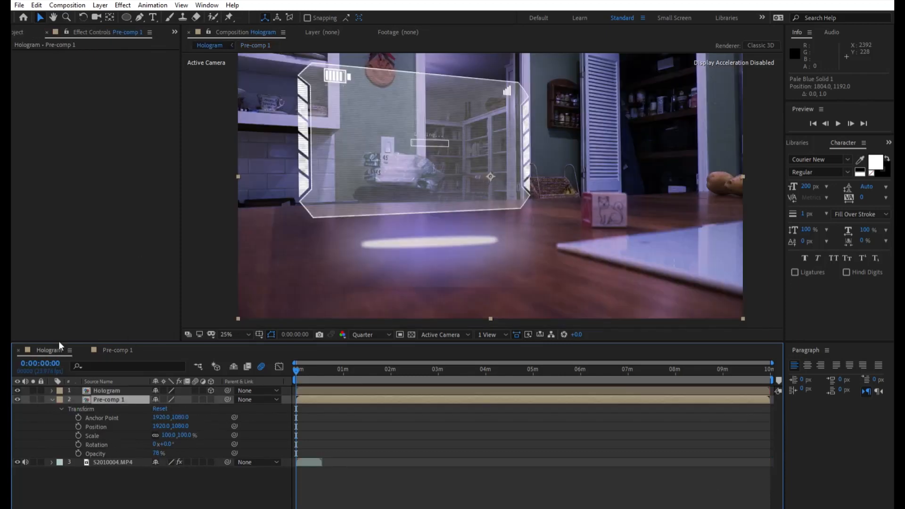
click(111, 343)
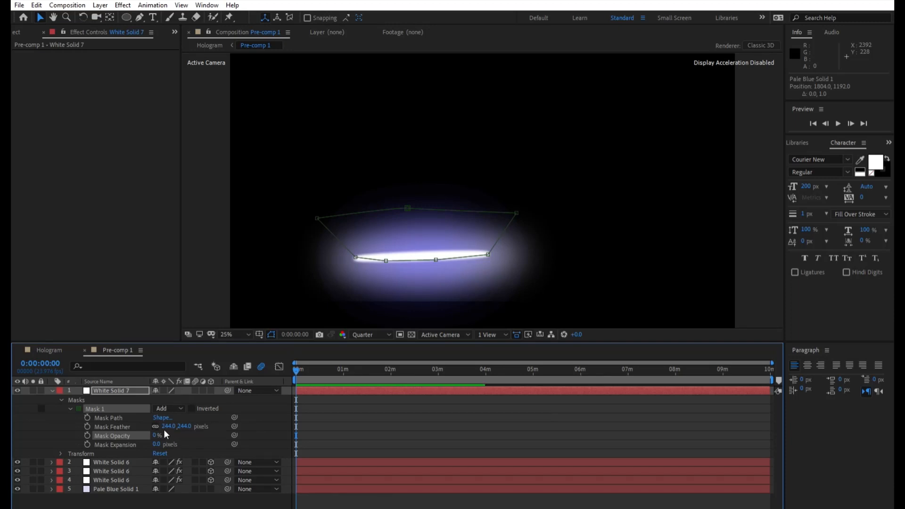
drag(157, 434, 248, 427)
click(62, 399)
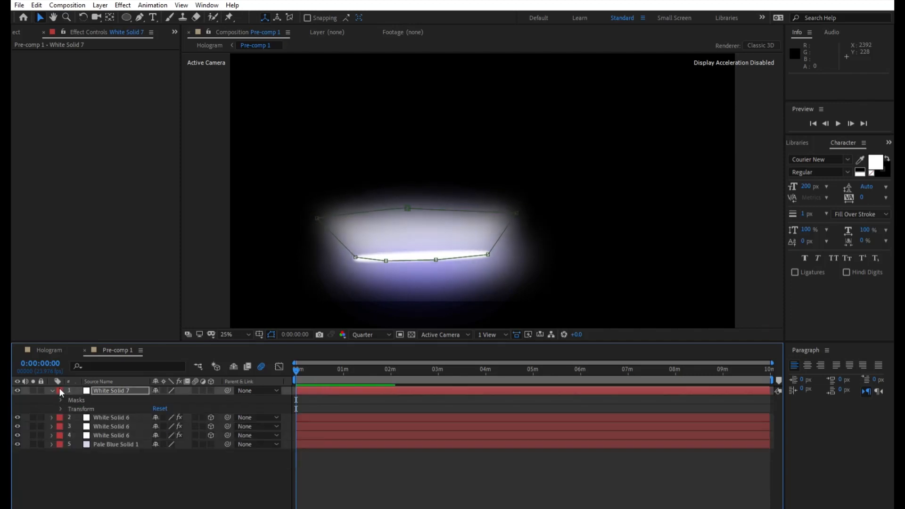
Step: Set the mask opacity of Pale Blue Solid 1 to 31%
click(52, 444)
click(61, 453)
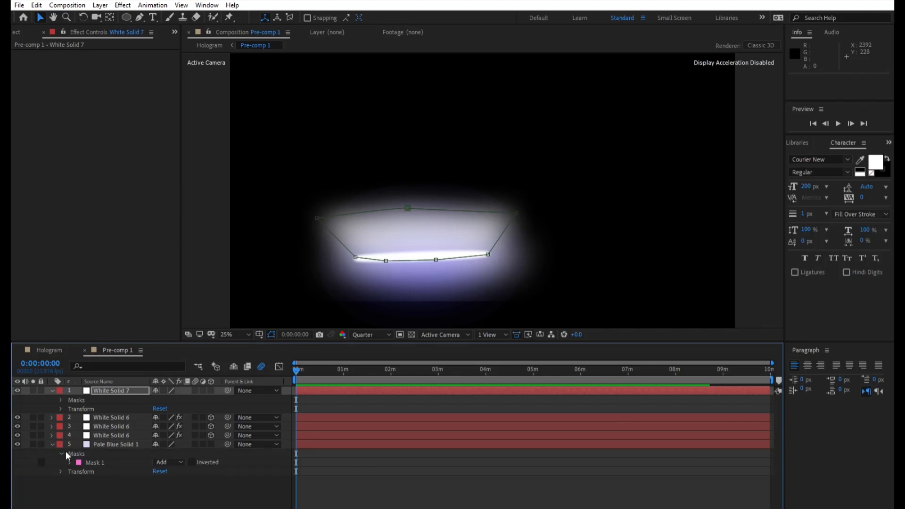
click(69, 461)
click(69, 460)
click(70, 460)
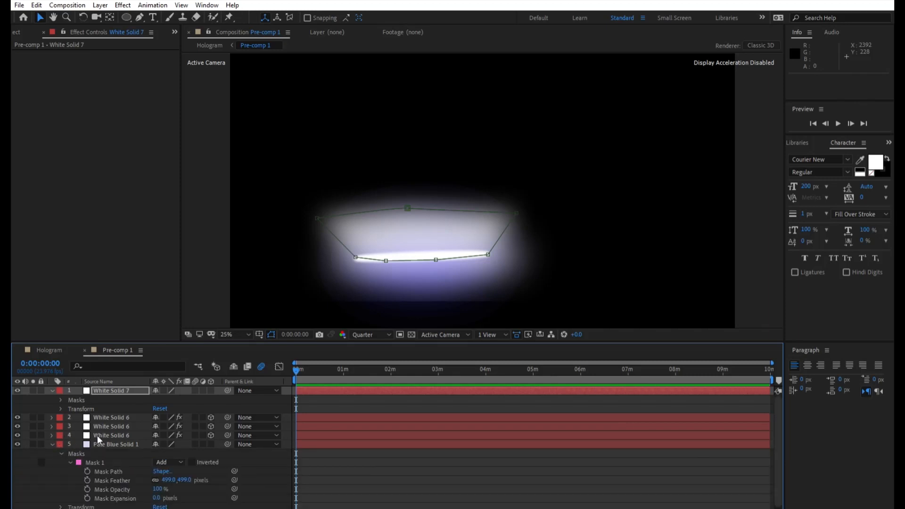
click(101, 444)
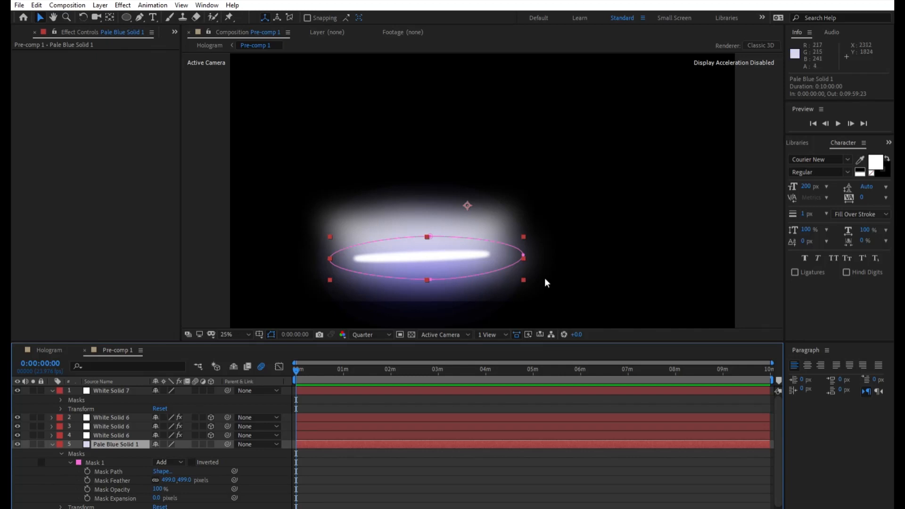
click(525, 281)
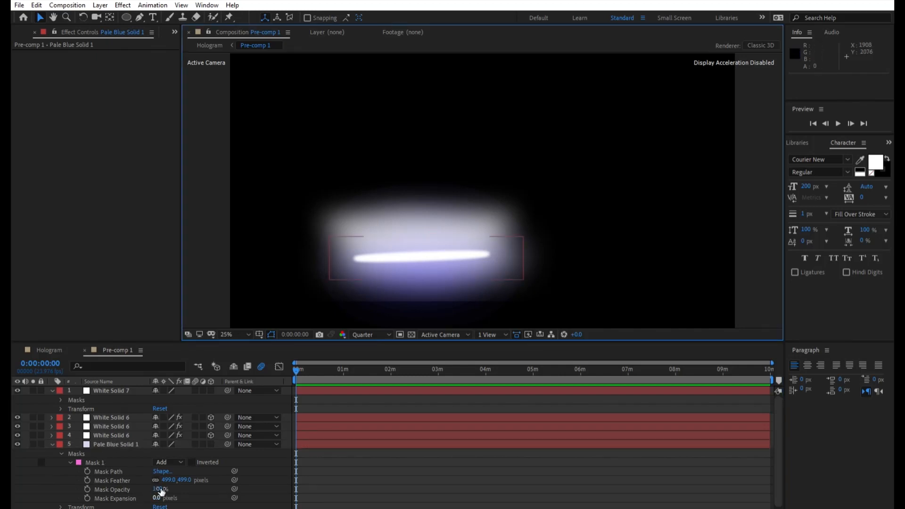
drag(161, 488, 77, 486)
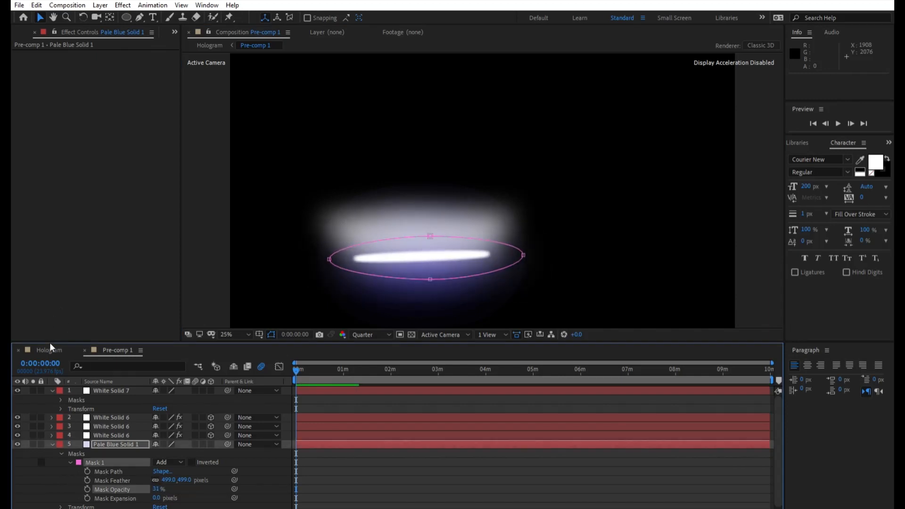
Step: Preview the Hologram composition from its first frame to check the softened light pool and beam
click(50, 348)
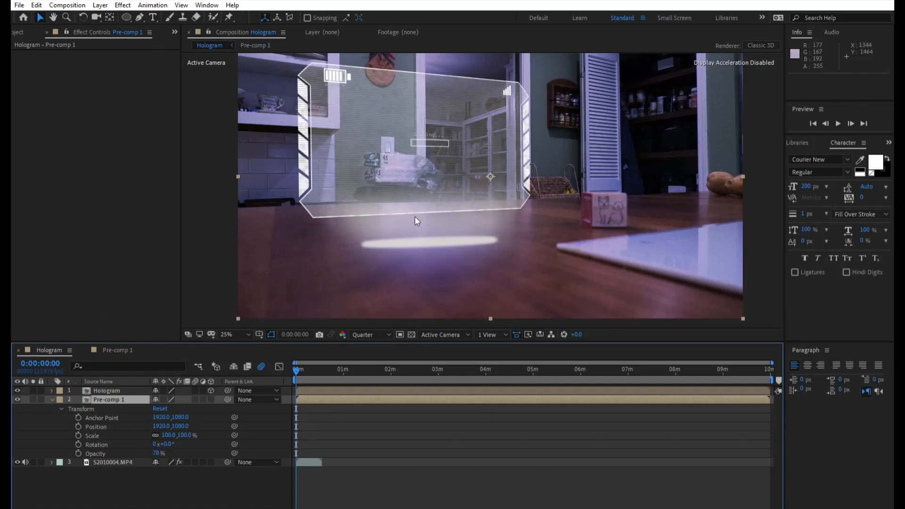
drag(295, 361, 249, 366)
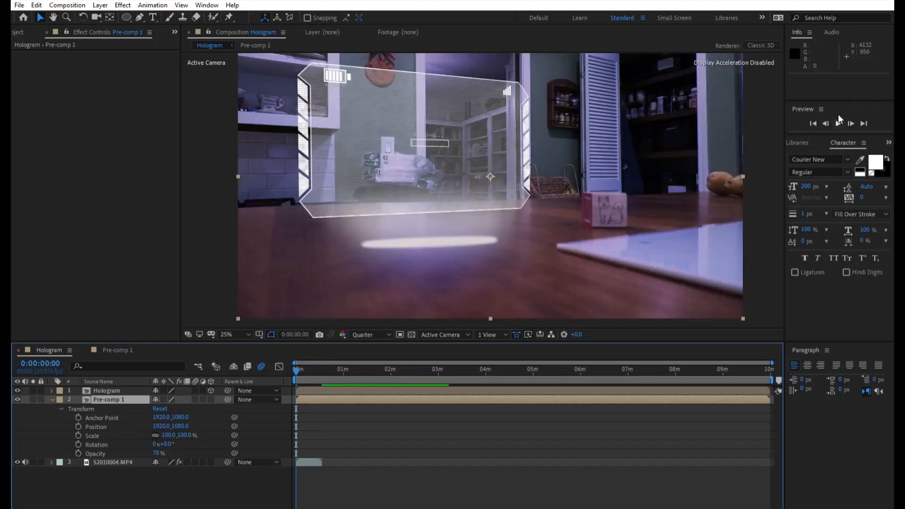
click(838, 119)
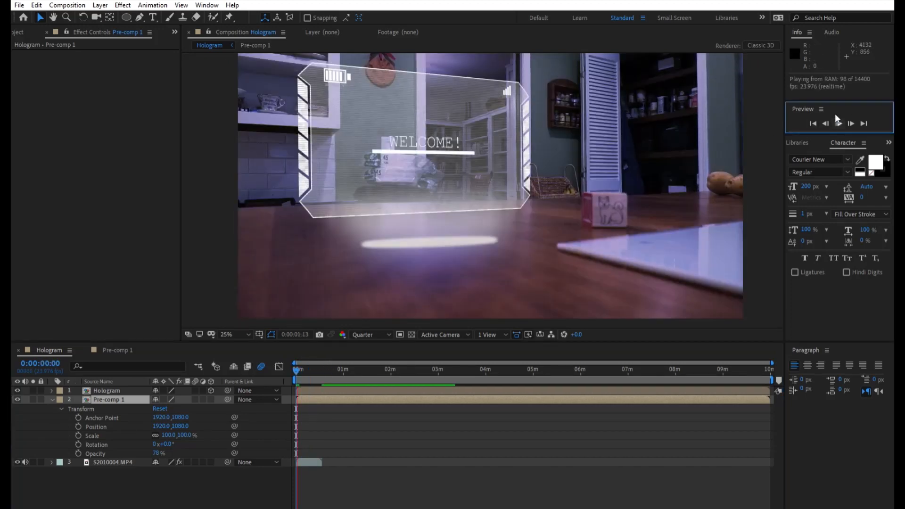
click(836, 119)
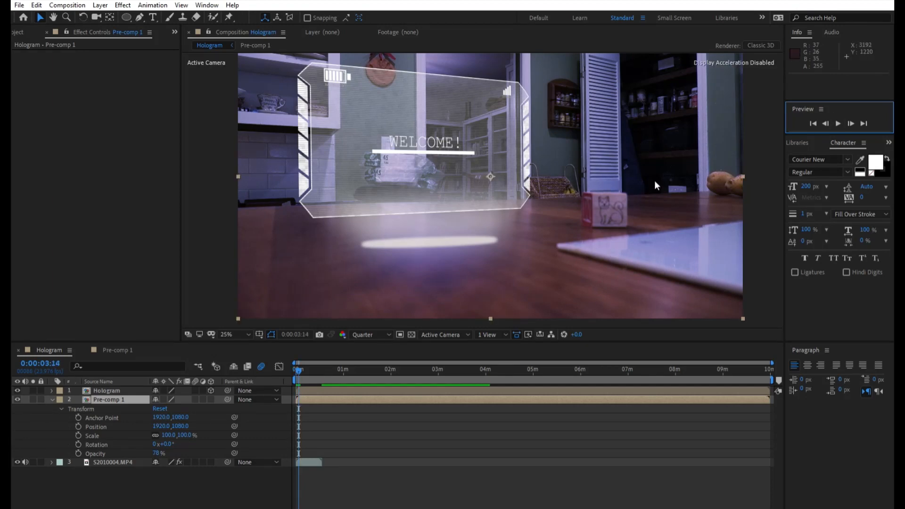
click(52, 399)
key(ctrl+Up)
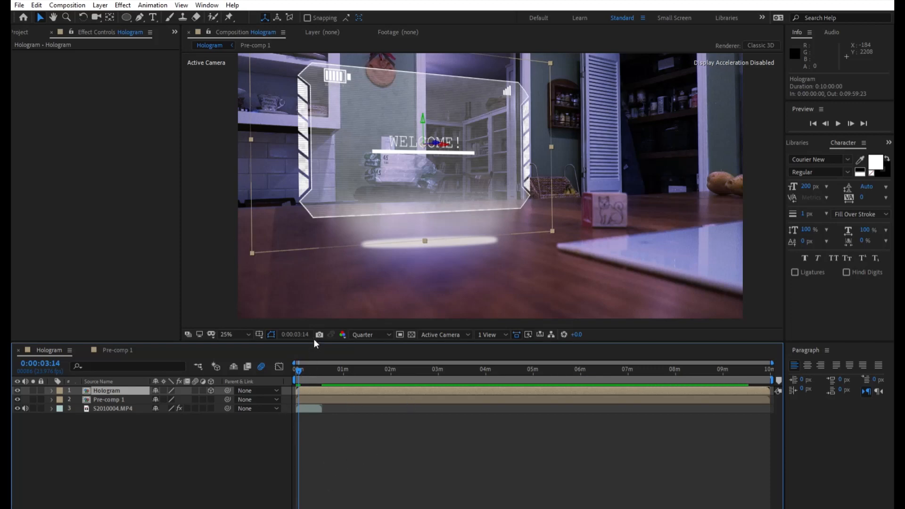
click(400, 348)
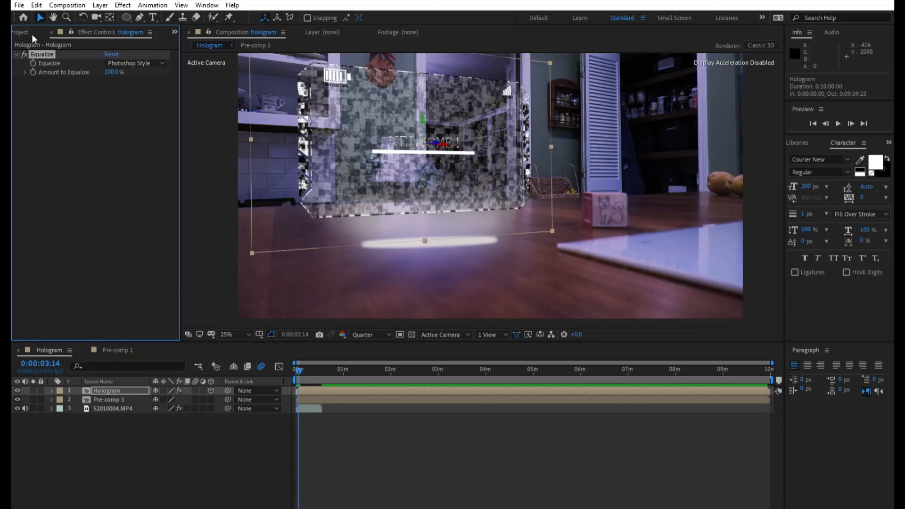
key(Delete)
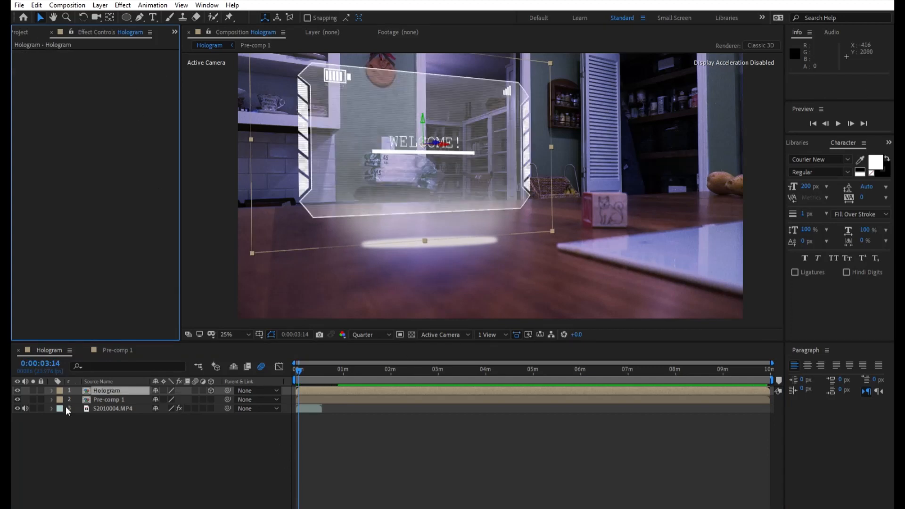
Step: Apply the Curves effect to the Hologram layer in the Hologram composition
click(113, 390)
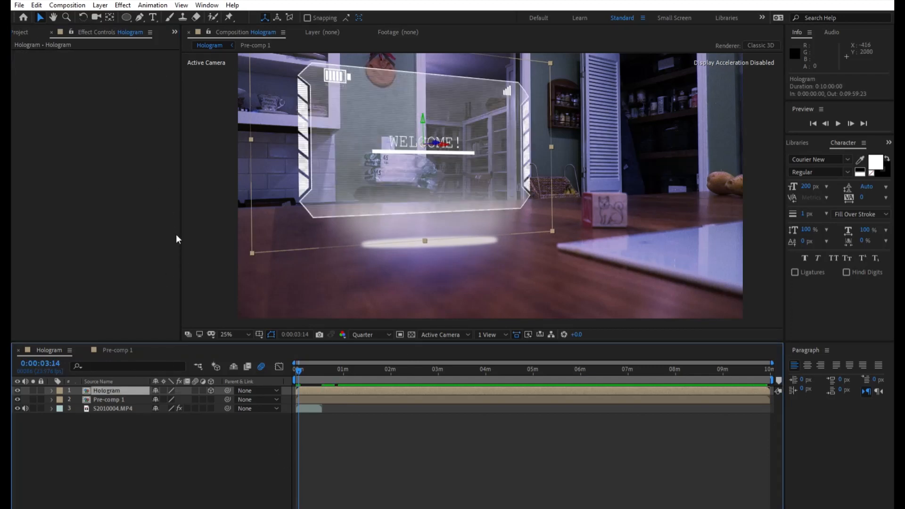
click(428, 339)
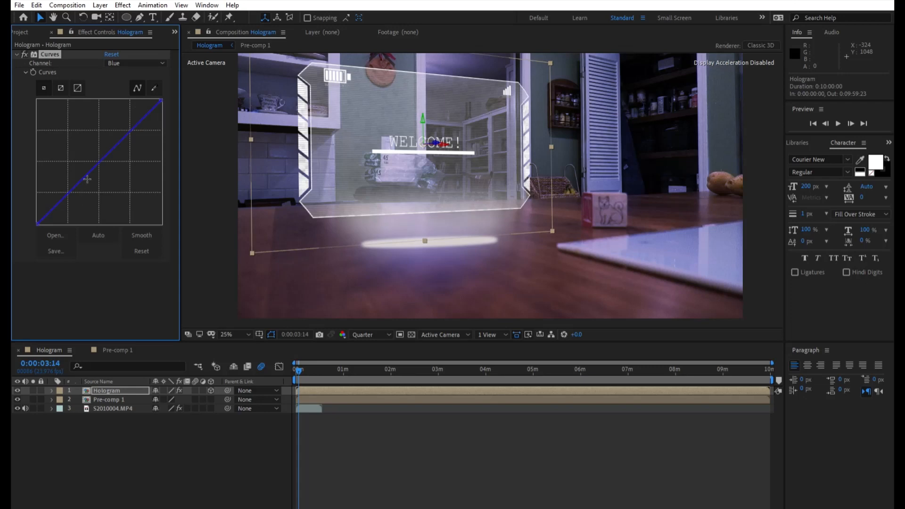
drag(100, 161, 60, 144)
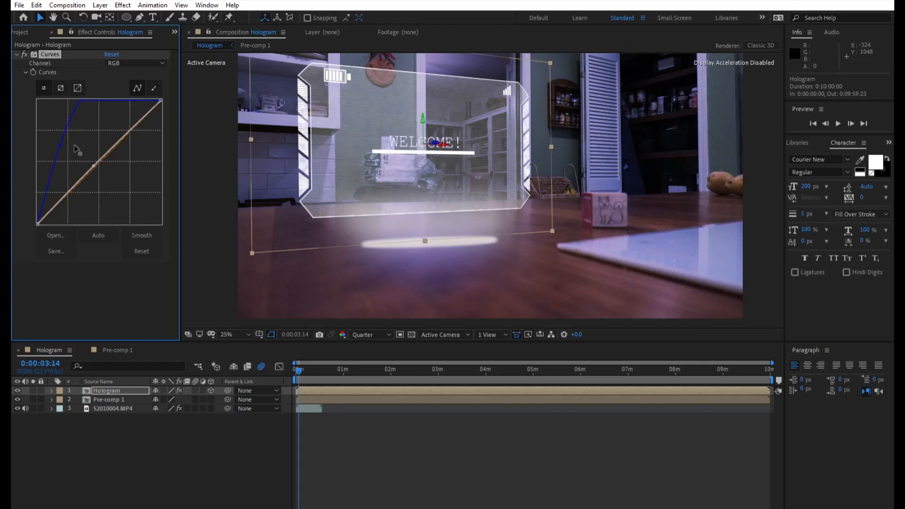
drag(75, 145, 94, 175)
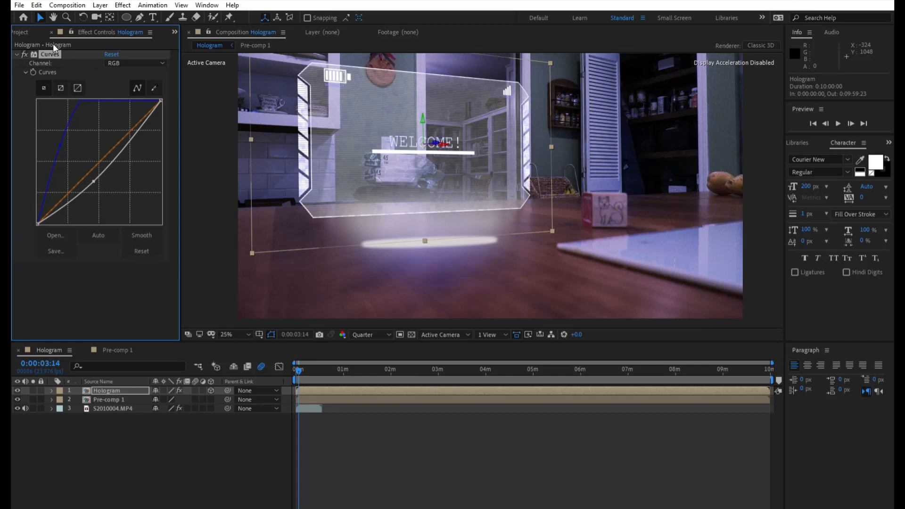
click(119, 54)
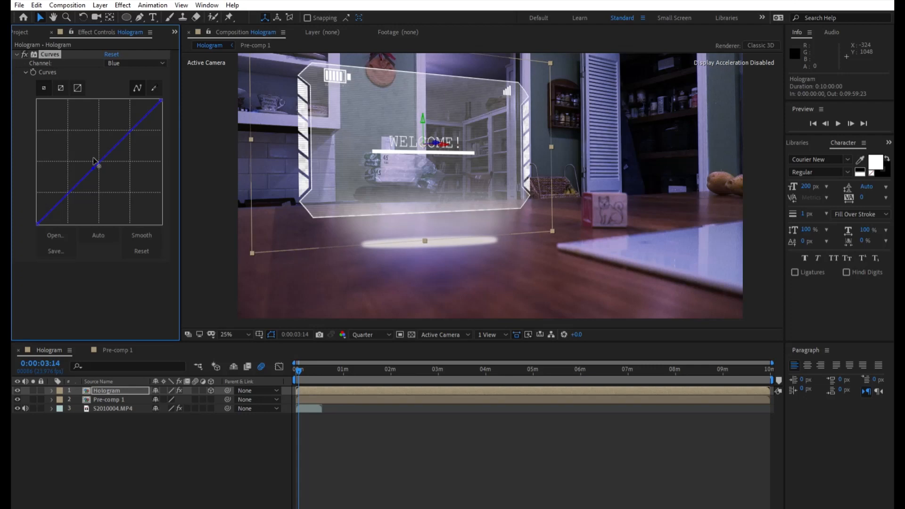
Step: In the Hologram layer's Curves, raise the blue channel steeply and pull the red channel down
drag(96, 163, 46, 123)
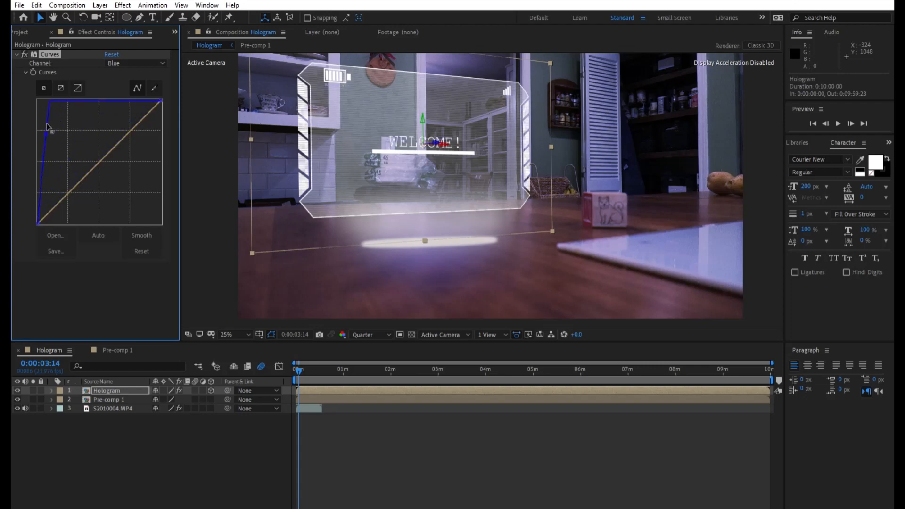
click(146, 75)
drag(105, 145, 135, 158)
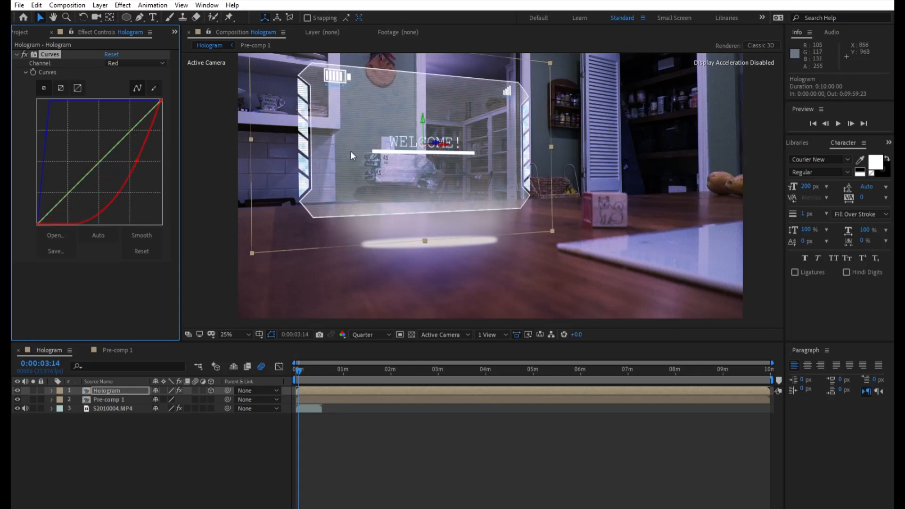
Step: Add a Glow effect to the Hologram layer with a threshold of 25.9% and a radius of 274
click(123, 388)
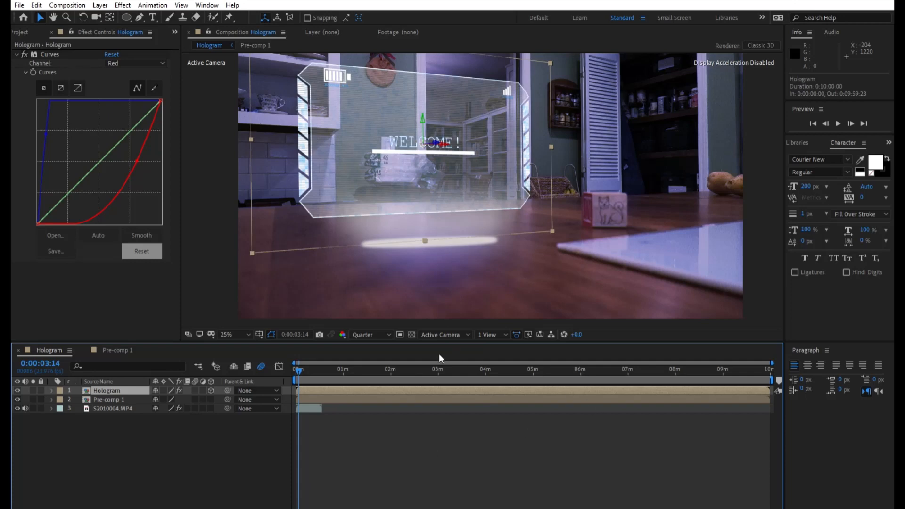
click(429, 380)
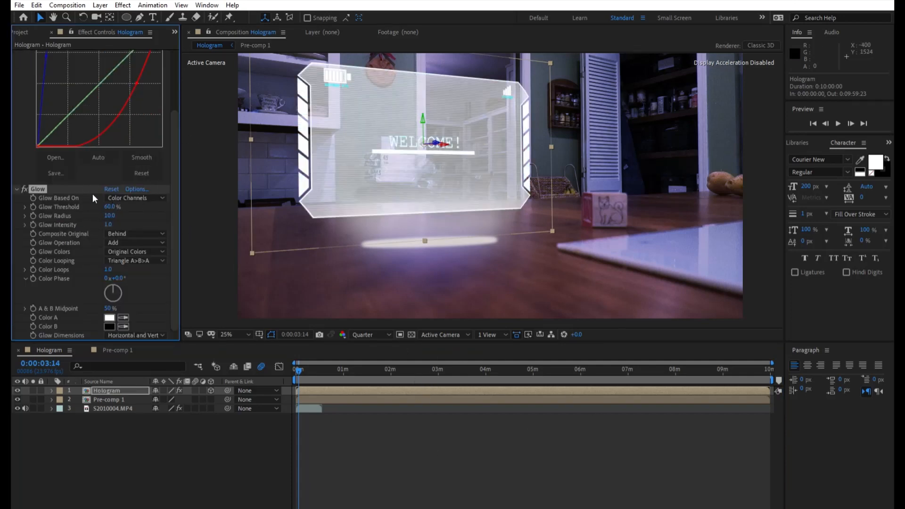
drag(110, 207, 105, 230)
drag(117, 218, 713, 230)
drag(884, 214, 463, 226)
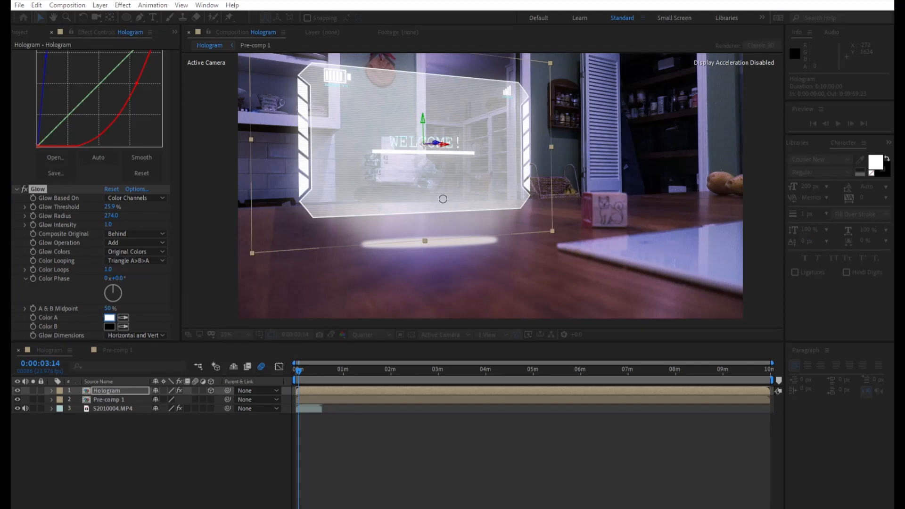
Step: Switch the Glow to A & B Colors using purple for Color A and light lavender for Color B, with intensity 0.2
click(110, 318)
click(478, 228)
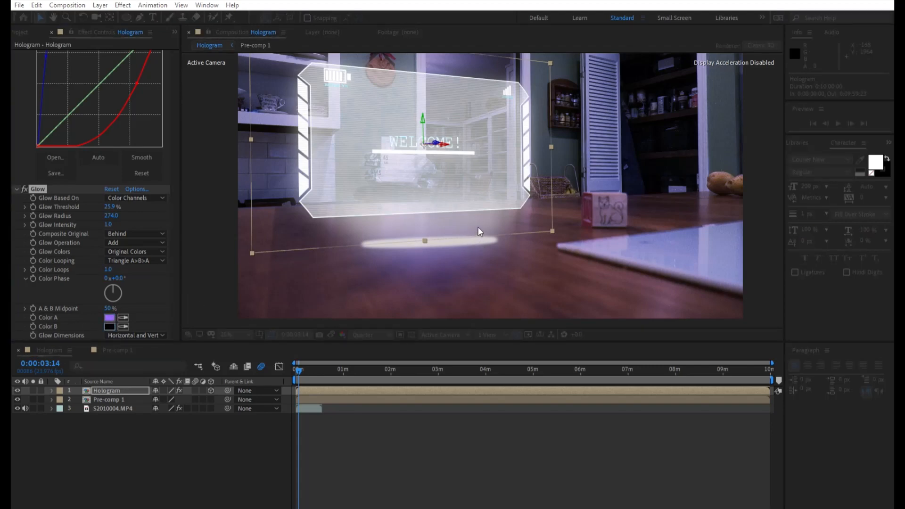
click(376, 190)
click(554, 188)
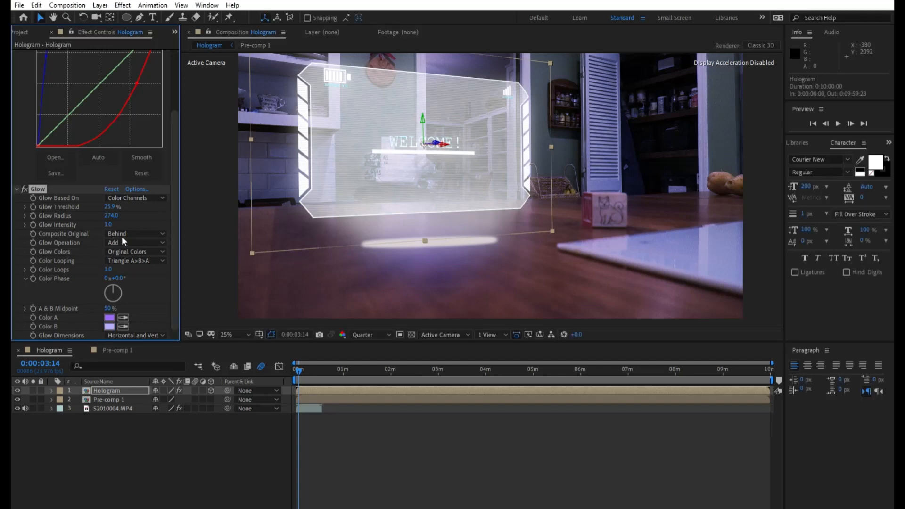
click(147, 264)
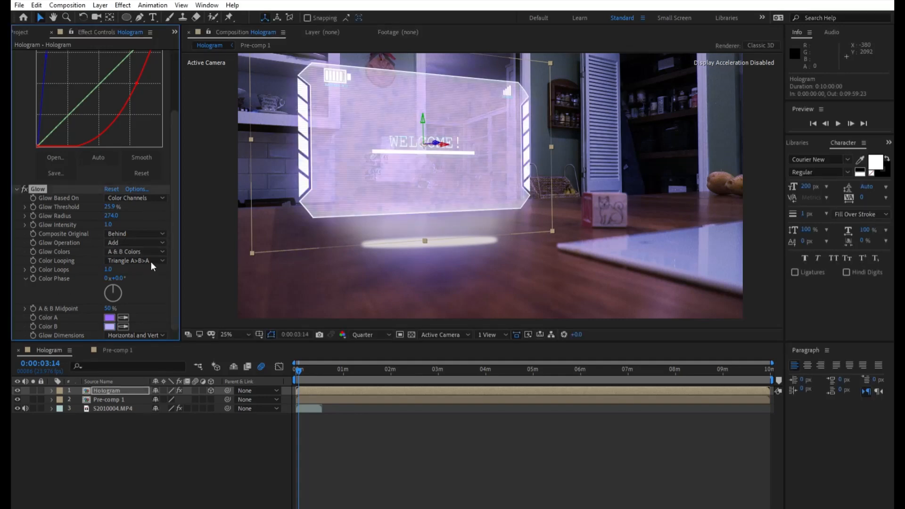
drag(109, 224, 78, 220)
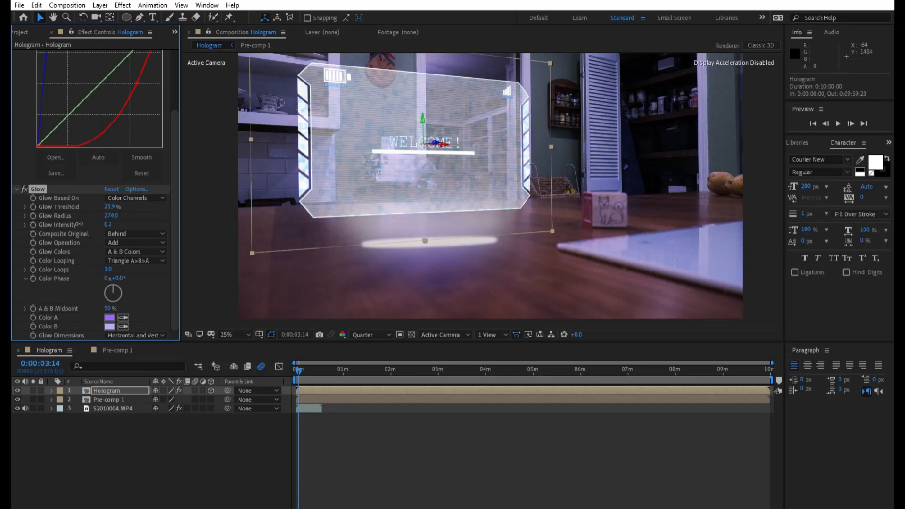
Step: Relax the blue curve to a gentle lift and raise the red curve slightly above the diagonal
scroll(65, 137, up, 1)
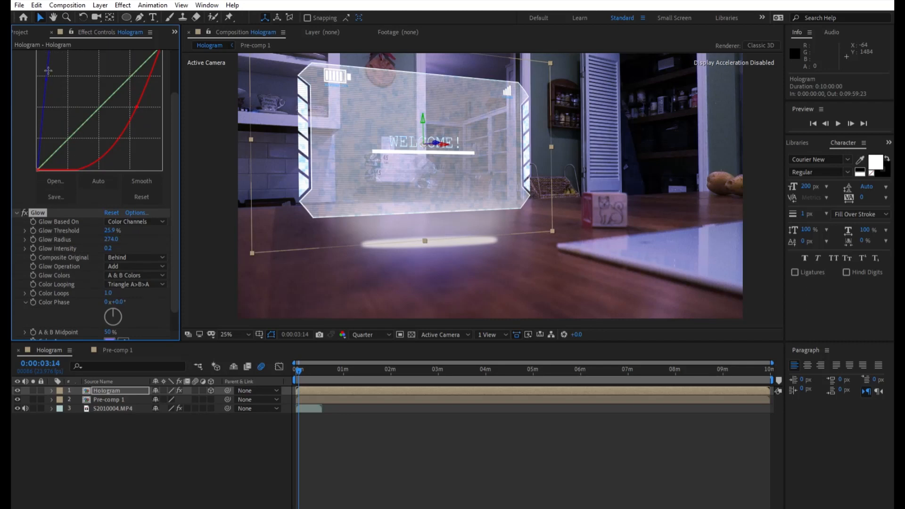
drag(49, 72, 78, 106)
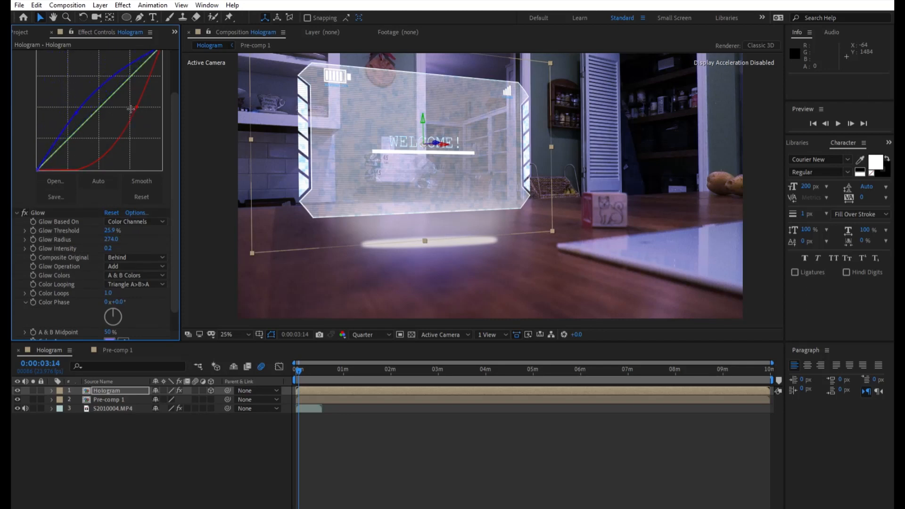
drag(139, 101, 90, 99)
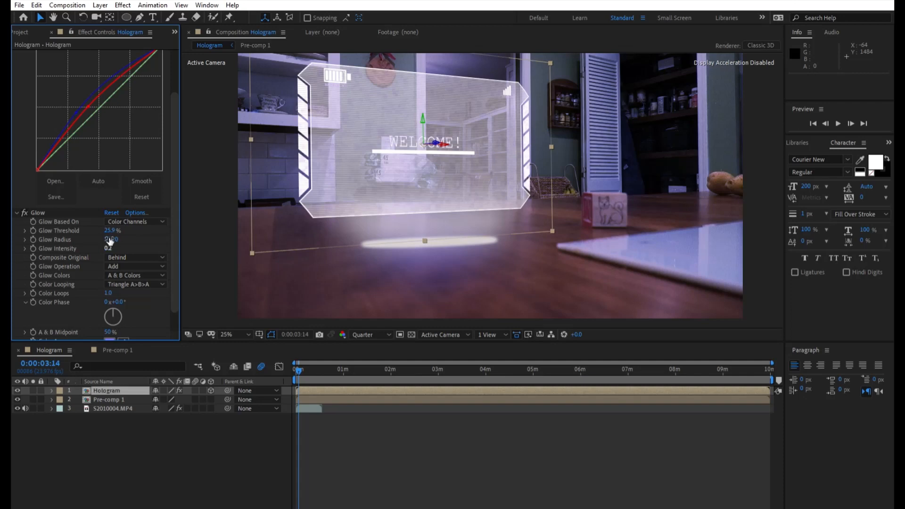
Step: Raise the Hologram layer's Glow intensity to about 0.6
drag(108, 248, 137, 237)
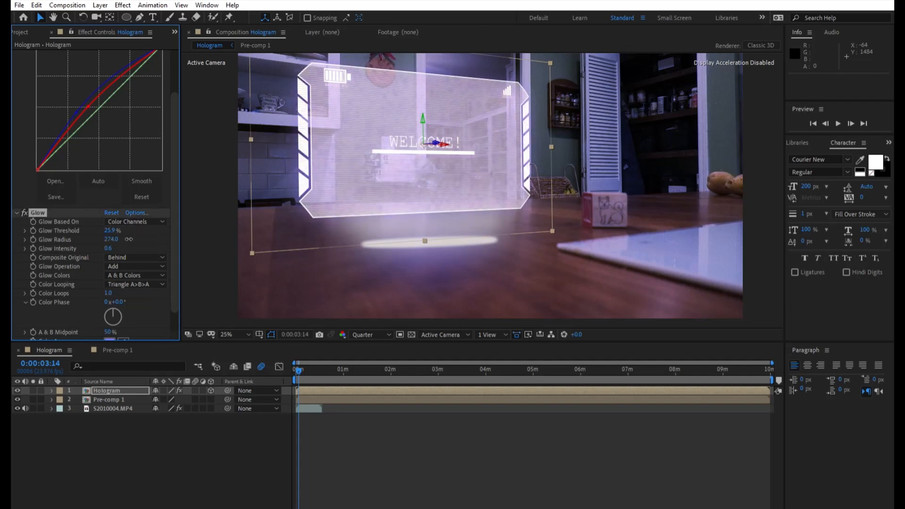
drag(136, 234, 128, 238)
click(594, 257)
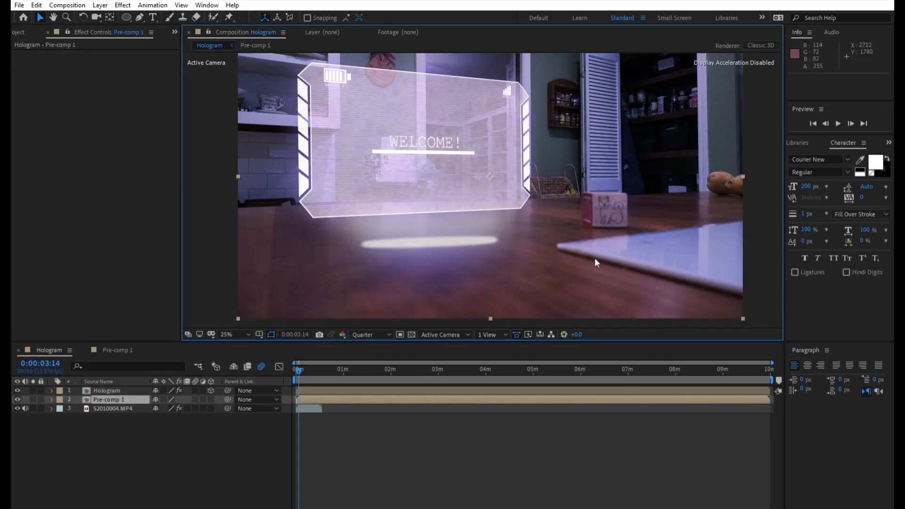
Step: Play the Hologram composition from the beginning to review the purple glow on the screen
scroll(505, 244, down, 1)
scroll(502, 237, up, 1)
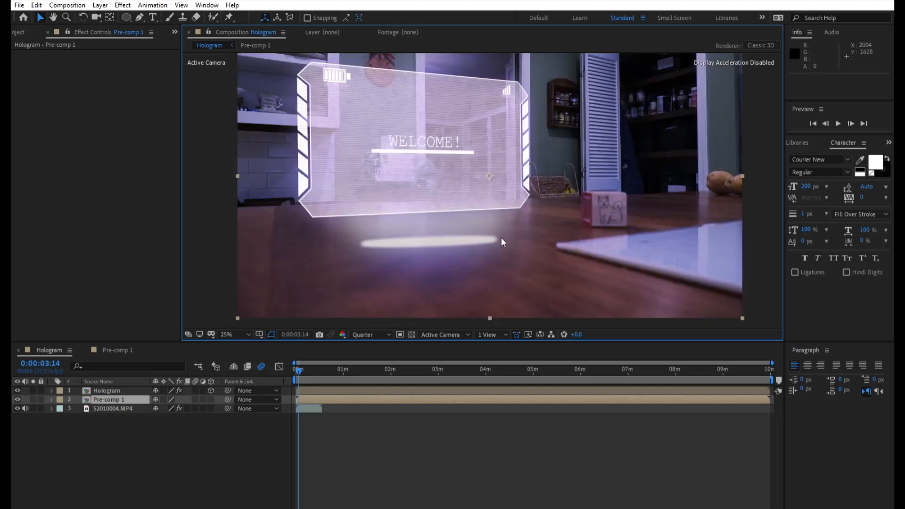
drag(298, 361, 295, 363)
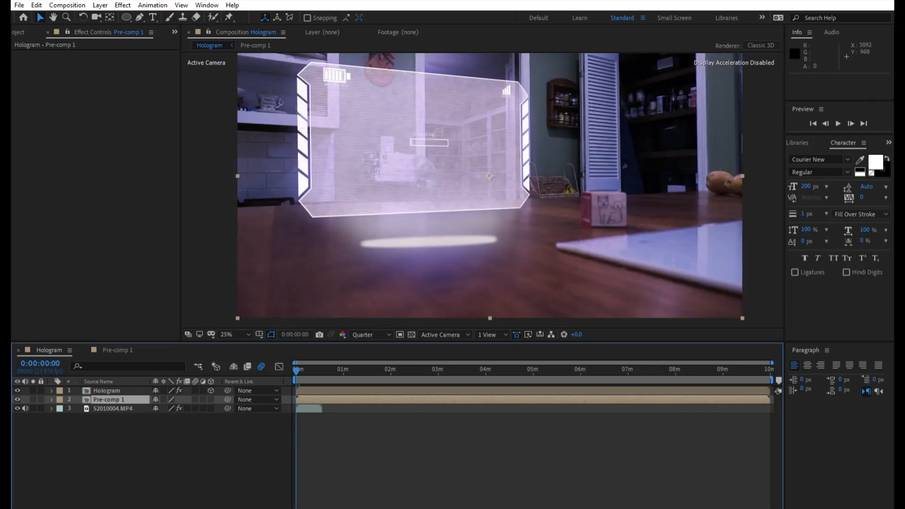
click(844, 117)
click(839, 120)
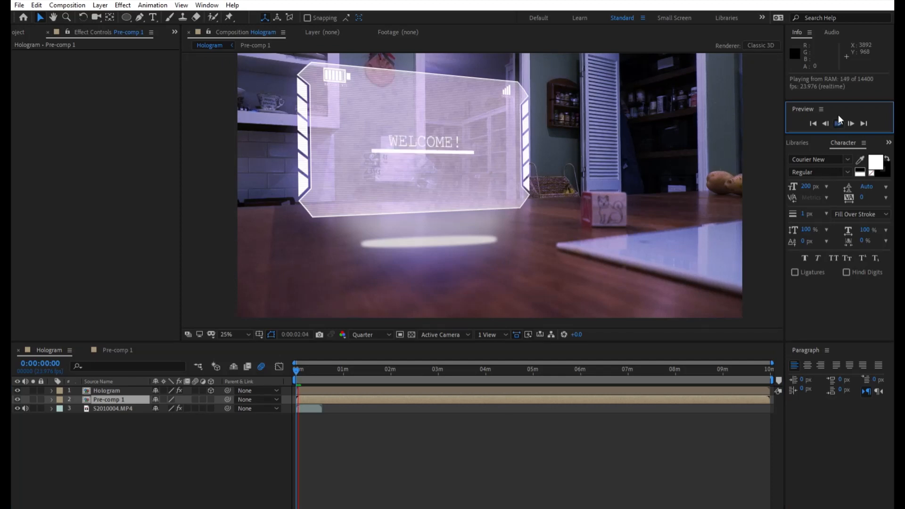
click(839, 116)
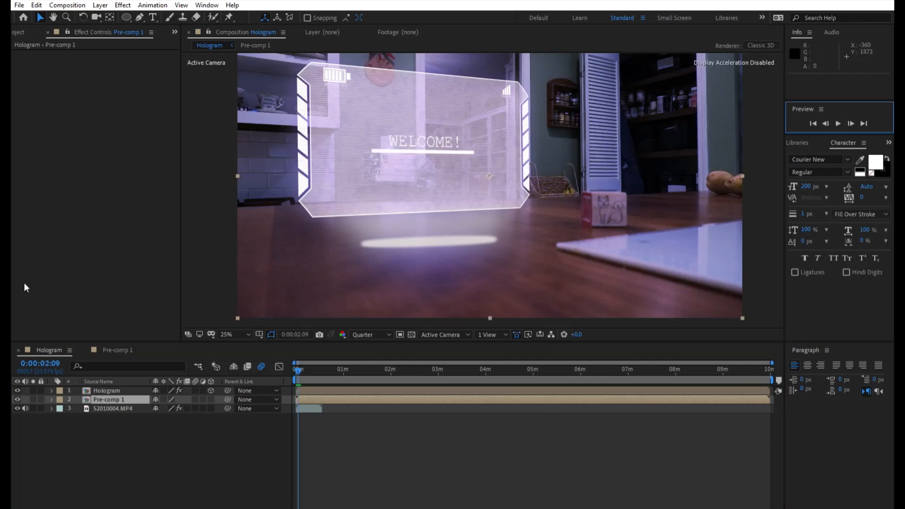